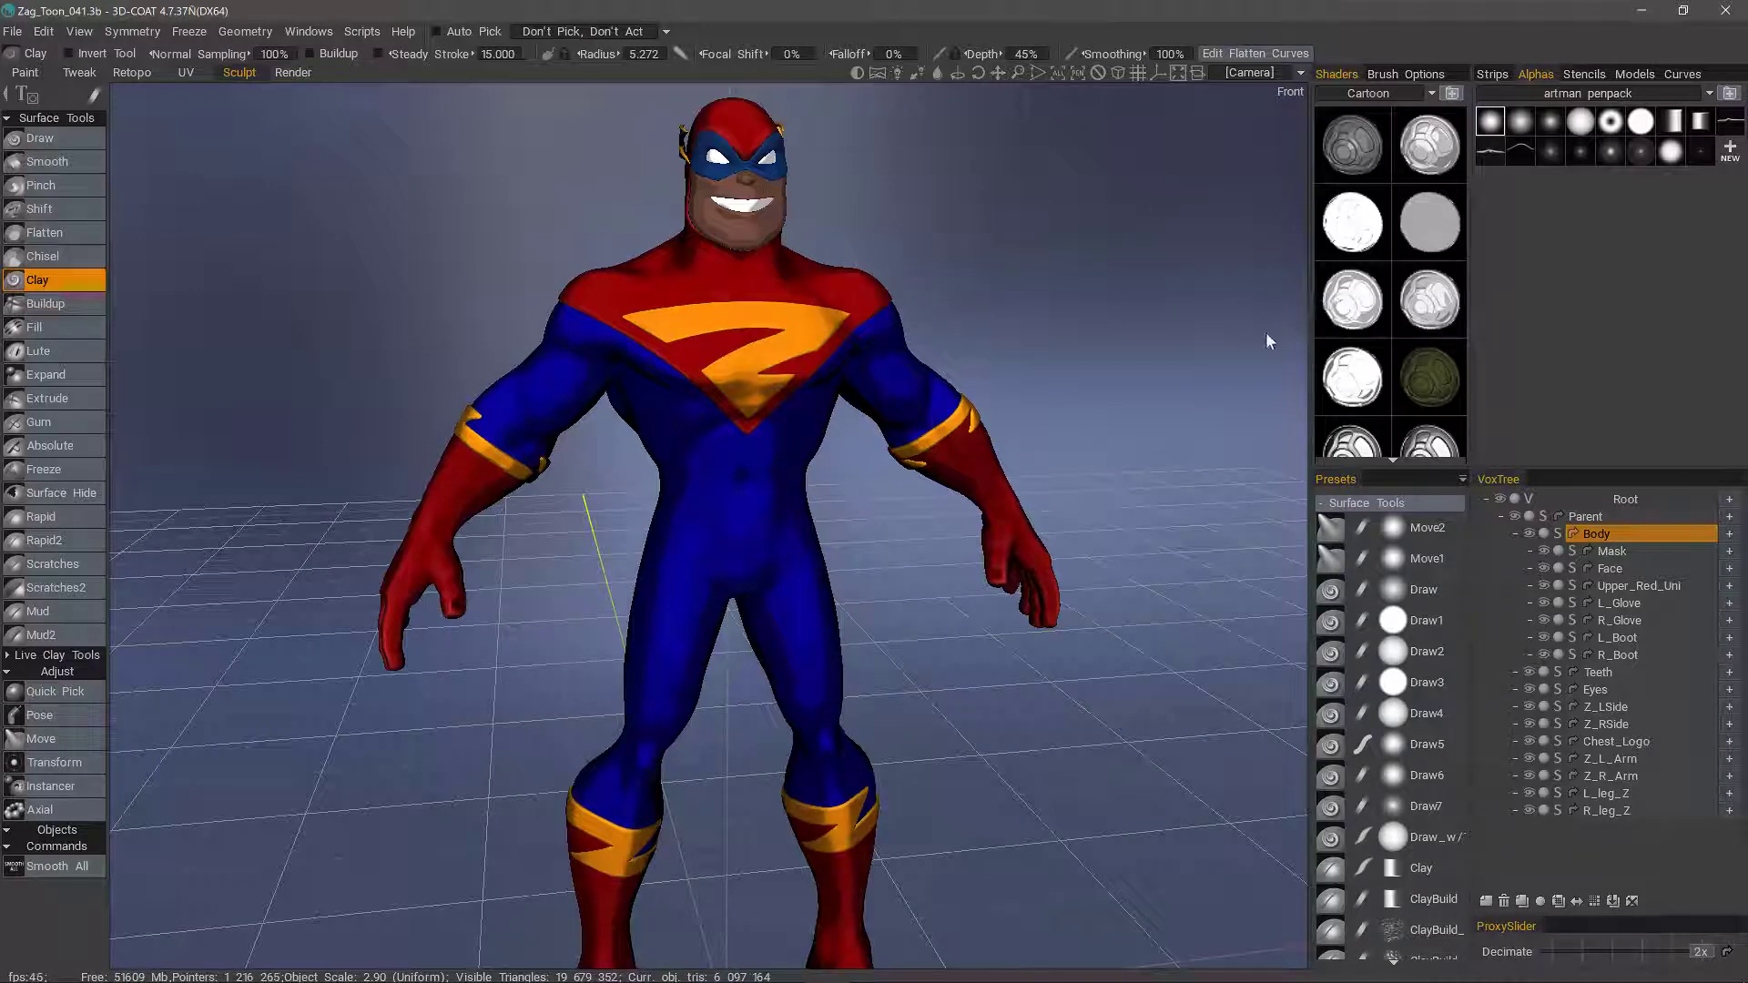
Apply the Toon01 shader from the Cartoon collection to all visible objects.
click(1373, 93)
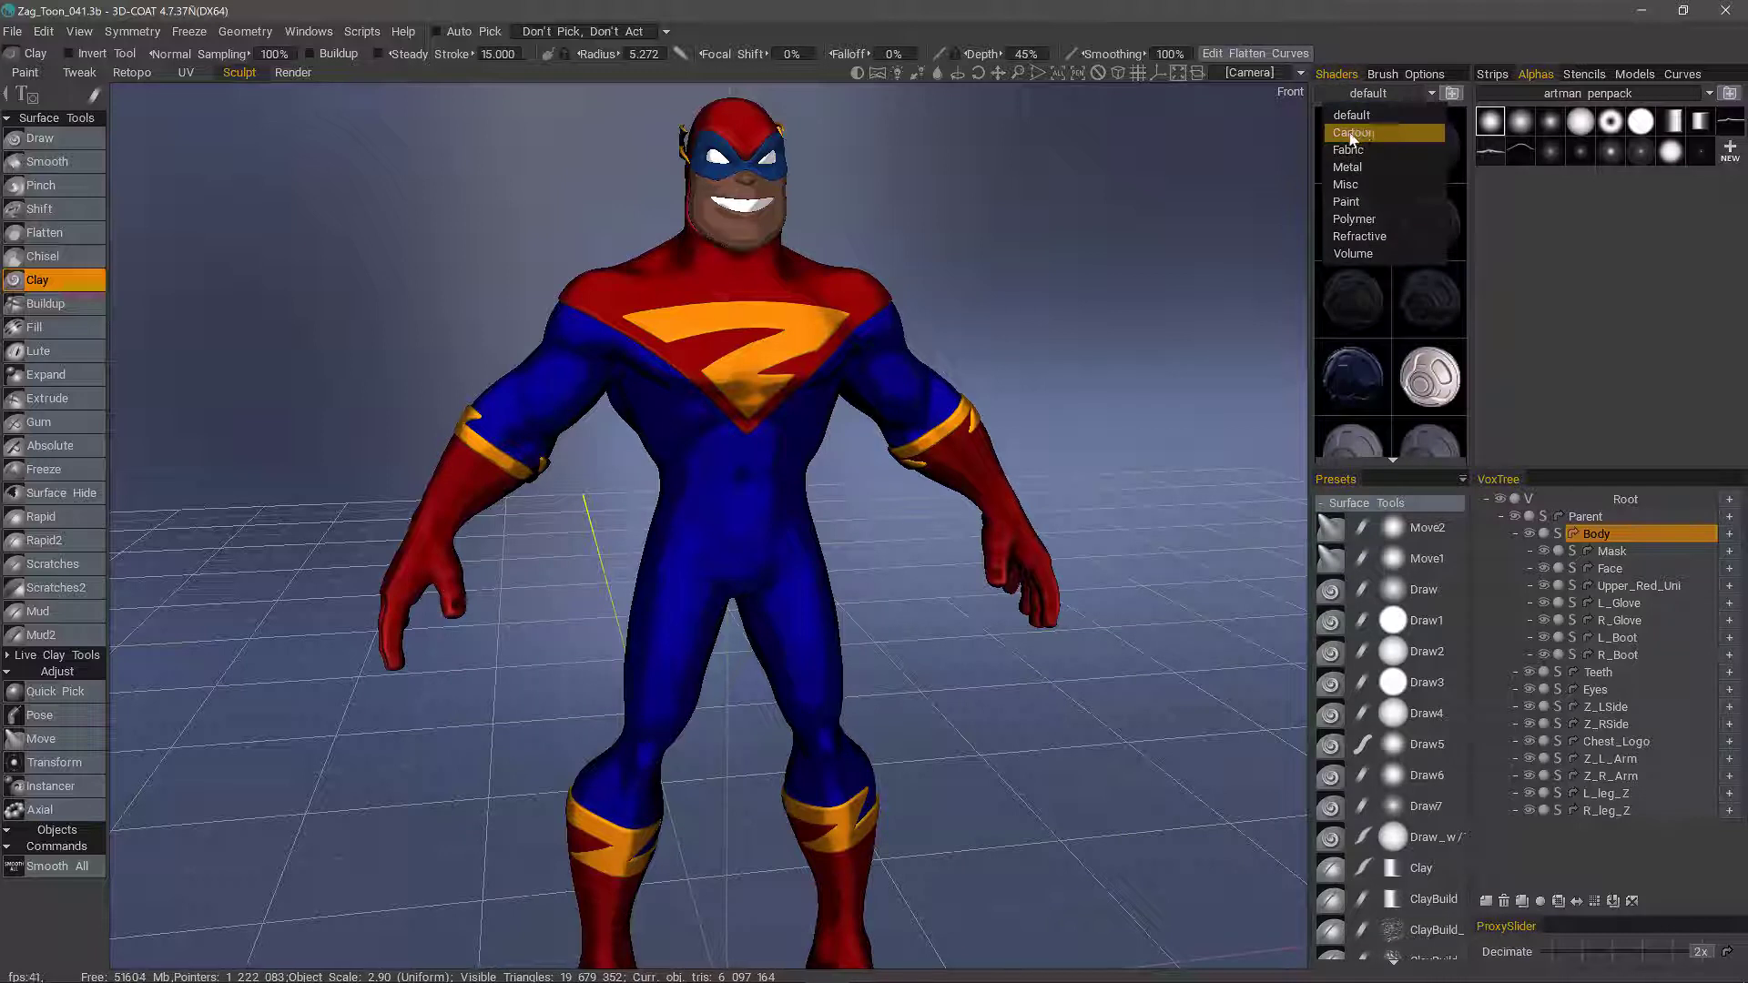
click(1345, 134)
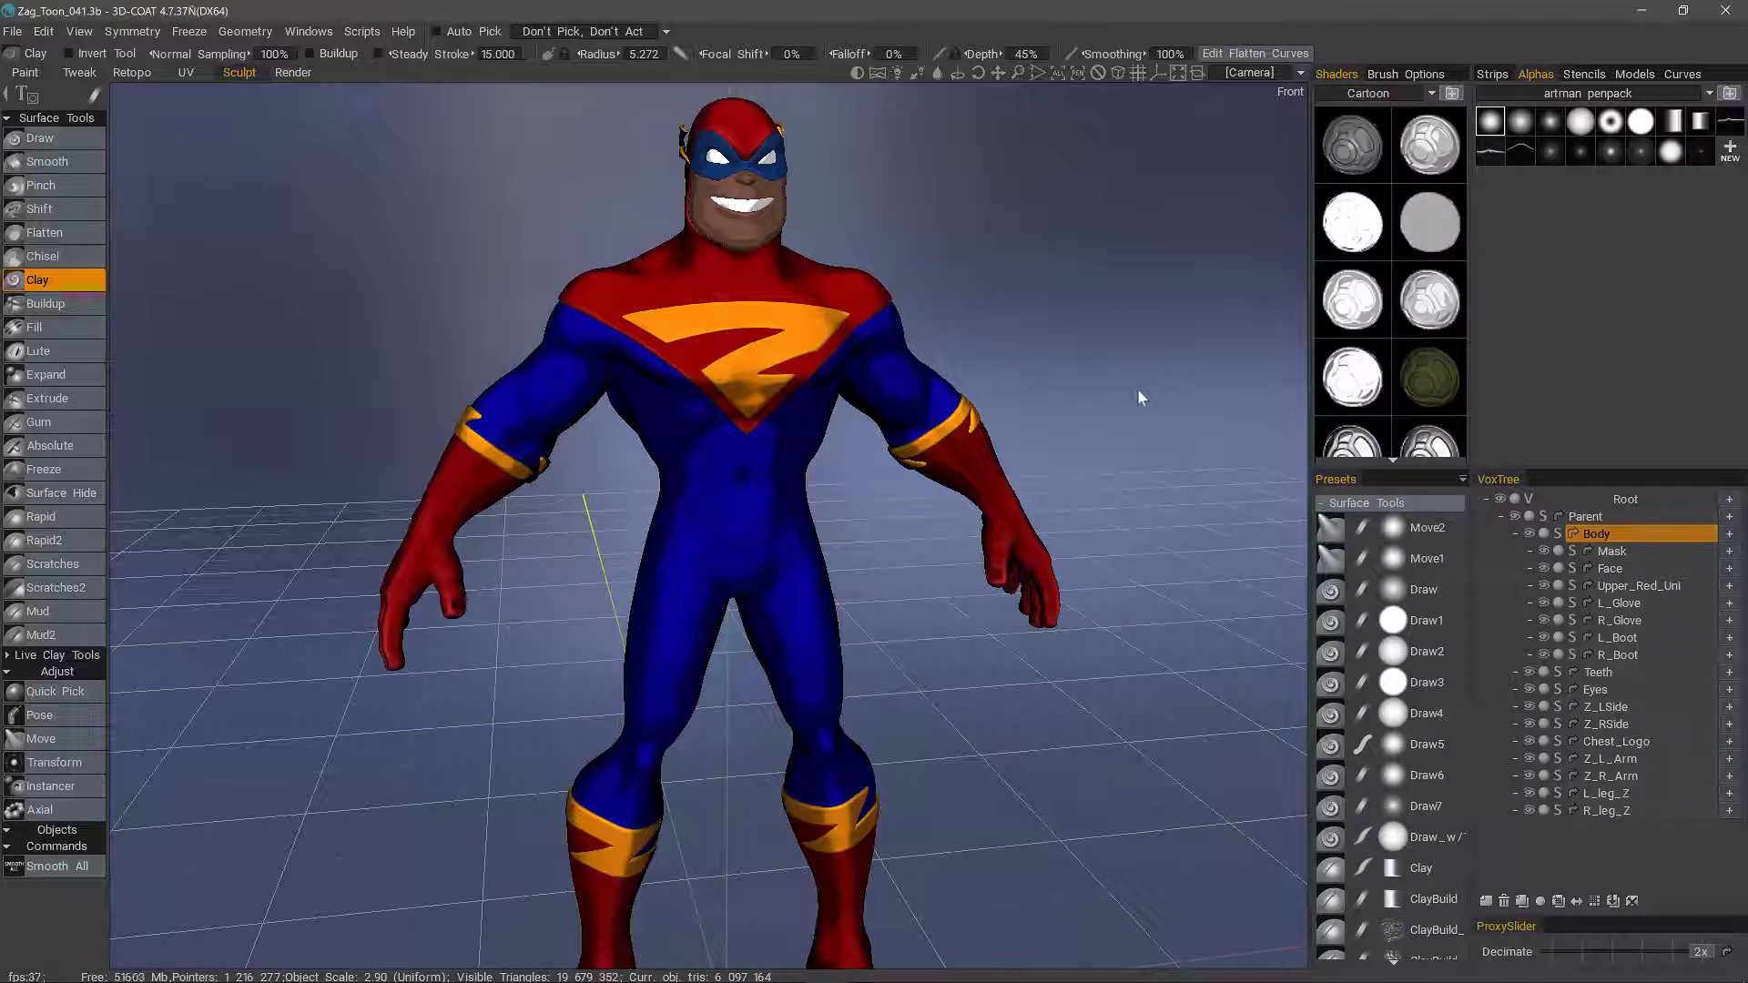
scroll(1342, 364, down, 3)
scroll(1344, 364, down, 6)
scroll(1380, 351, up, 8)
right_click(1349, 158)
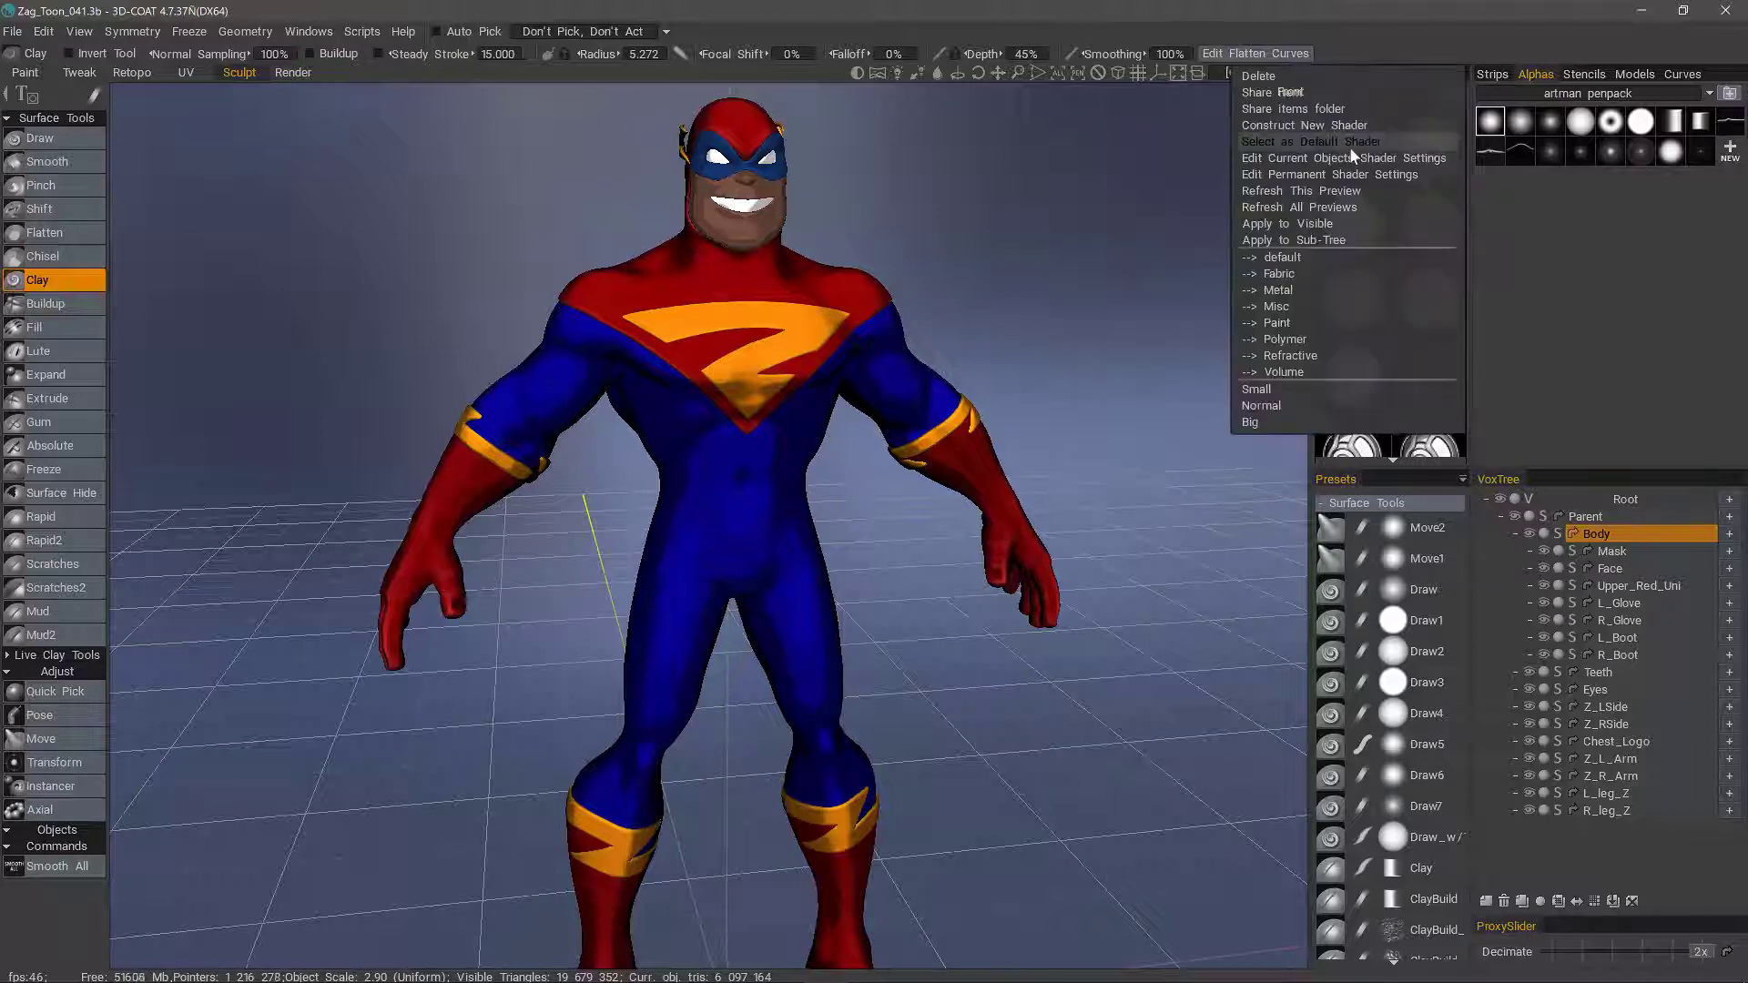
click(1288, 225)
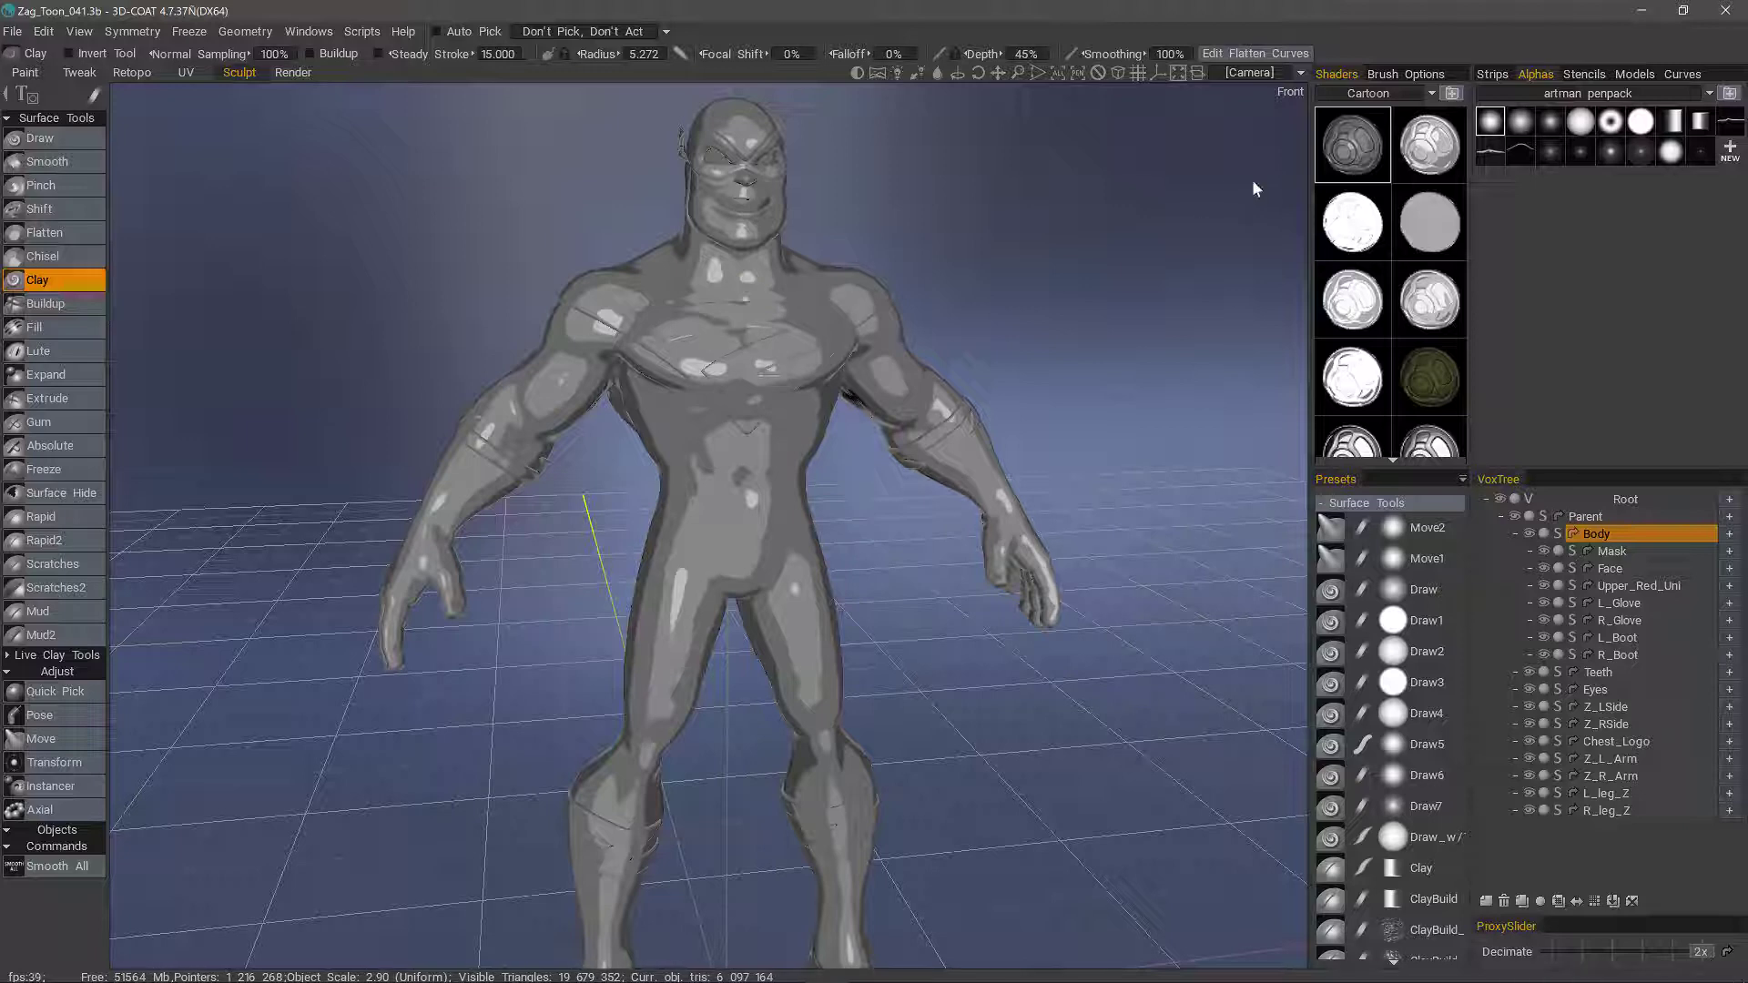
Try the light glossy Cartoon shader and the plain white one in turn on all visible objects.
right_click(1436, 151)
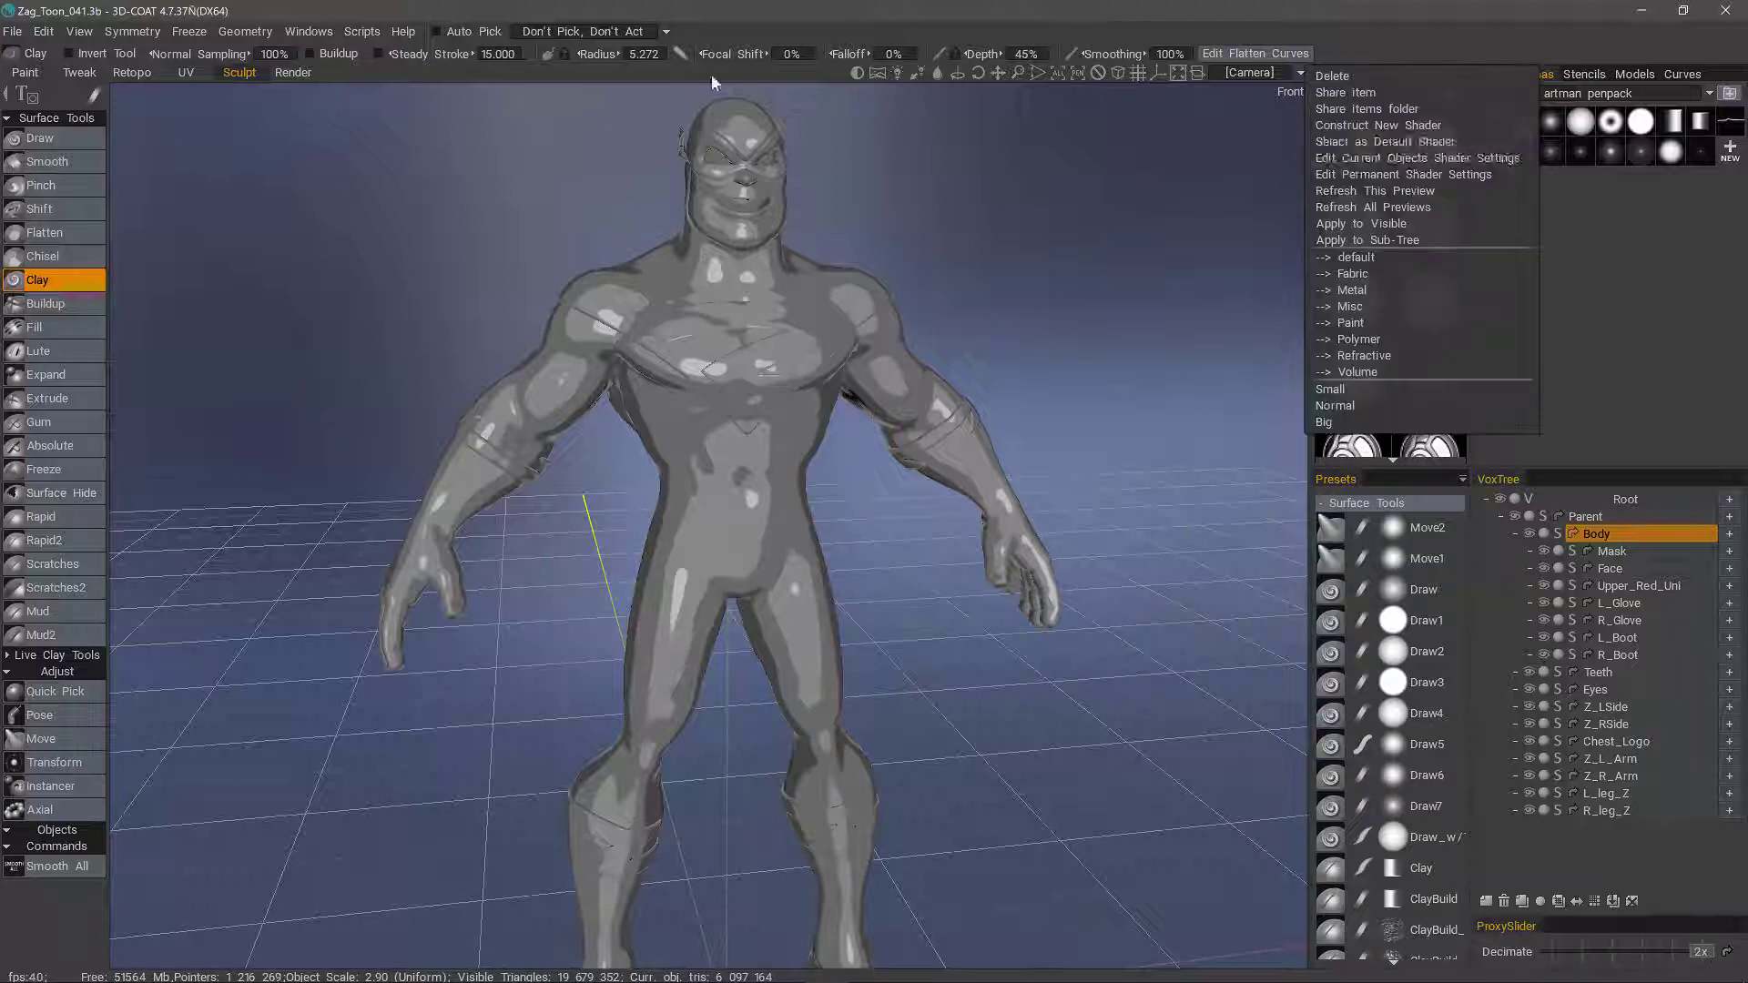
click(1363, 218)
scroll(1018, 349, down, 3)
middle_drag(1024, 348, 1035, 346)
right_click(1351, 228)
click(1338, 273)
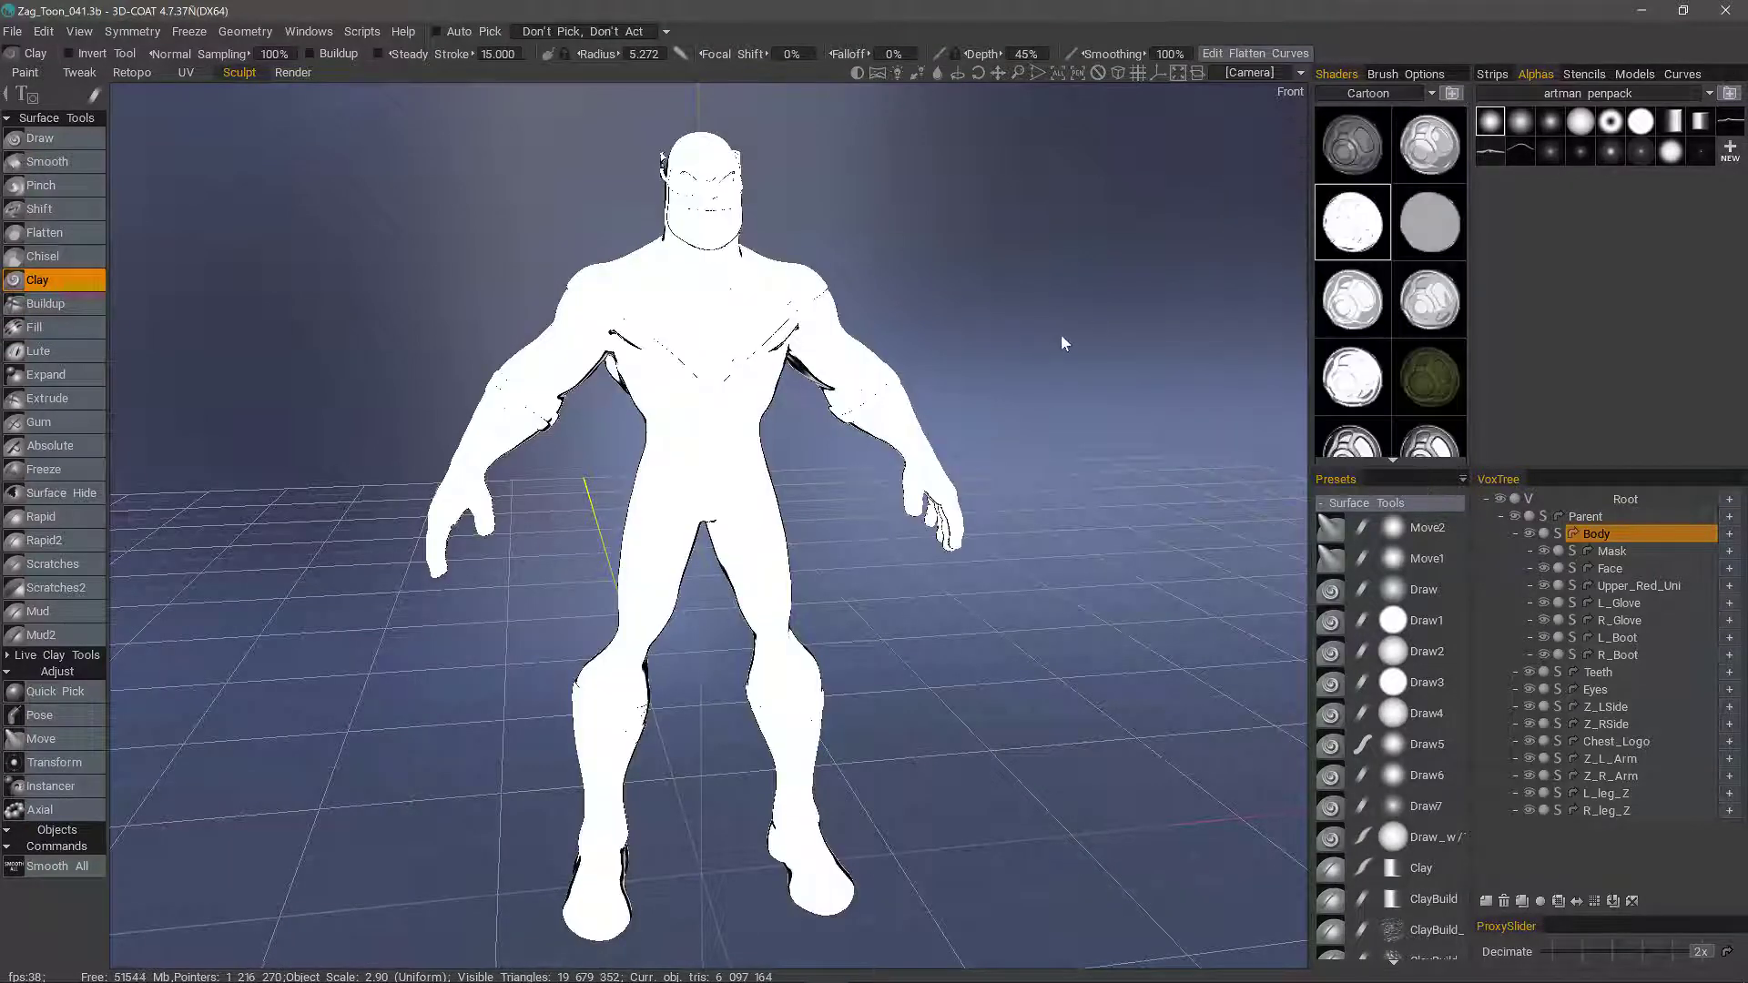
Try the flat grey Cartoon shader and the white one with grey shading in turn on all visible objects.
right_click(1430, 223)
click(1347, 273)
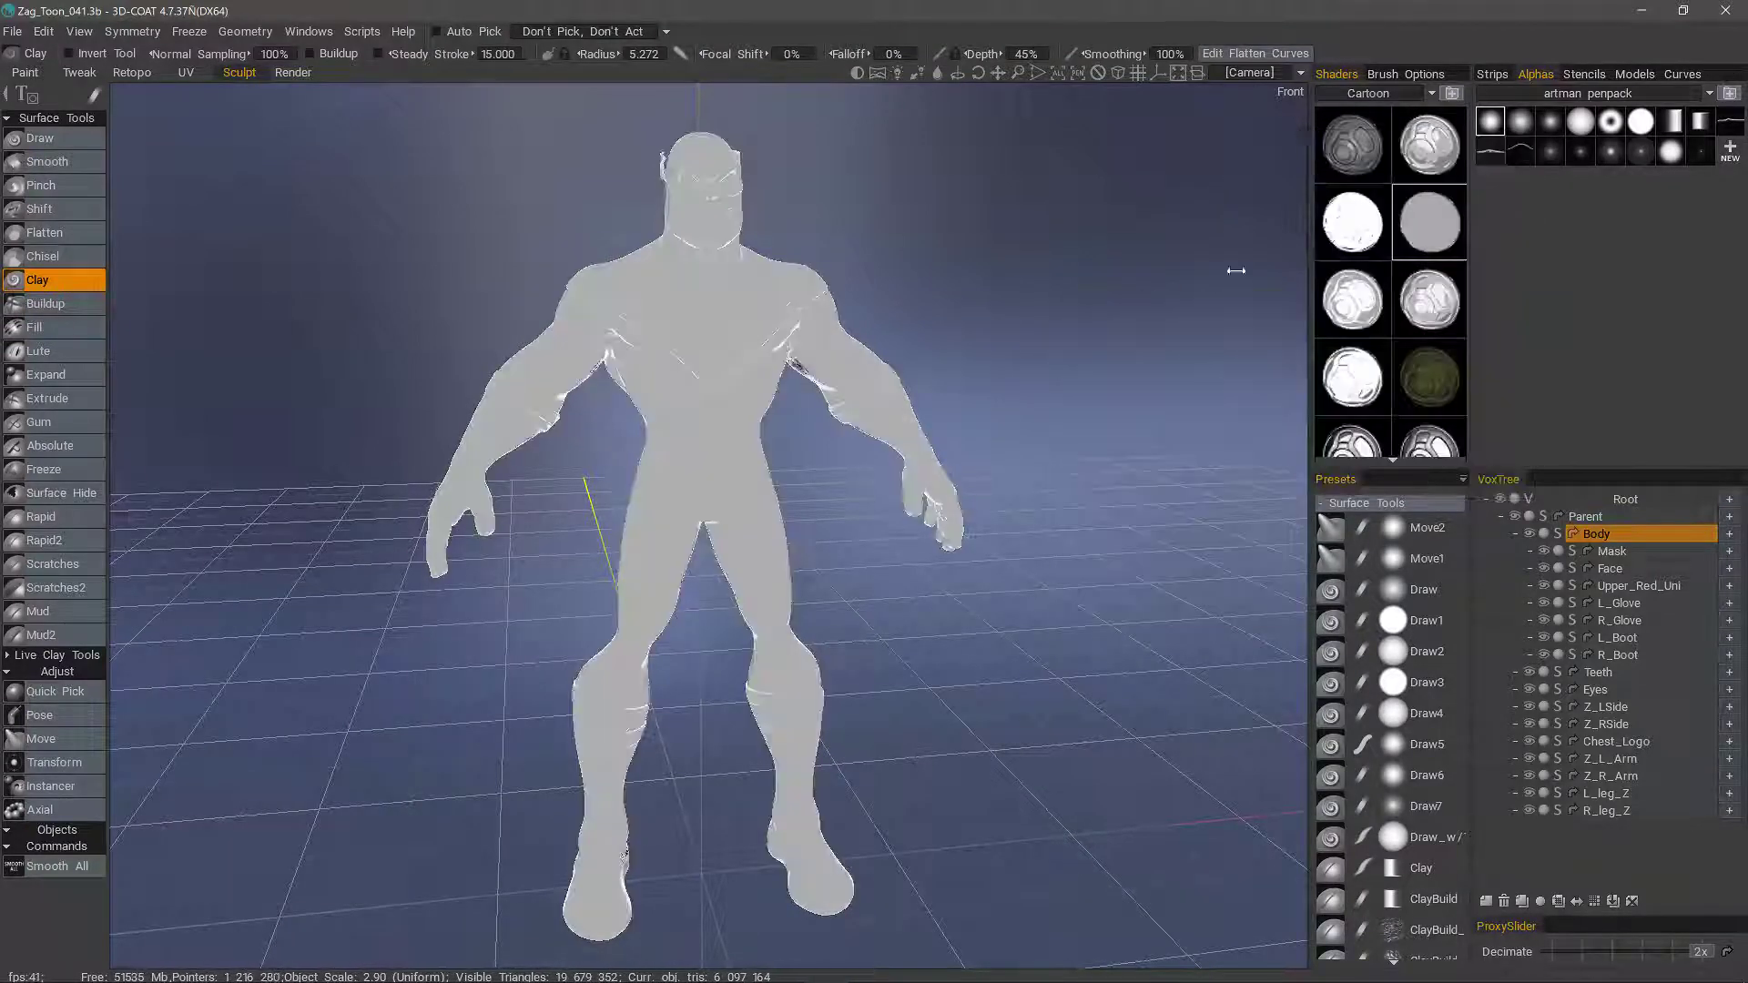
right_click(1355, 304)
click(1316, 348)
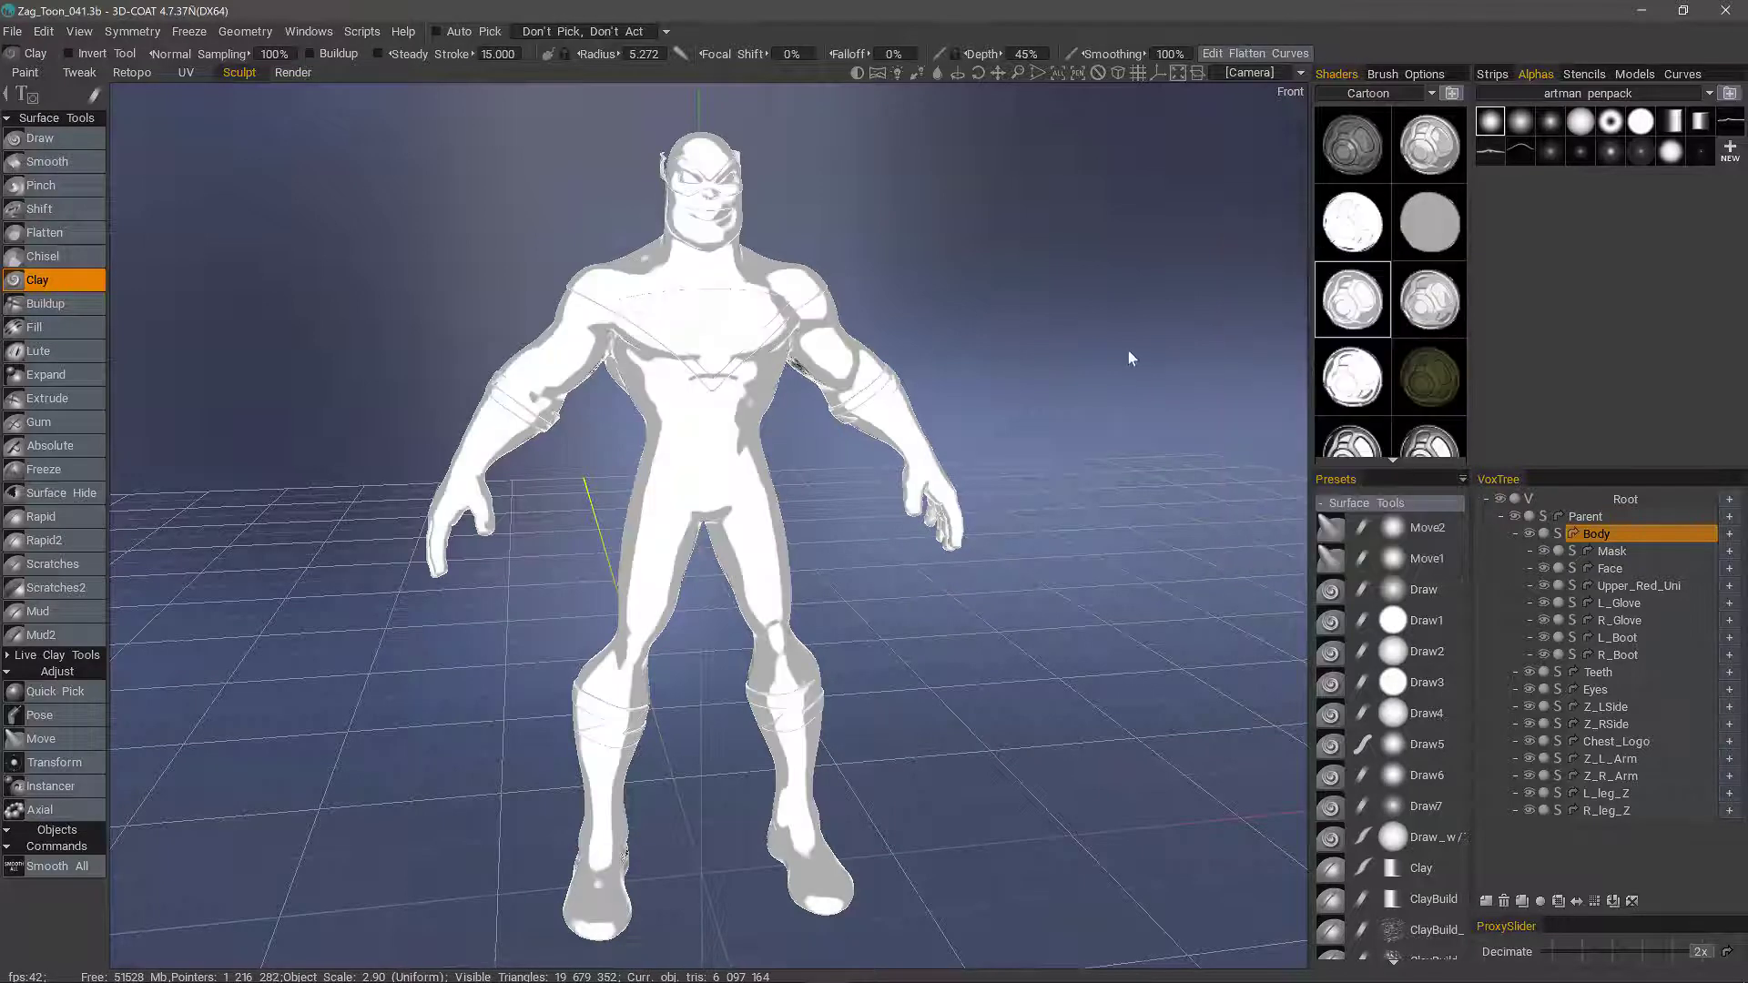
Try the sixth and seventh Cartoon shaders in turn on all visible objects.
right_click(1421, 314)
click(1338, 359)
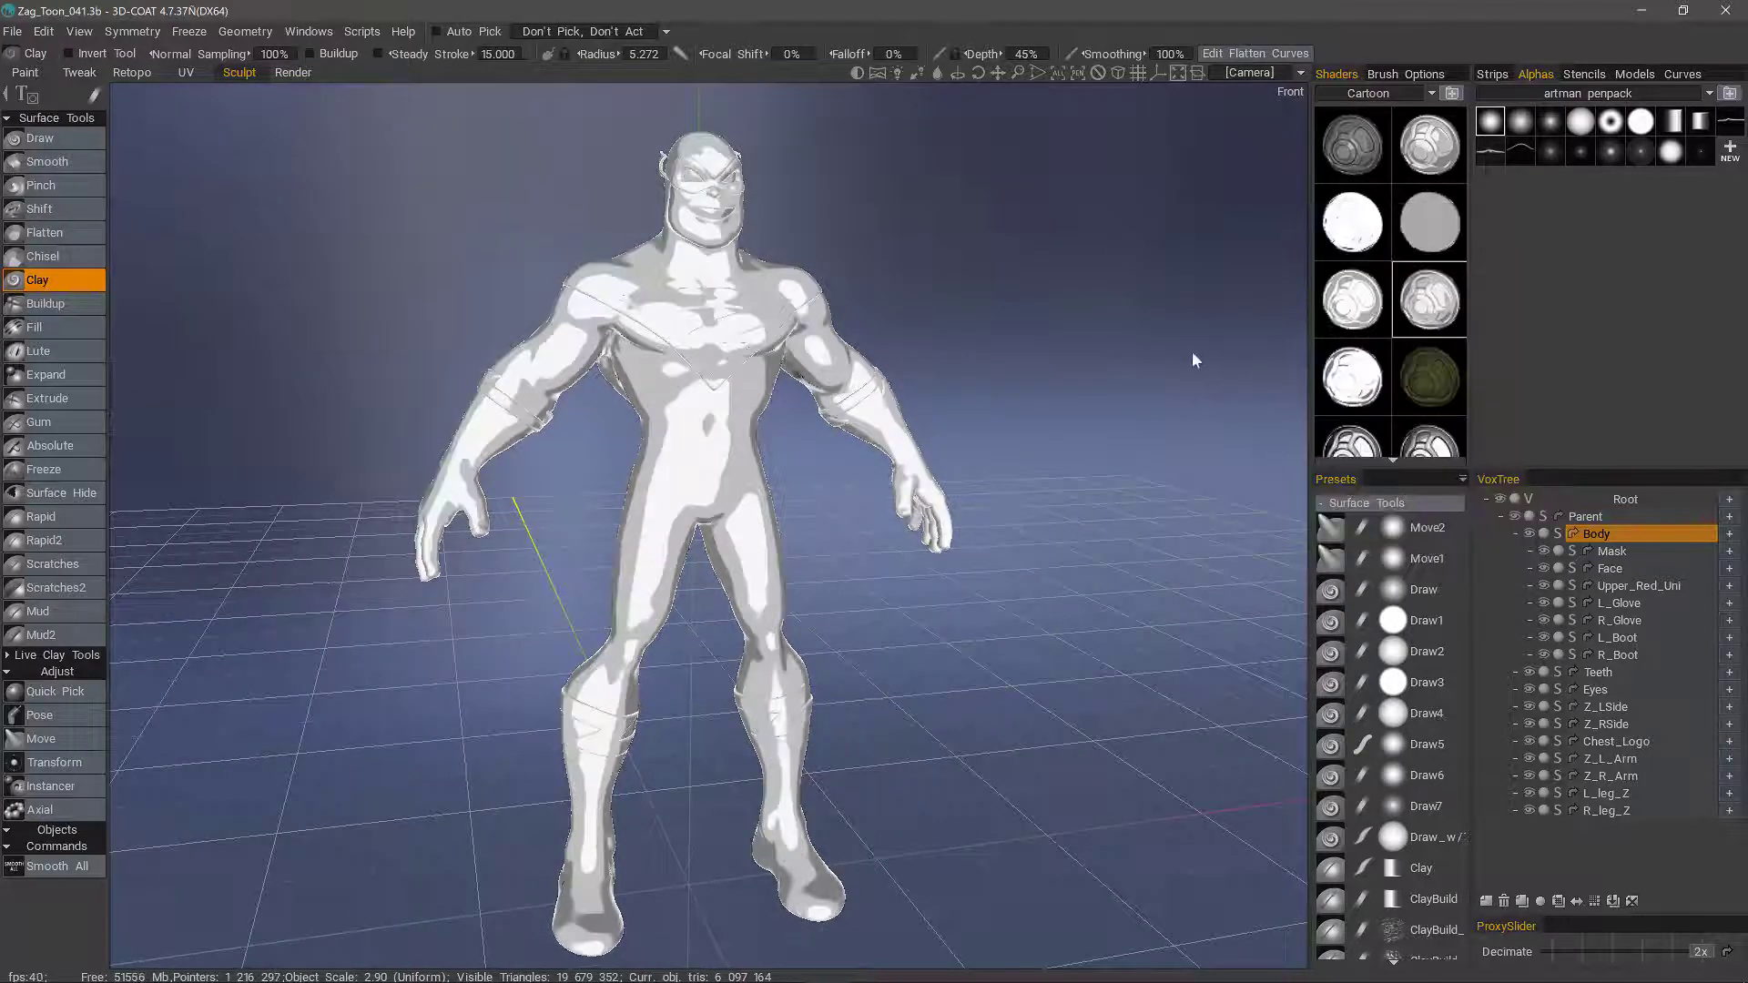
right_click(1354, 387)
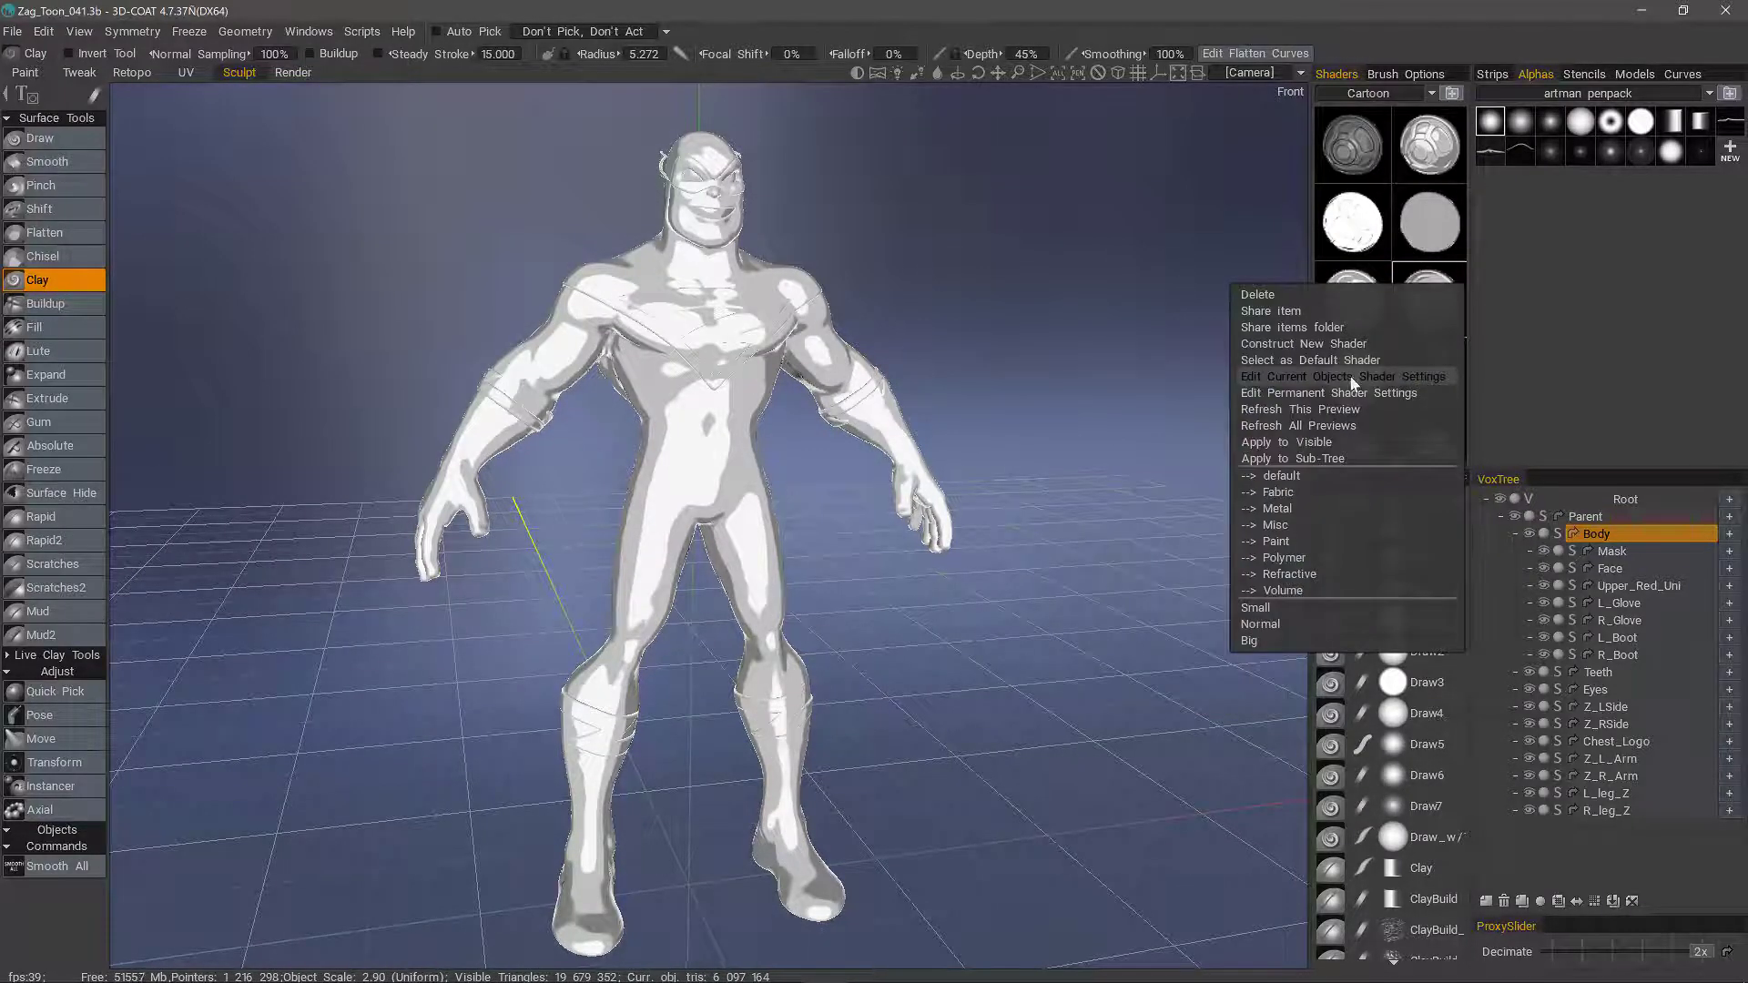
click(1309, 440)
drag(1143, 408, 1166, 330)
key(KP_2)
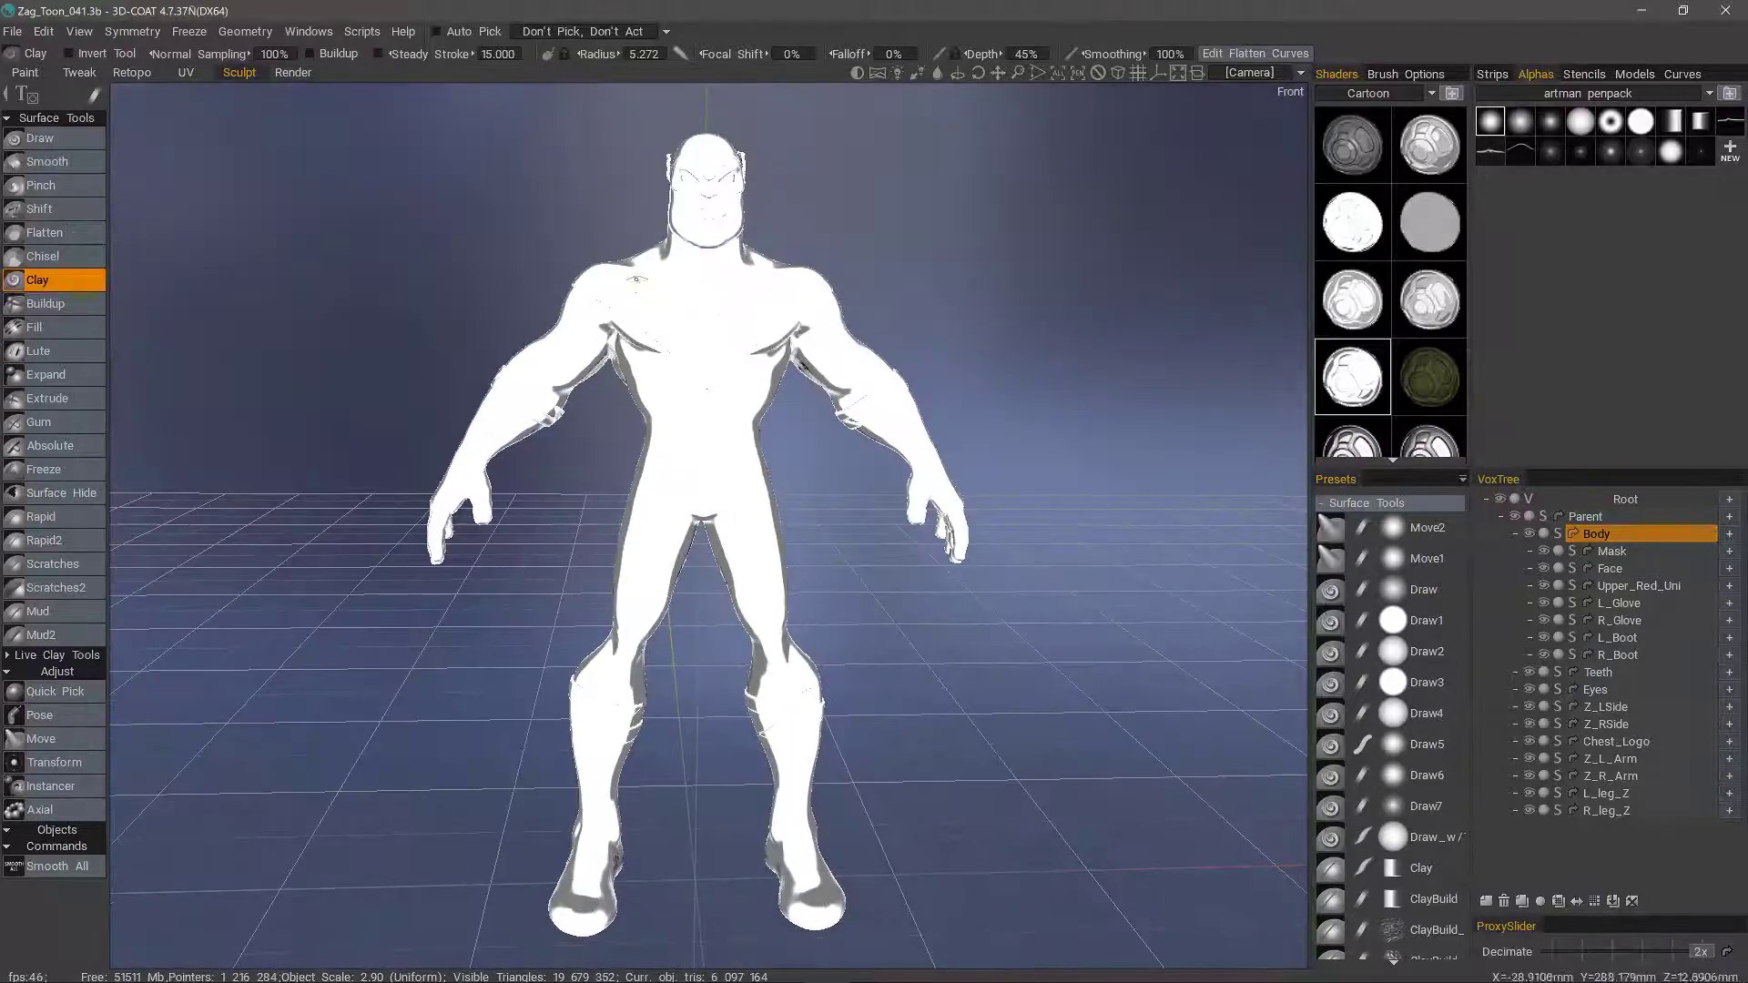
mouse_move(515, 269)
mouse_down()
mouse_move(413, 380)
mouse_move(597, 437)
mouse_move(905, 297)
mouse_move(458, 280)
mouse_move(482, 273)
mouse_up()
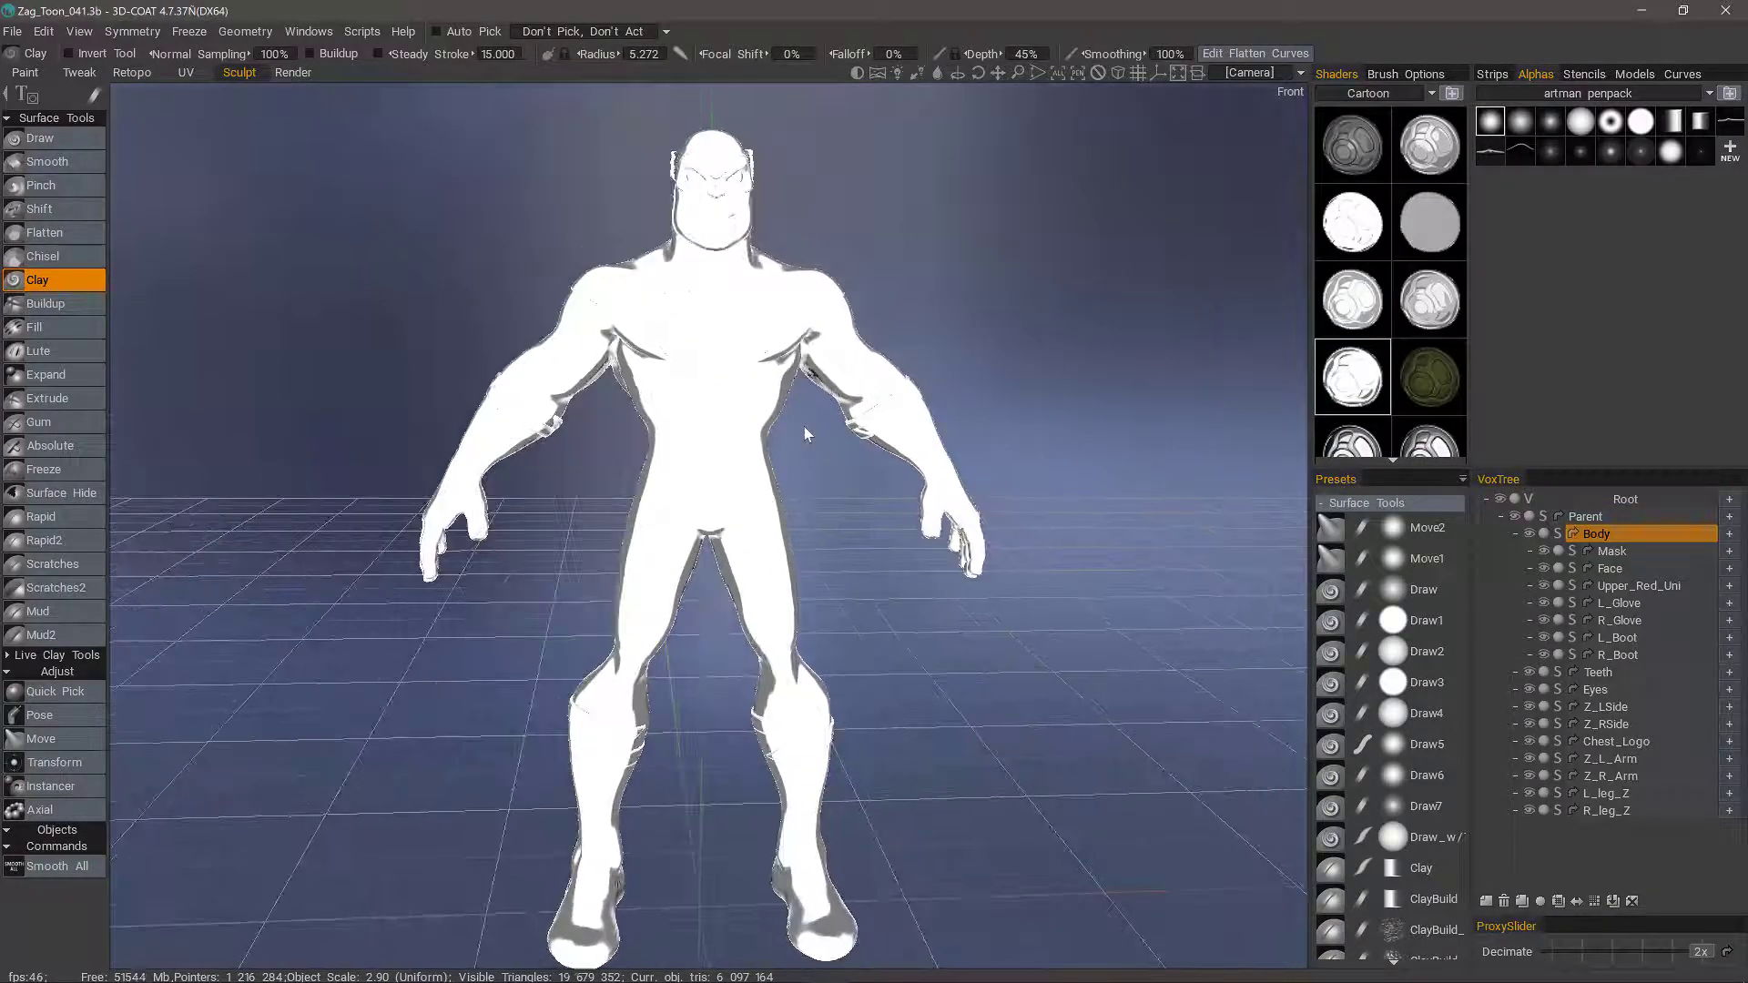
Reapply the dark grey Toon01 shader to all visible objects.
right_click(1344, 153)
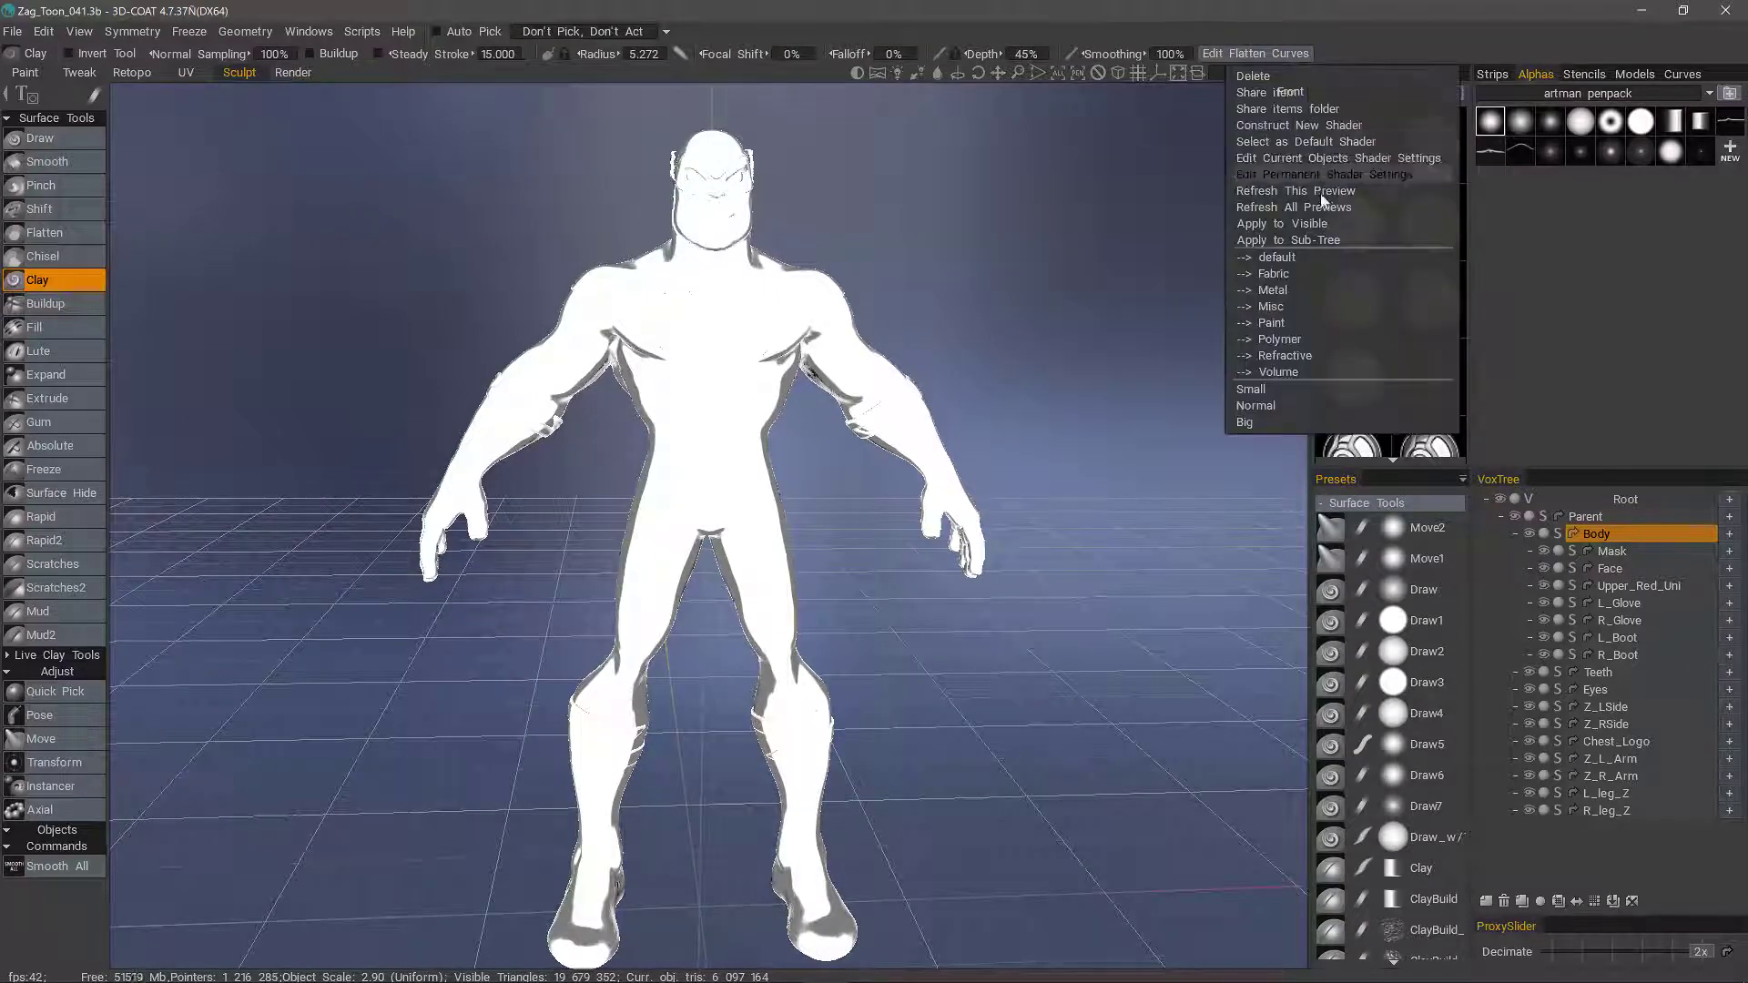
click(1301, 224)
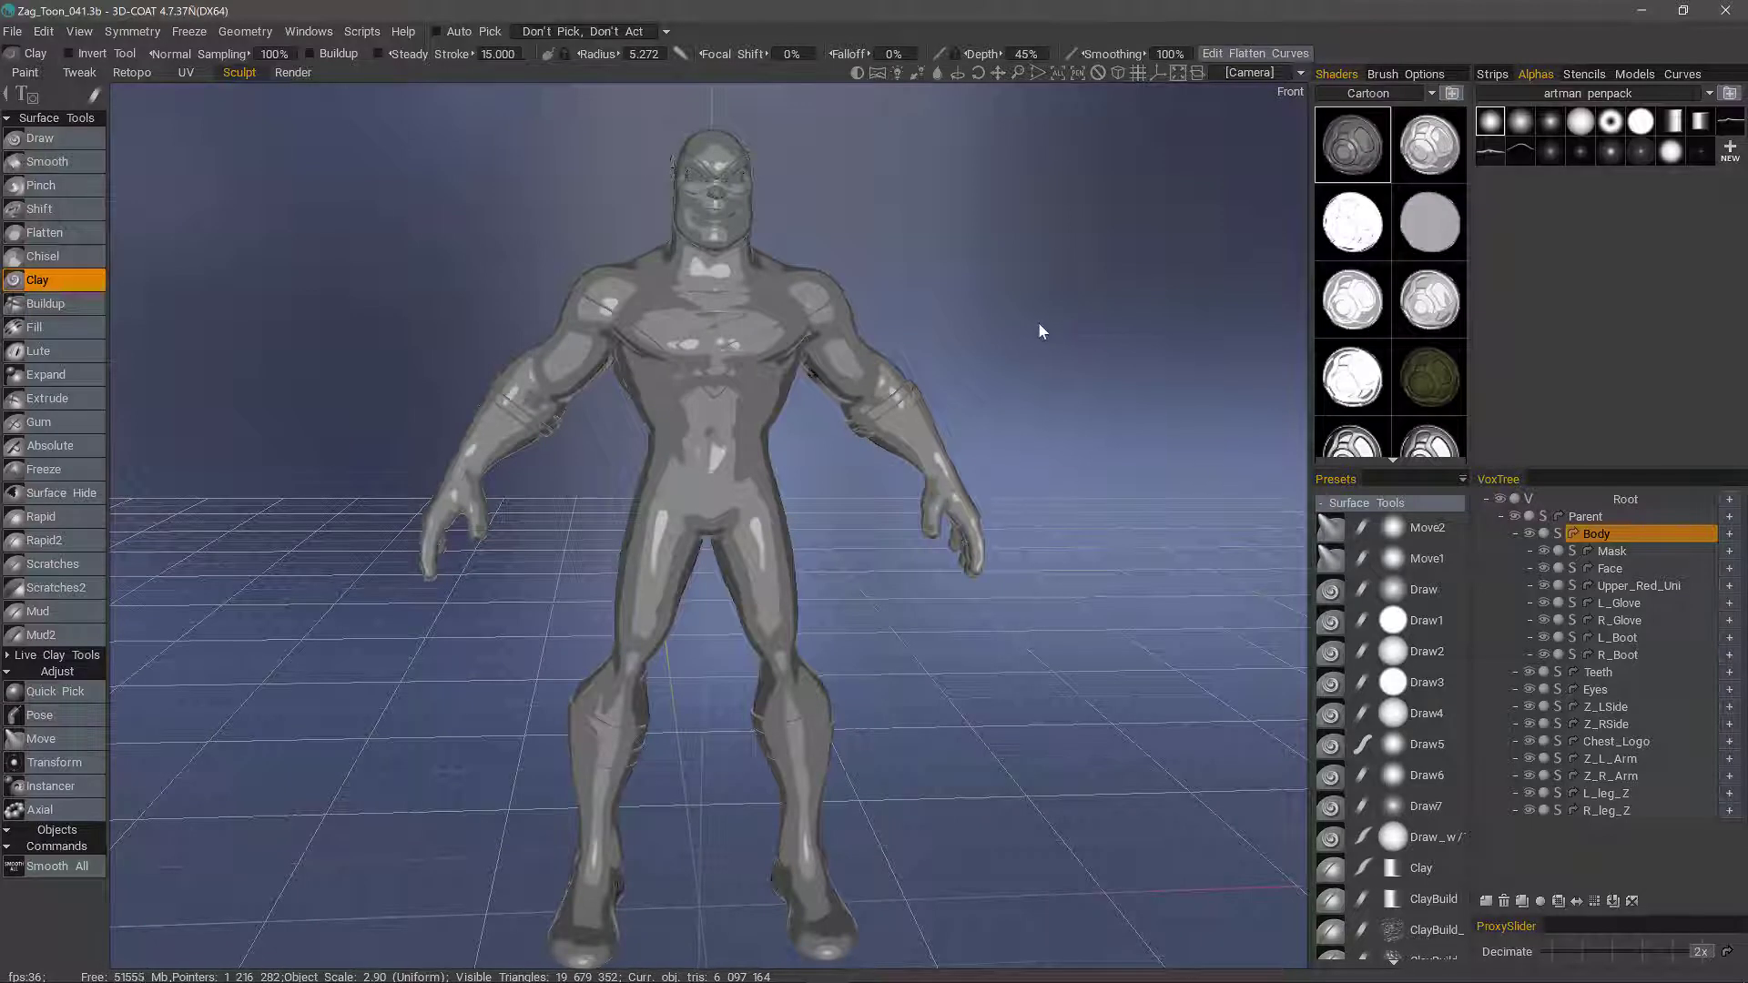
right_click(1351, 160)
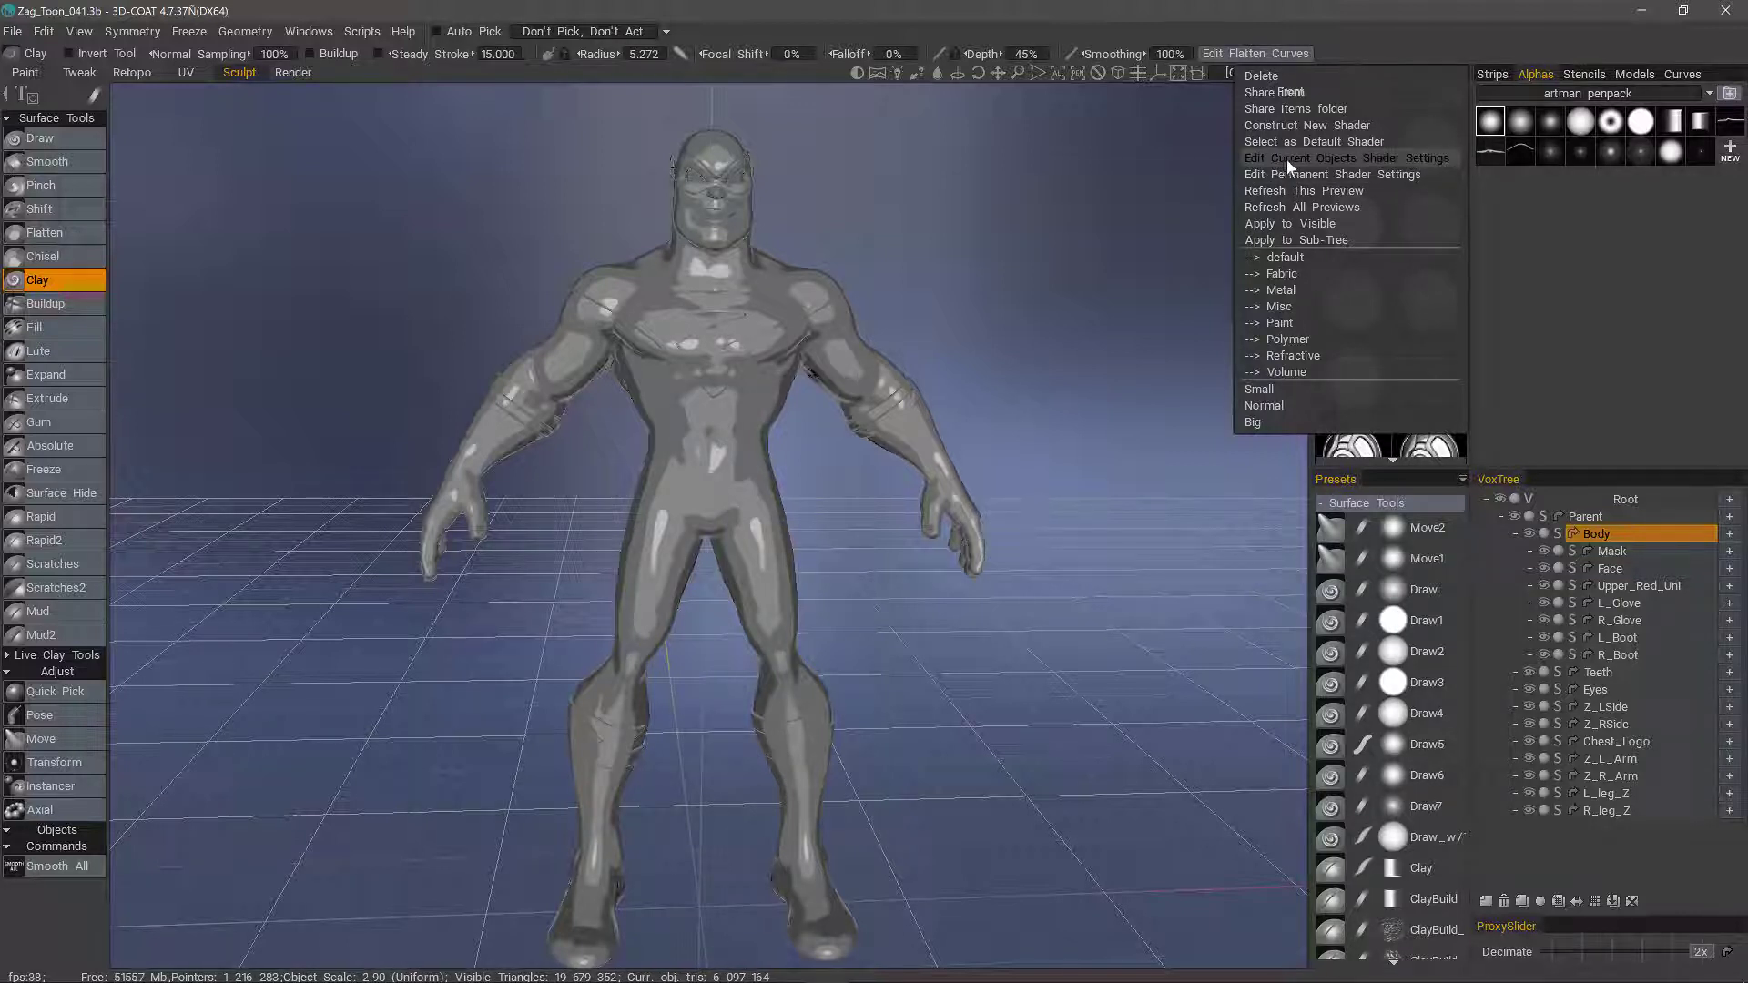
click(827, 224)
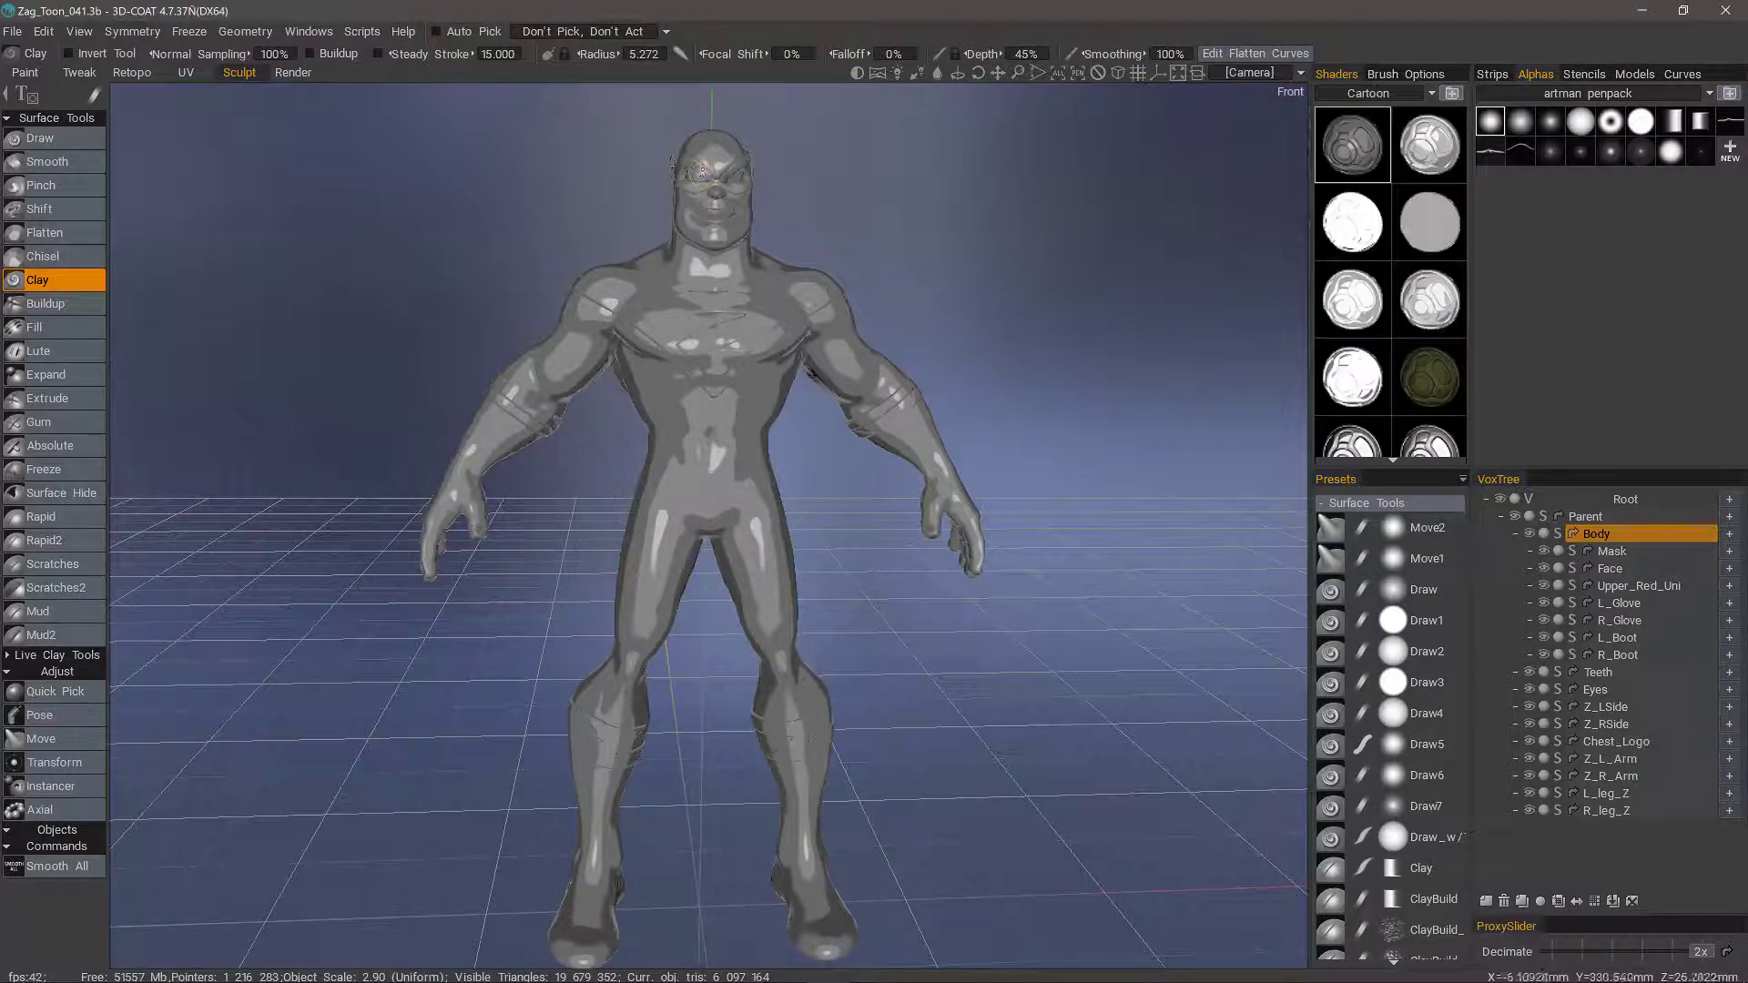
mouse_move(732, 366)
alt+mouse_down()
mouse_move(697, 375)
mouse_move(717, 401)
alt+mouse_up()
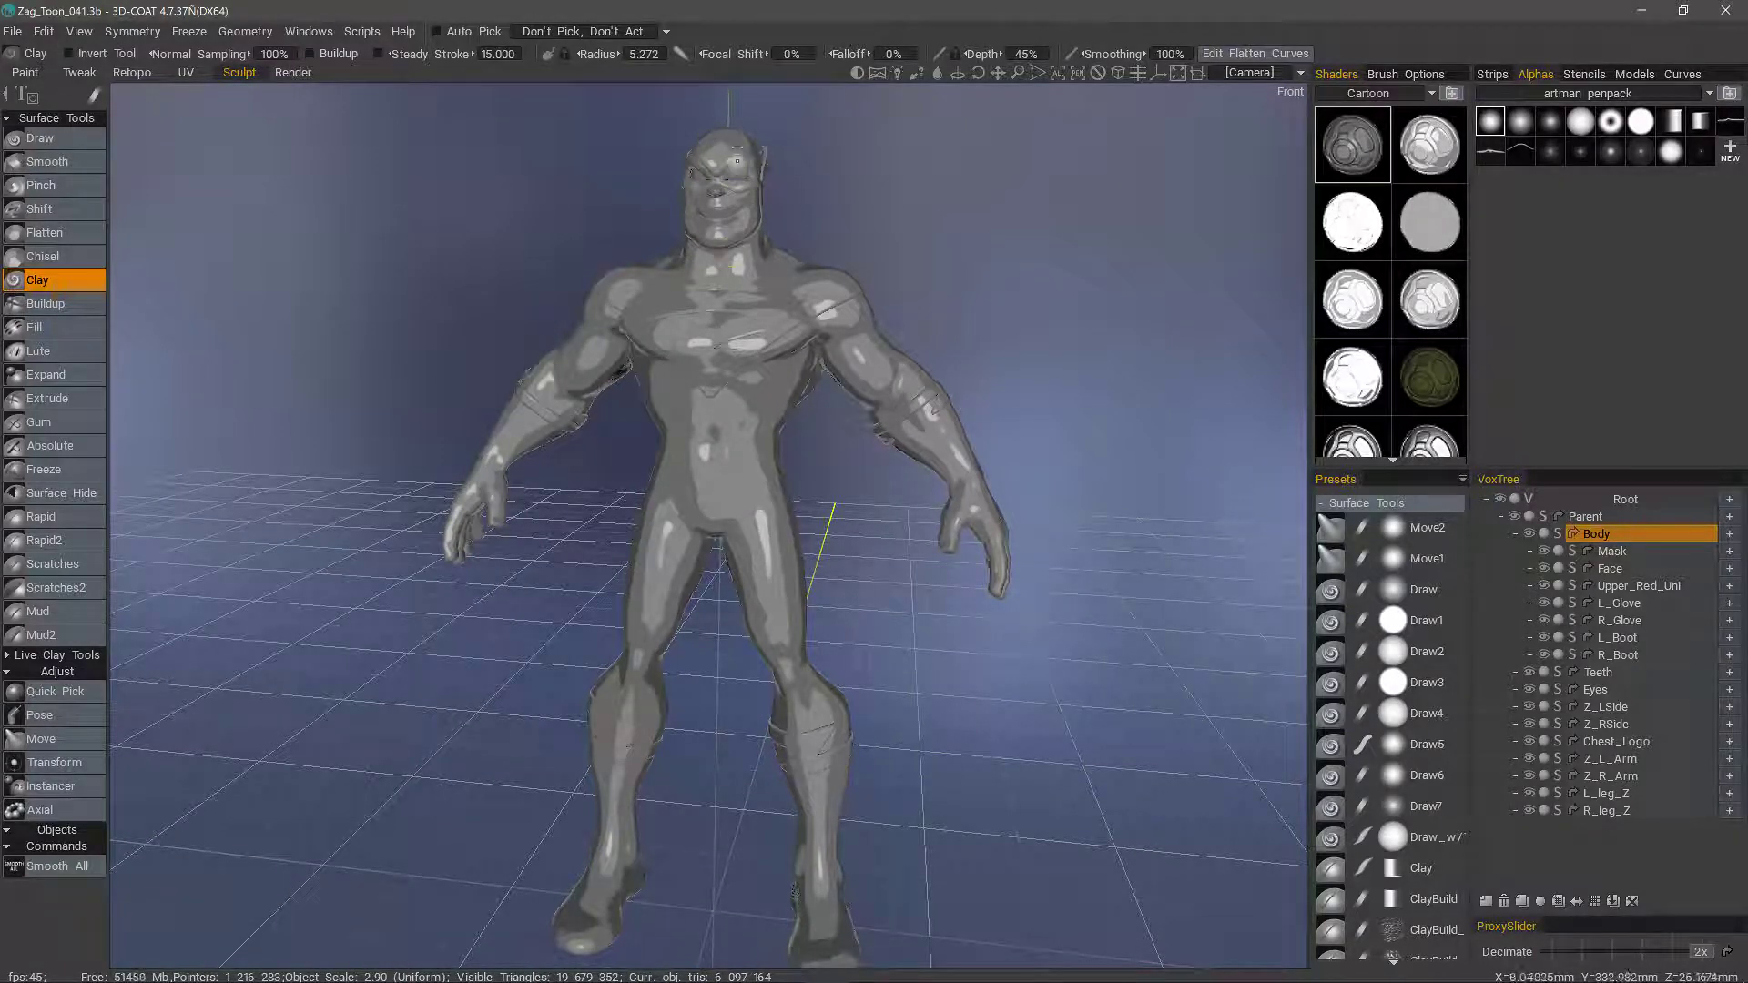
right_click(1358, 153)
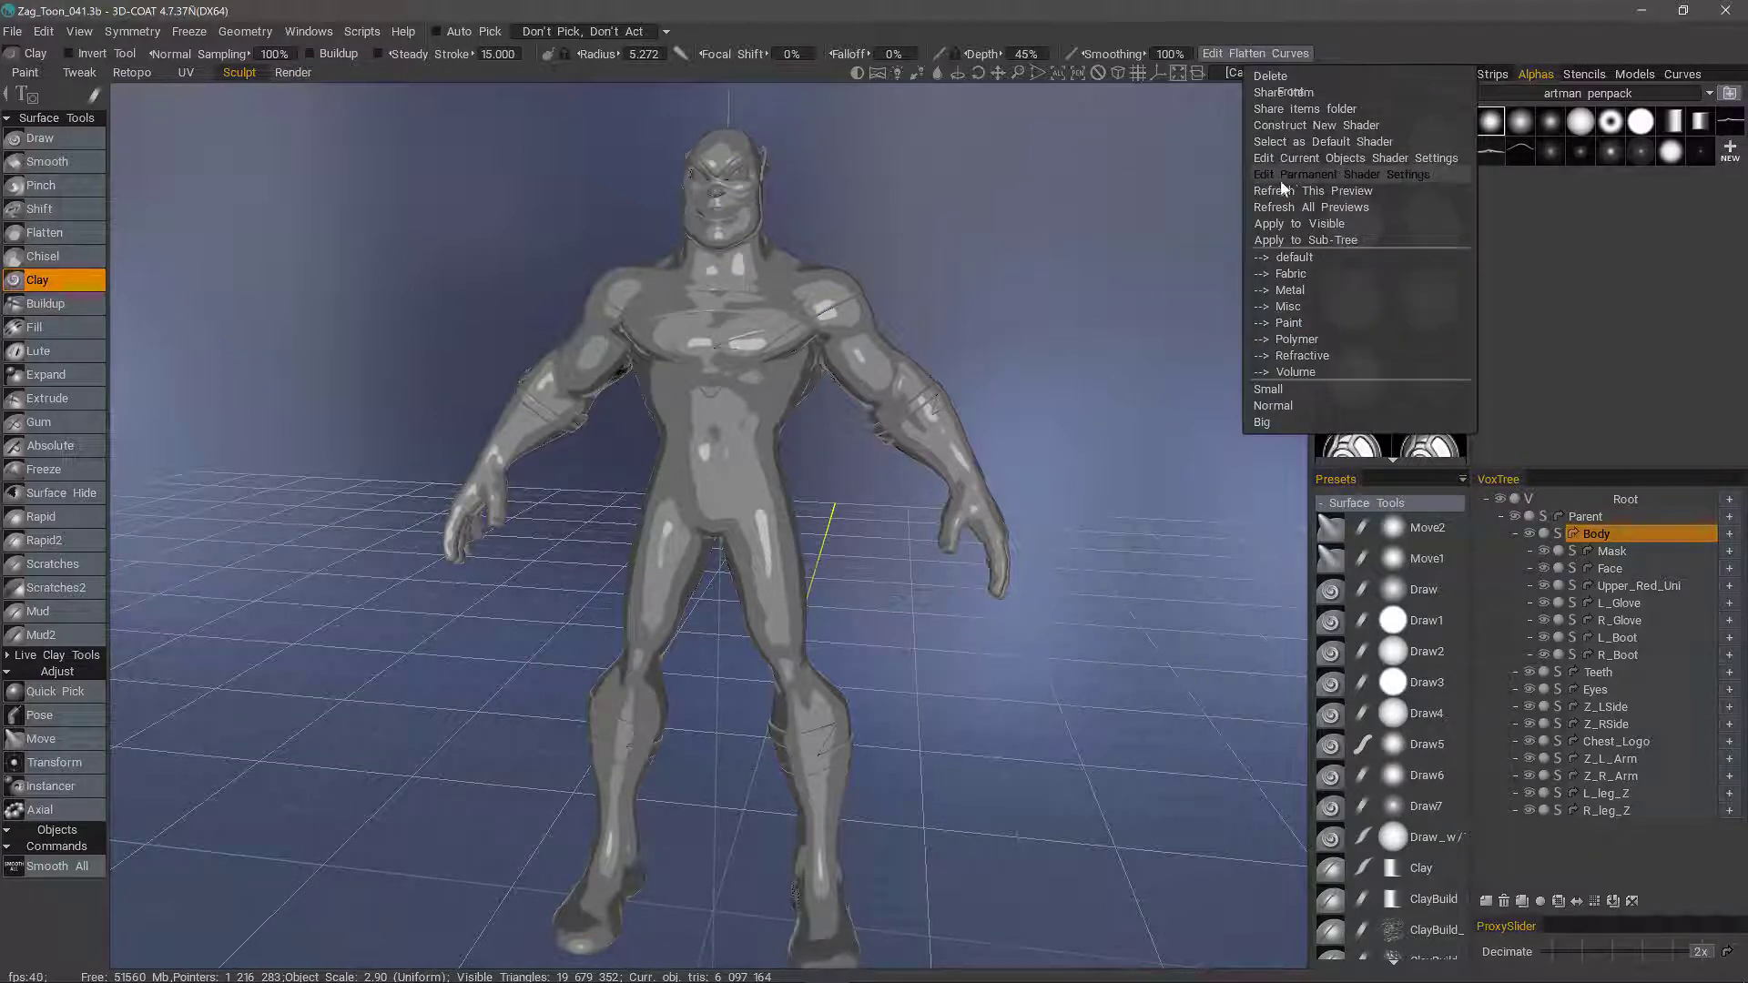
click(1225, 198)
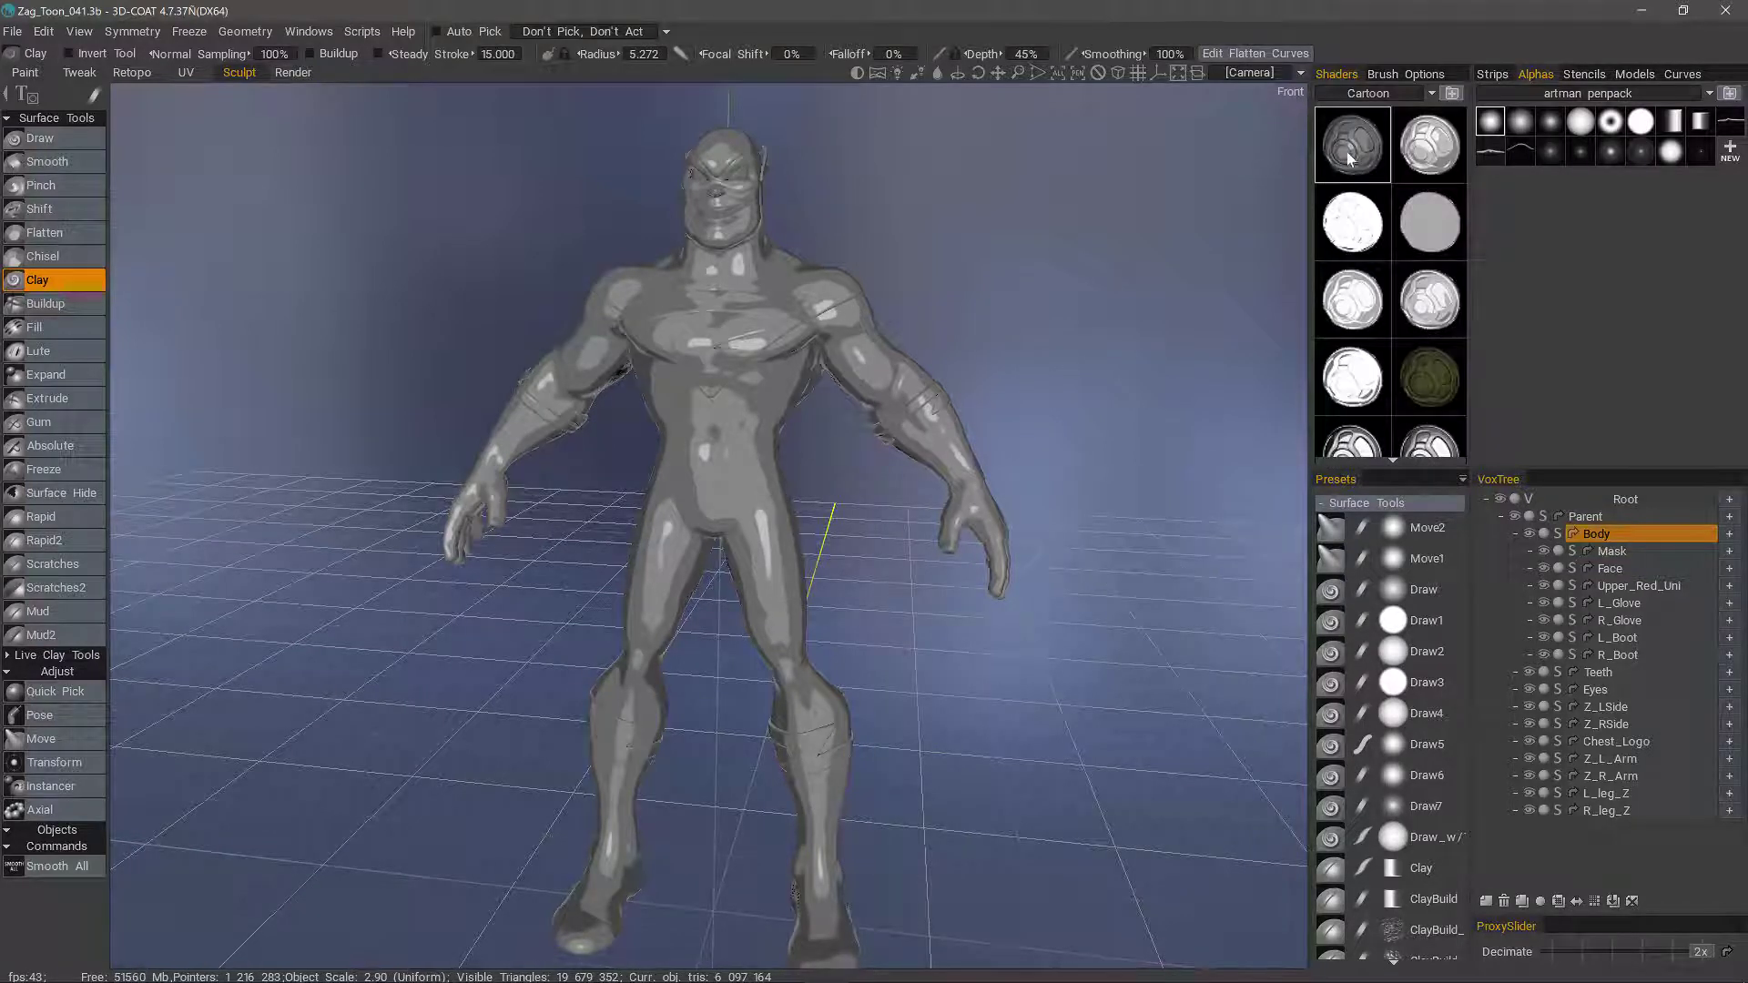
Construct a new shader named "Toon Test" based on the Toon01 shader.
right_click(1352, 151)
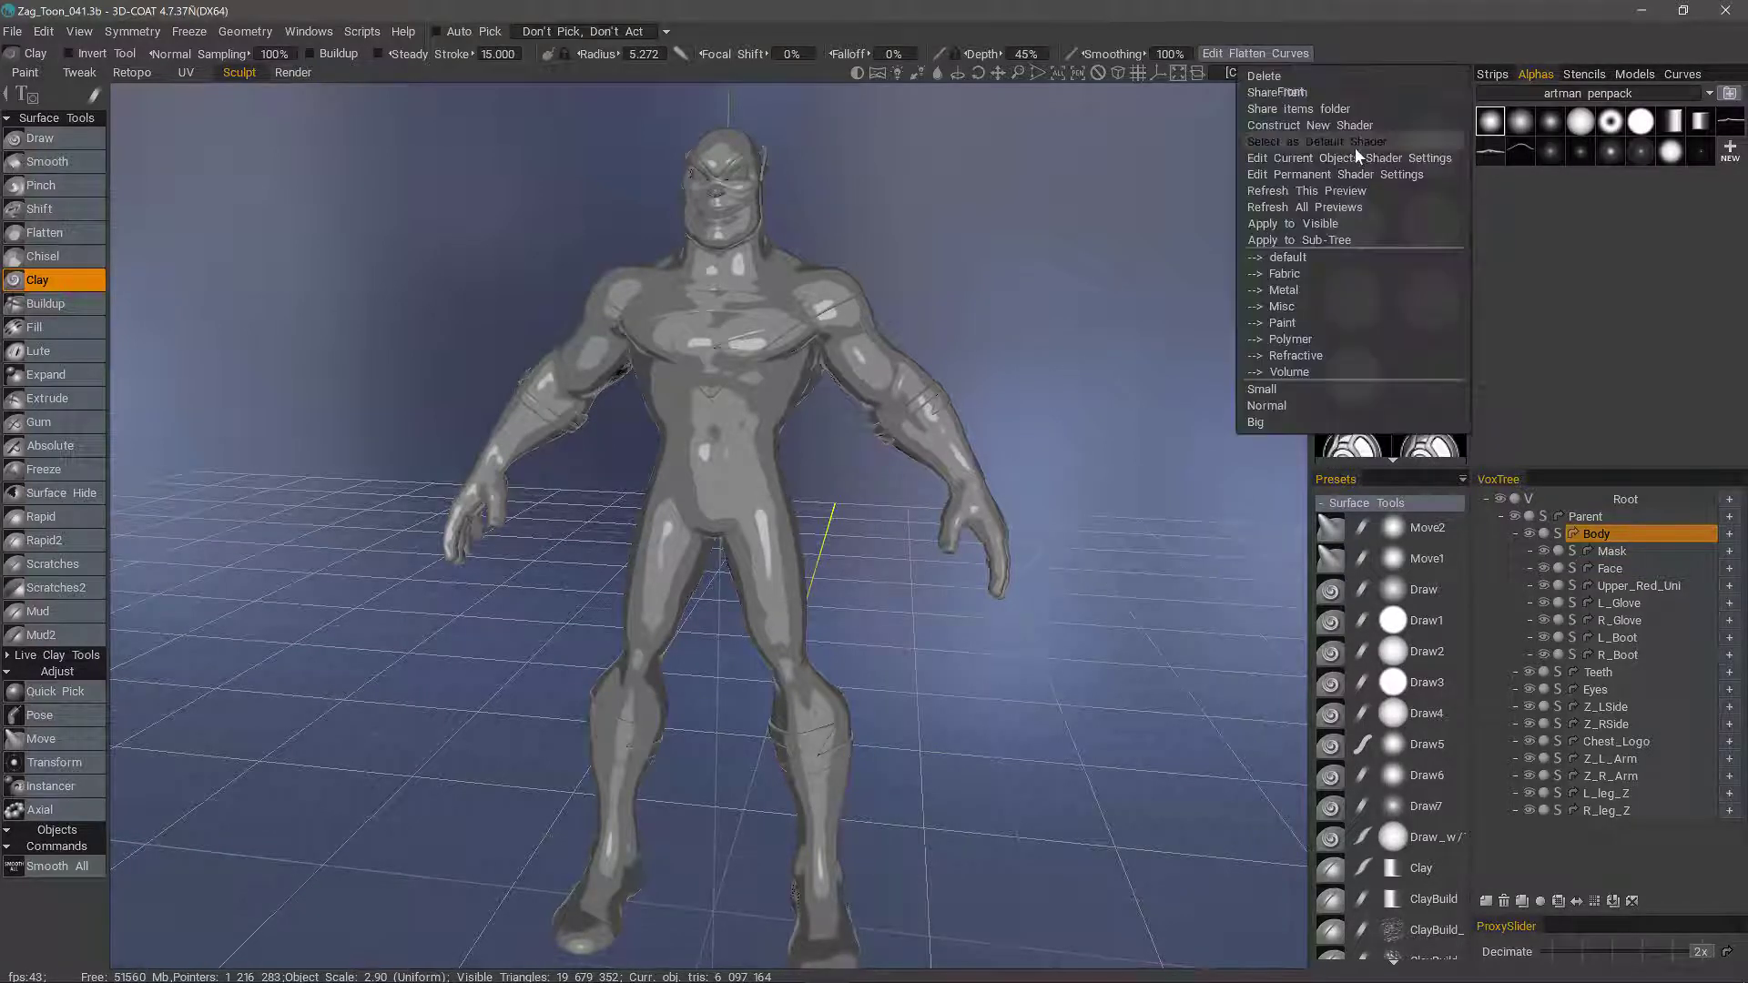
click(1293, 125)
click(800, 554)
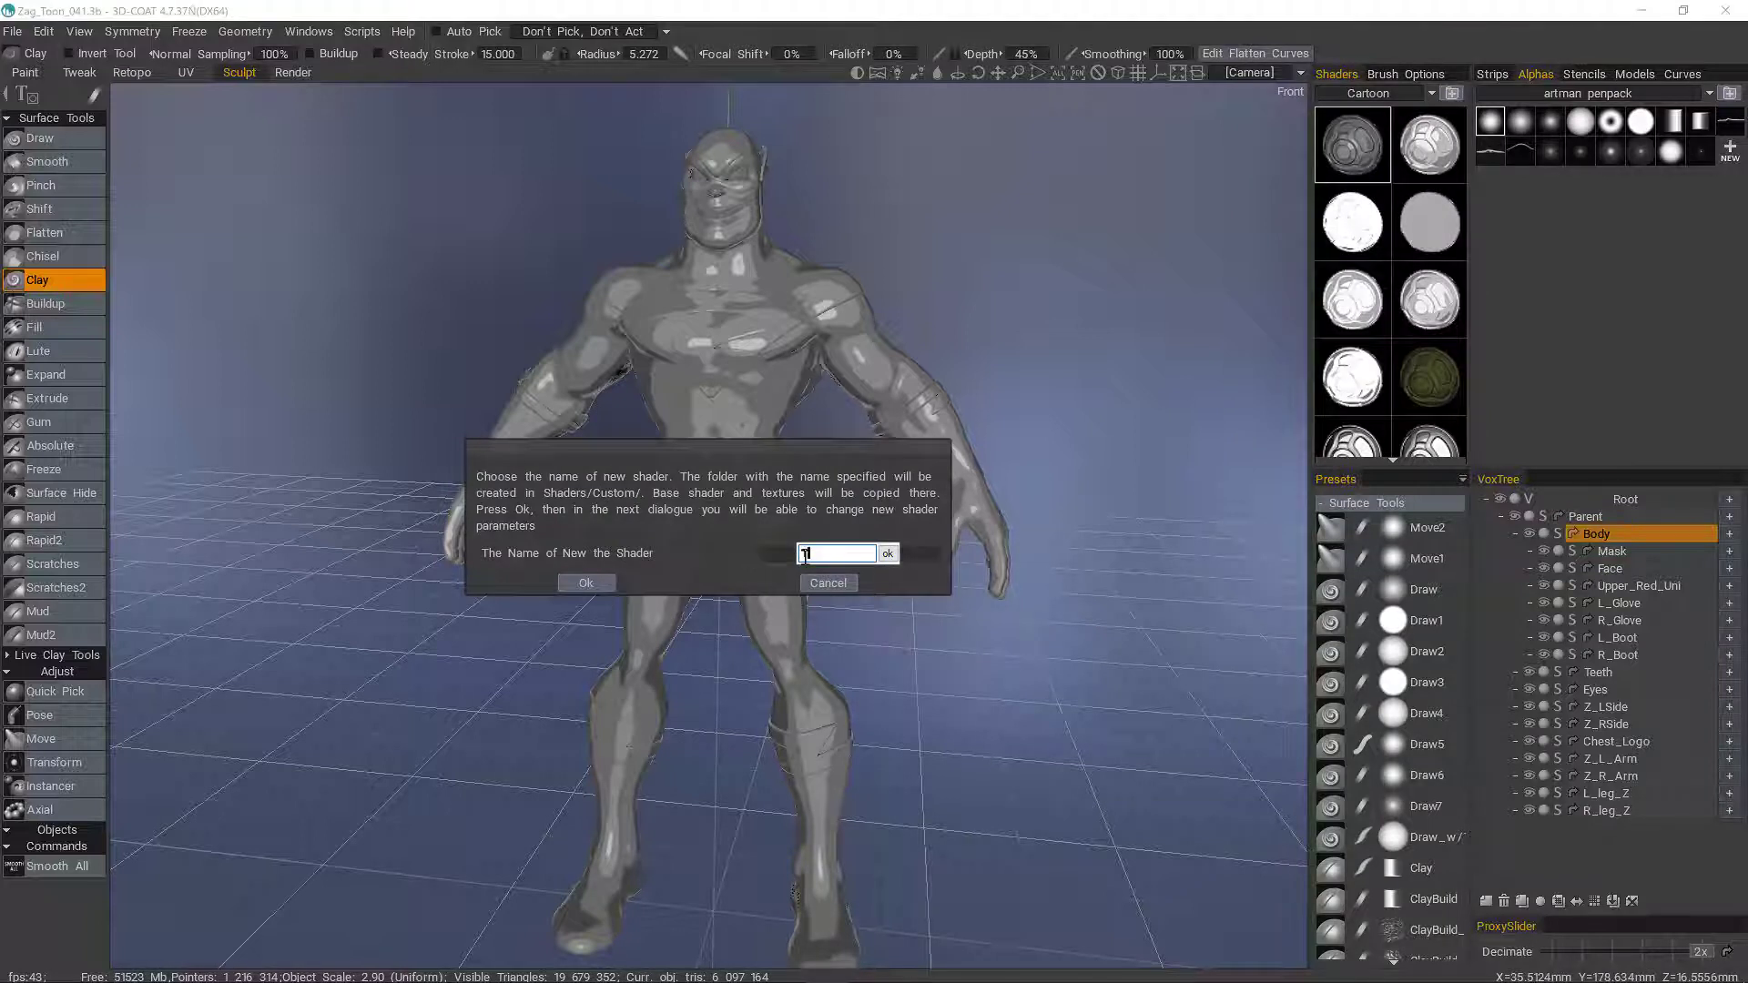
text(Toon Test)
key(Return)
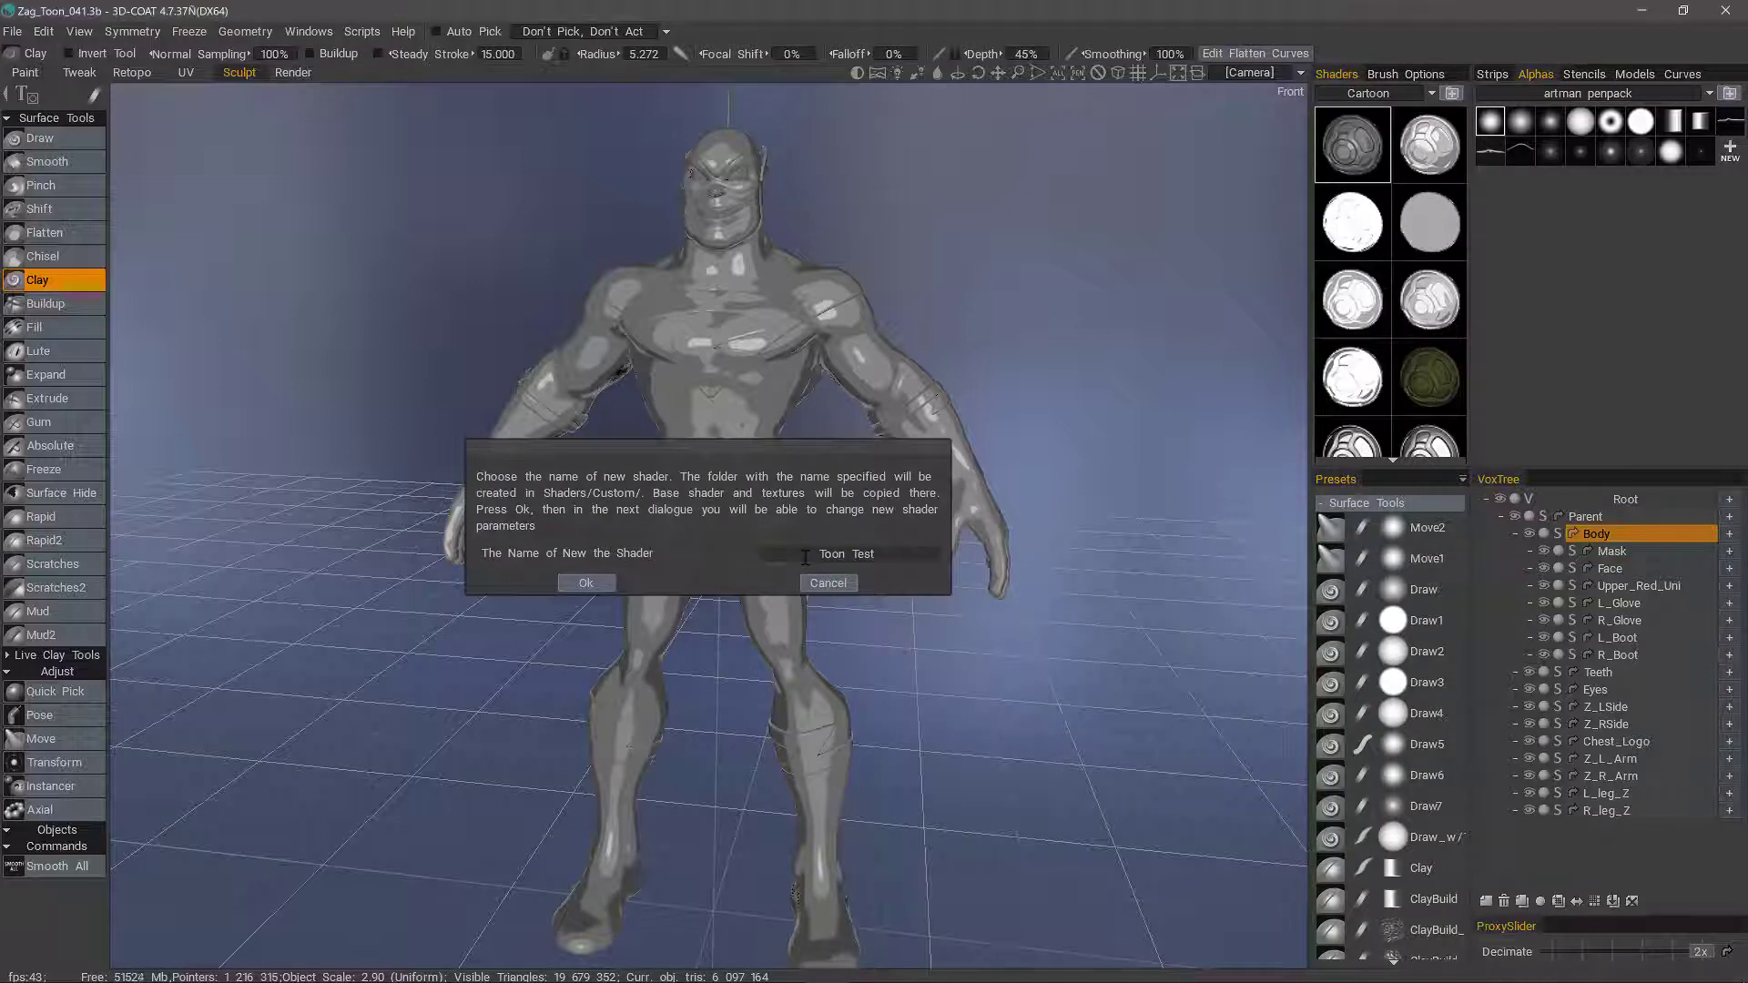
click(573, 587)
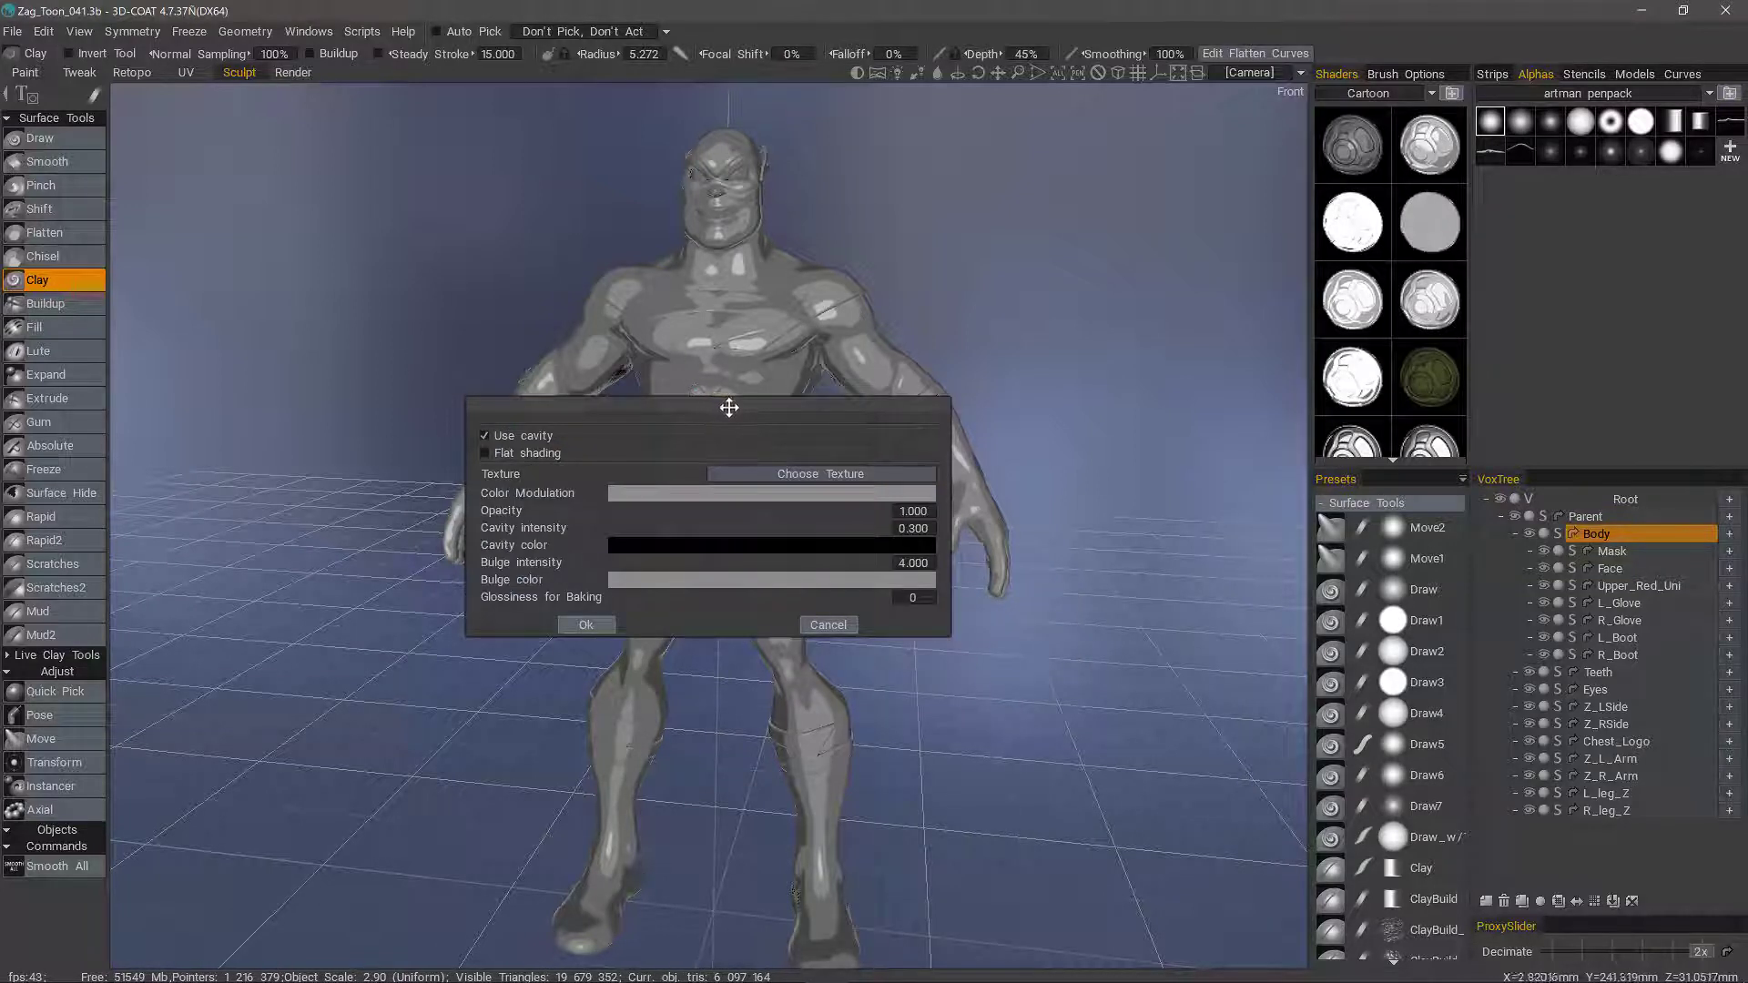
Set the new shader's Color Modulation to bright green with hue 117, saturation 98% and lightness 92%.
drag(760, 407, 1064, 148)
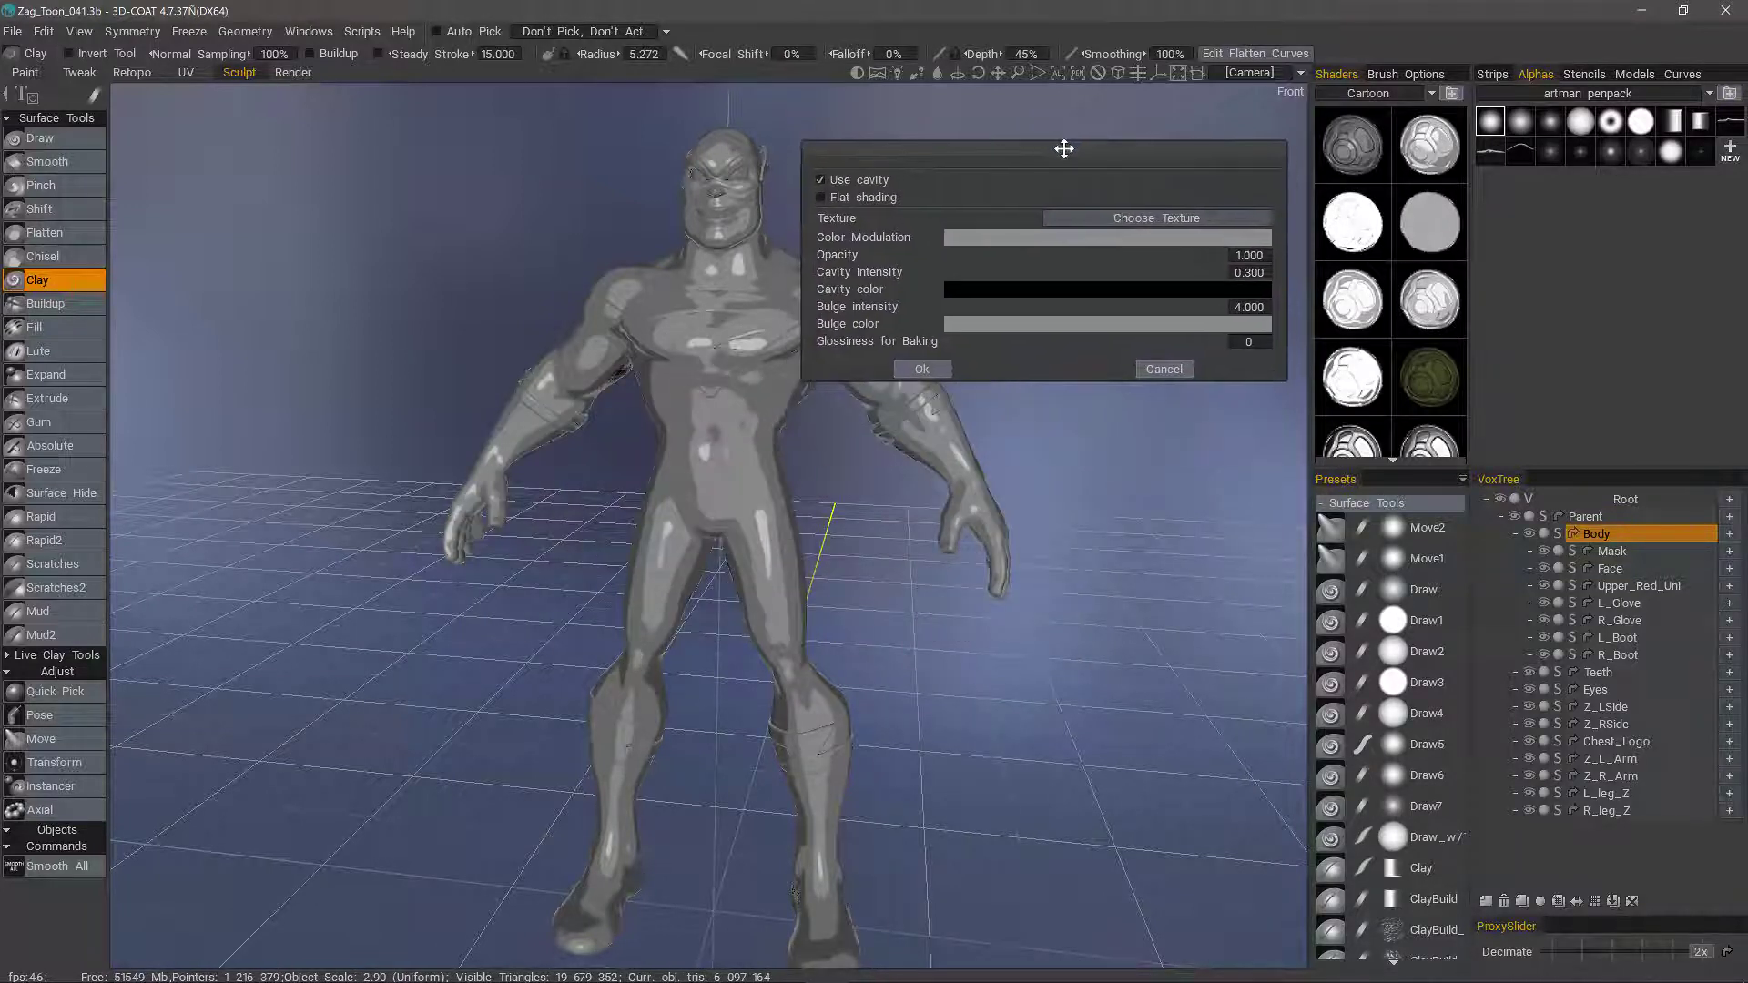
click(1088, 241)
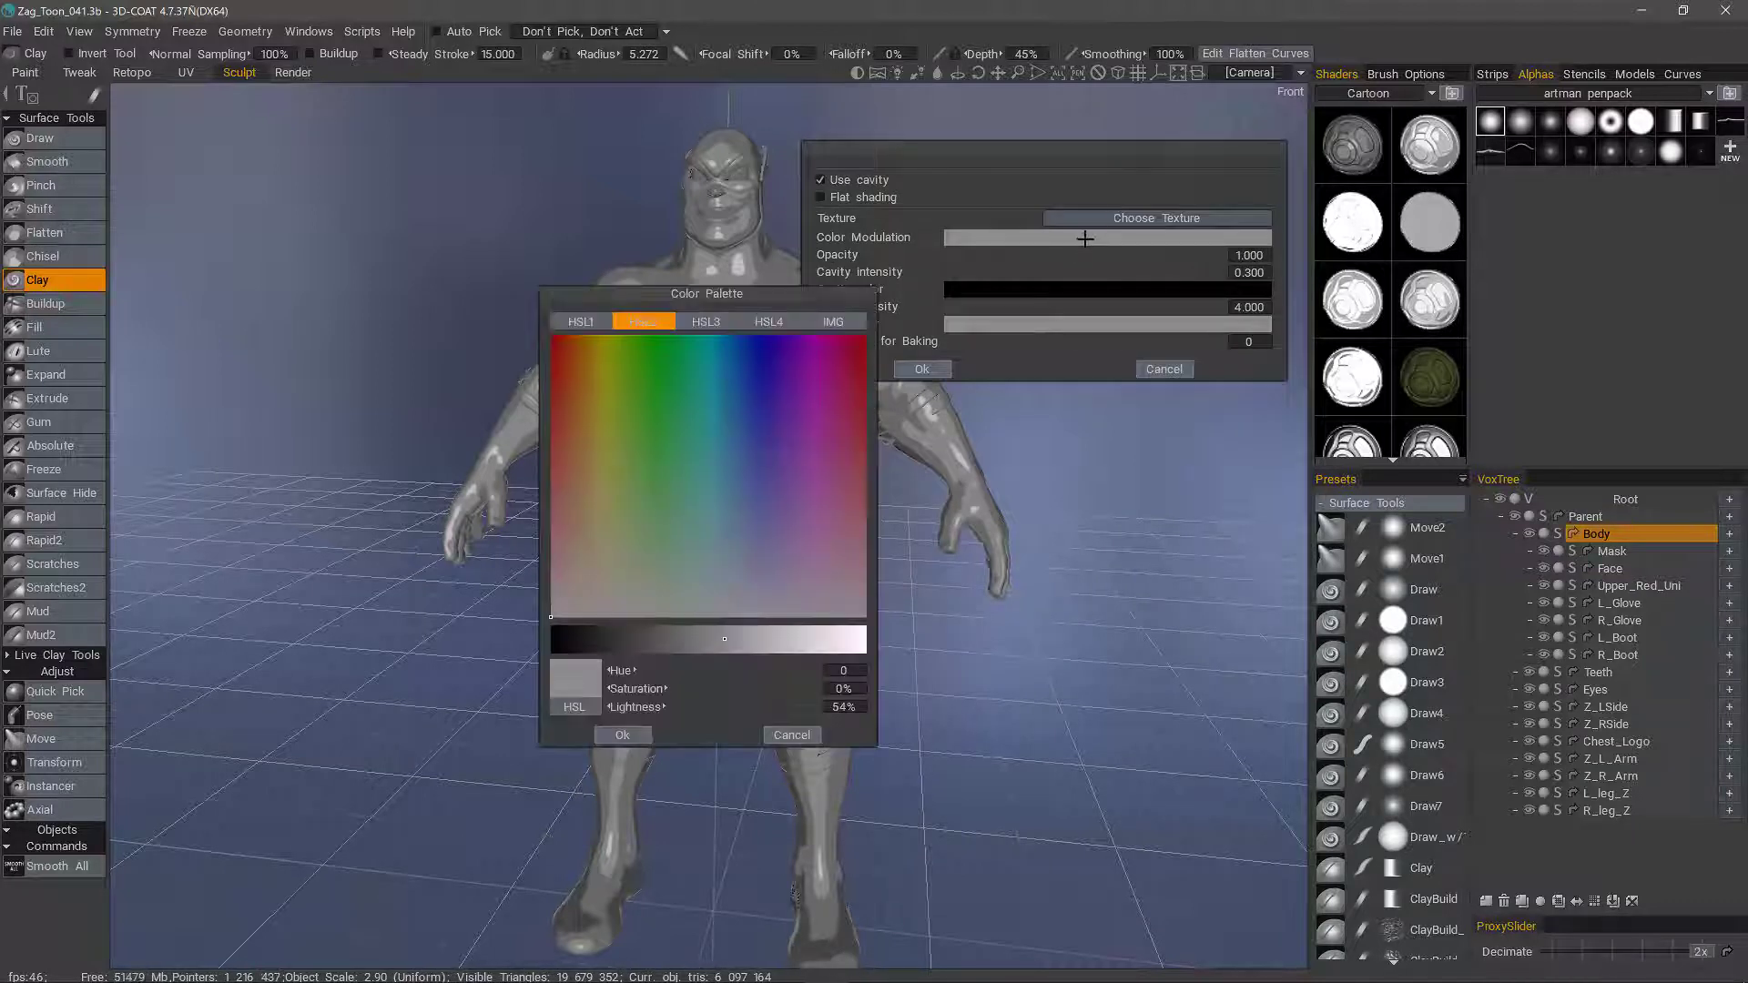
click(655, 341)
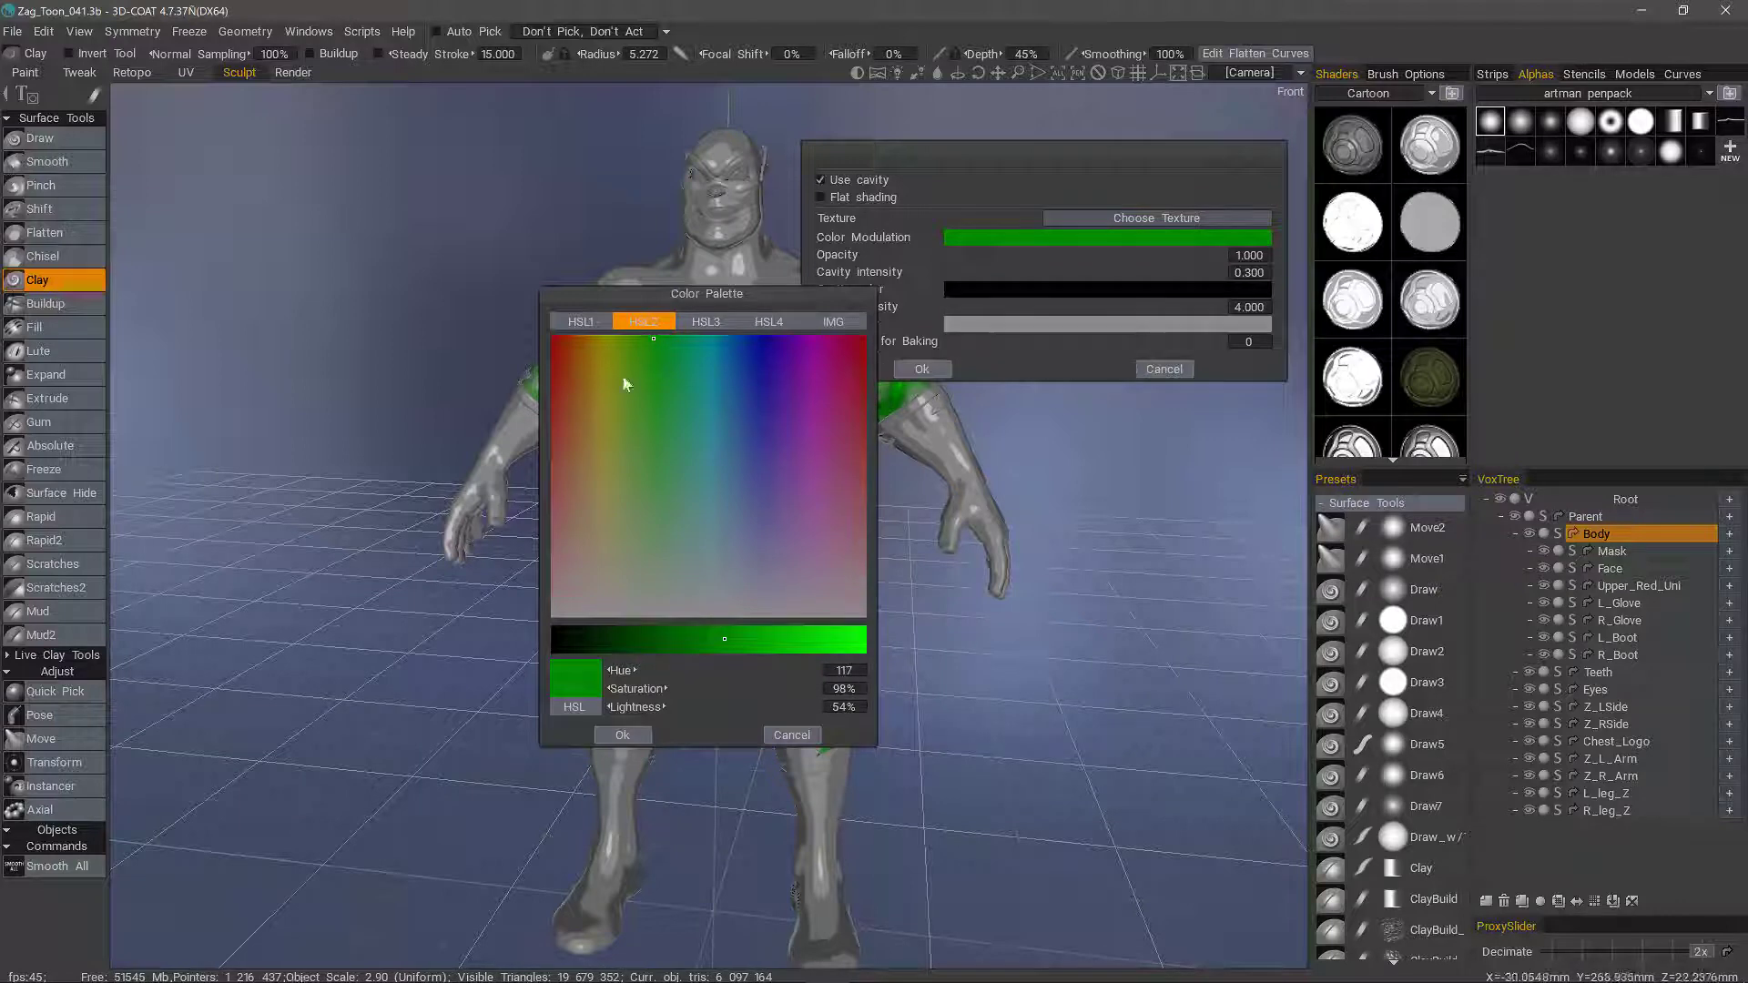
drag(725, 637, 841, 640)
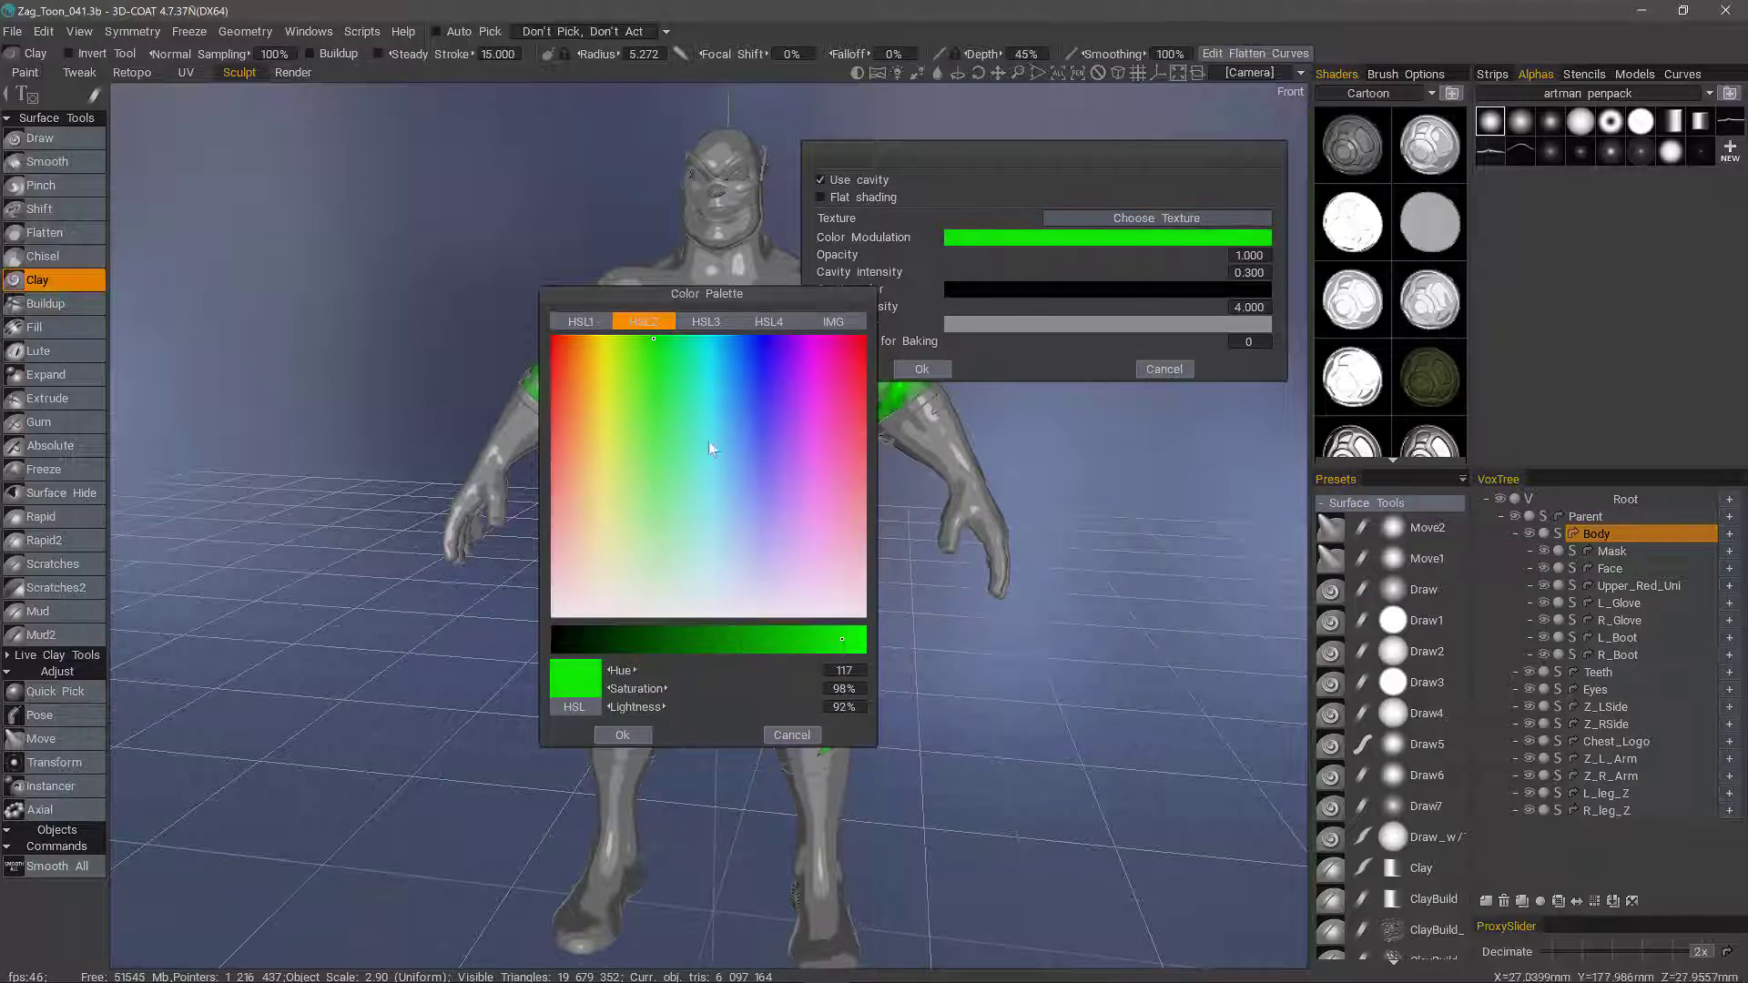
drag(716, 291, 369, 182)
drag(352, 708, 364, 720)
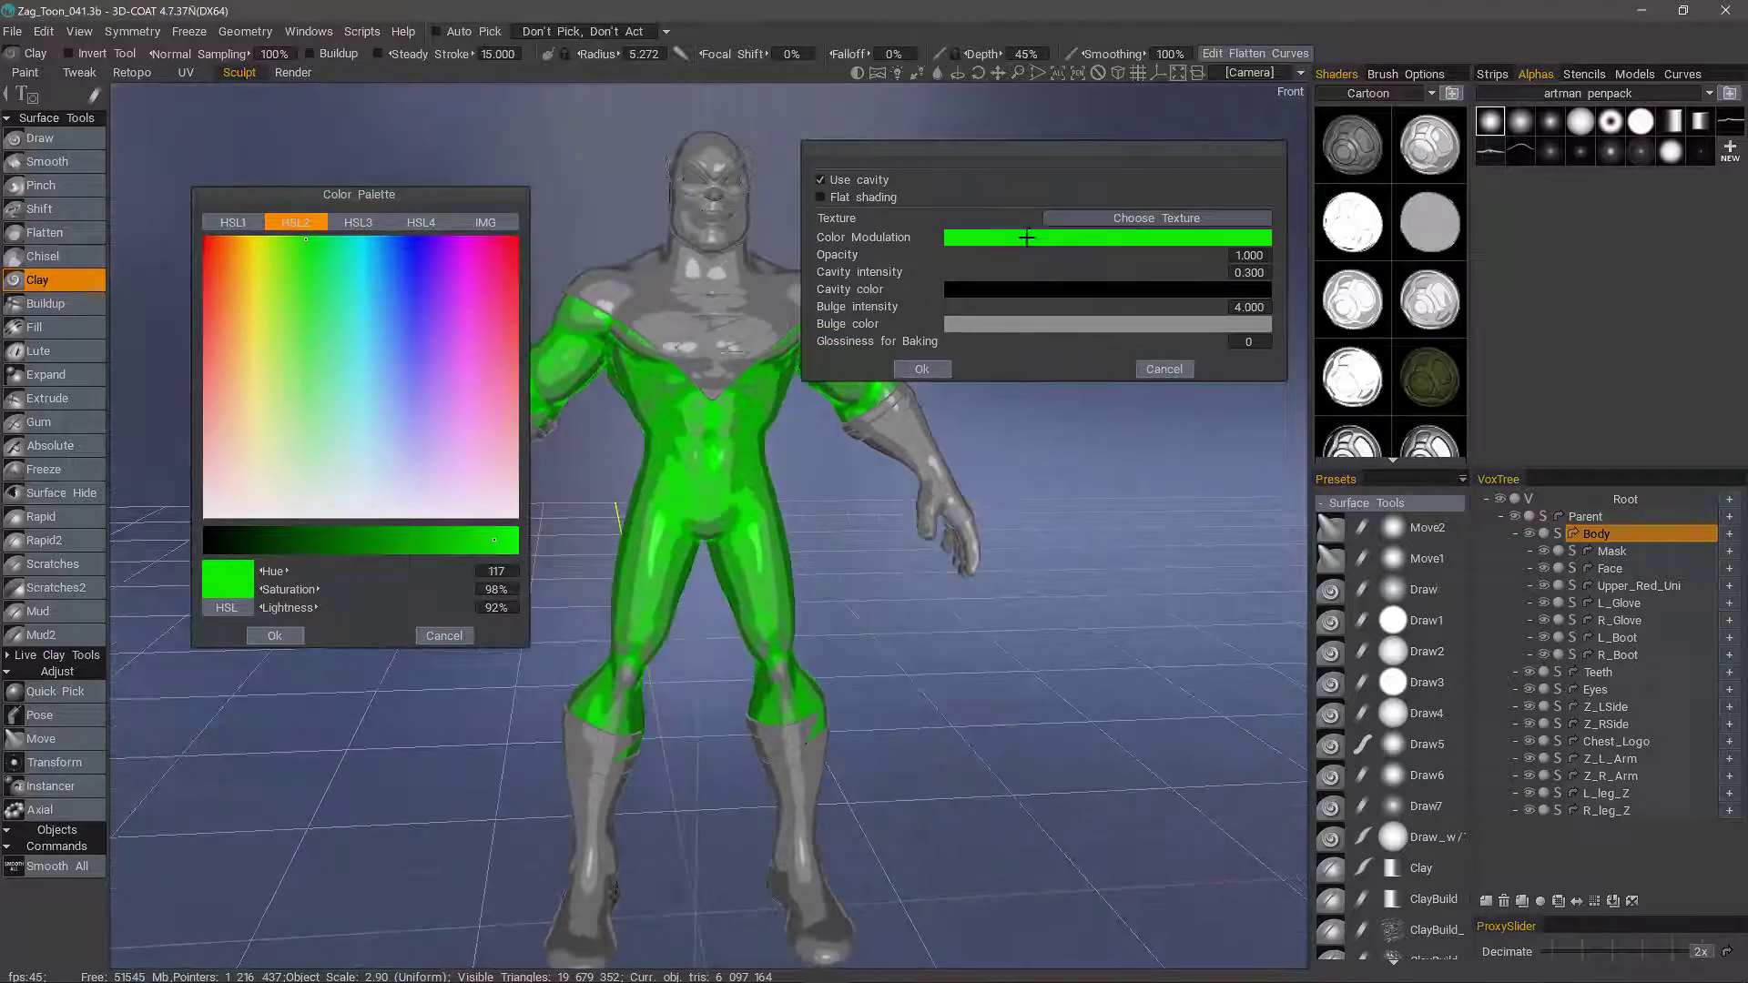
alt+drag(728, 382, 720, 574)
middle_drag(710, 494, 593, 390)
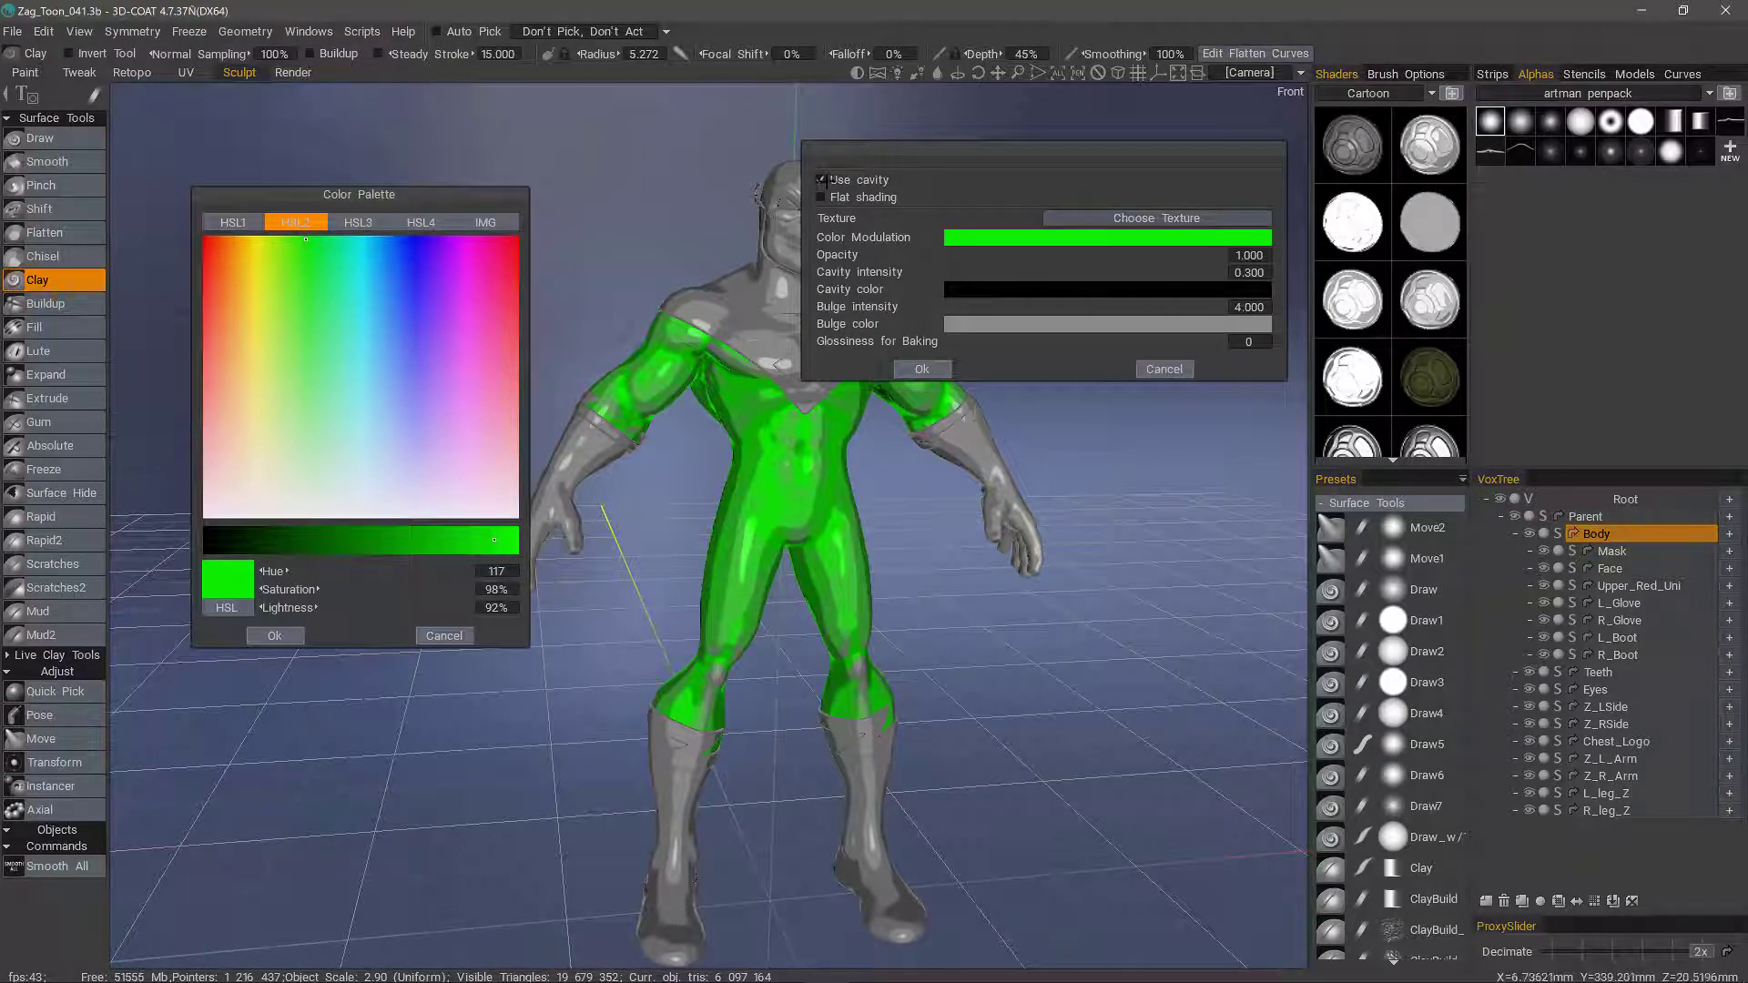
click(273, 636)
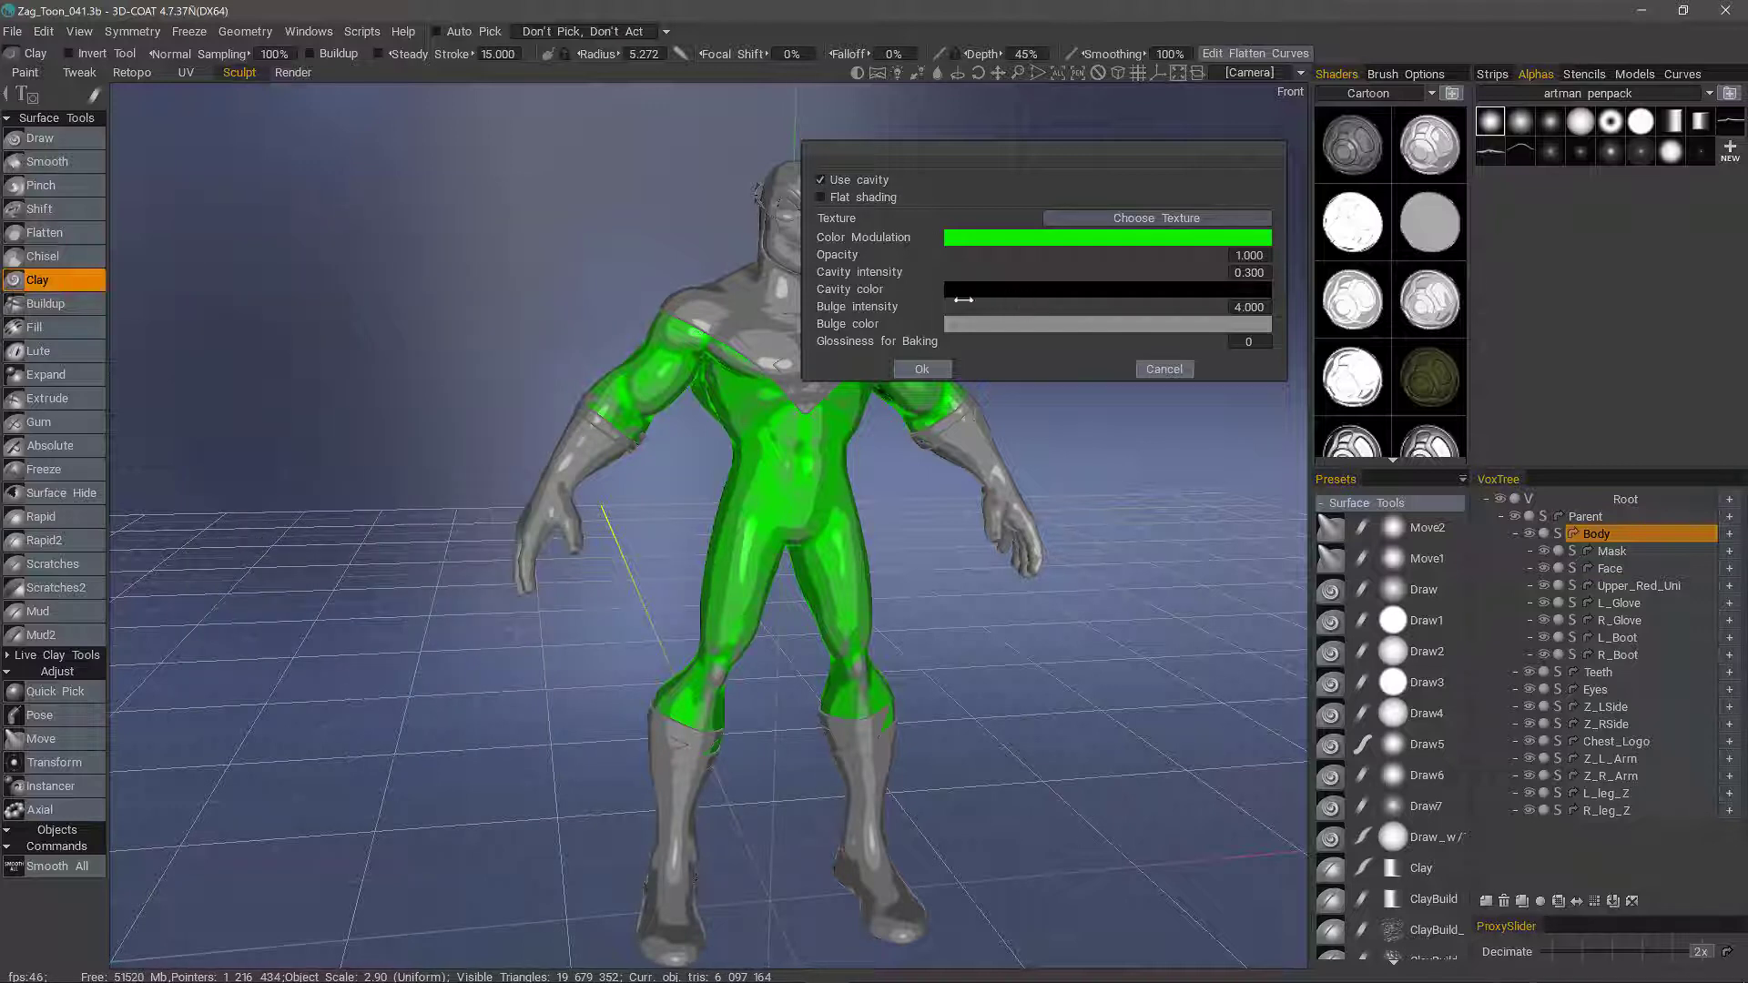
Set the shader's Cavity color to a very dark green with hue 121 and saturation 94%.
click(1068, 295)
click(611, 640)
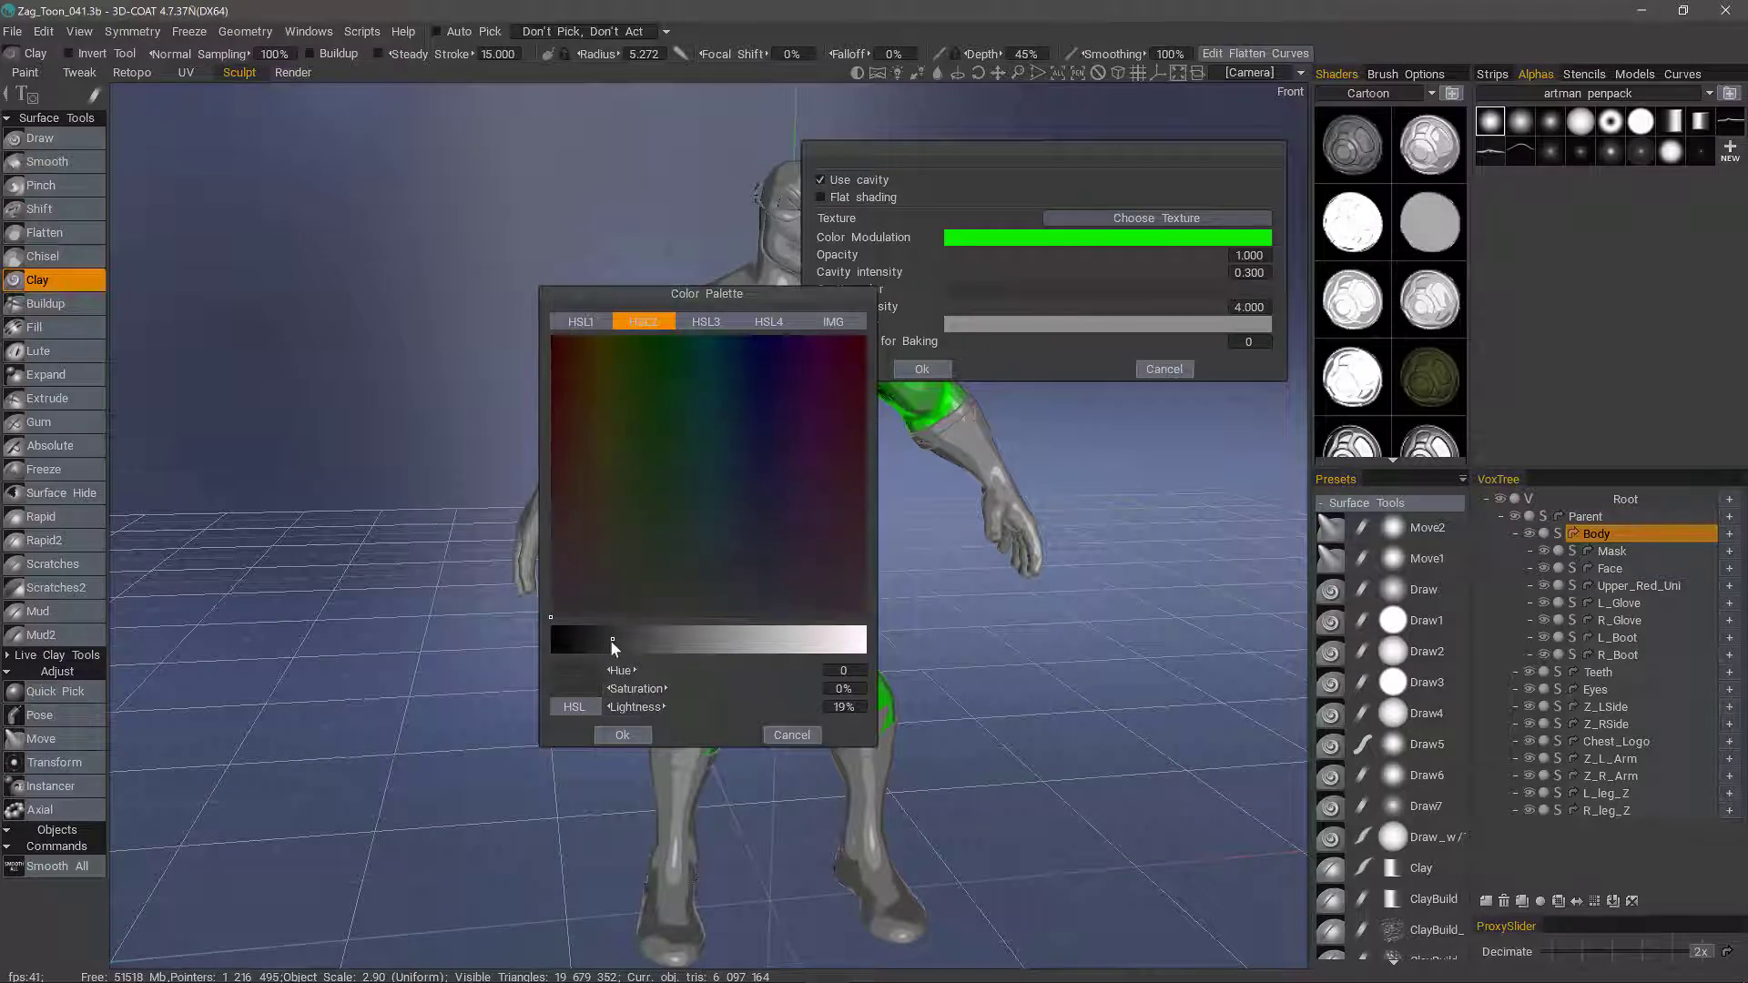
drag(657, 401, 657, 350)
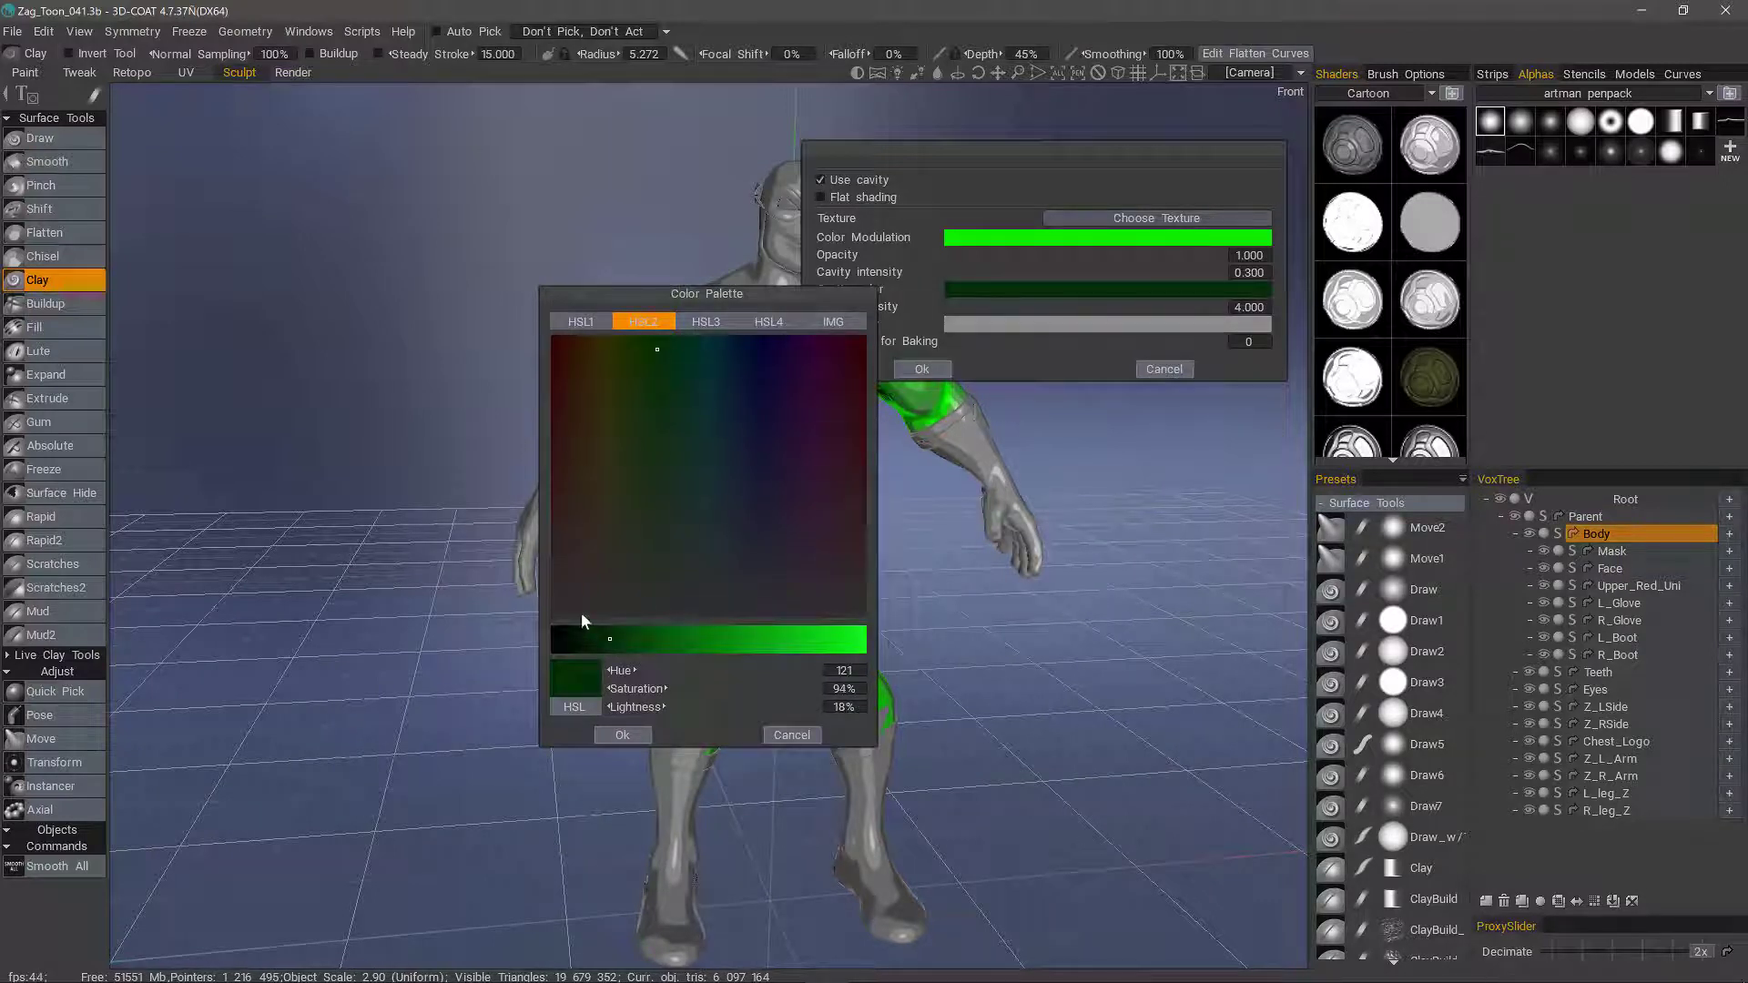
click(595, 638)
click(623, 735)
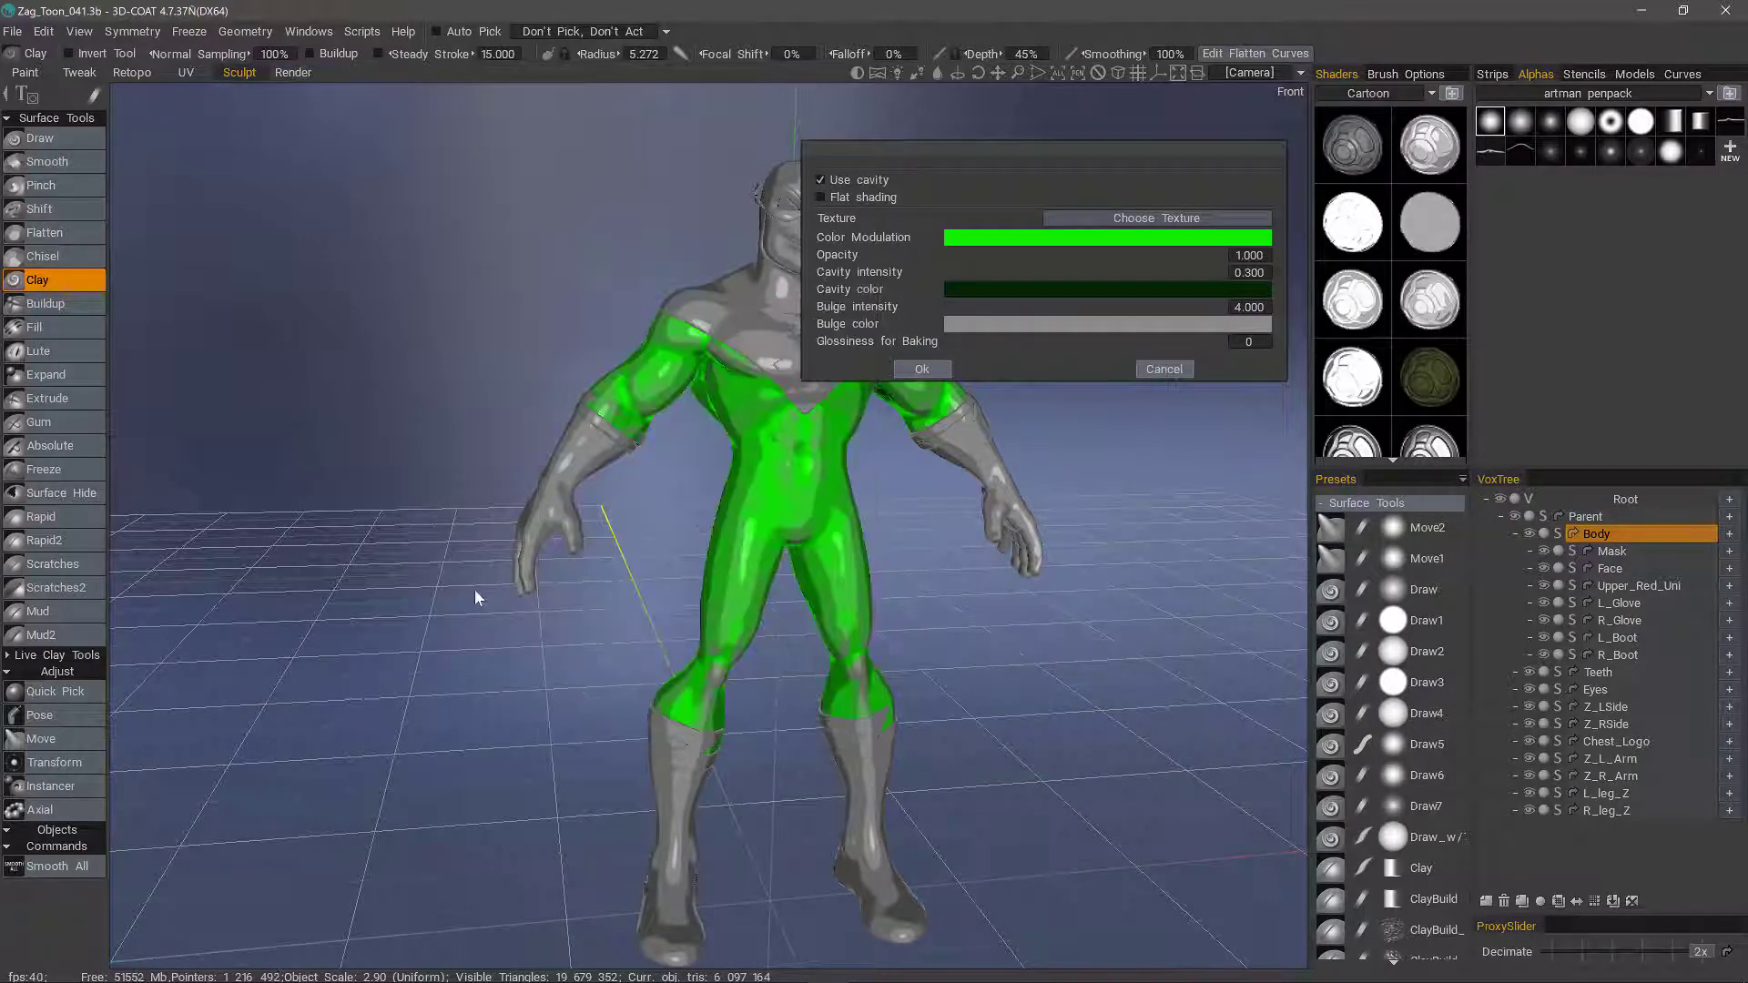
drag(494, 545, 443, 307)
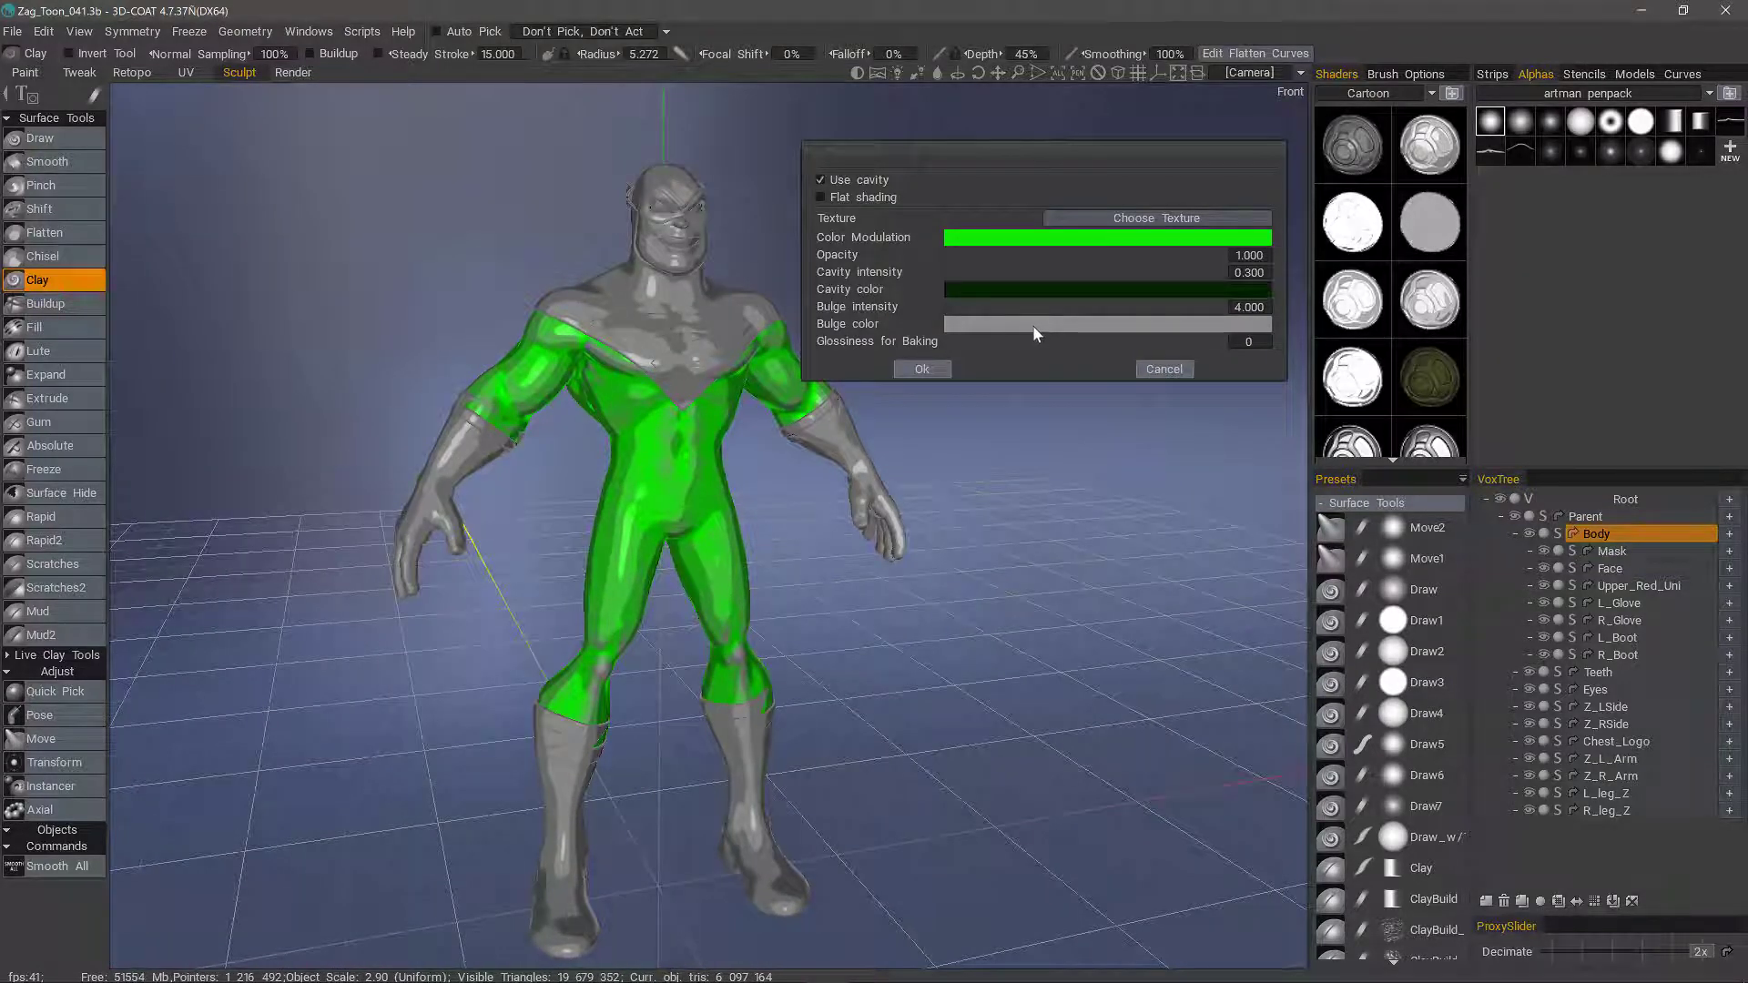
Darken the shader's Color Modulation green to 50% lightness.
click(1017, 239)
click(708, 642)
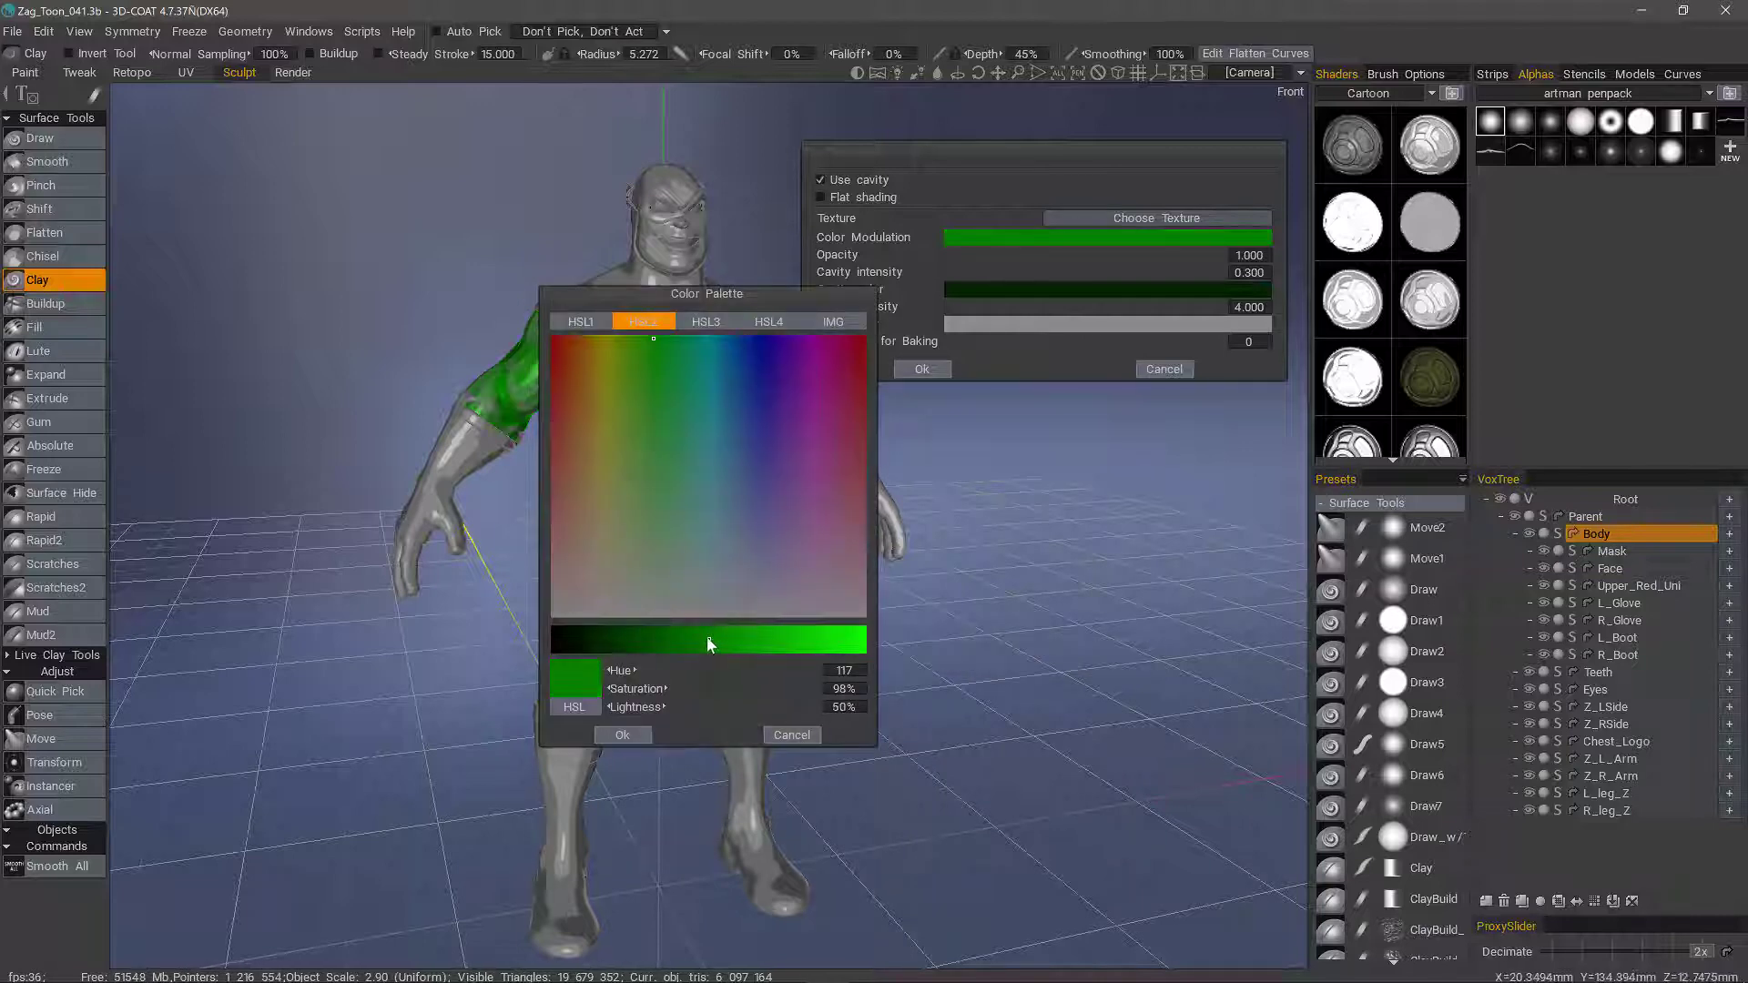
click(623, 735)
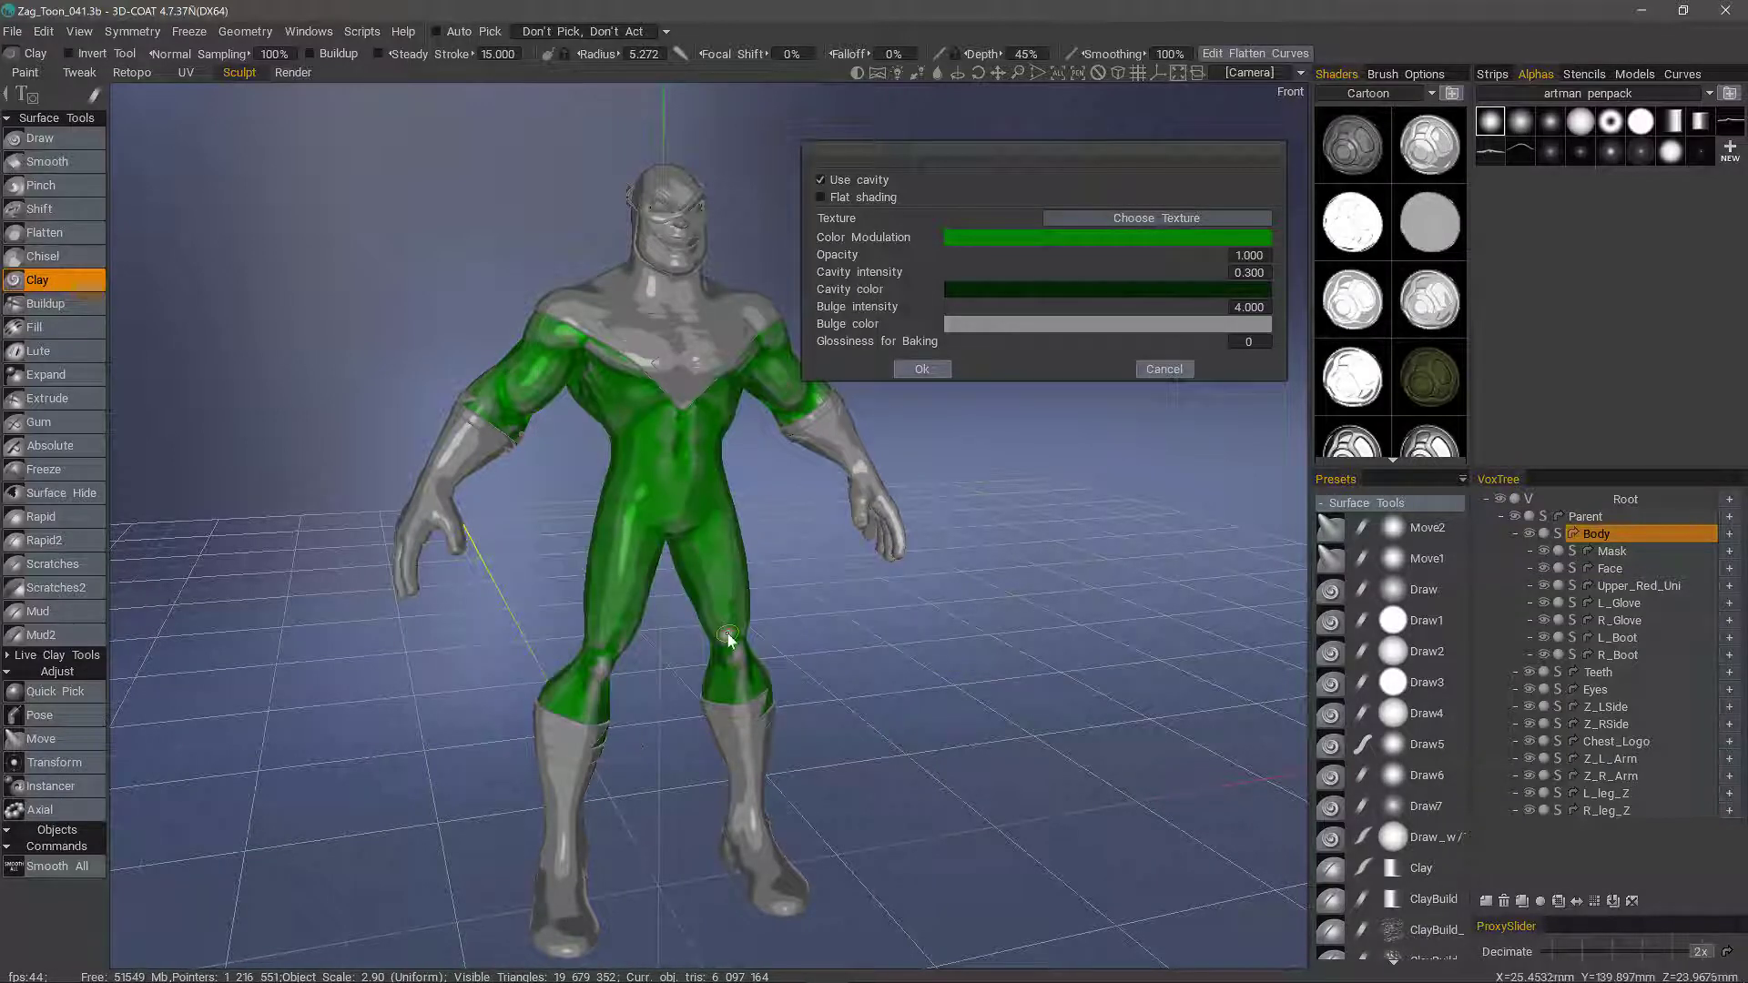
Set the shader's Bulge color to green with hue 124, saturation 99% and lightness 71%.
click(1061, 325)
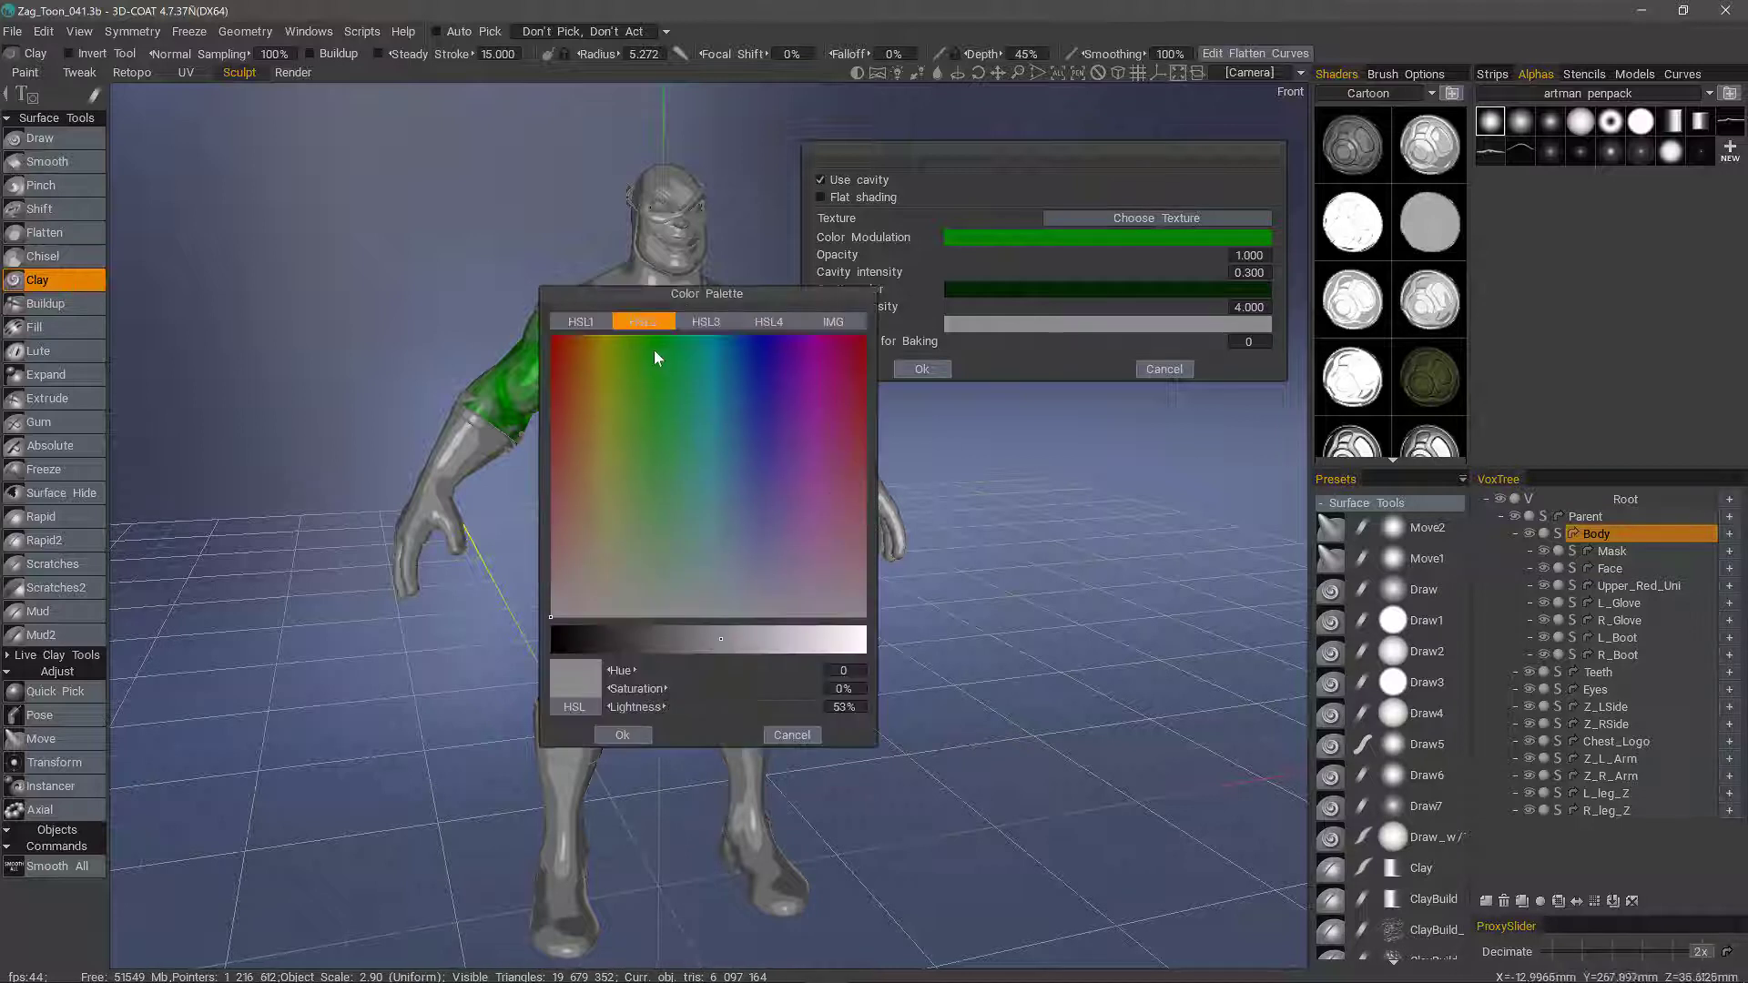
click(659, 338)
click(861, 640)
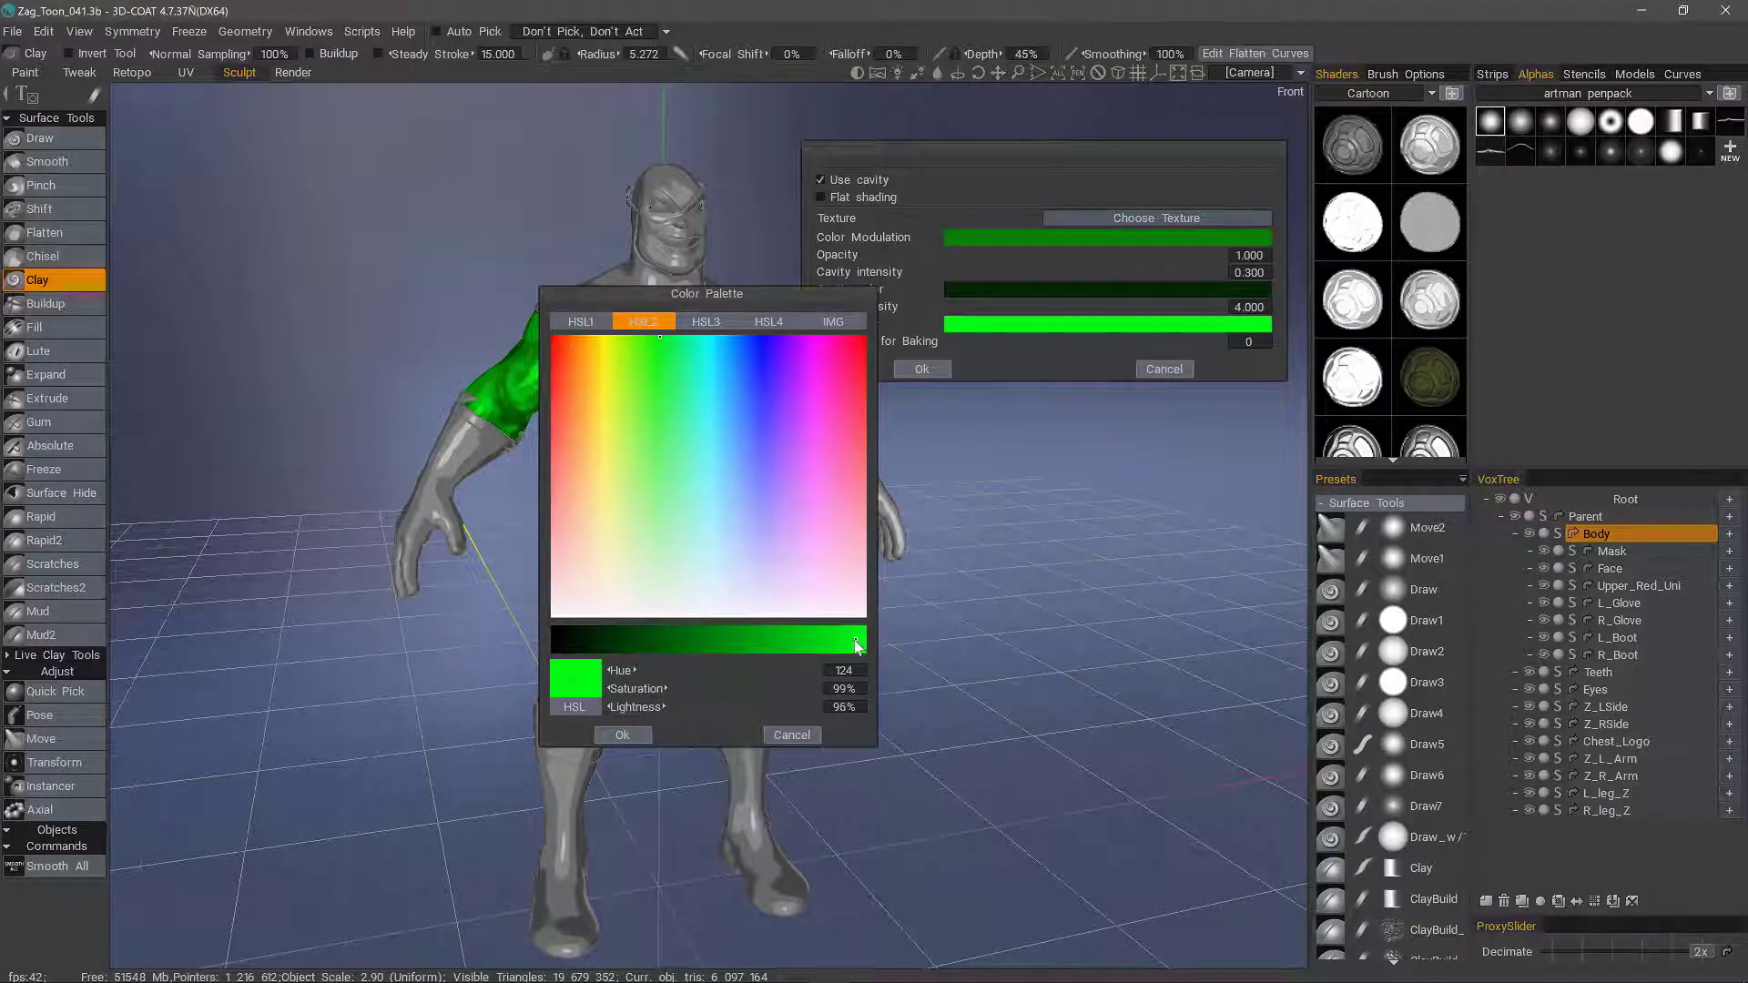
drag(855, 642, 815, 644)
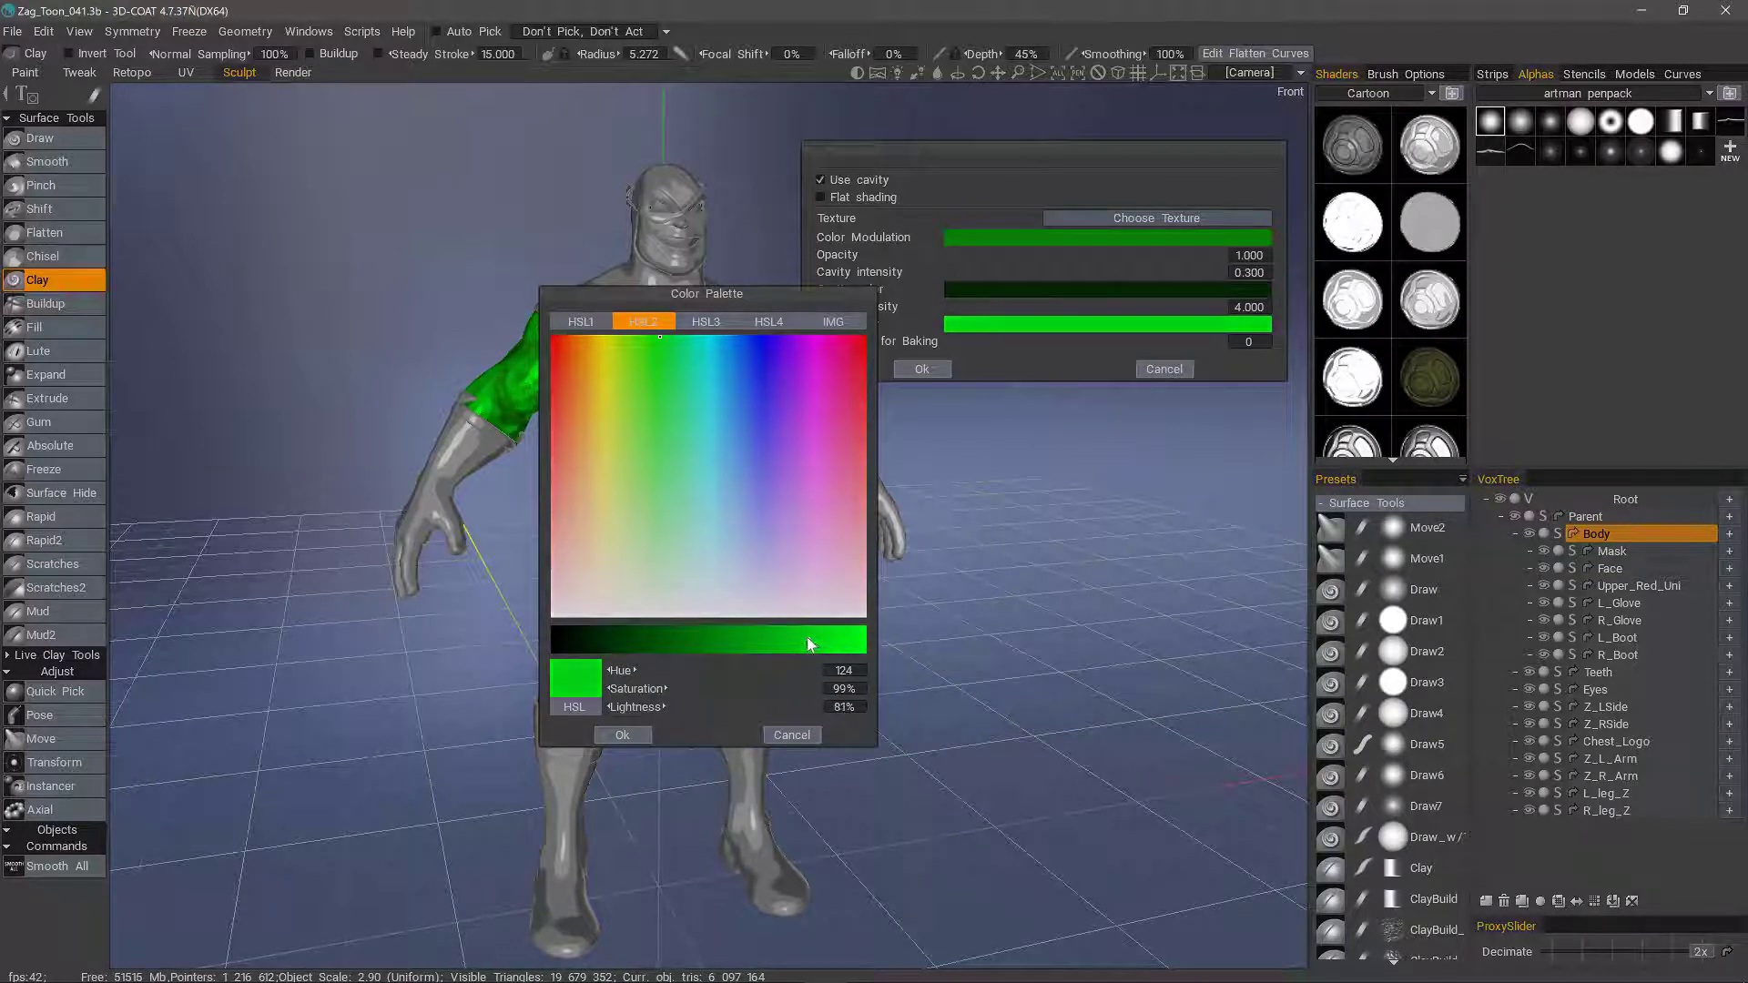
click(801, 638)
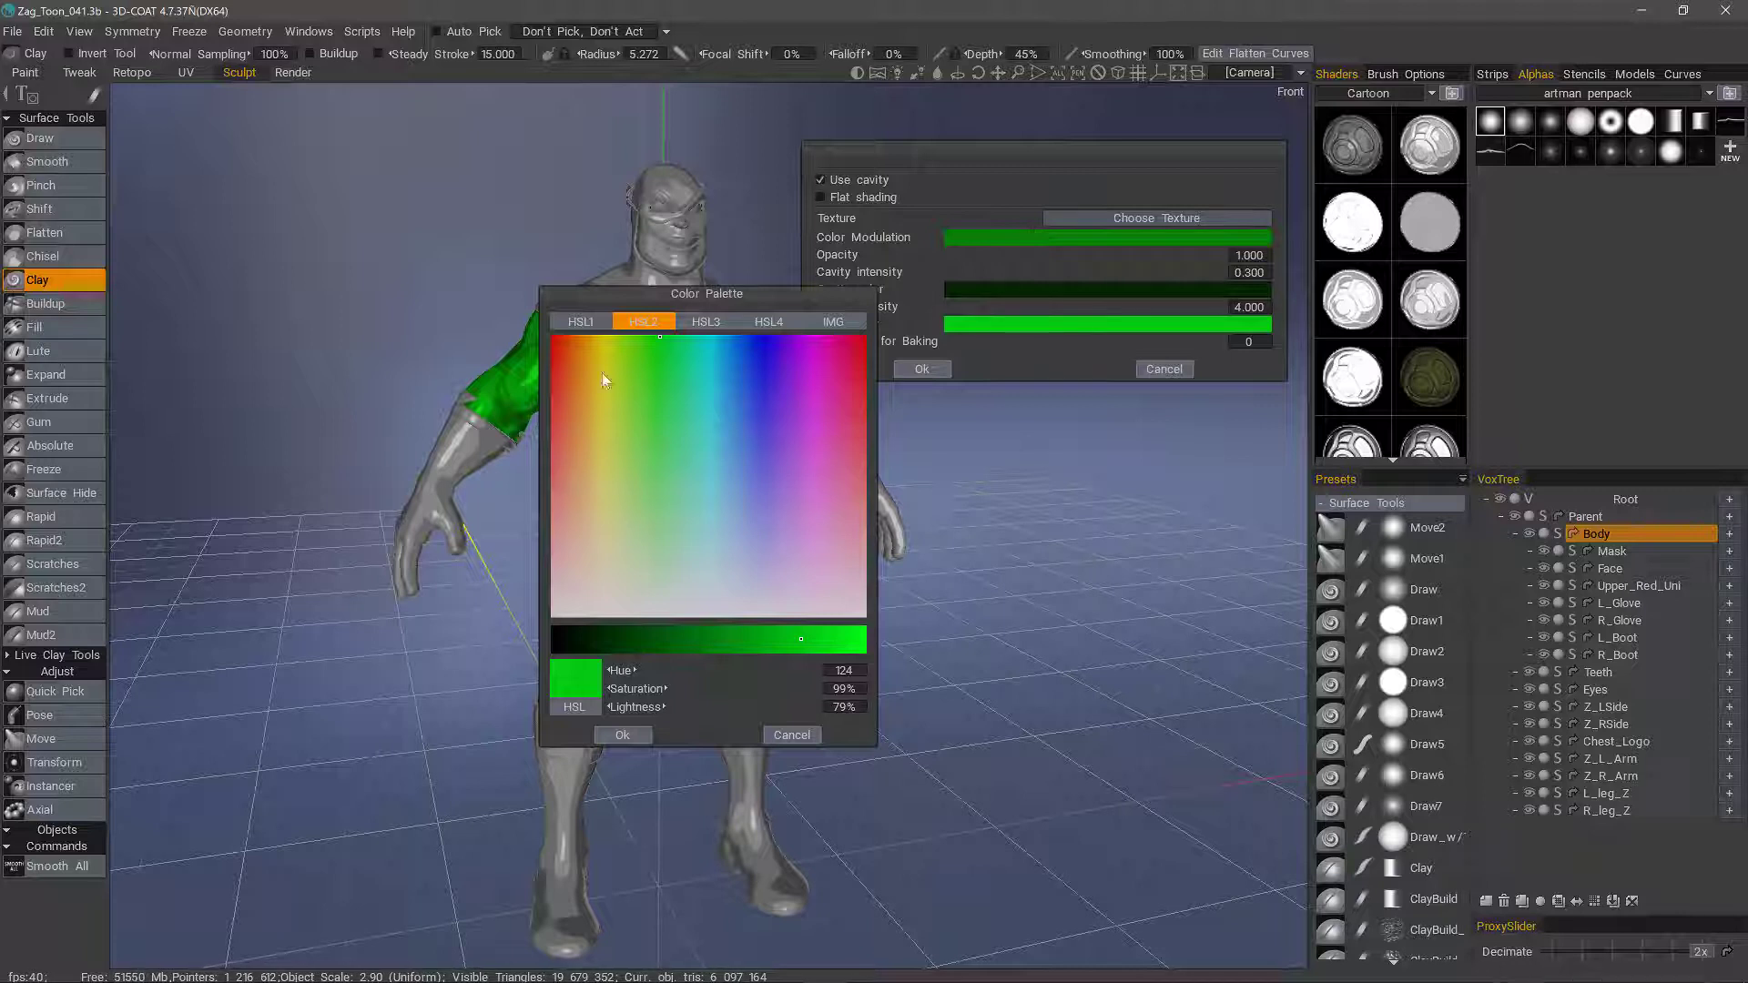
drag(659, 309, 921, 430)
click(1039, 761)
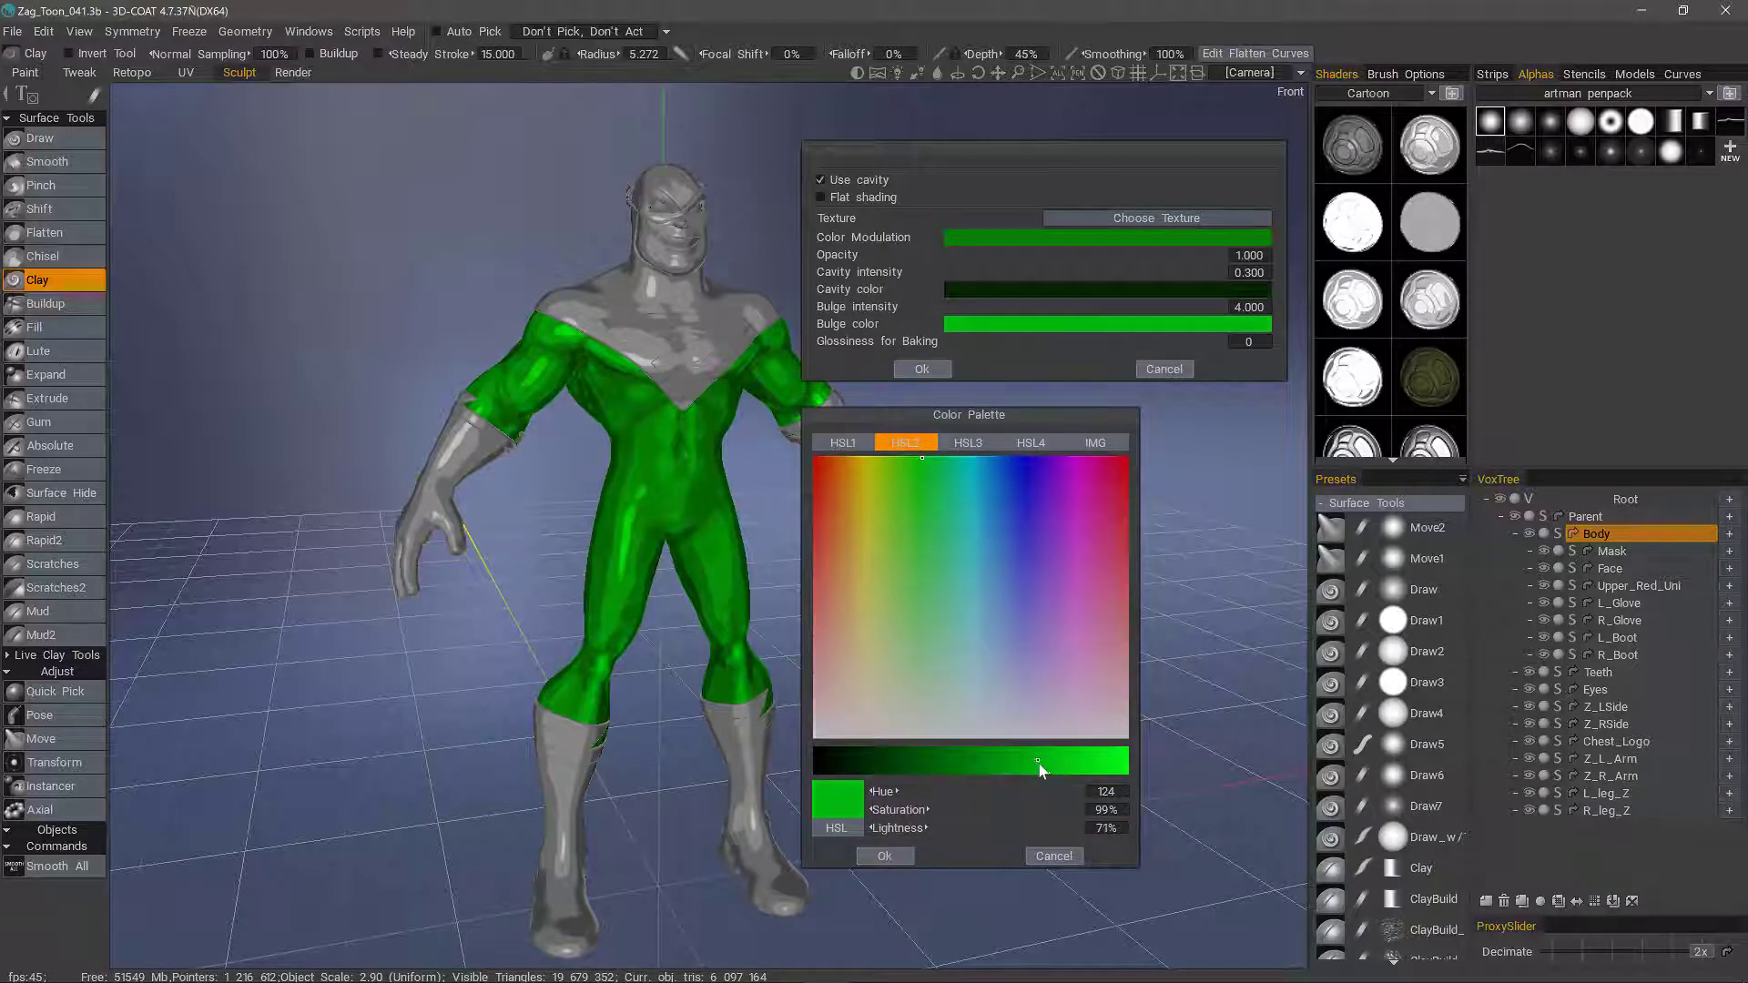
click(887, 856)
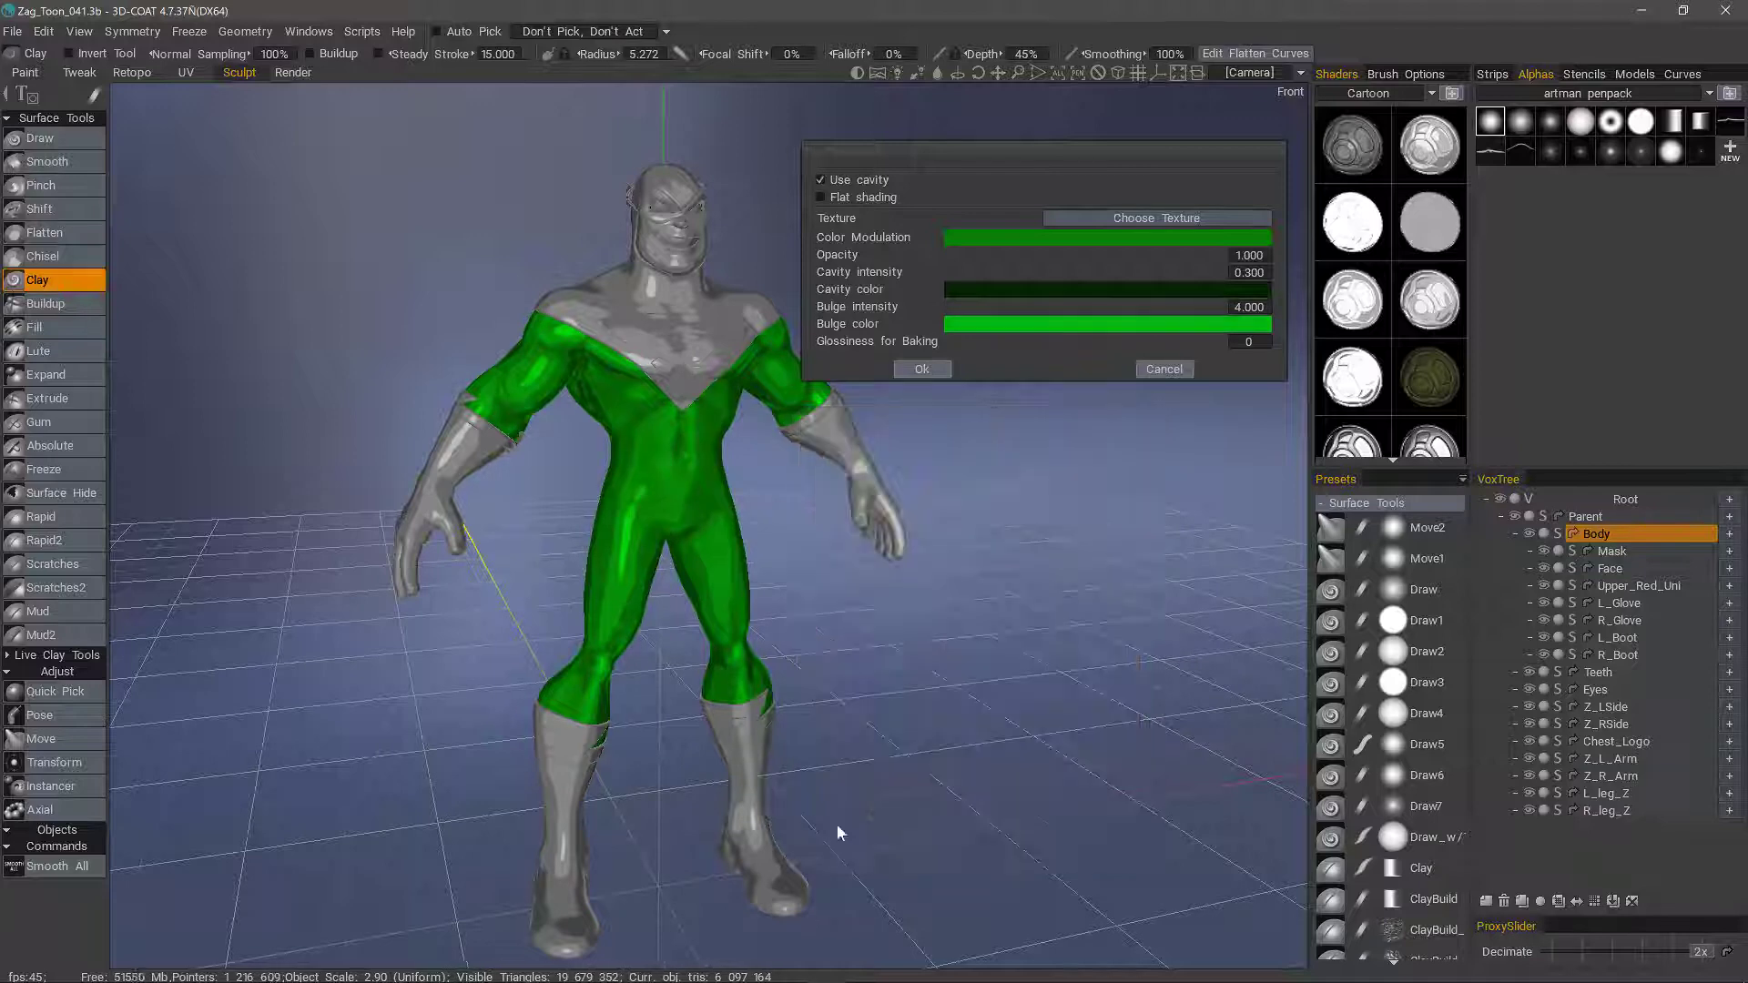
Set the shader's Bulge intensity to 1.850 and Cavity intensity to 2.900.
drag(413, 317, 483, 234)
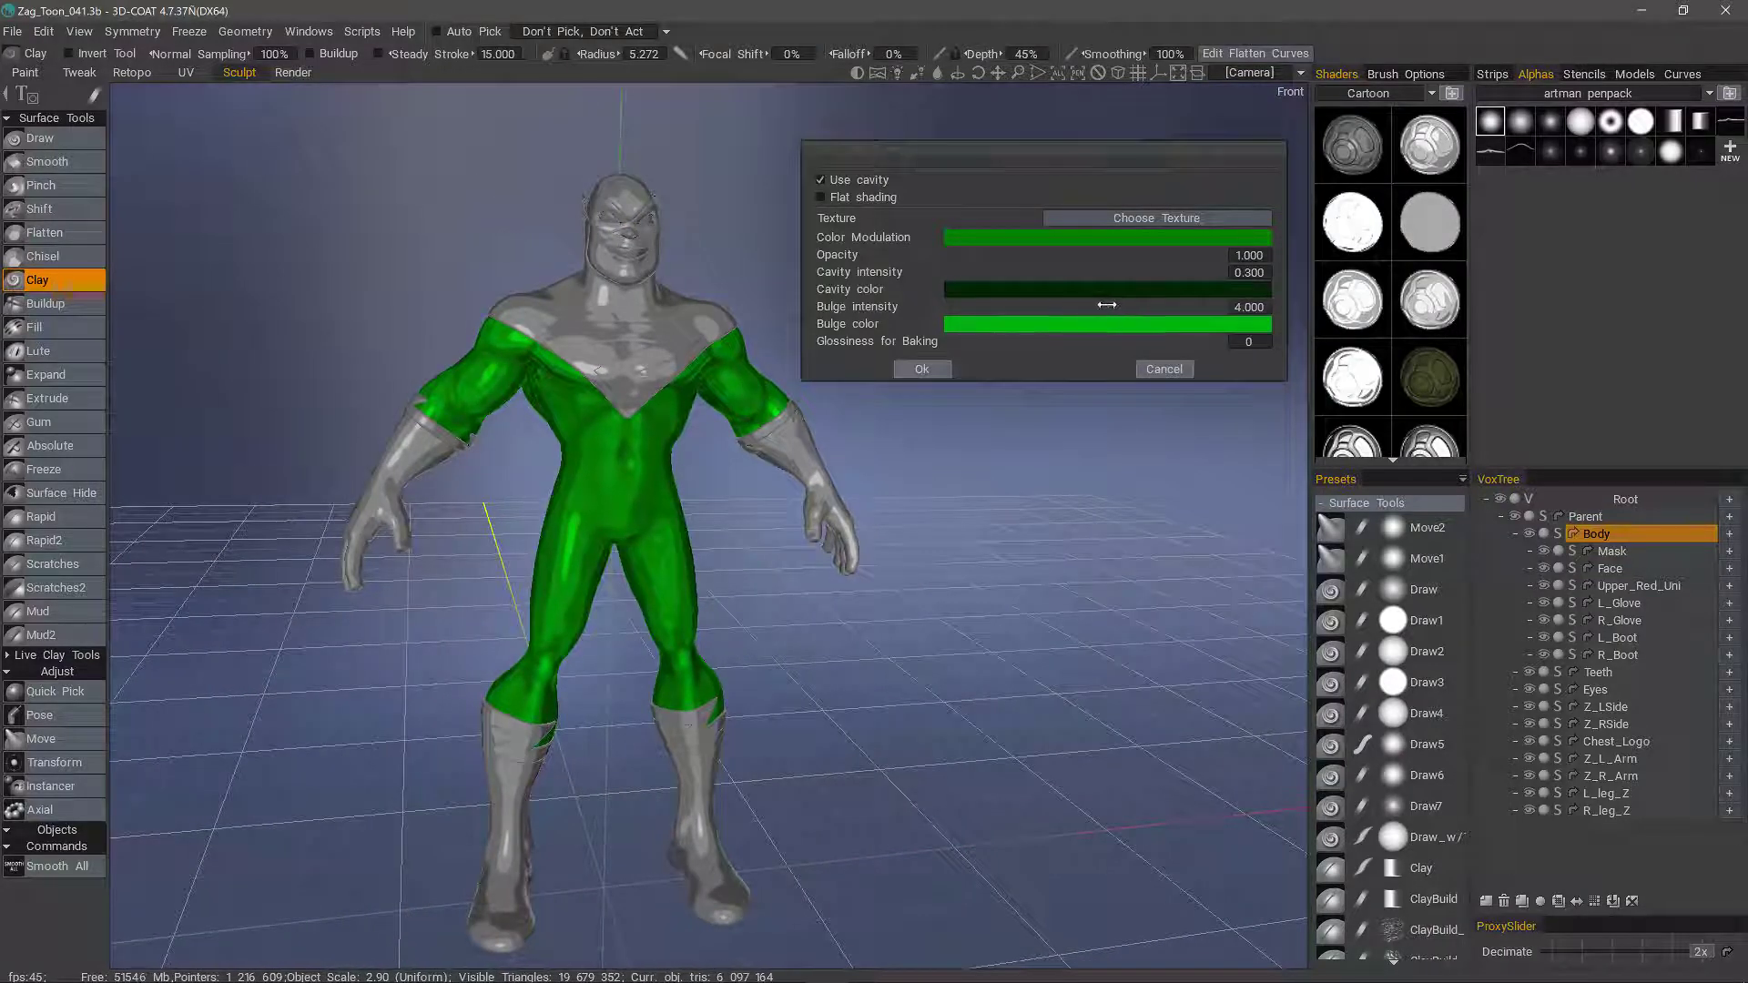
drag(1099, 310, 1030, 273)
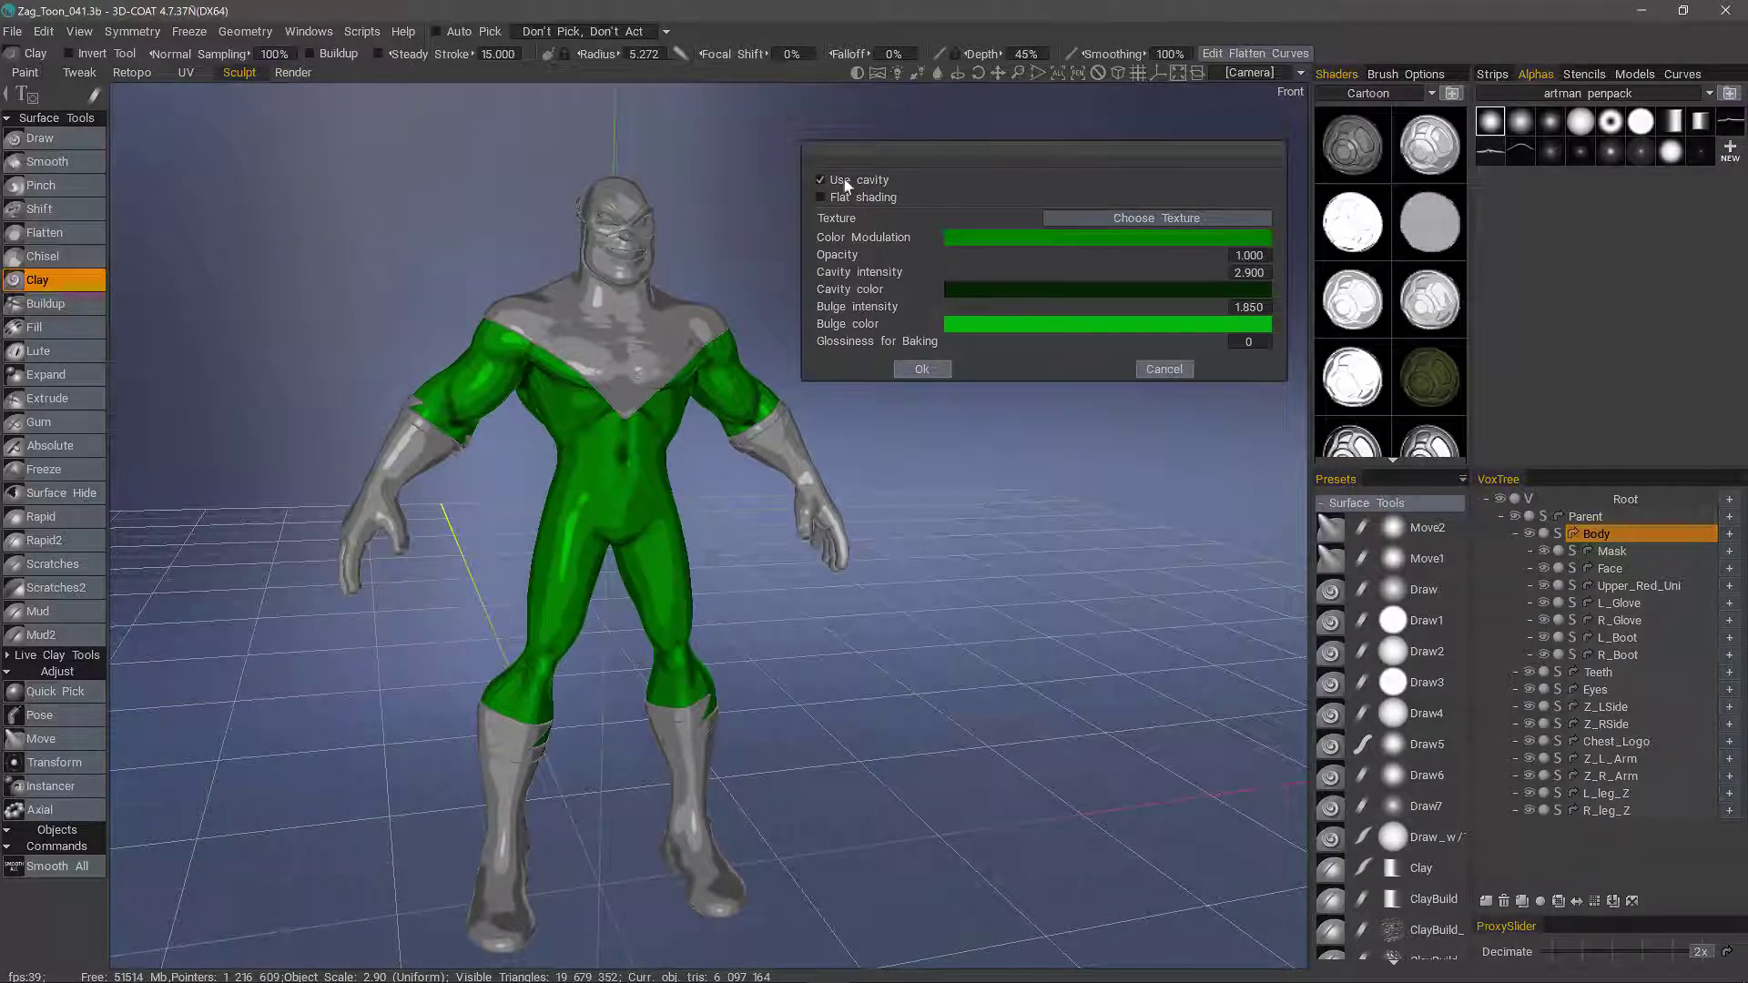
Turn off Use cavity and accept the shader settings after comparing the body with Flat shading on and off.
click(820, 179)
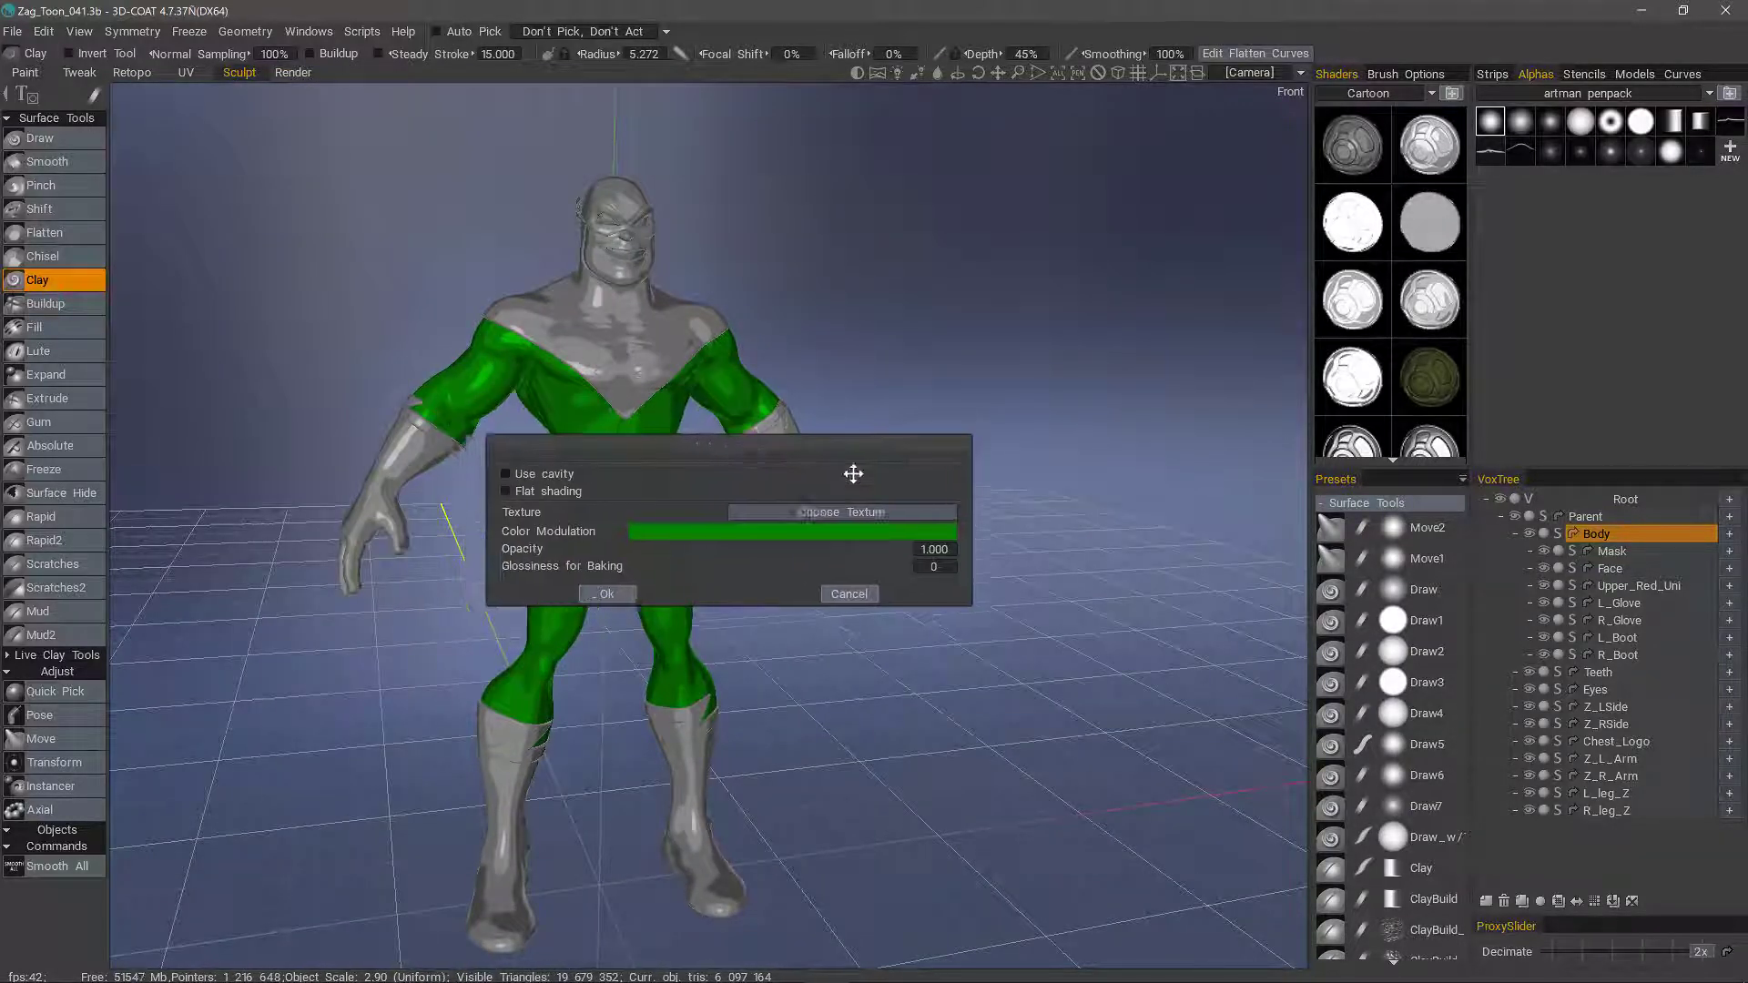
drag(886, 479, 1031, 548)
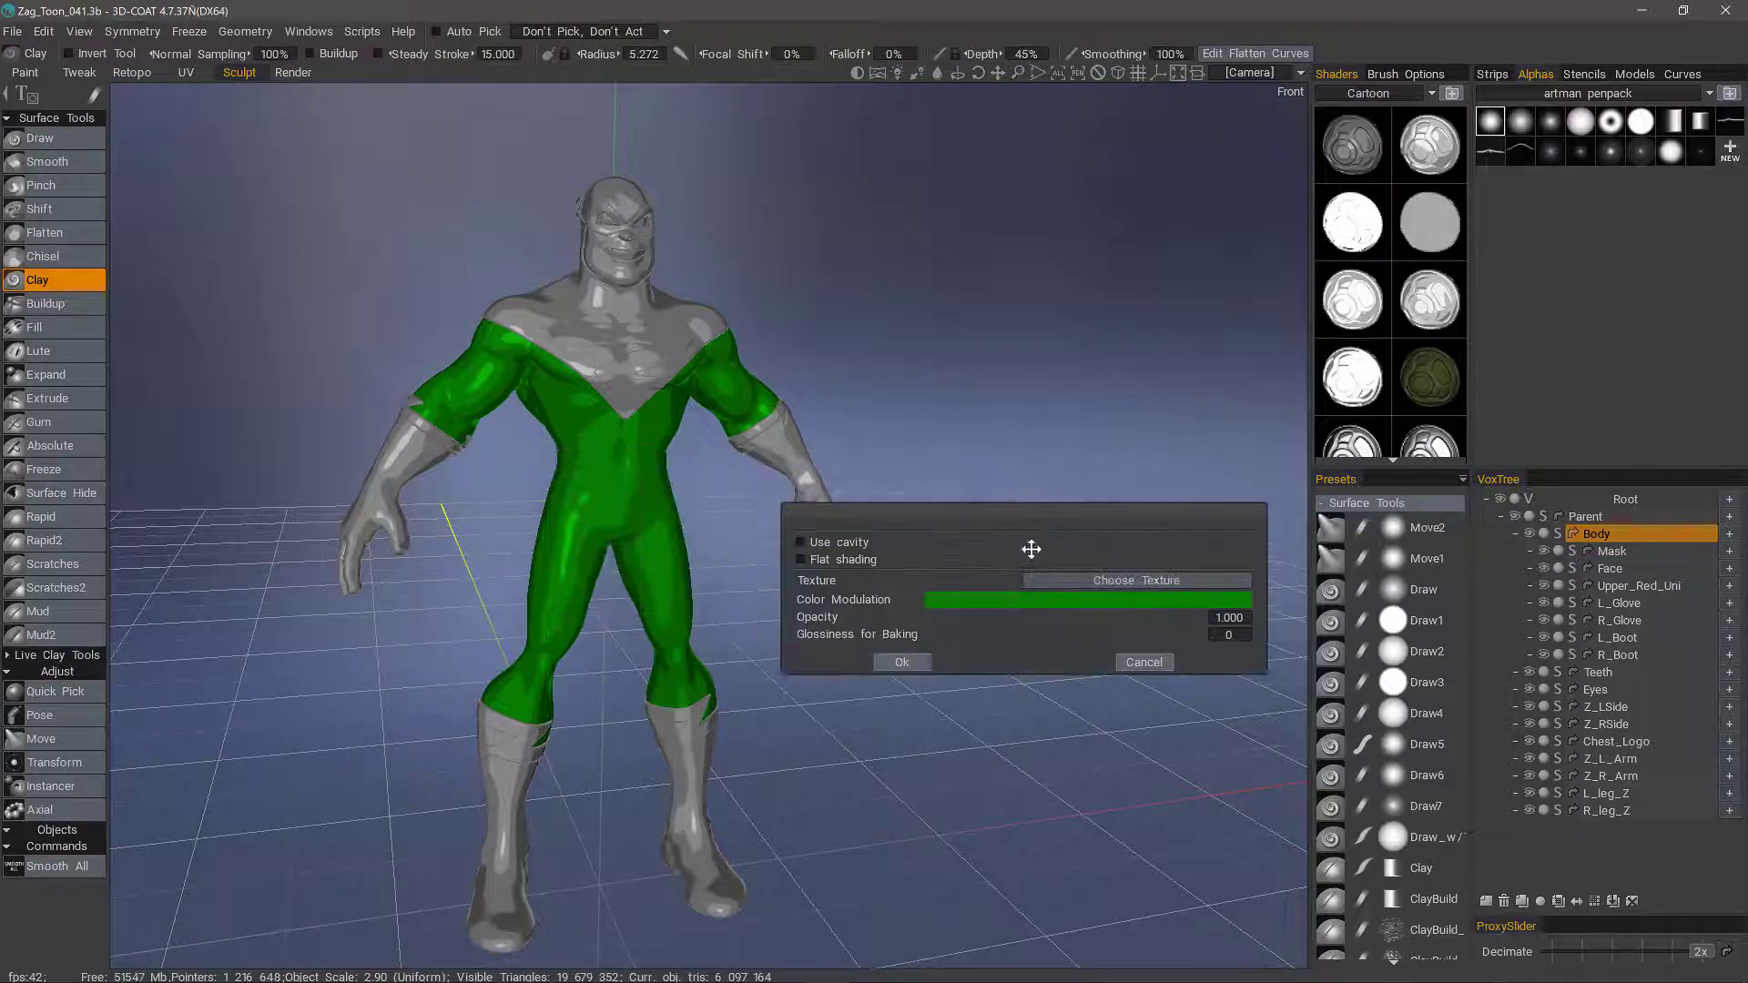
click(801, 558)
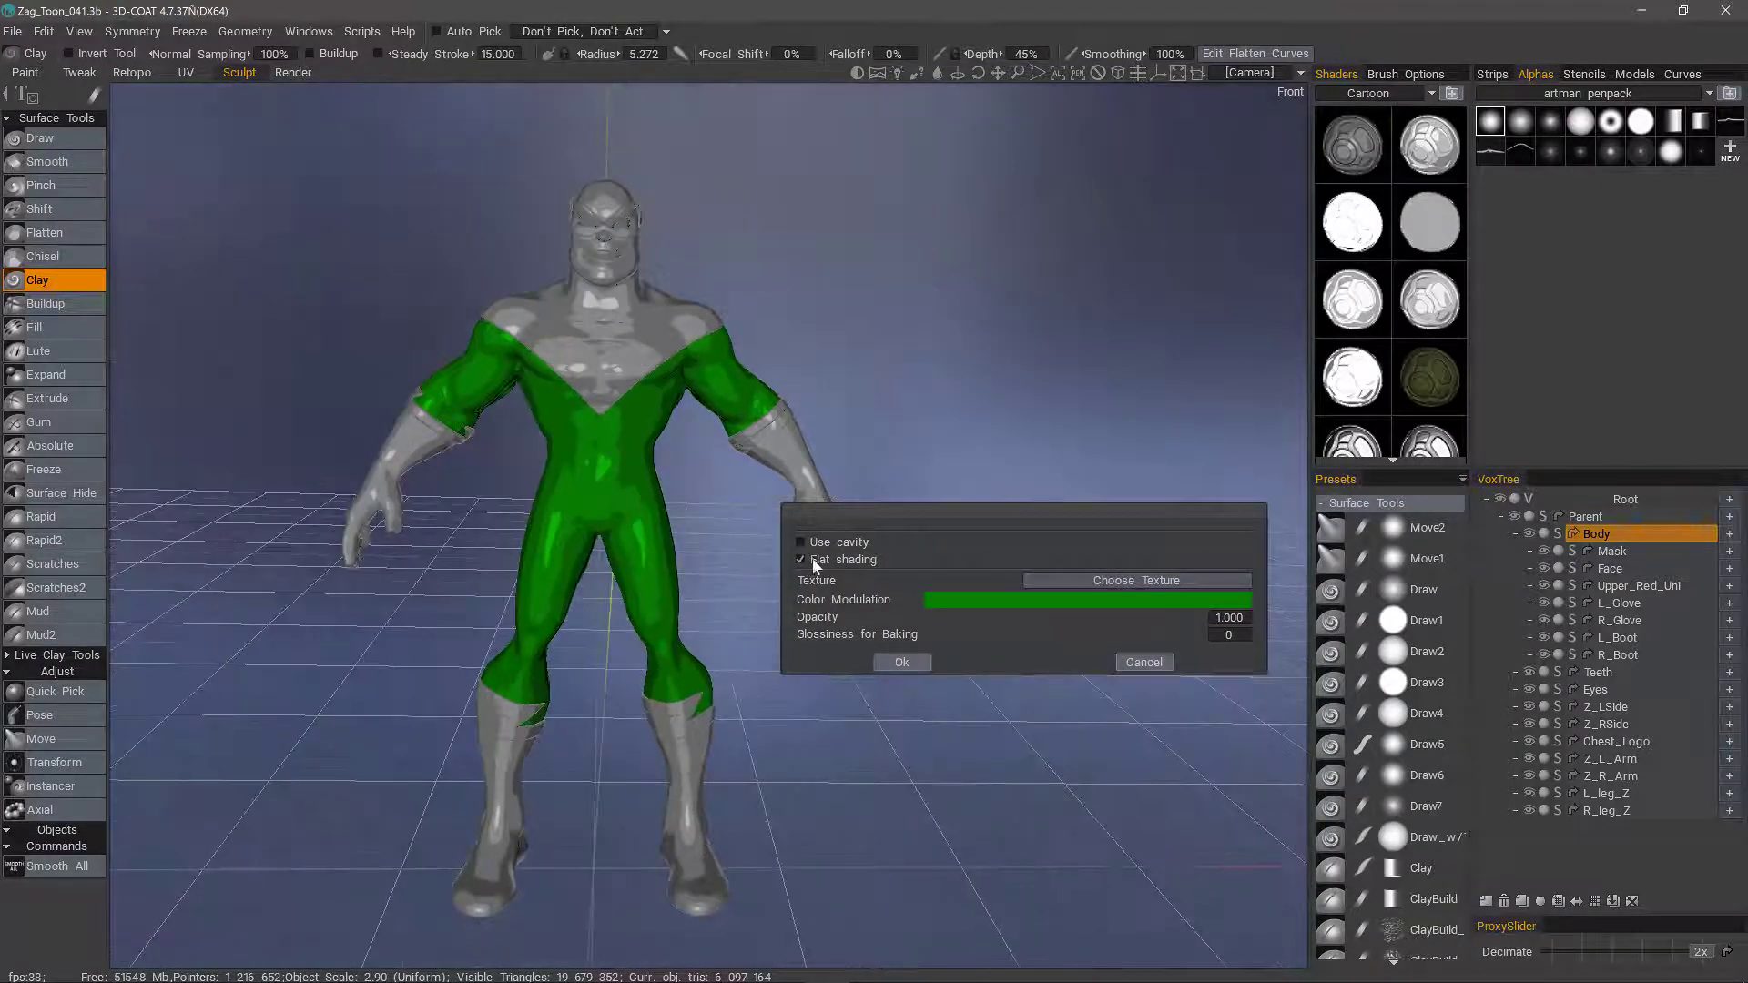
click(800, 559)
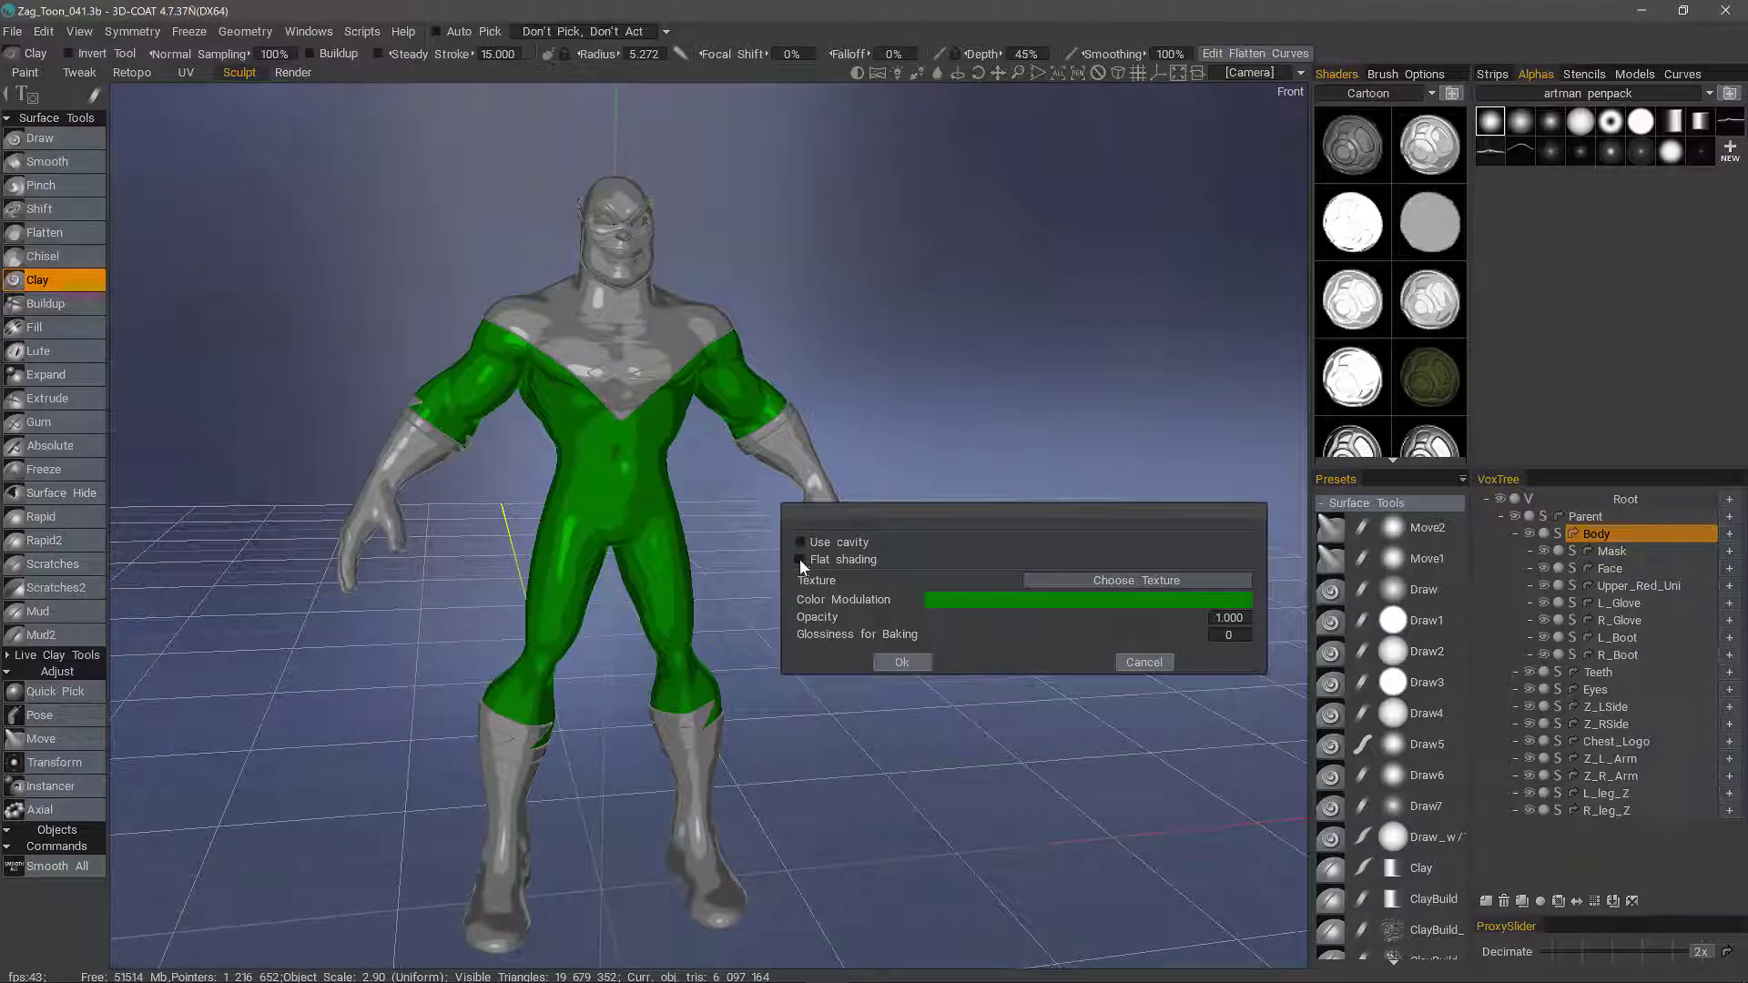
click(801, 559)
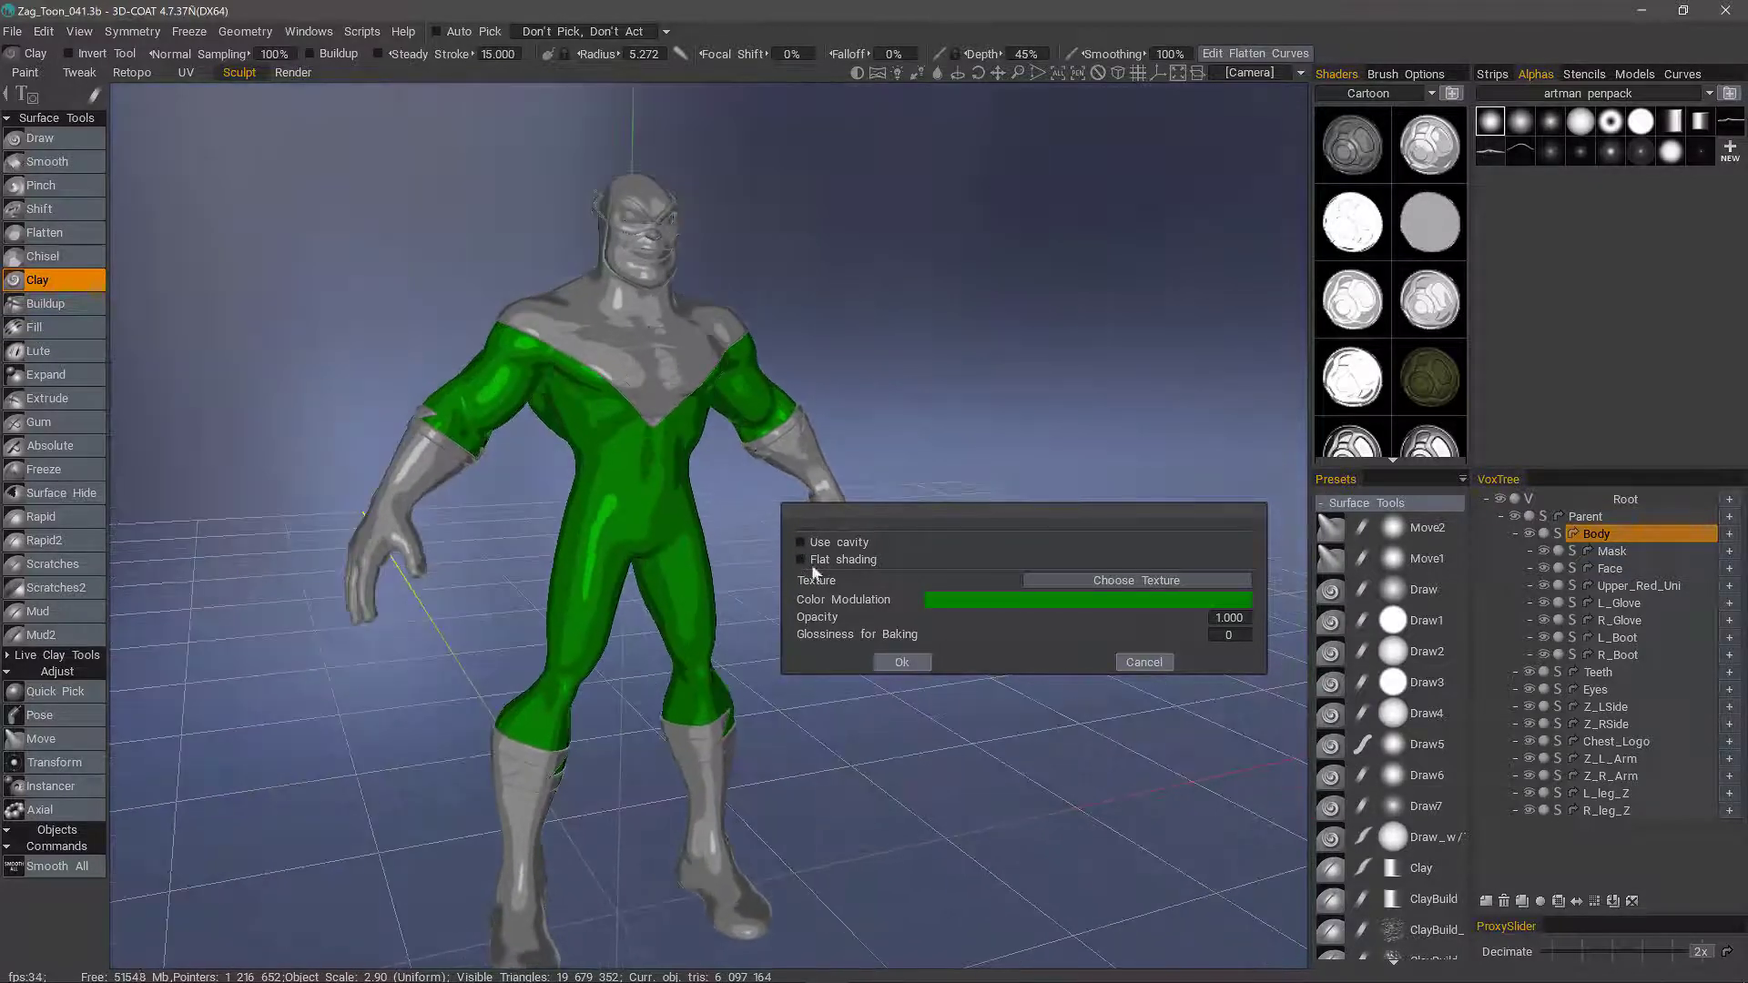
drag(1060, 432, 994, 496)
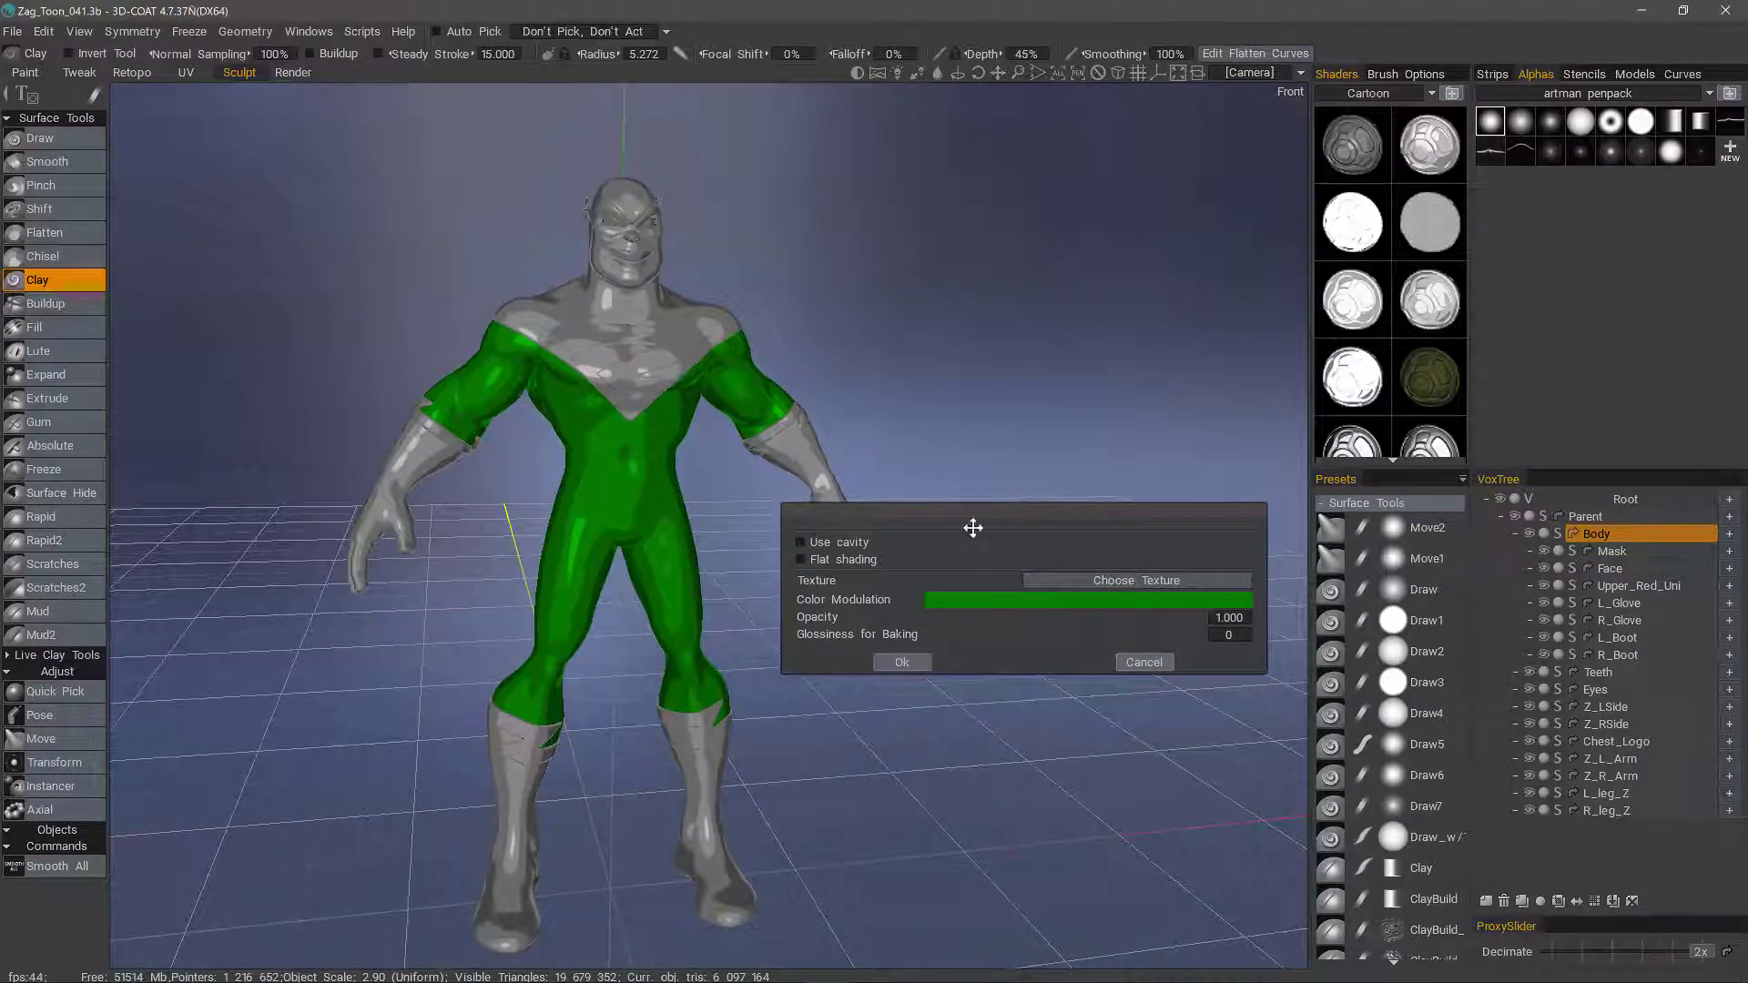
click(901, 663)
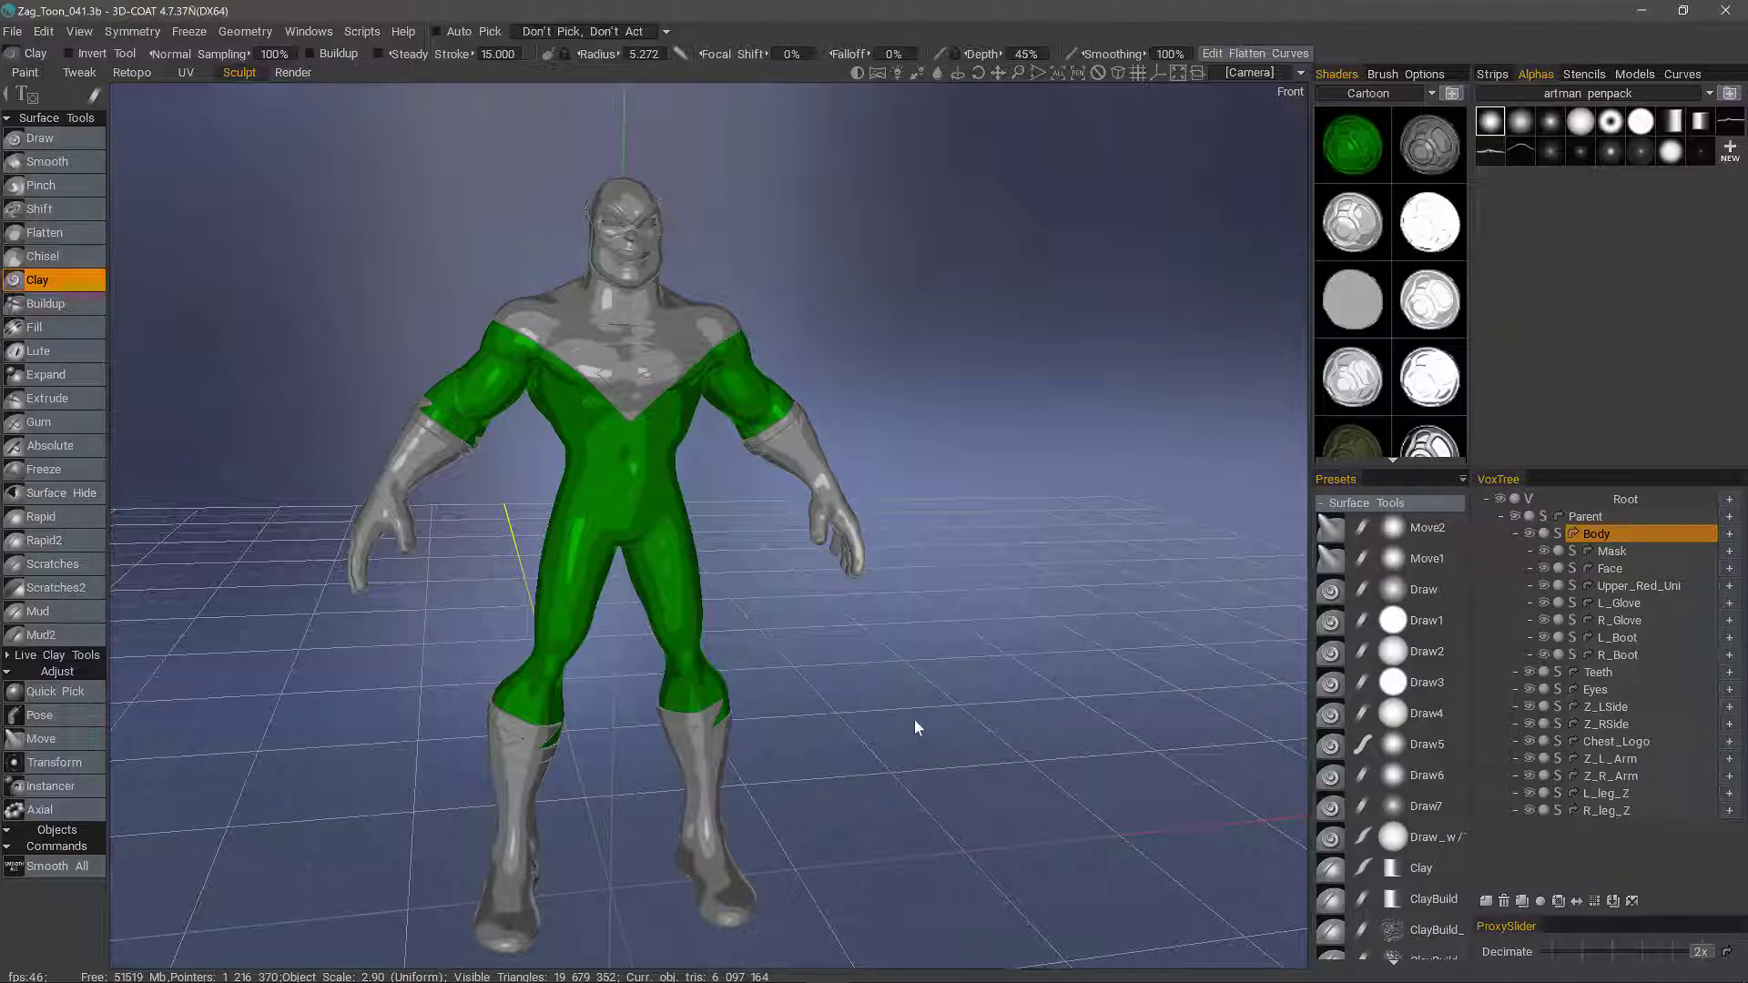
Switch to Photoshop and examine the layer stack of Toon Shader_Base_Blurred_05.psd.
mouse_move(941, 978)
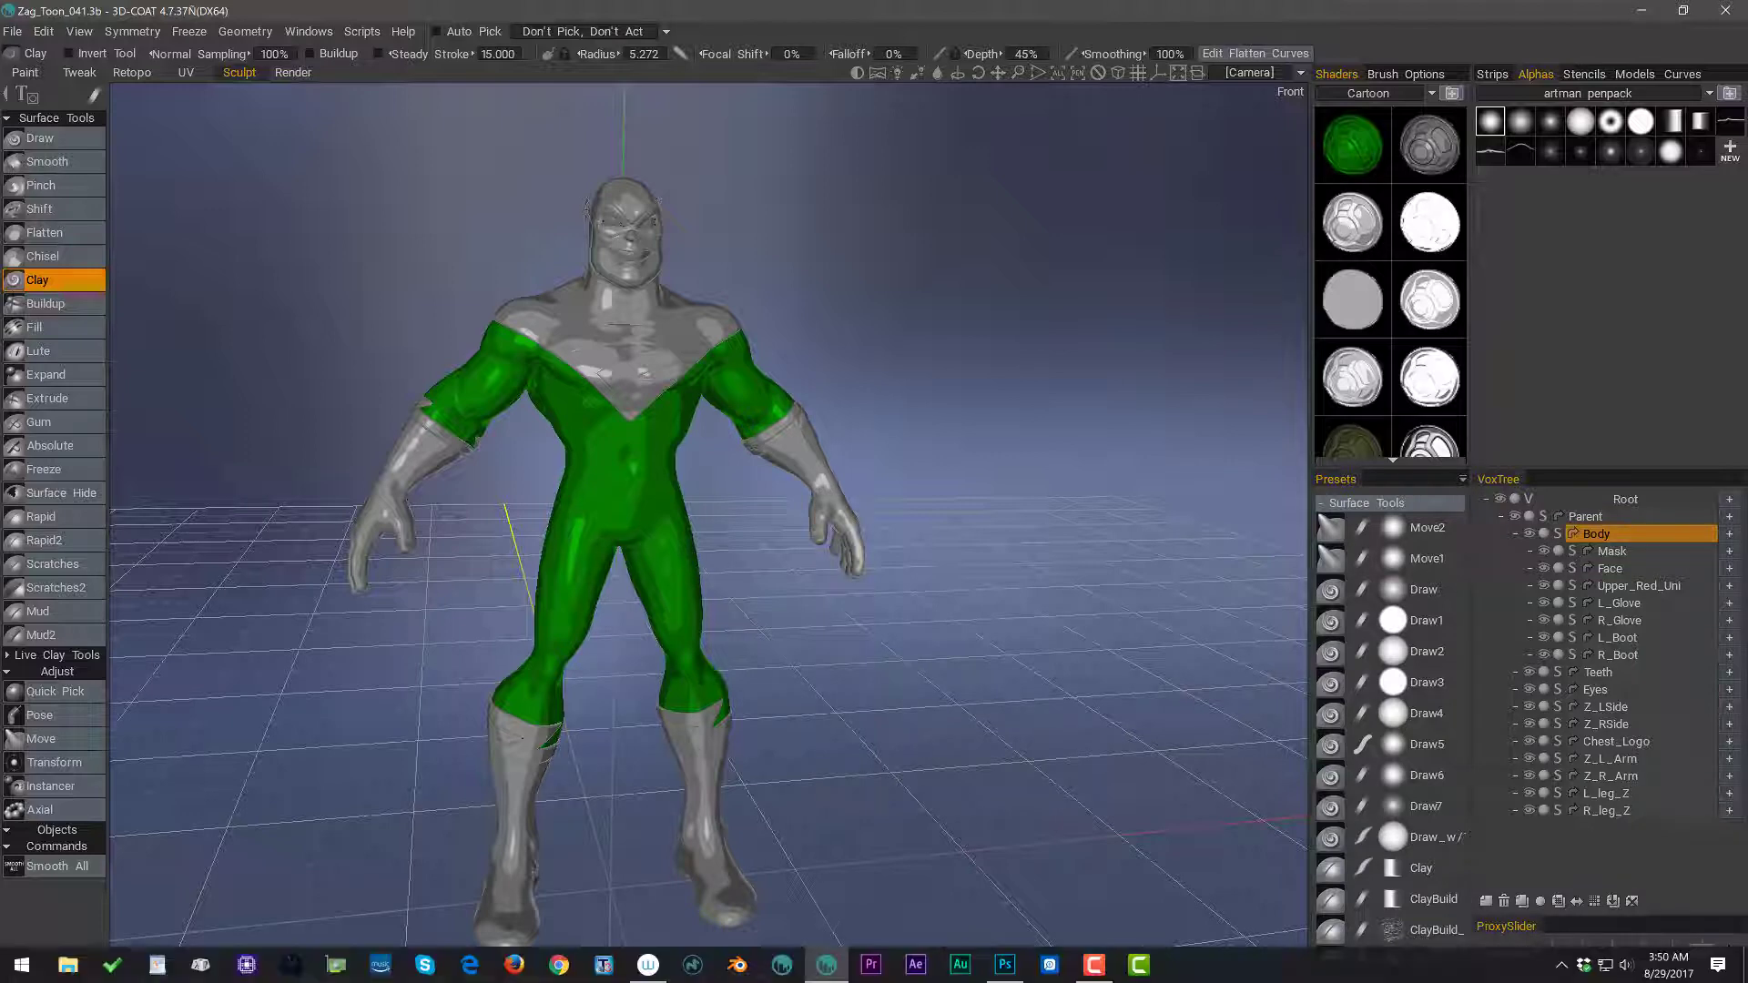
click(1005, 966)
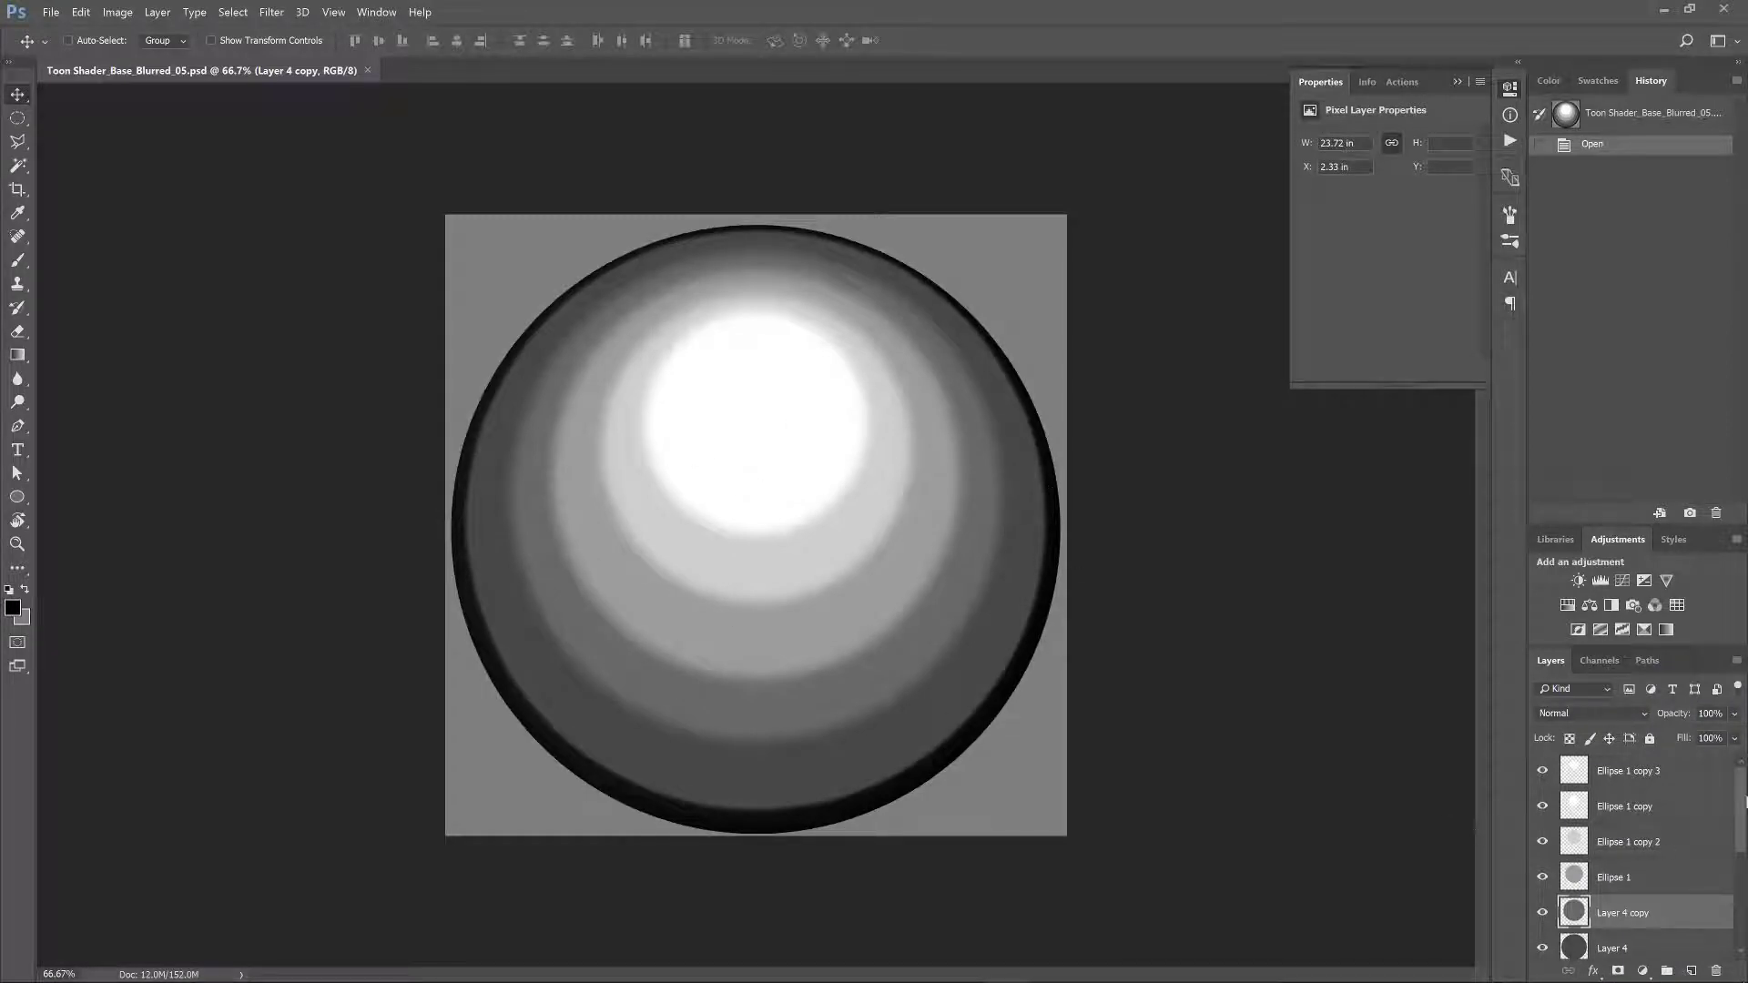
drag(1742, 806, 1734, 901)
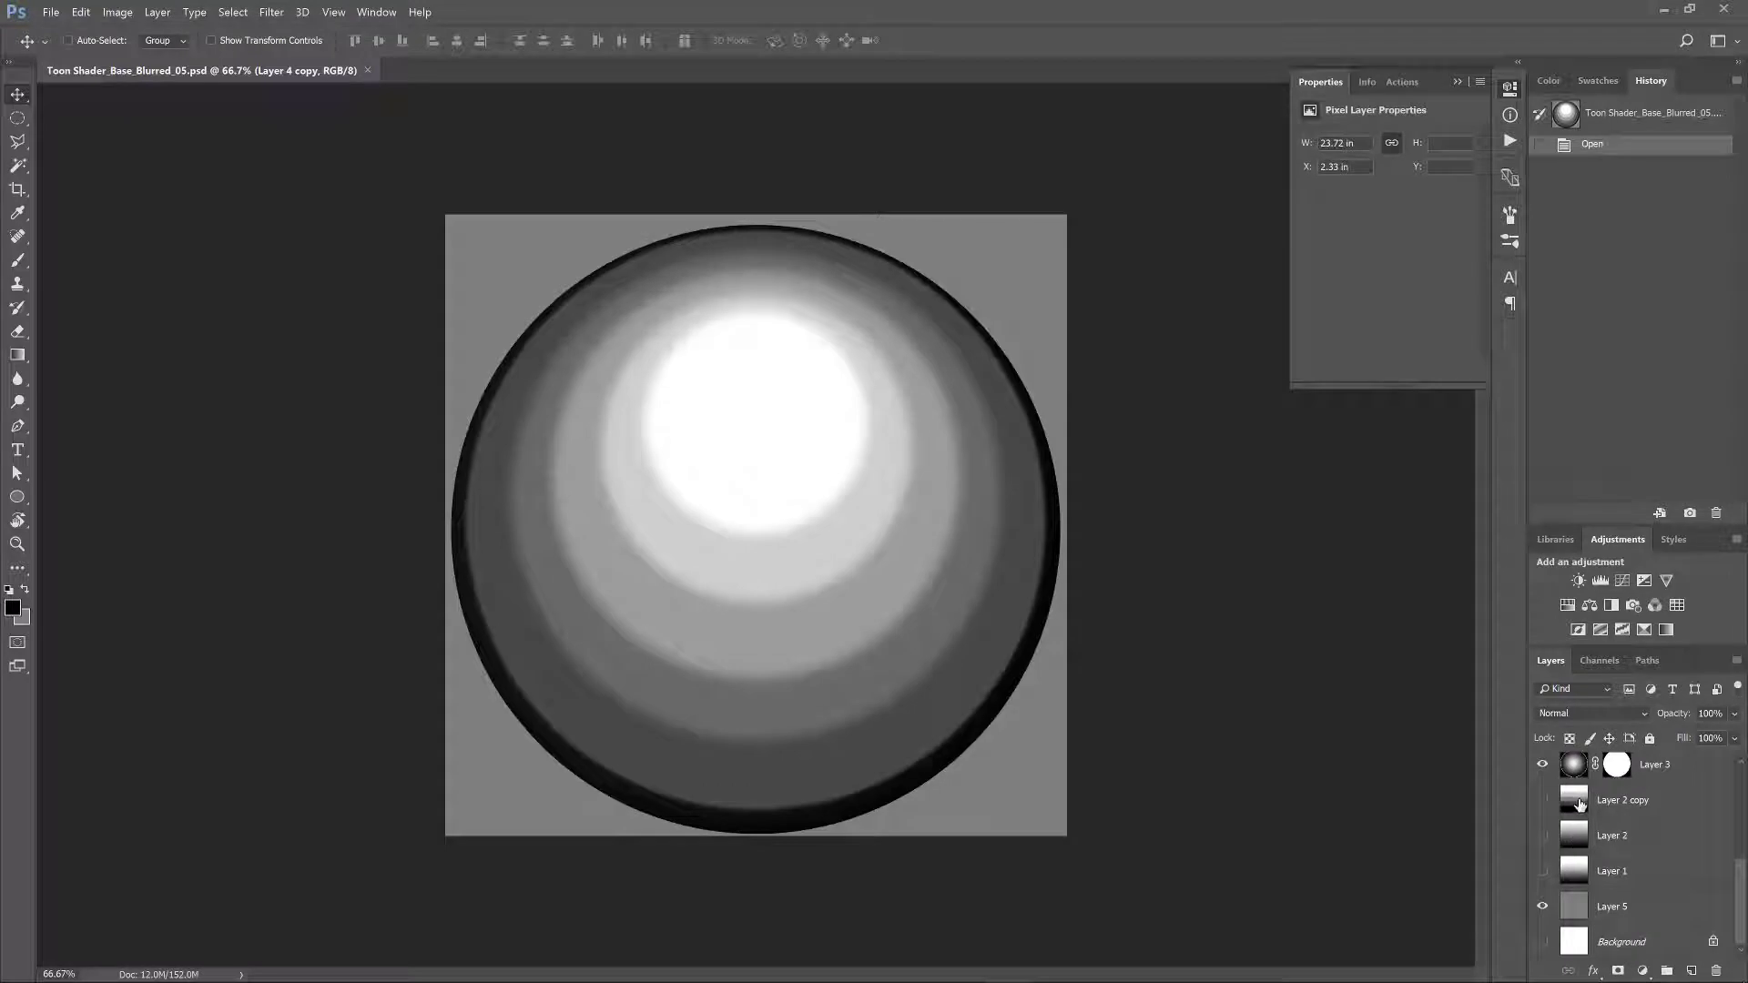
scroll(1739, 904, up, 5)
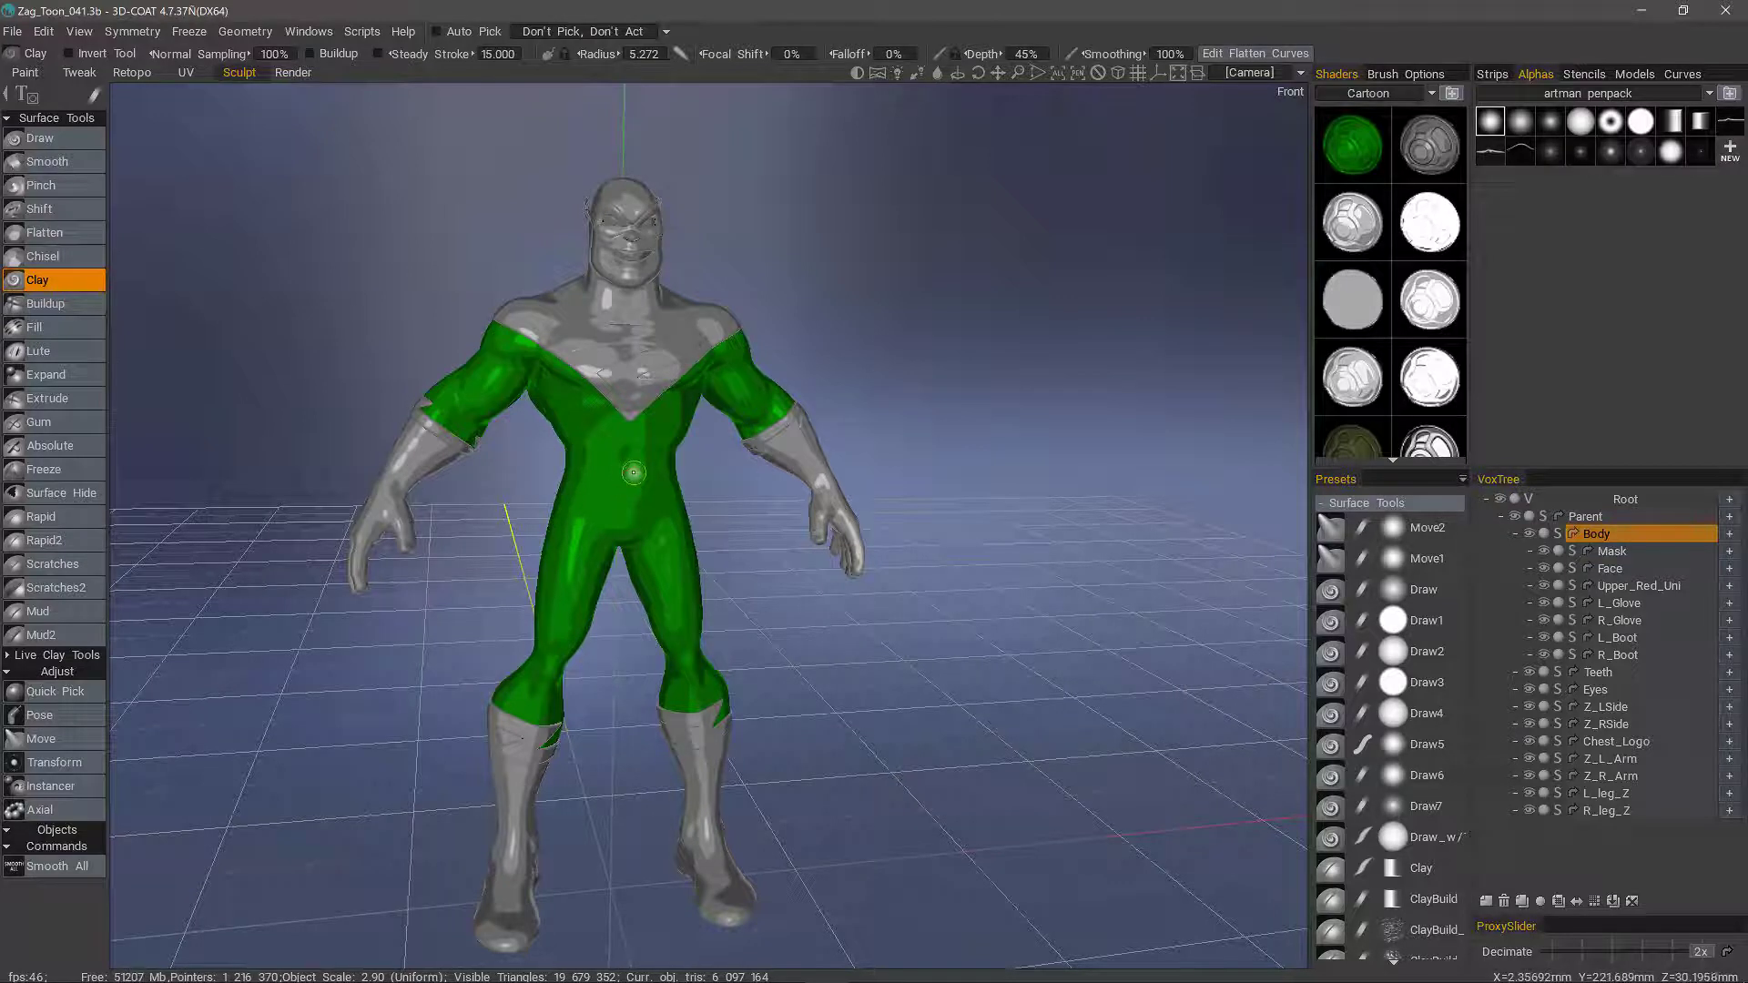
Back in 3D-Coat, edit the green Toon Test shader and replace its texture with Toon_Shader_Image_11.png from the masks folder.
right_click(1343, 147)
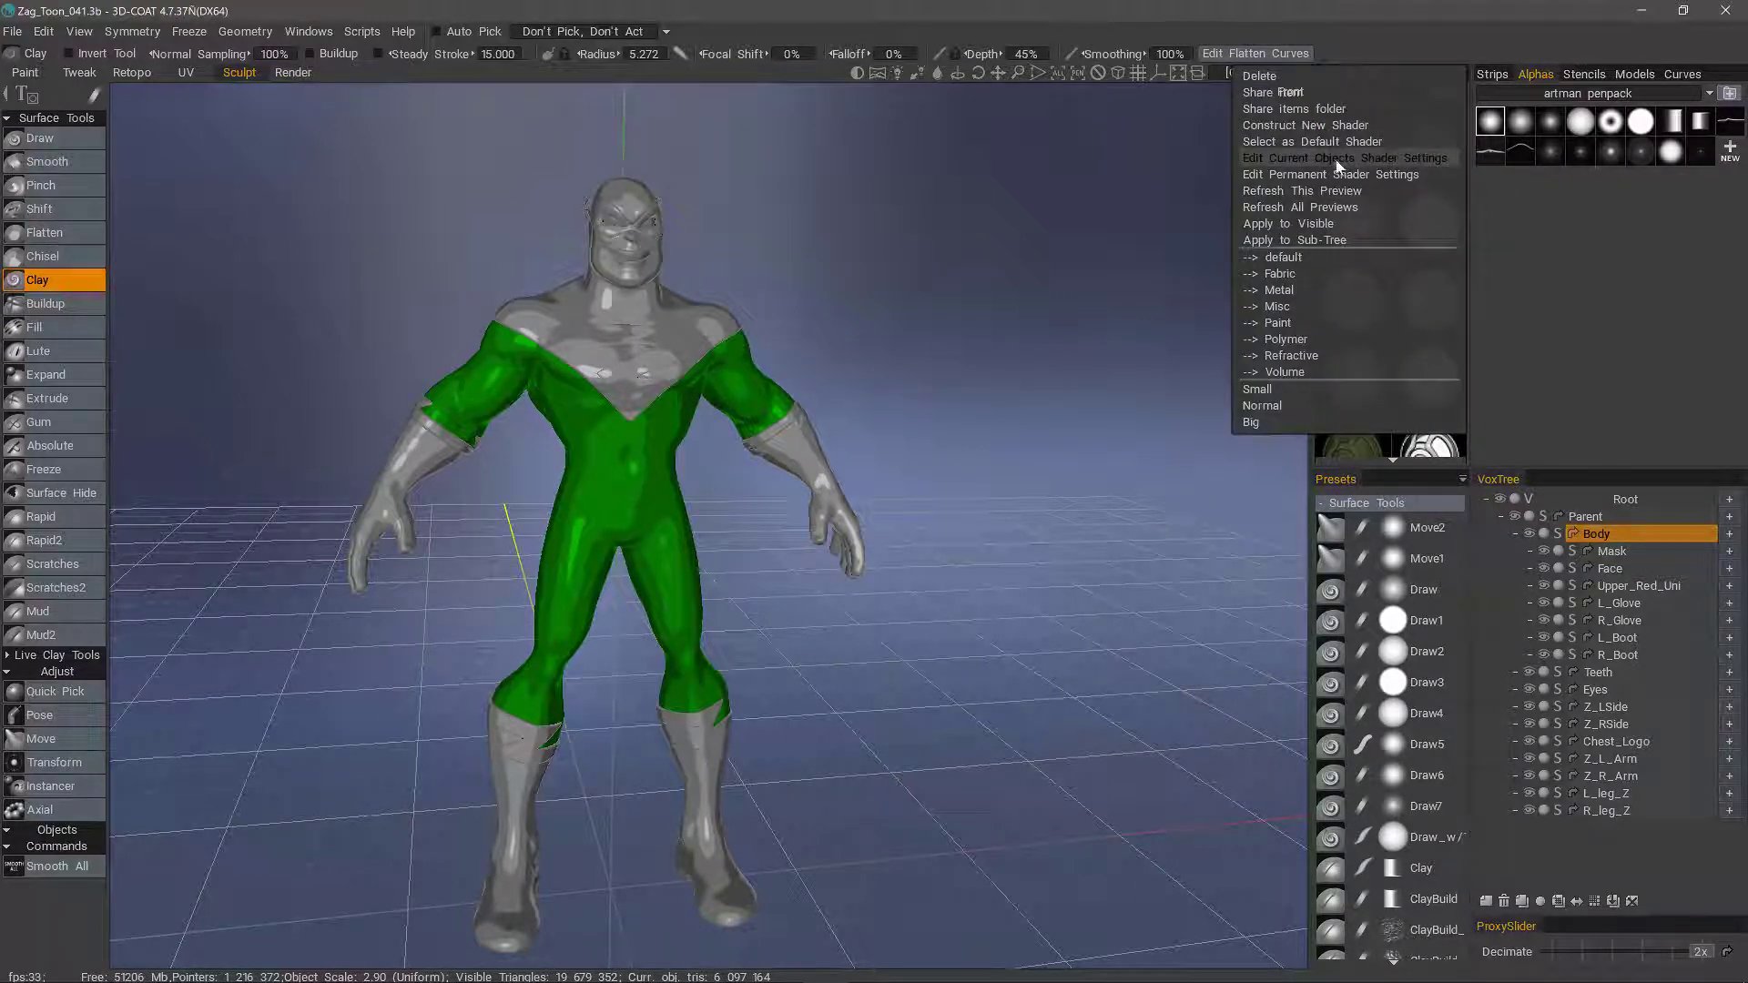
click(1331, 164)
drag(741, 433, 1072, 188)
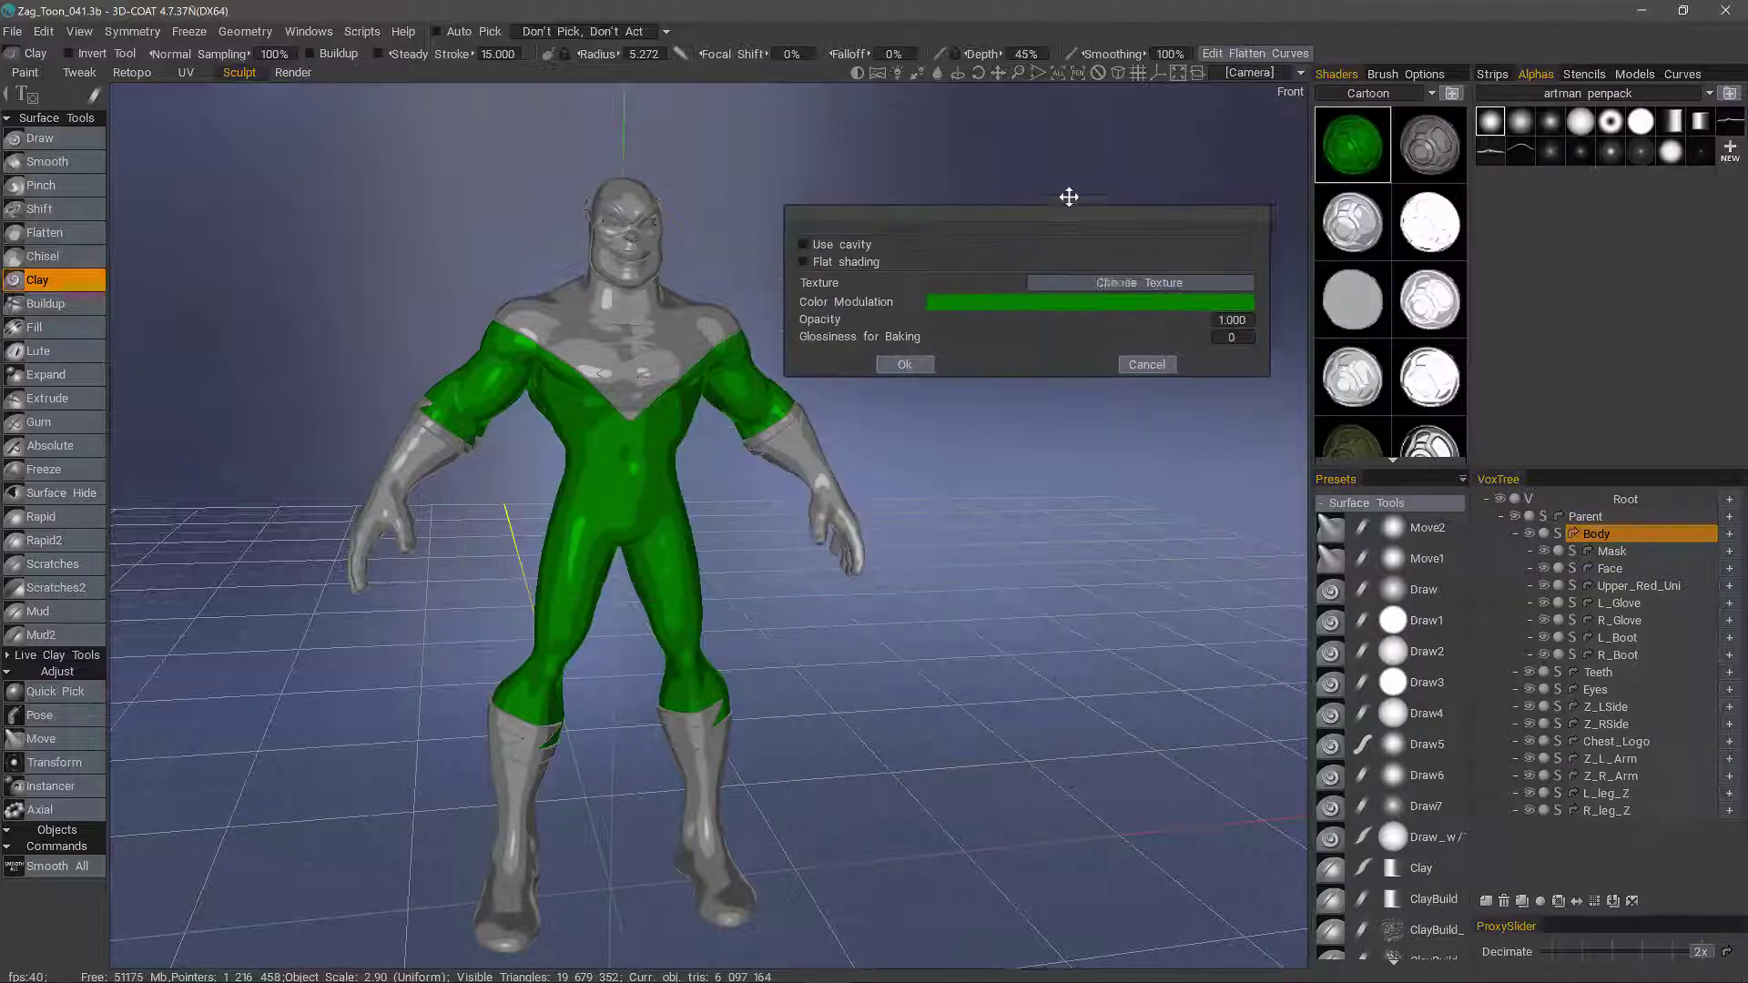
click(1116, 239)
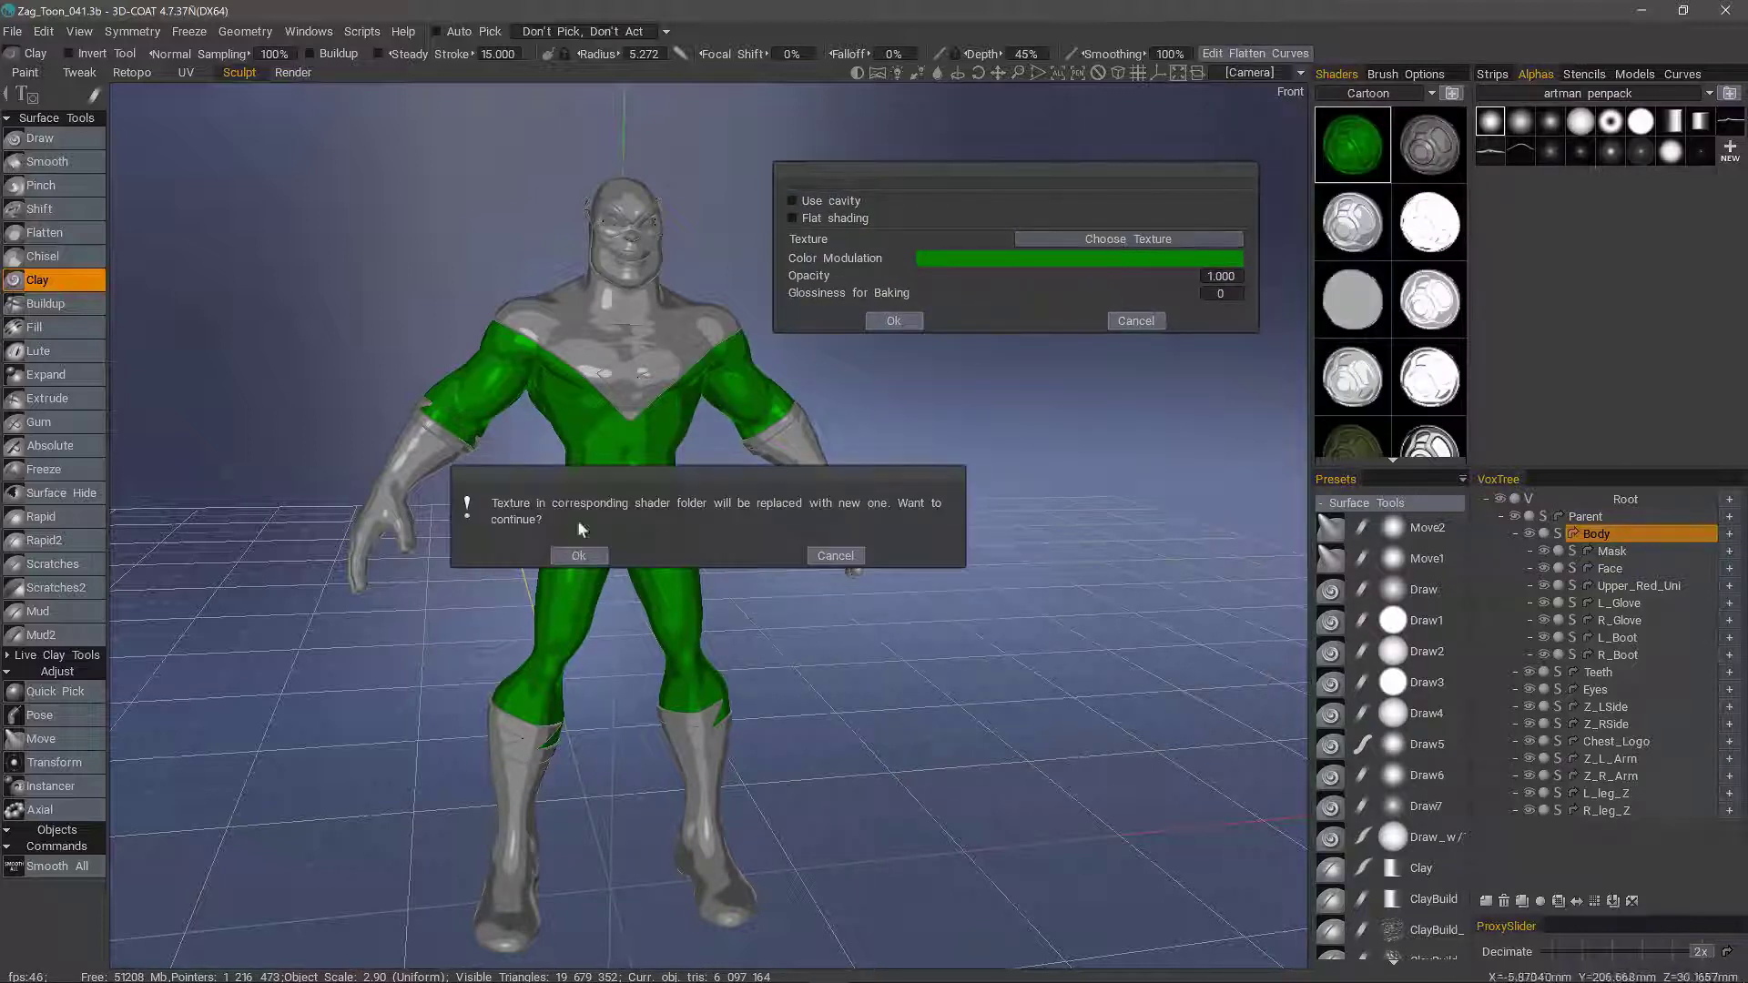
drag(579, 473, 912, 424)
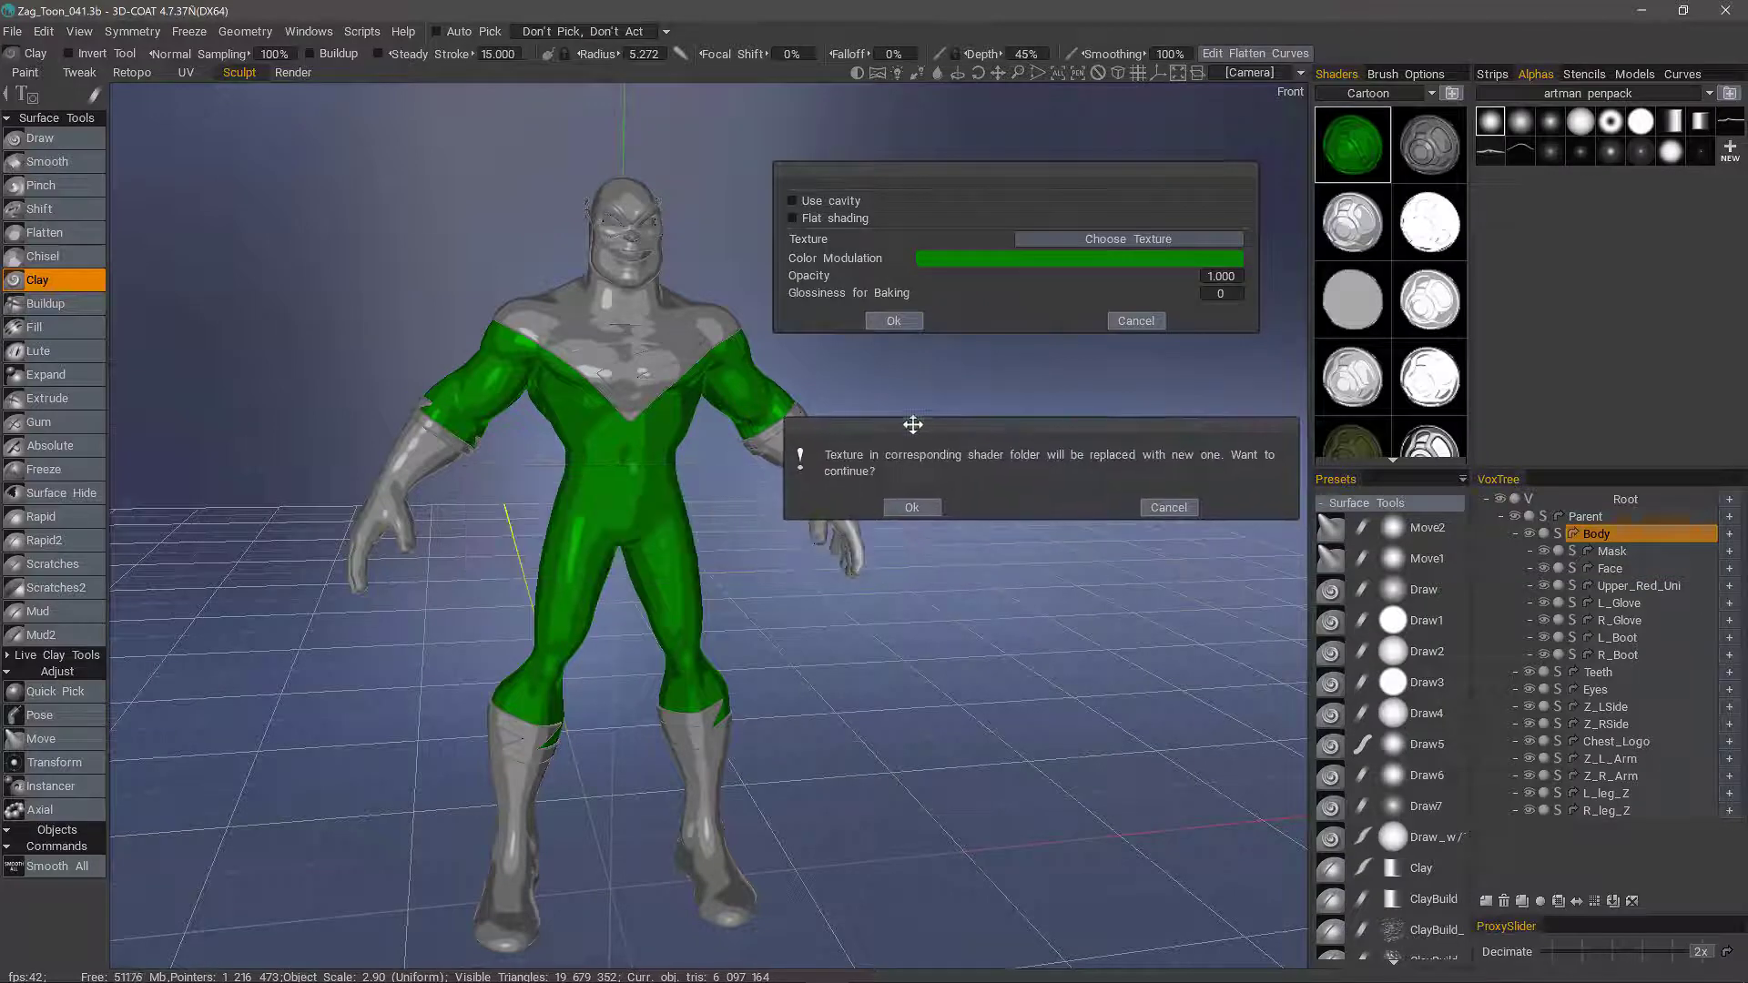
click(916, 510)
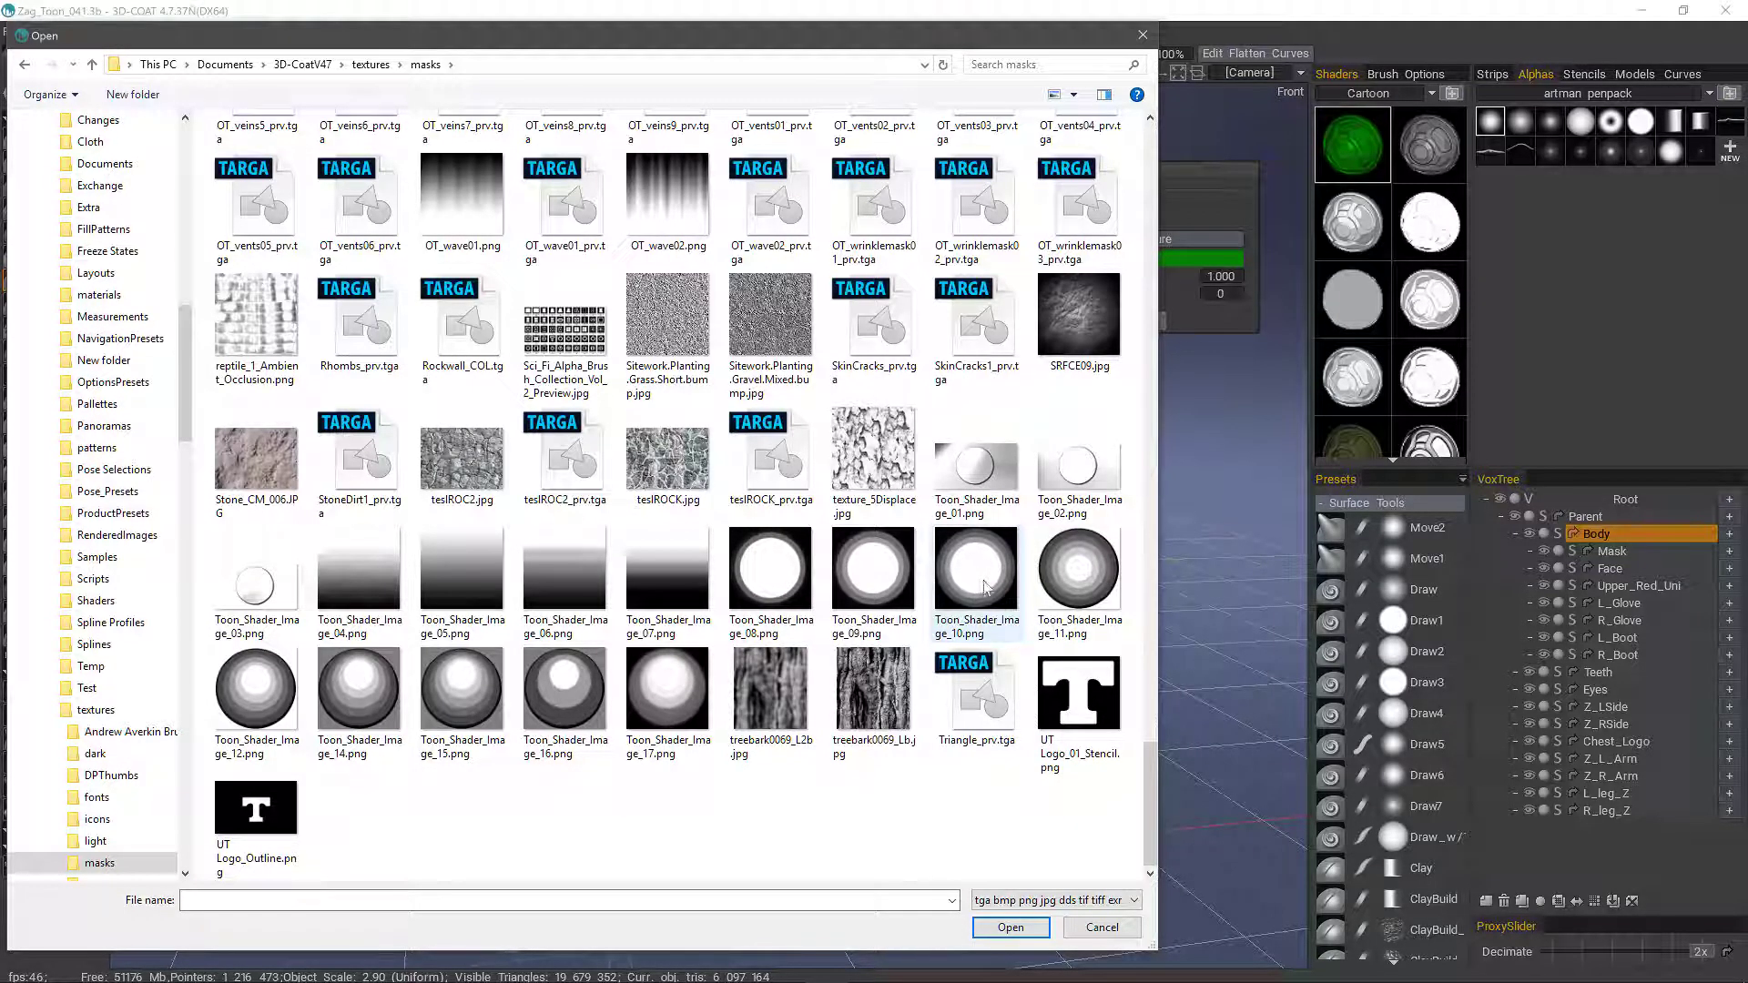
click(1069, 582)
double_click(1067, 584)
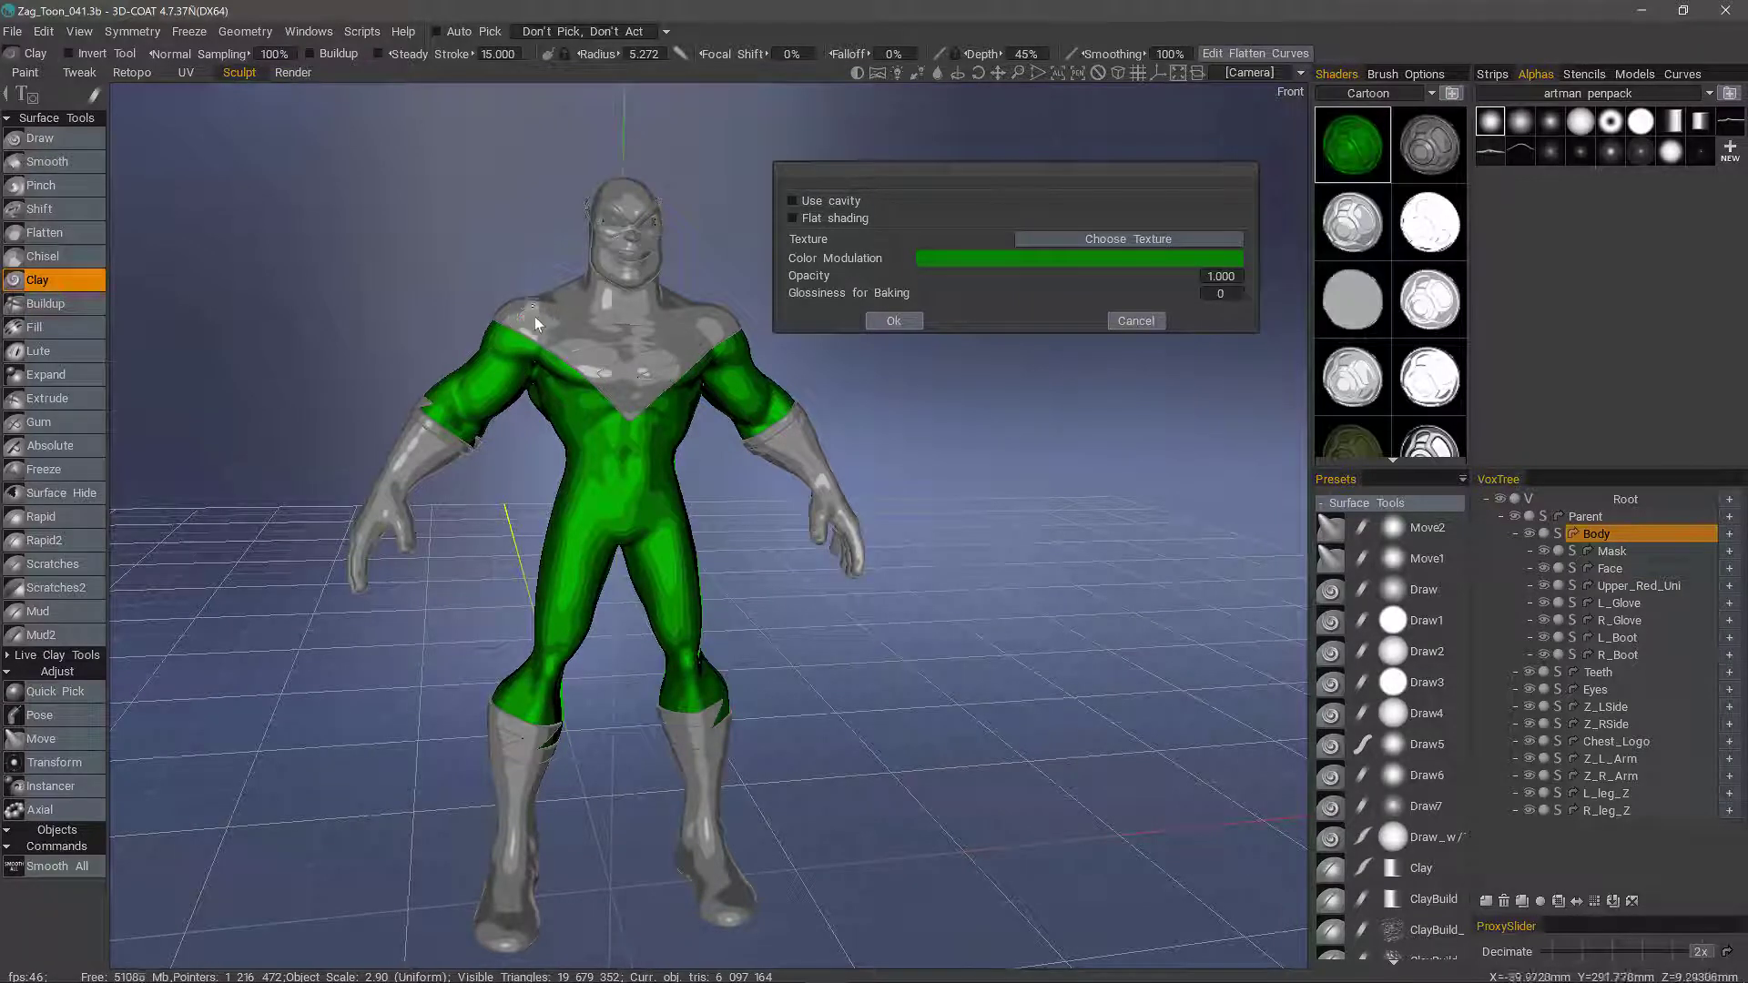
Replace the shader's texture with Toon_Shader_Image_16.png from the masks folder and accept the shader settings.
click(1103, 239)
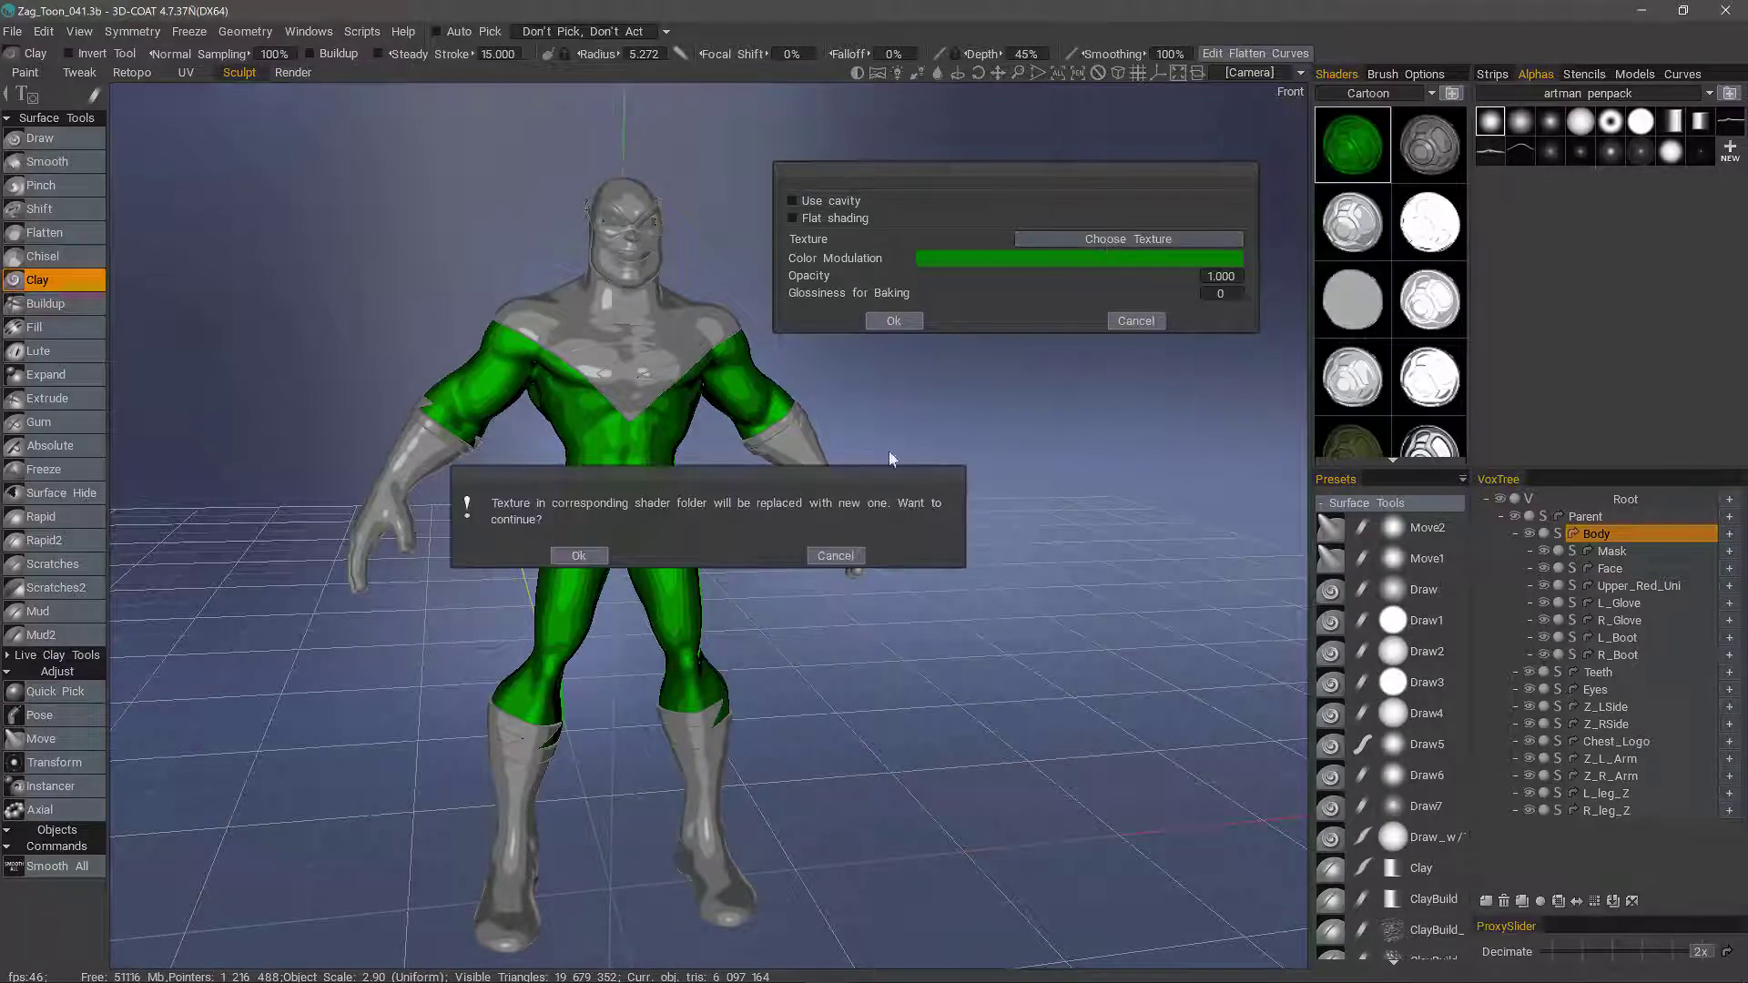
click(579, 554)
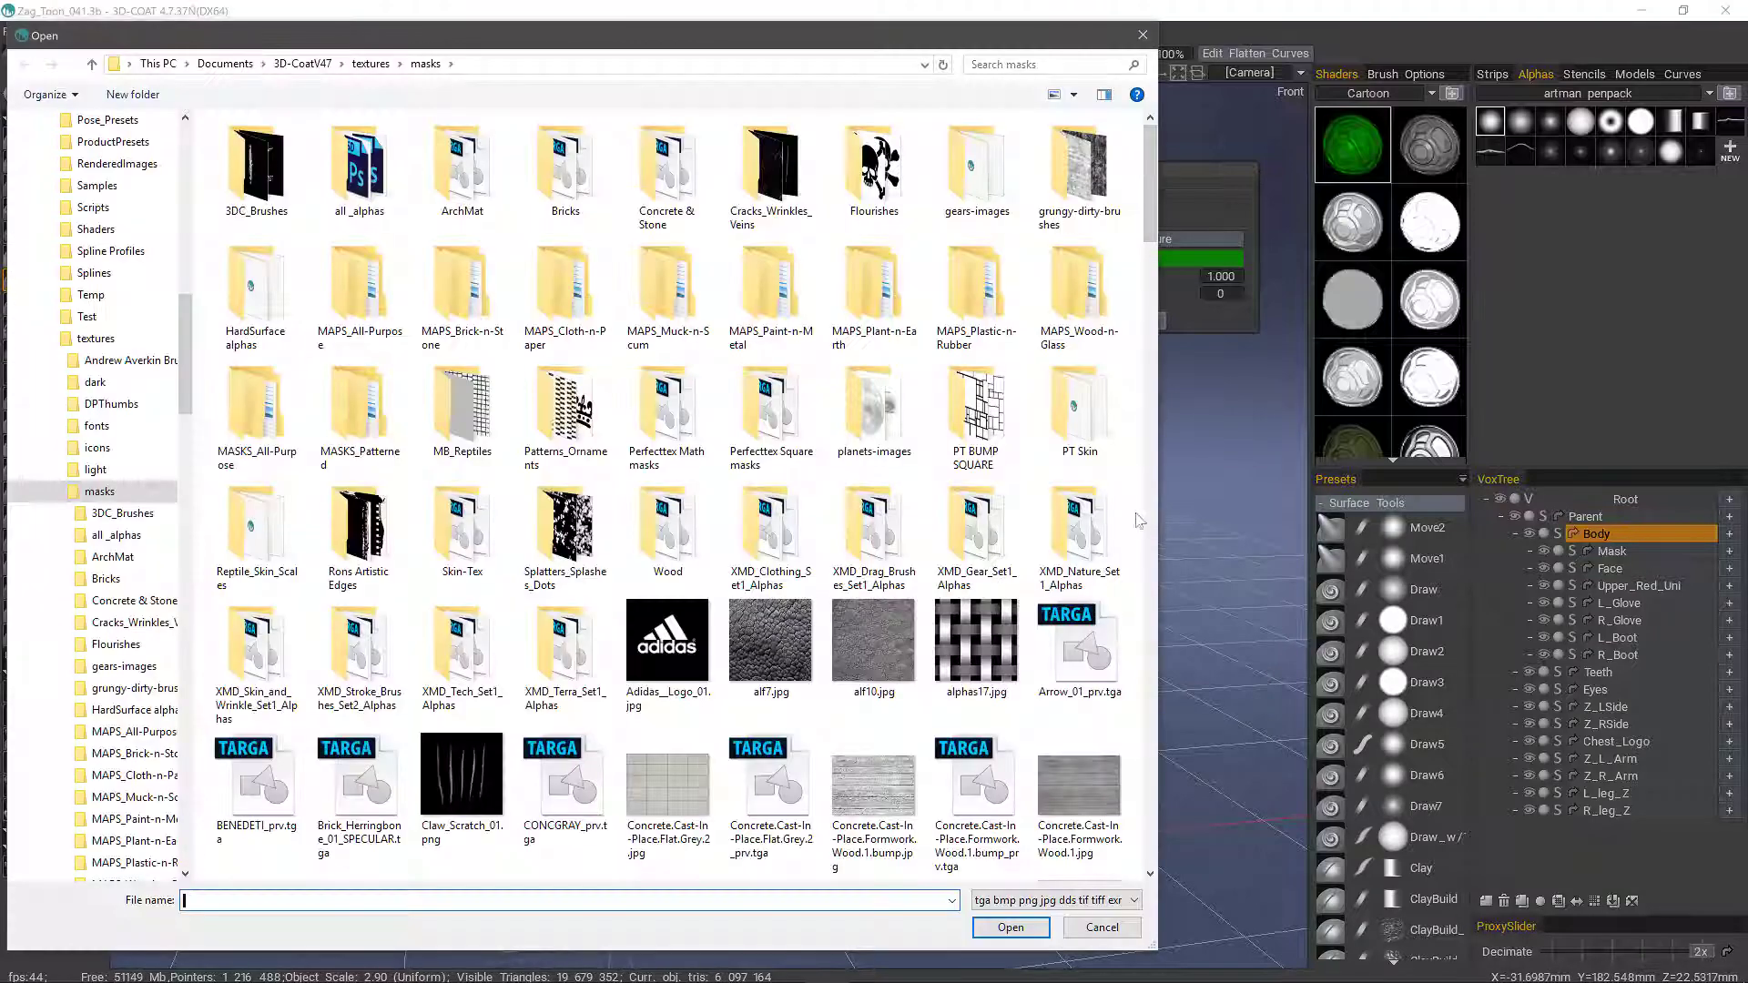
drag(1147, 226, 1149, 851)
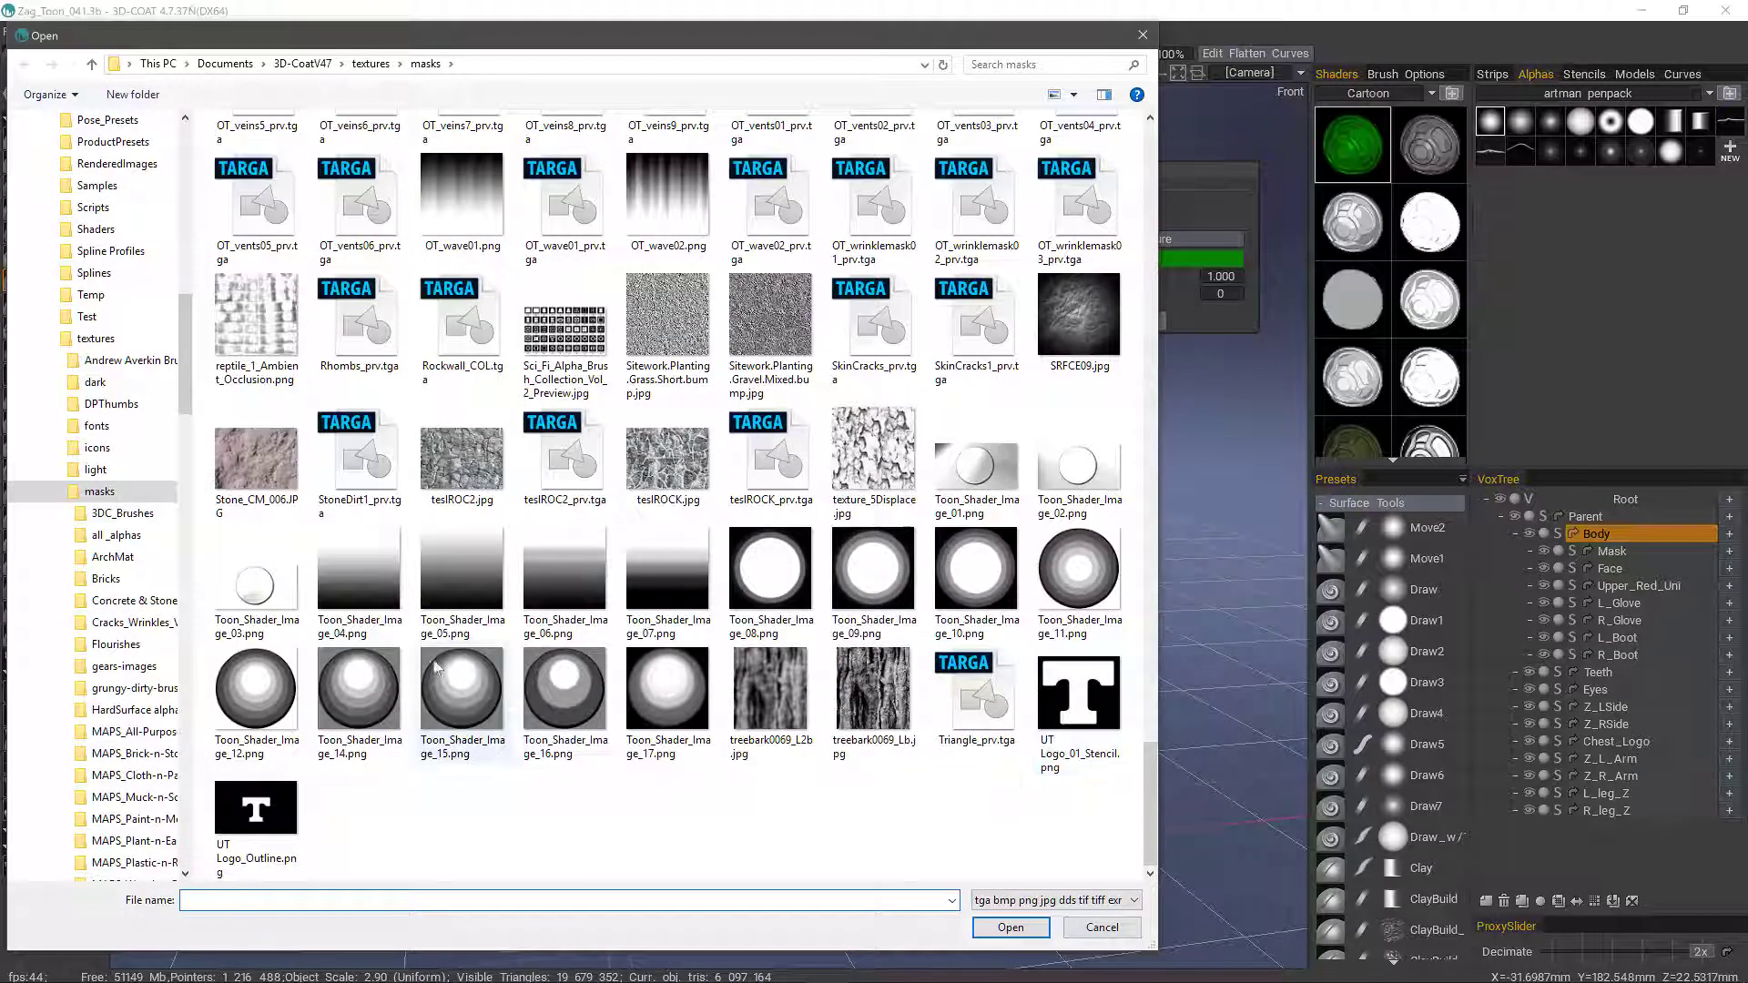
double_click(560, 708)
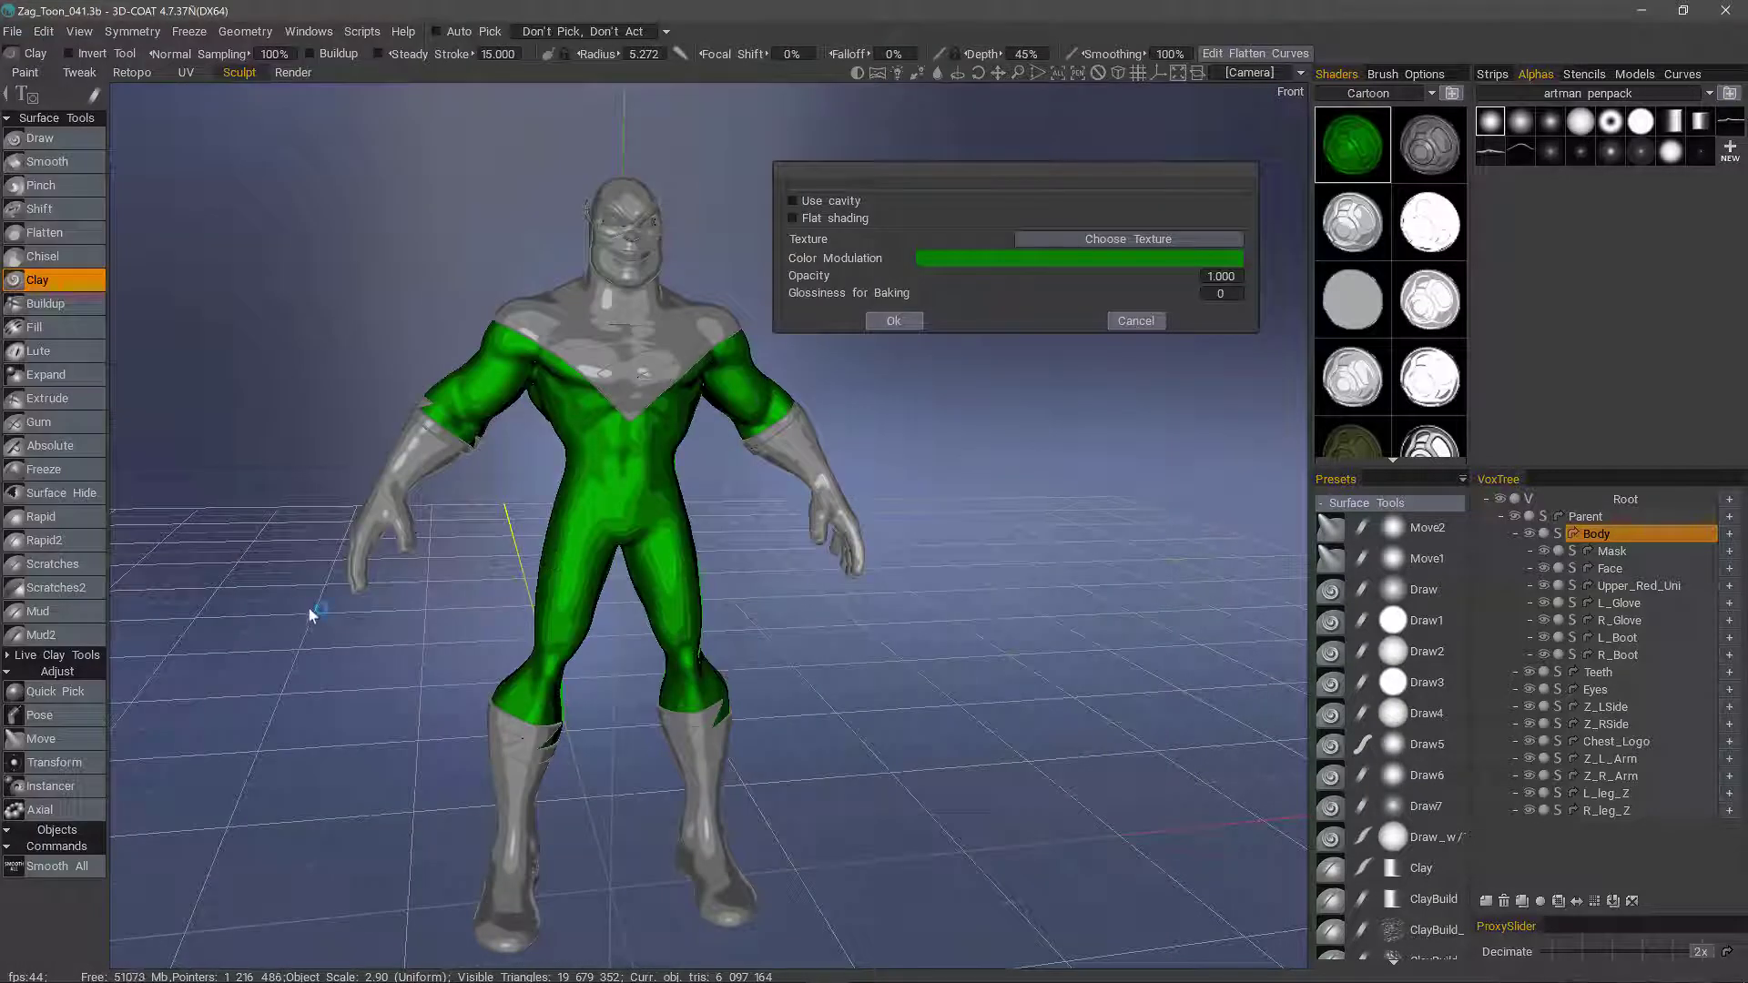
click(894, 322)
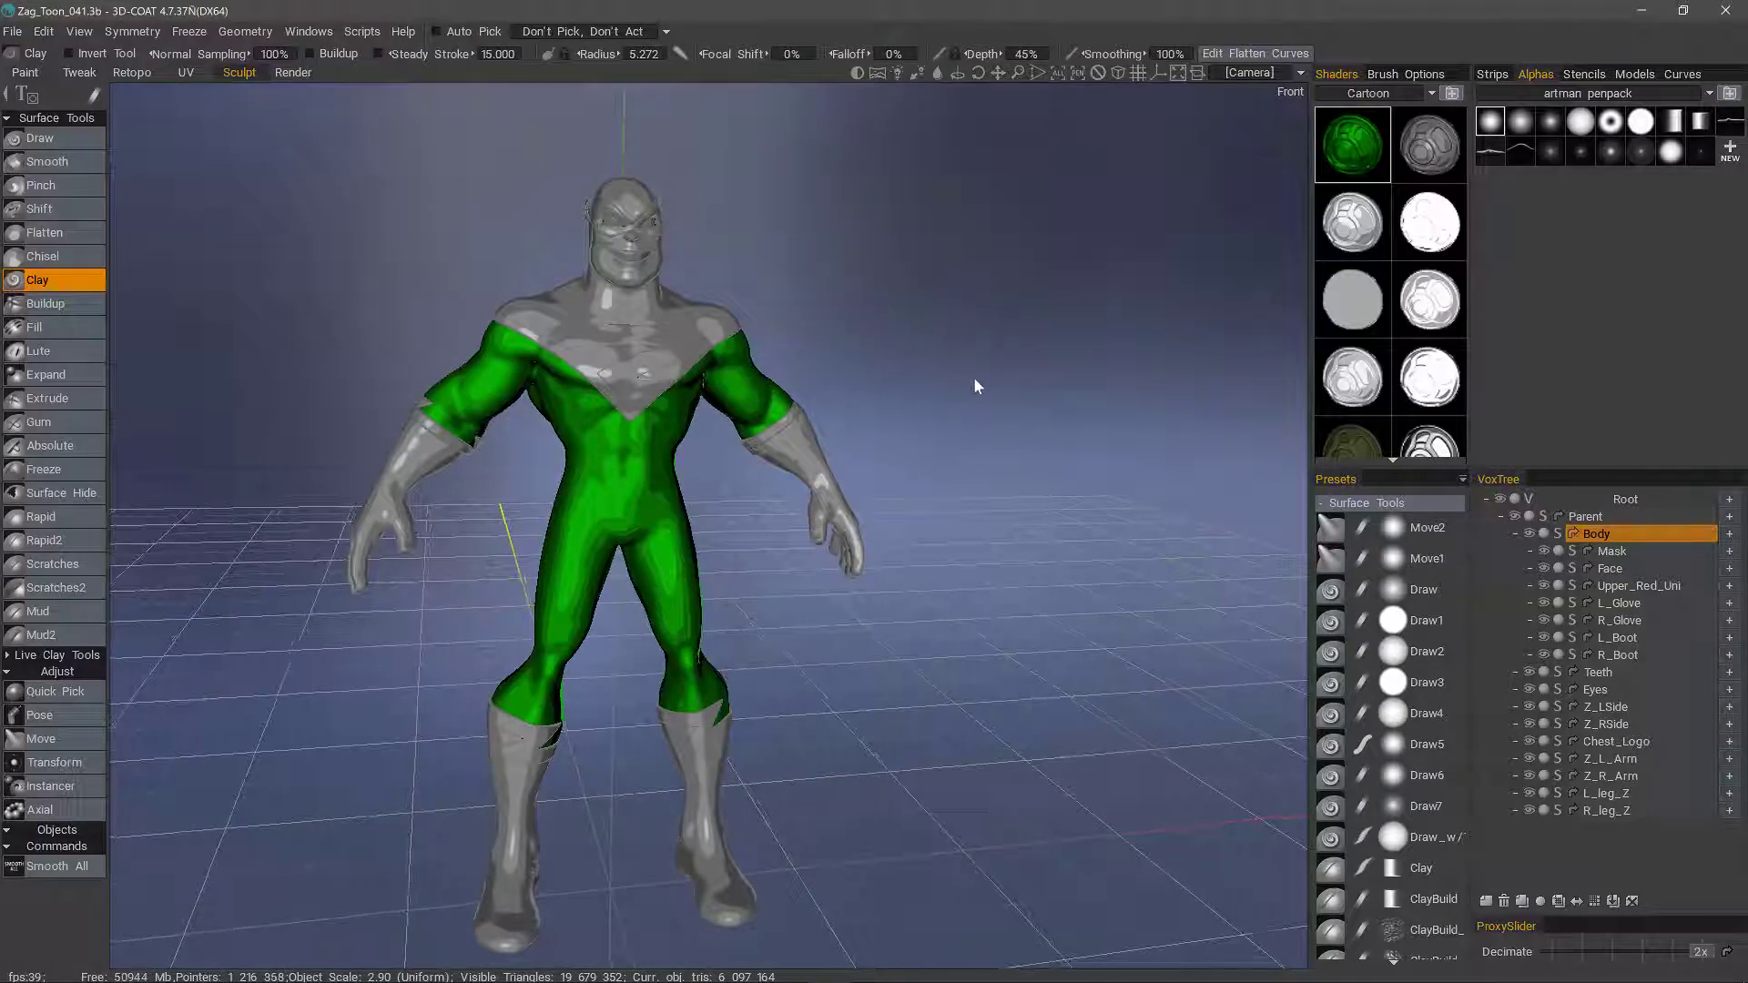
drag(993, 368, 1060, 266)
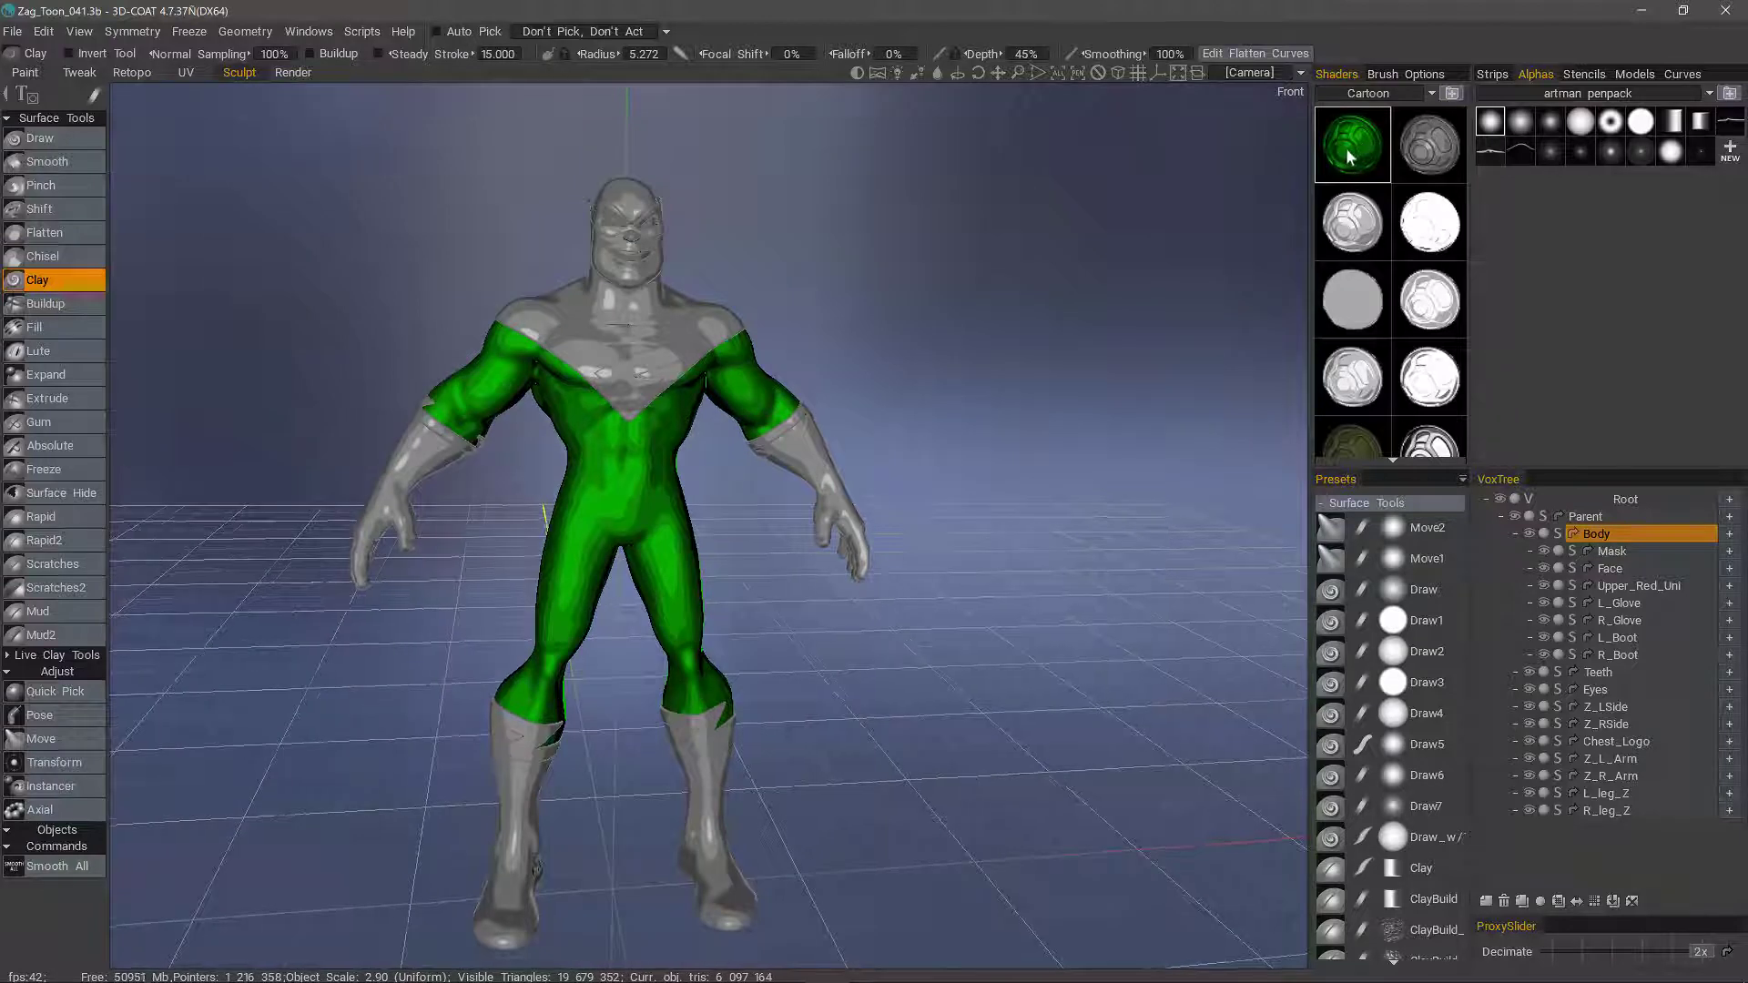
Edit the green Toon Test shader's permanent settings, replace its texture with Toon_Shader_Image_17.png from the masks folder, and accept the settings.
right_click(1357, 151)
click(1280, 173)
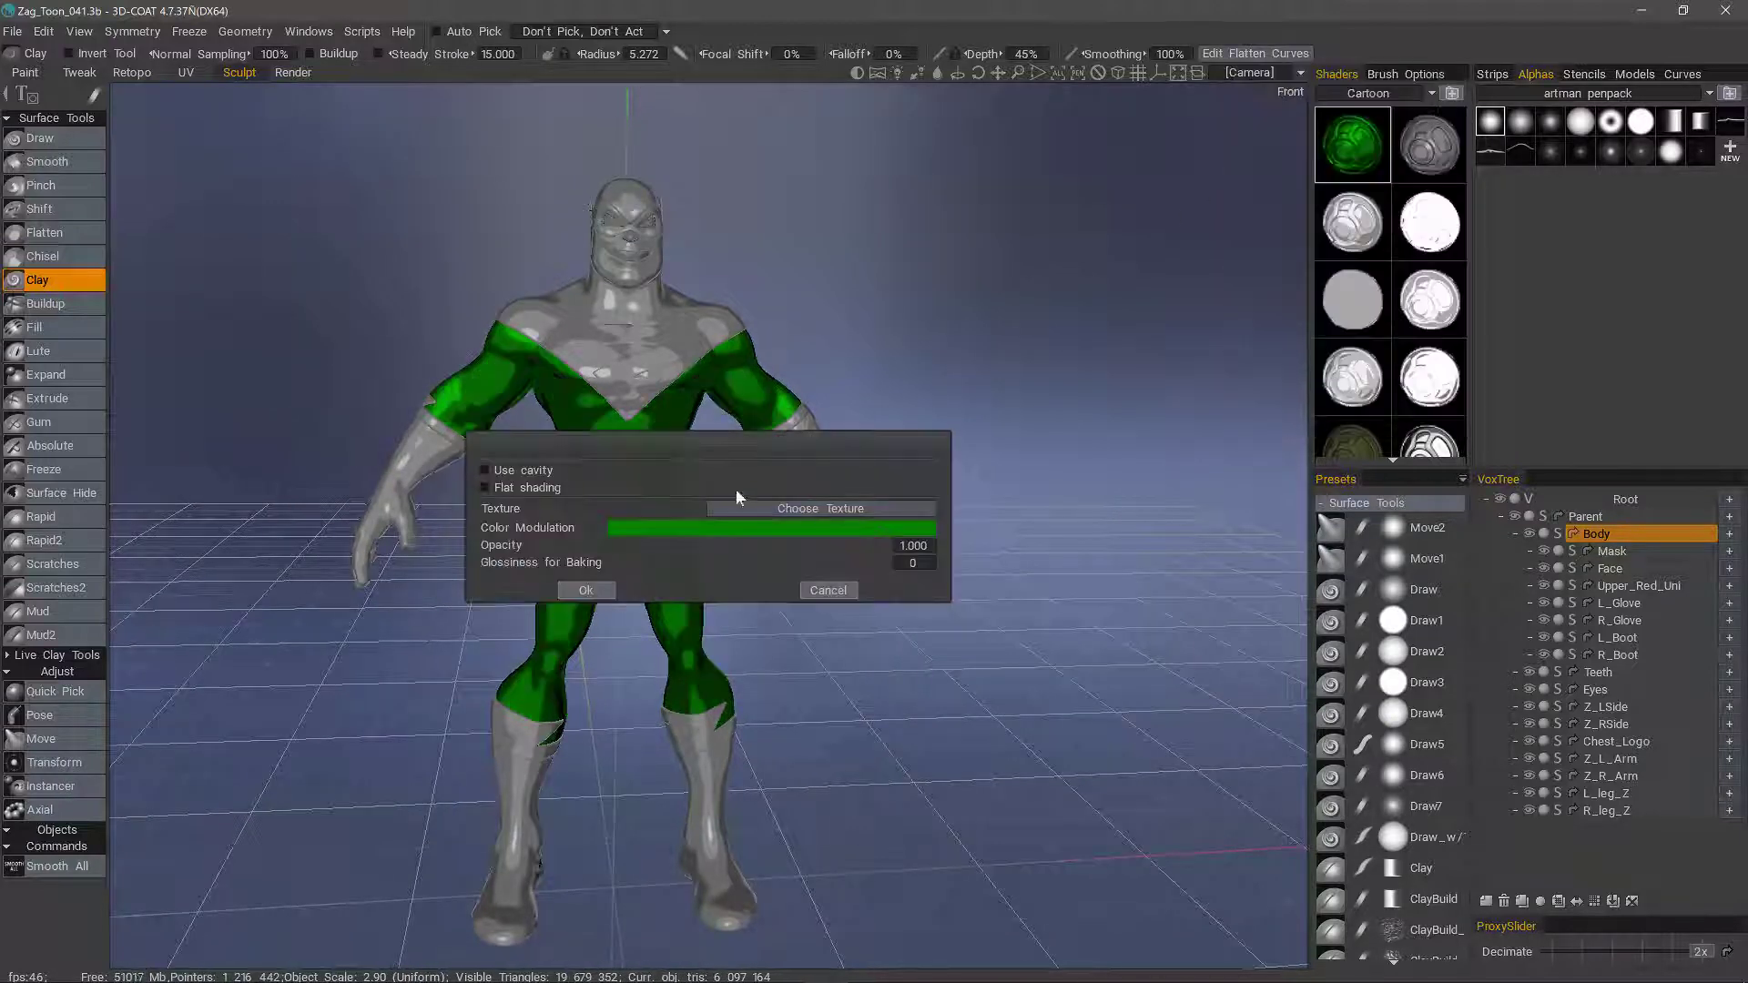
drag(723, 438, 1042, 503)
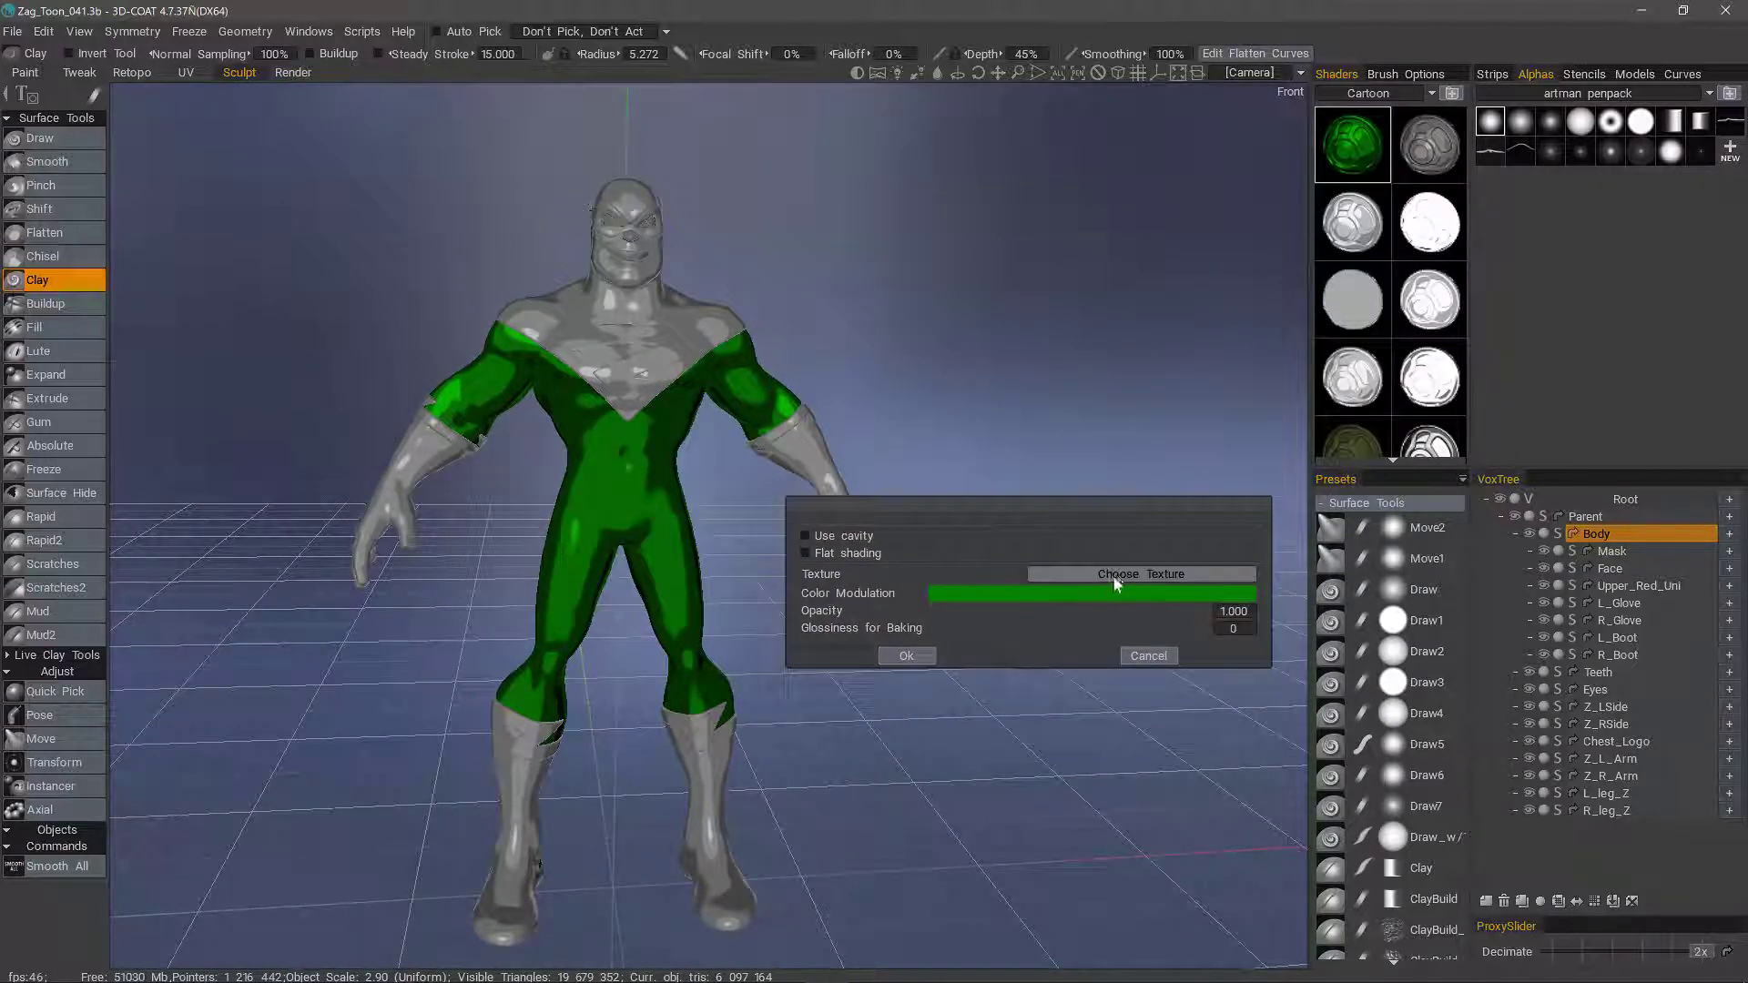
alt+drag(615, 410, 604, 493)
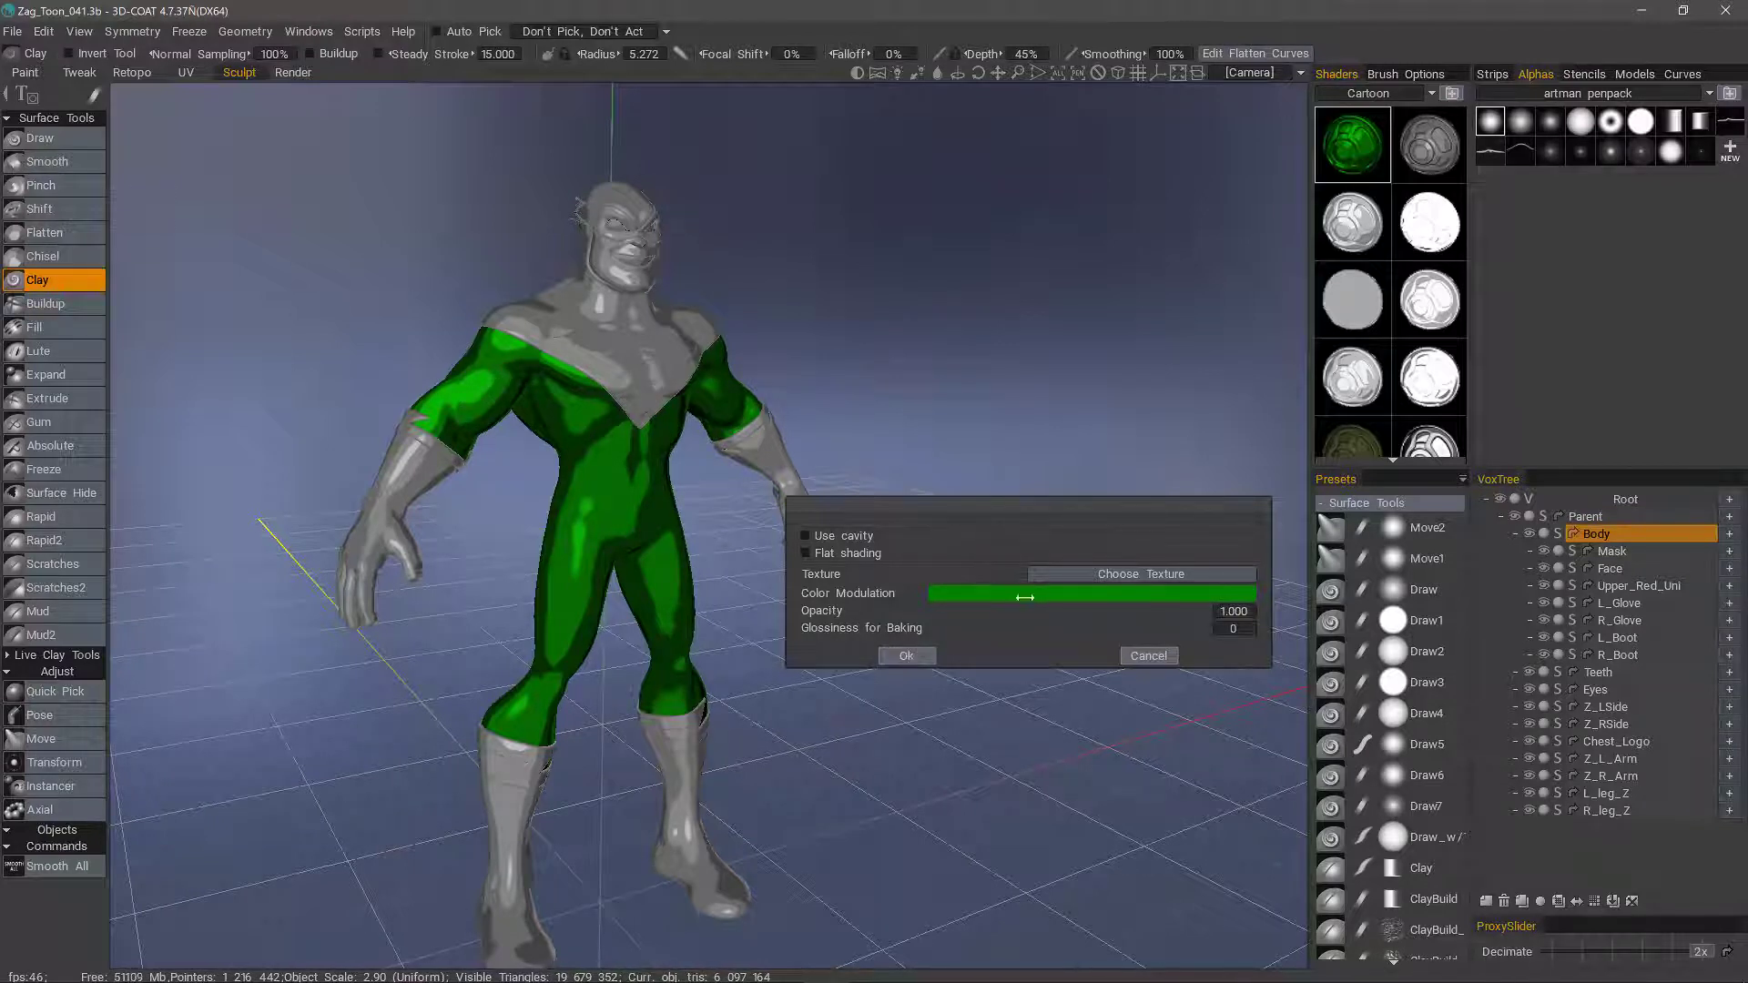
click(1079, 573)
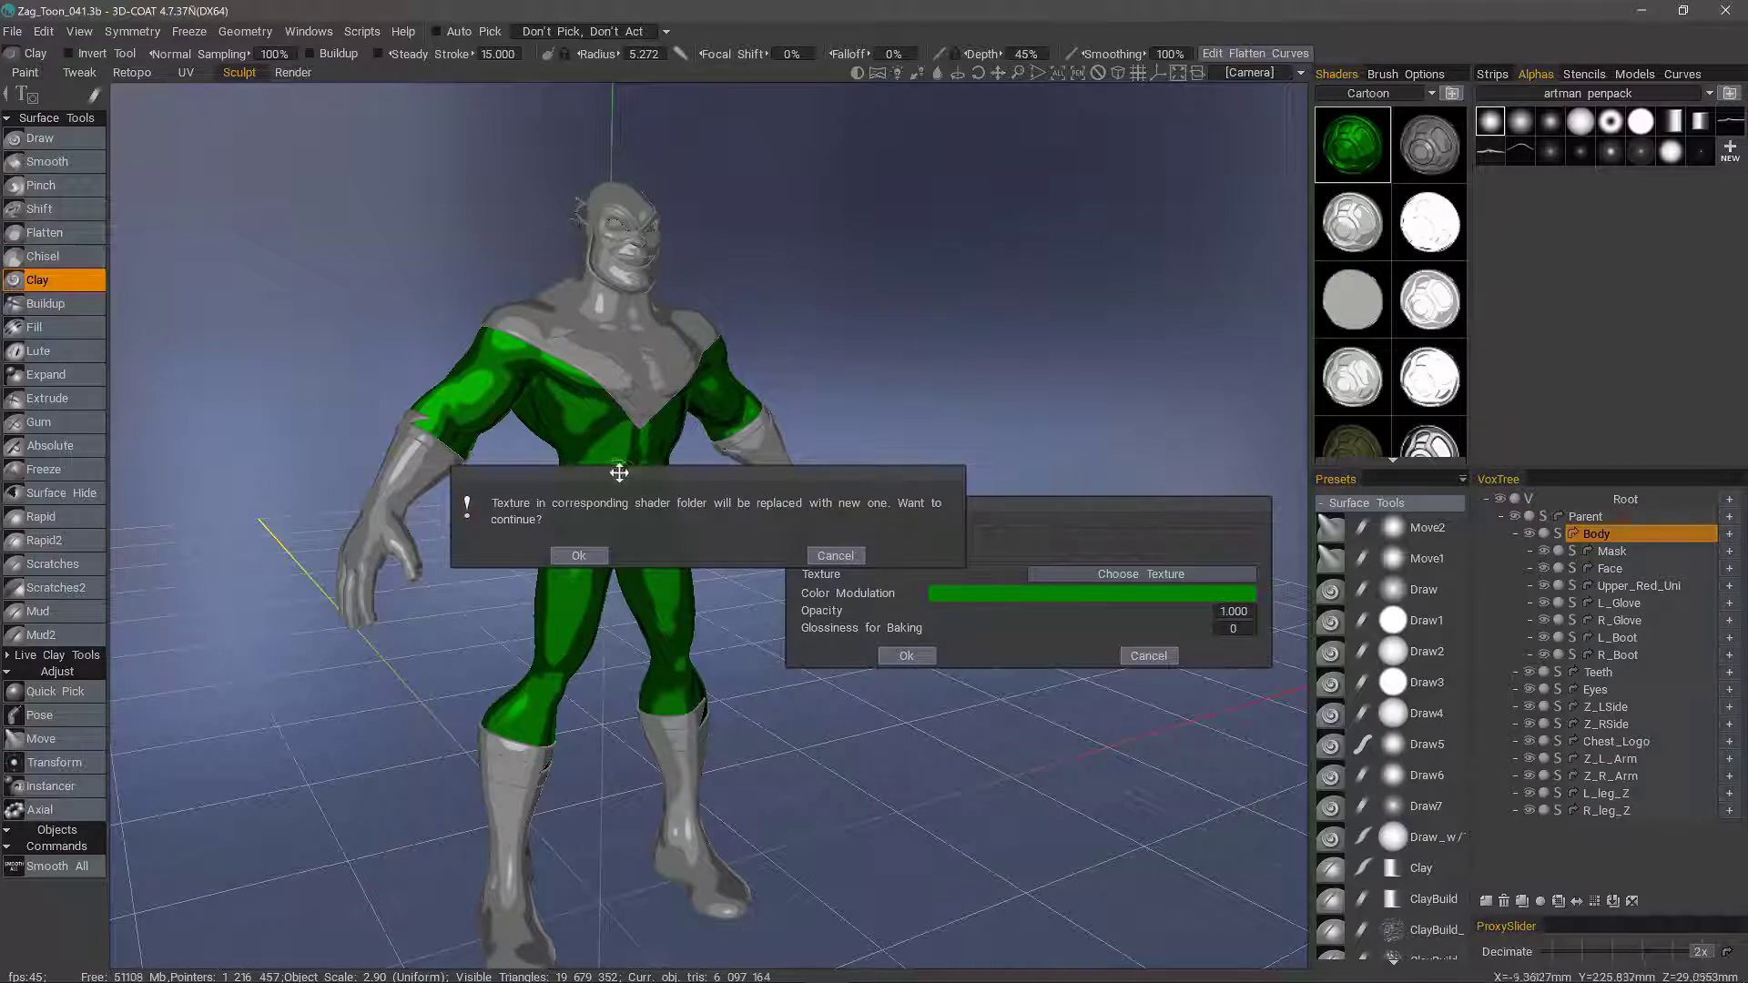
drag(626, 469, 1001, 215)
click(952, 301)
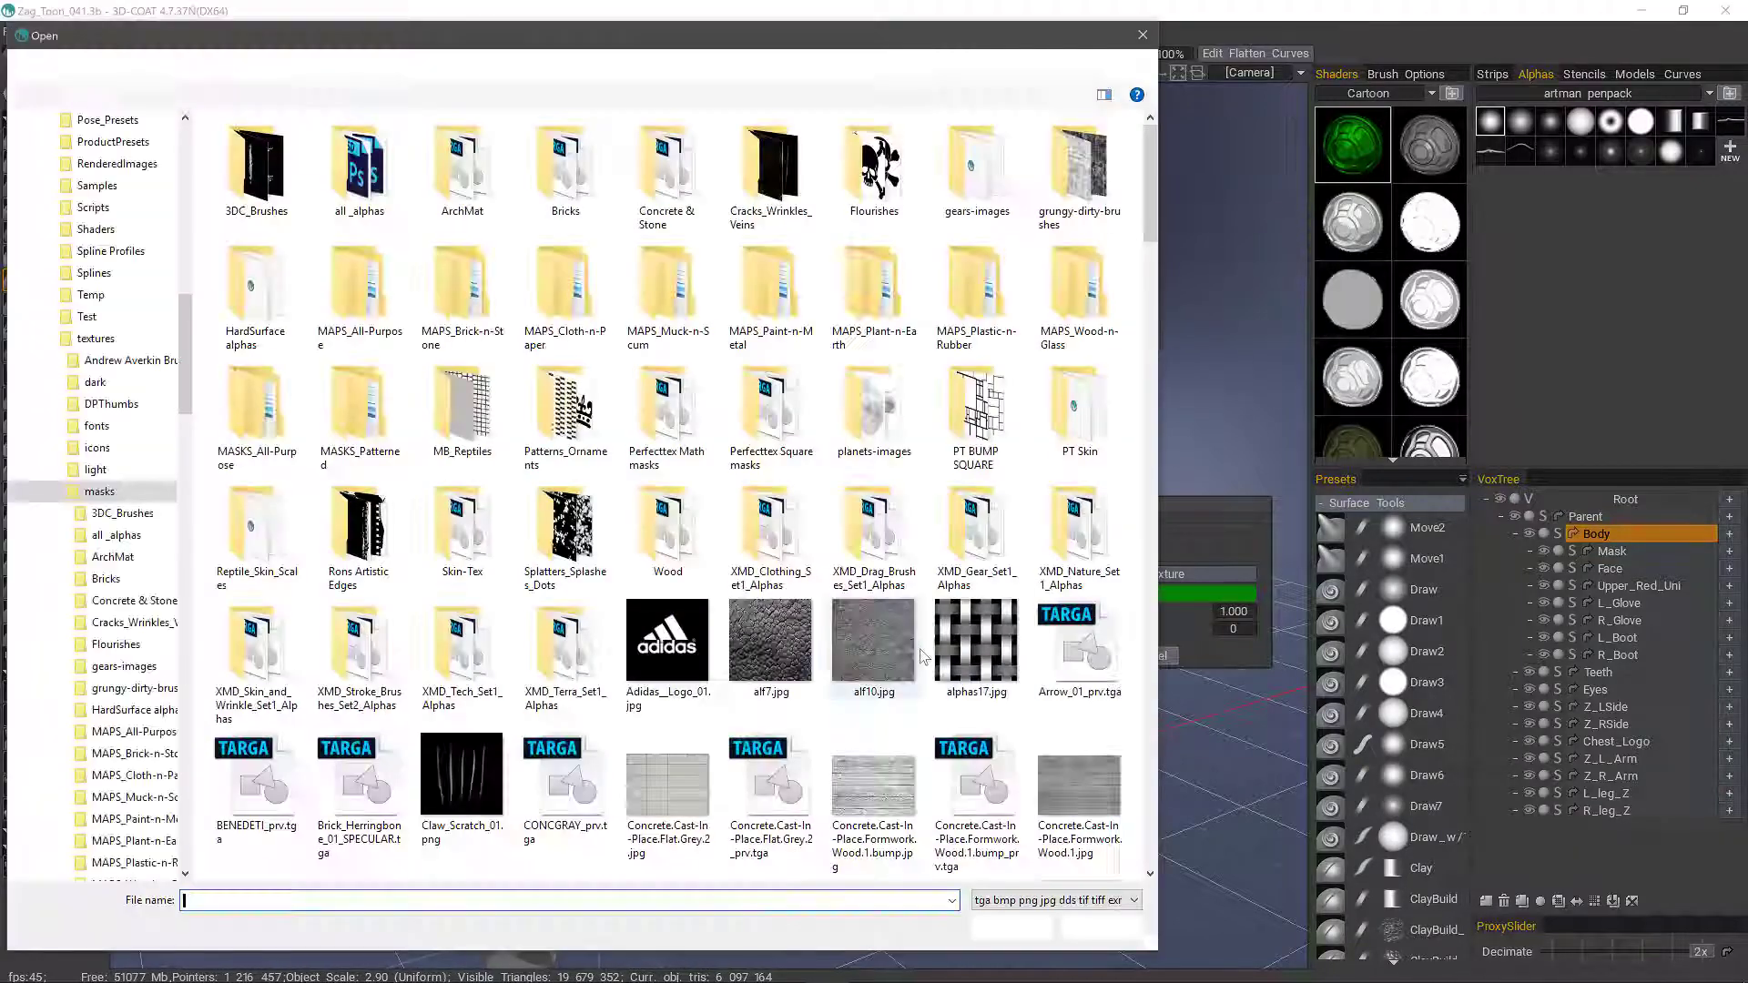
drag(1152, 200, 1153, 856)
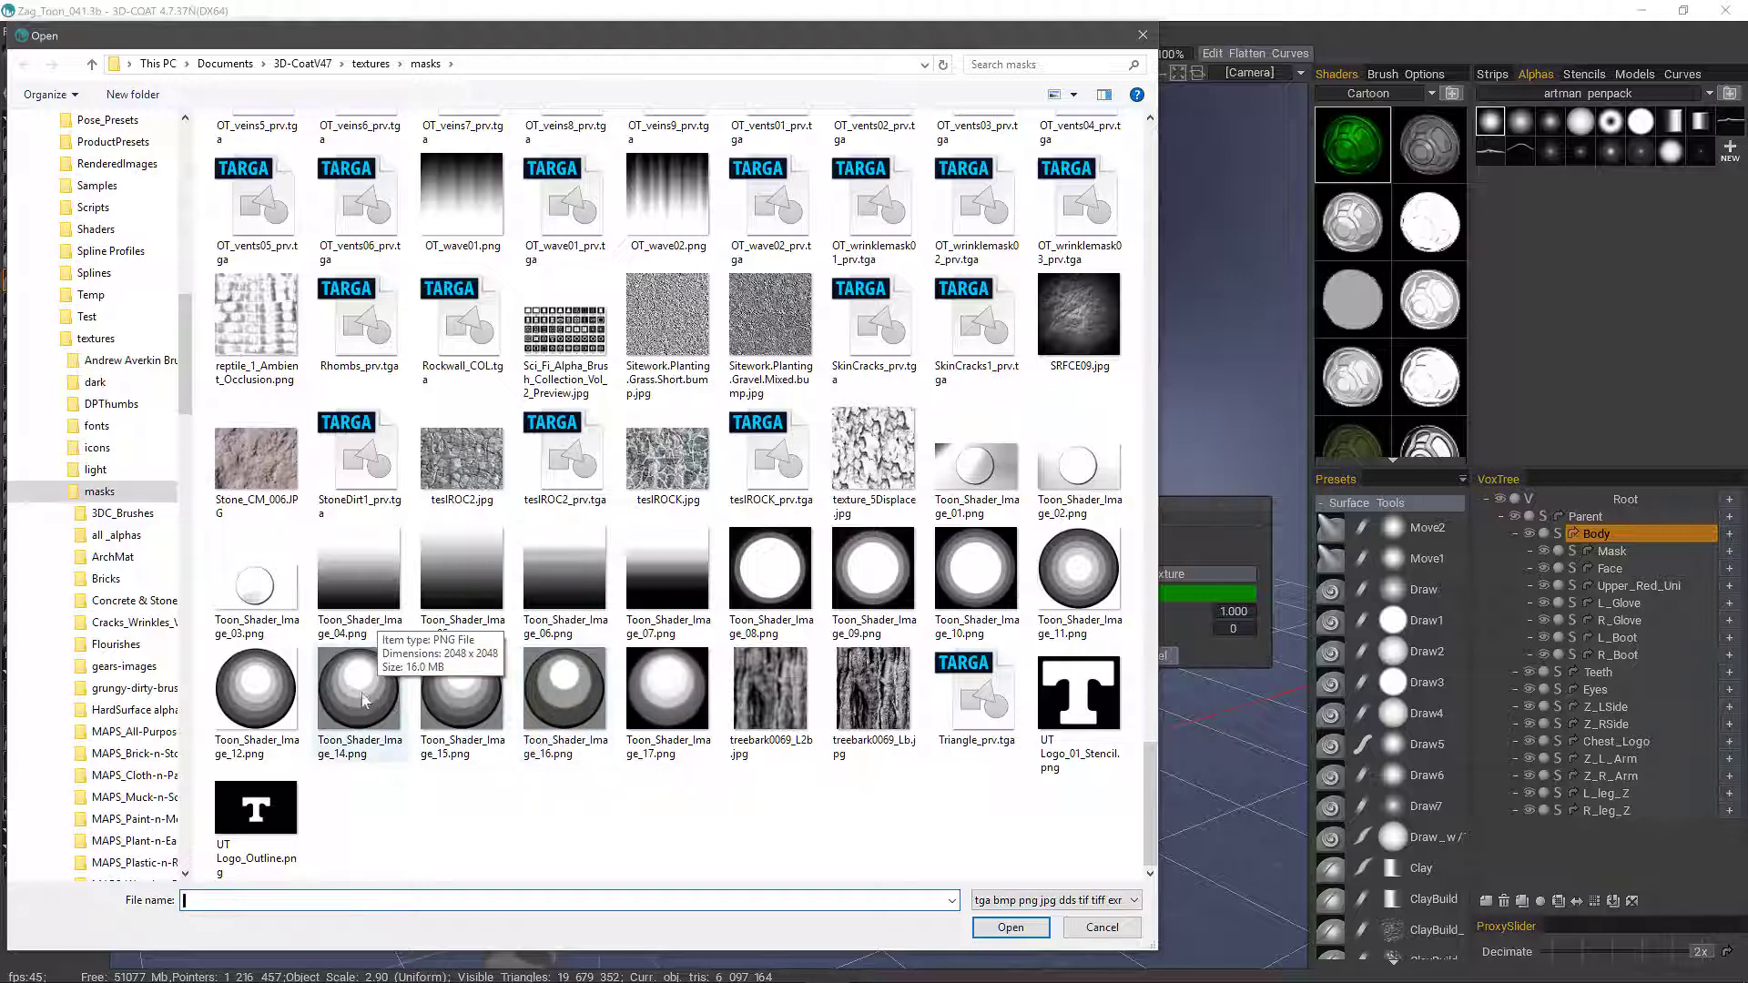
double_click(672, 695)
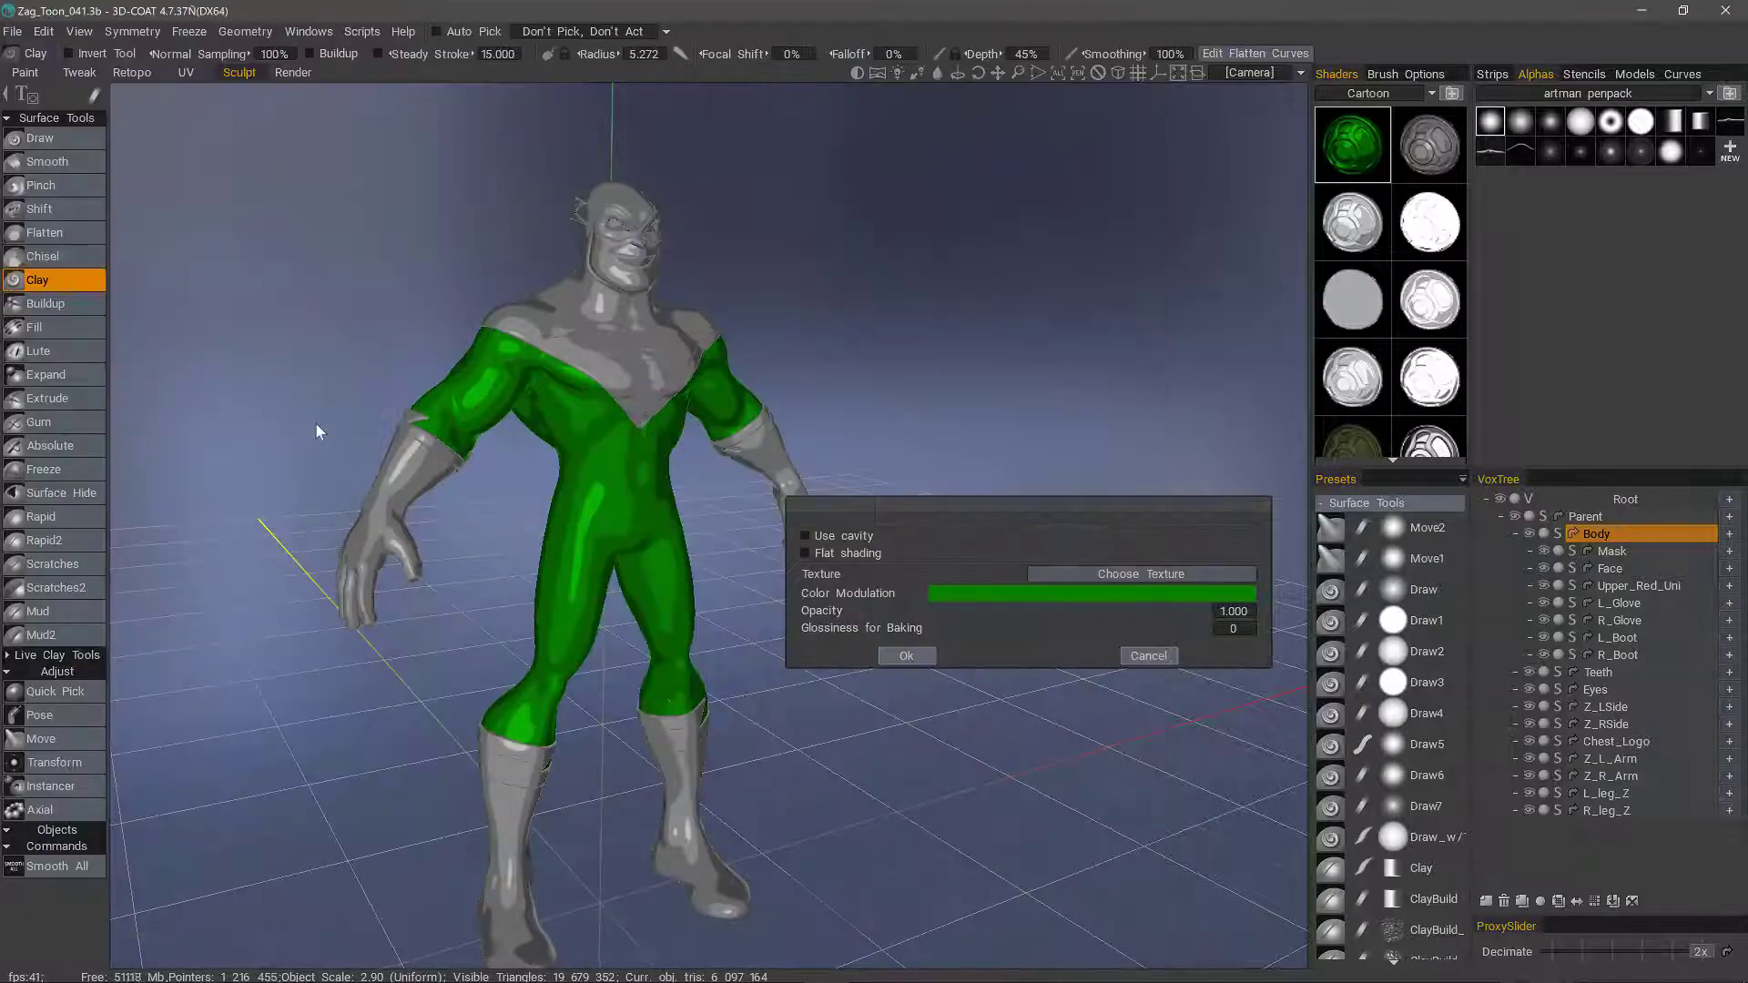
drag(291, 385, 305, 375)
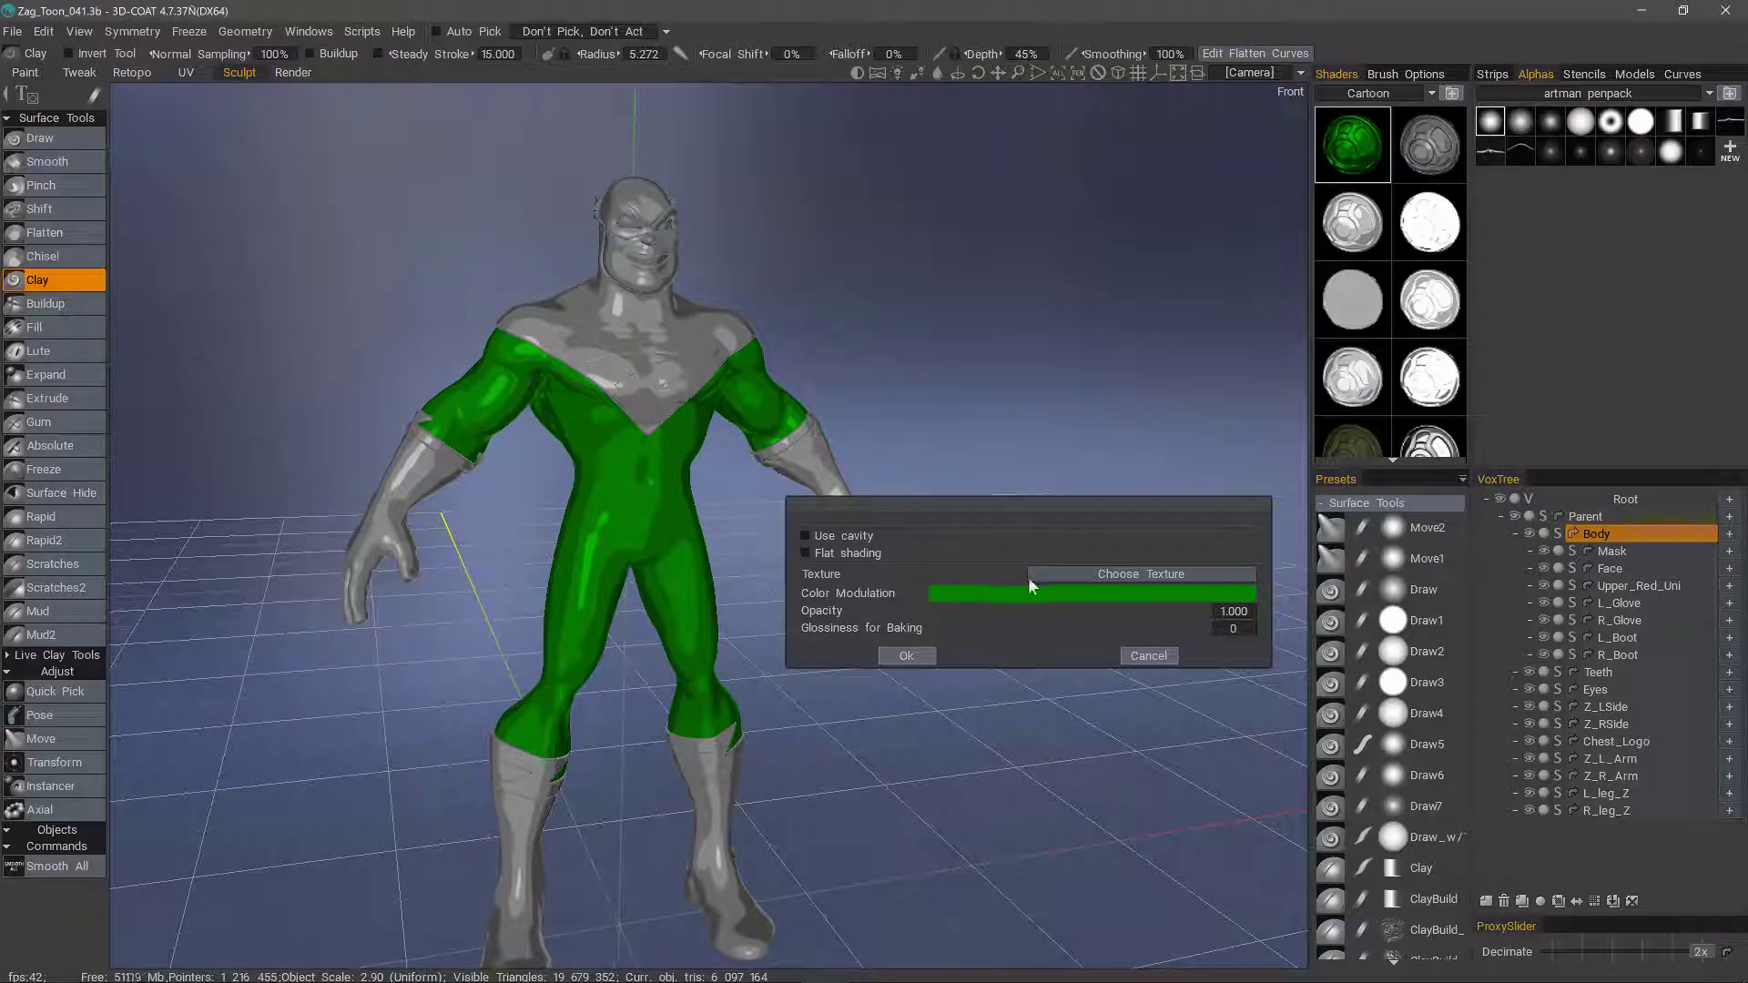
click(907, 656)
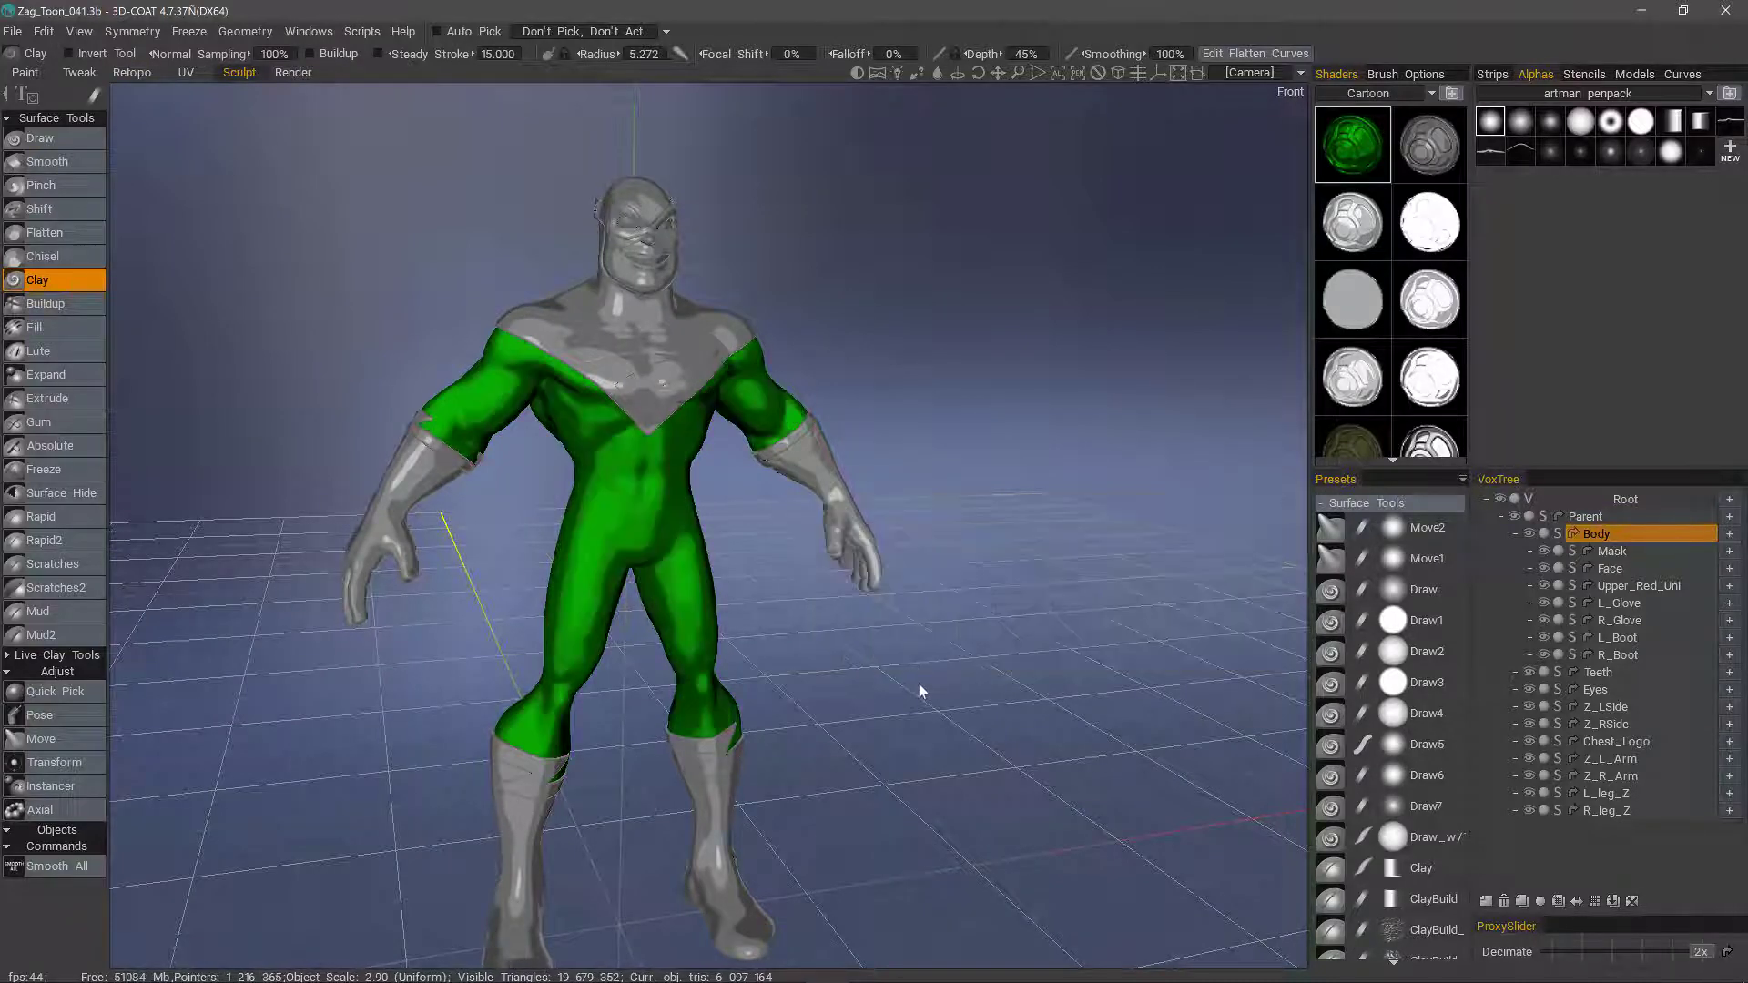
Construct a new shader from the green Toon Test shader and name it Toon Test1.
drag(944, 648, 347, 290)
key(KP_2)
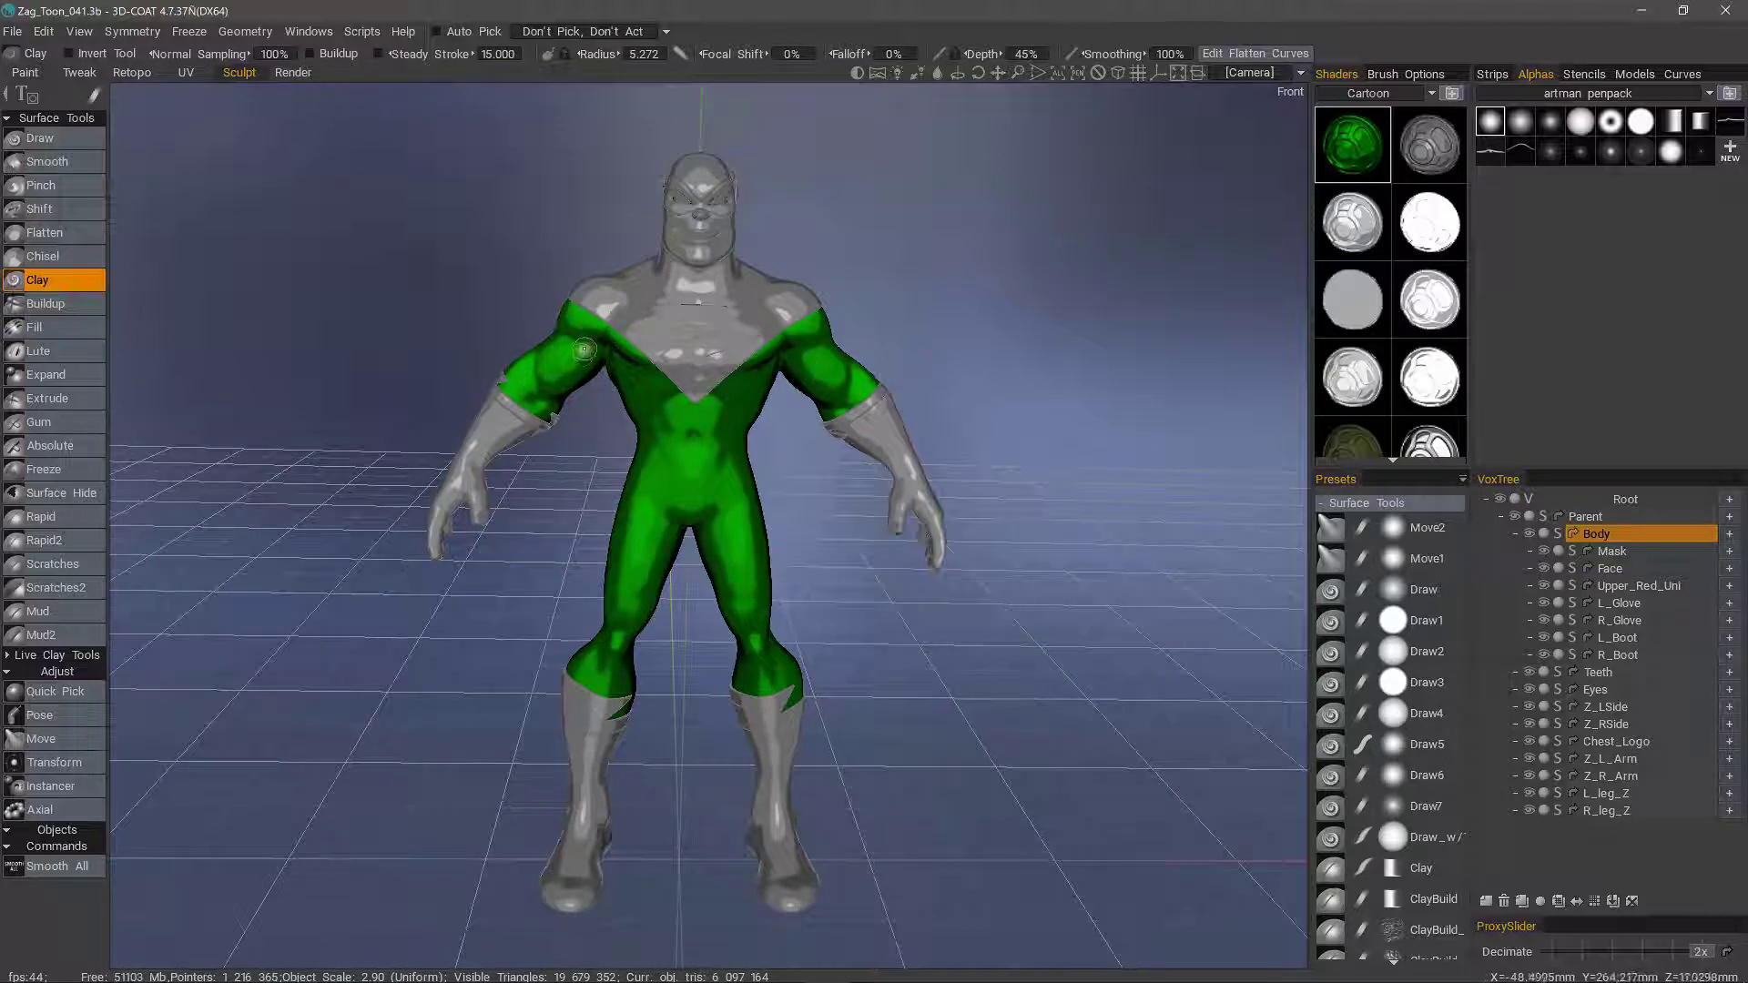
drag(919, 318, 957, 304)
right_click(1350, 153)
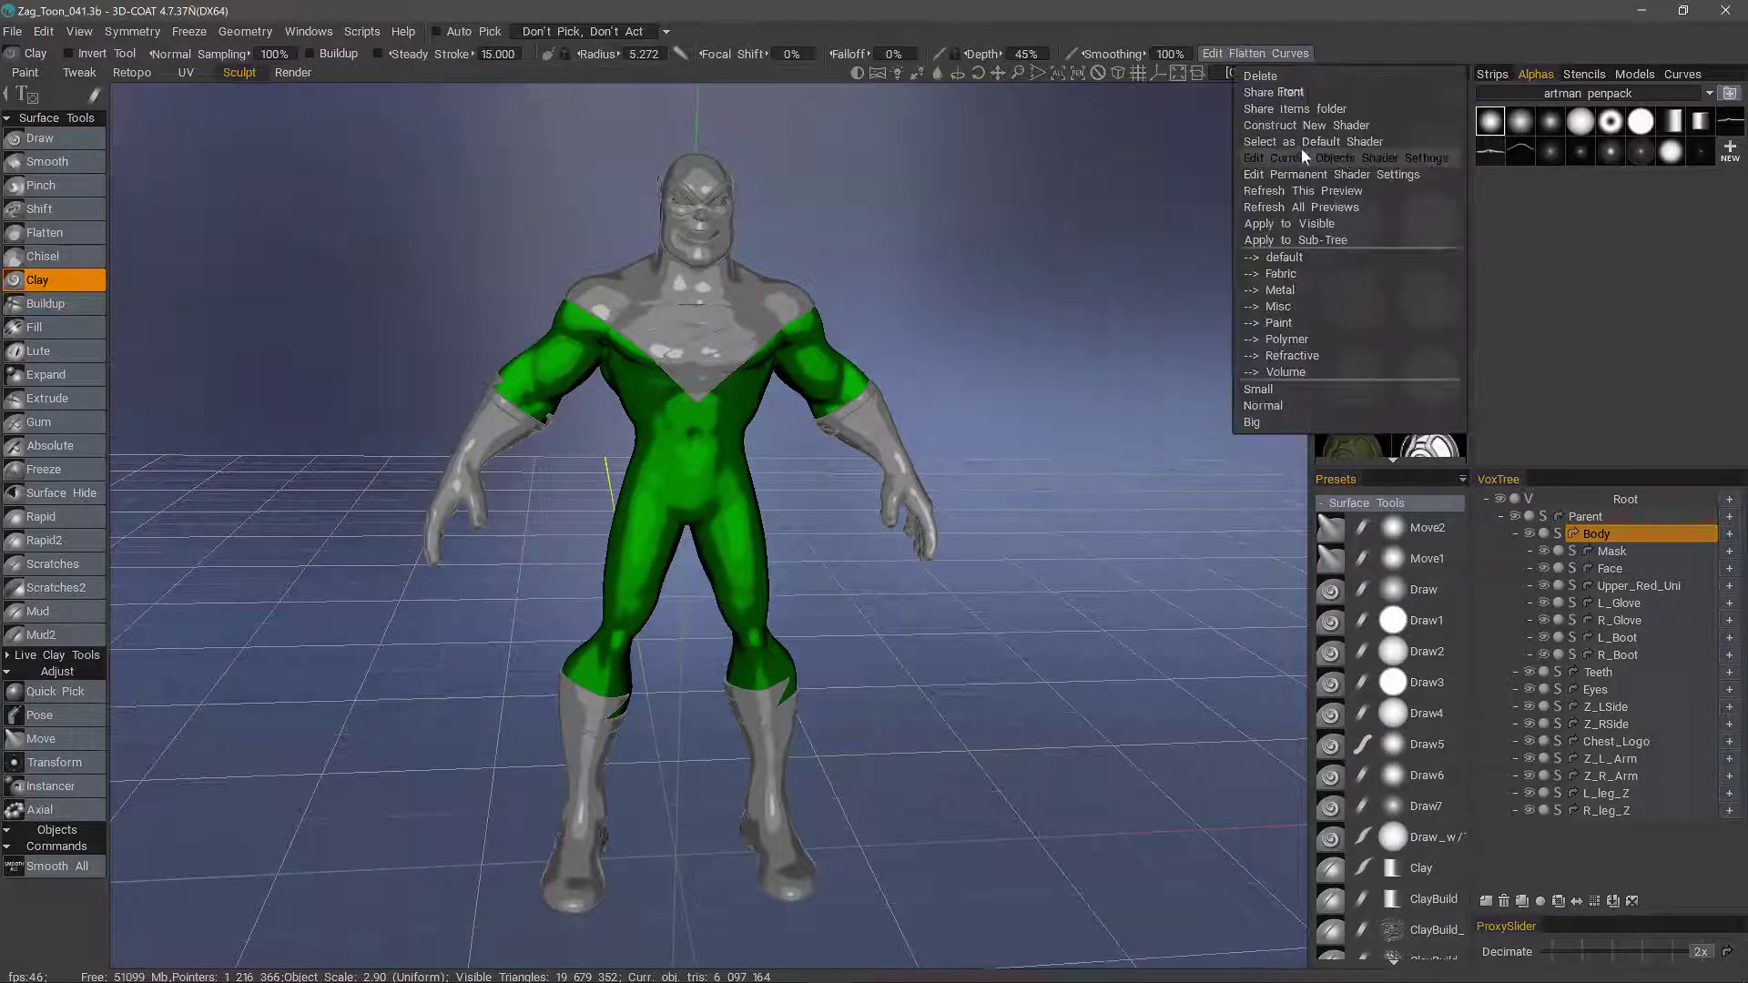
click(1273, 126)
click(844, 555)
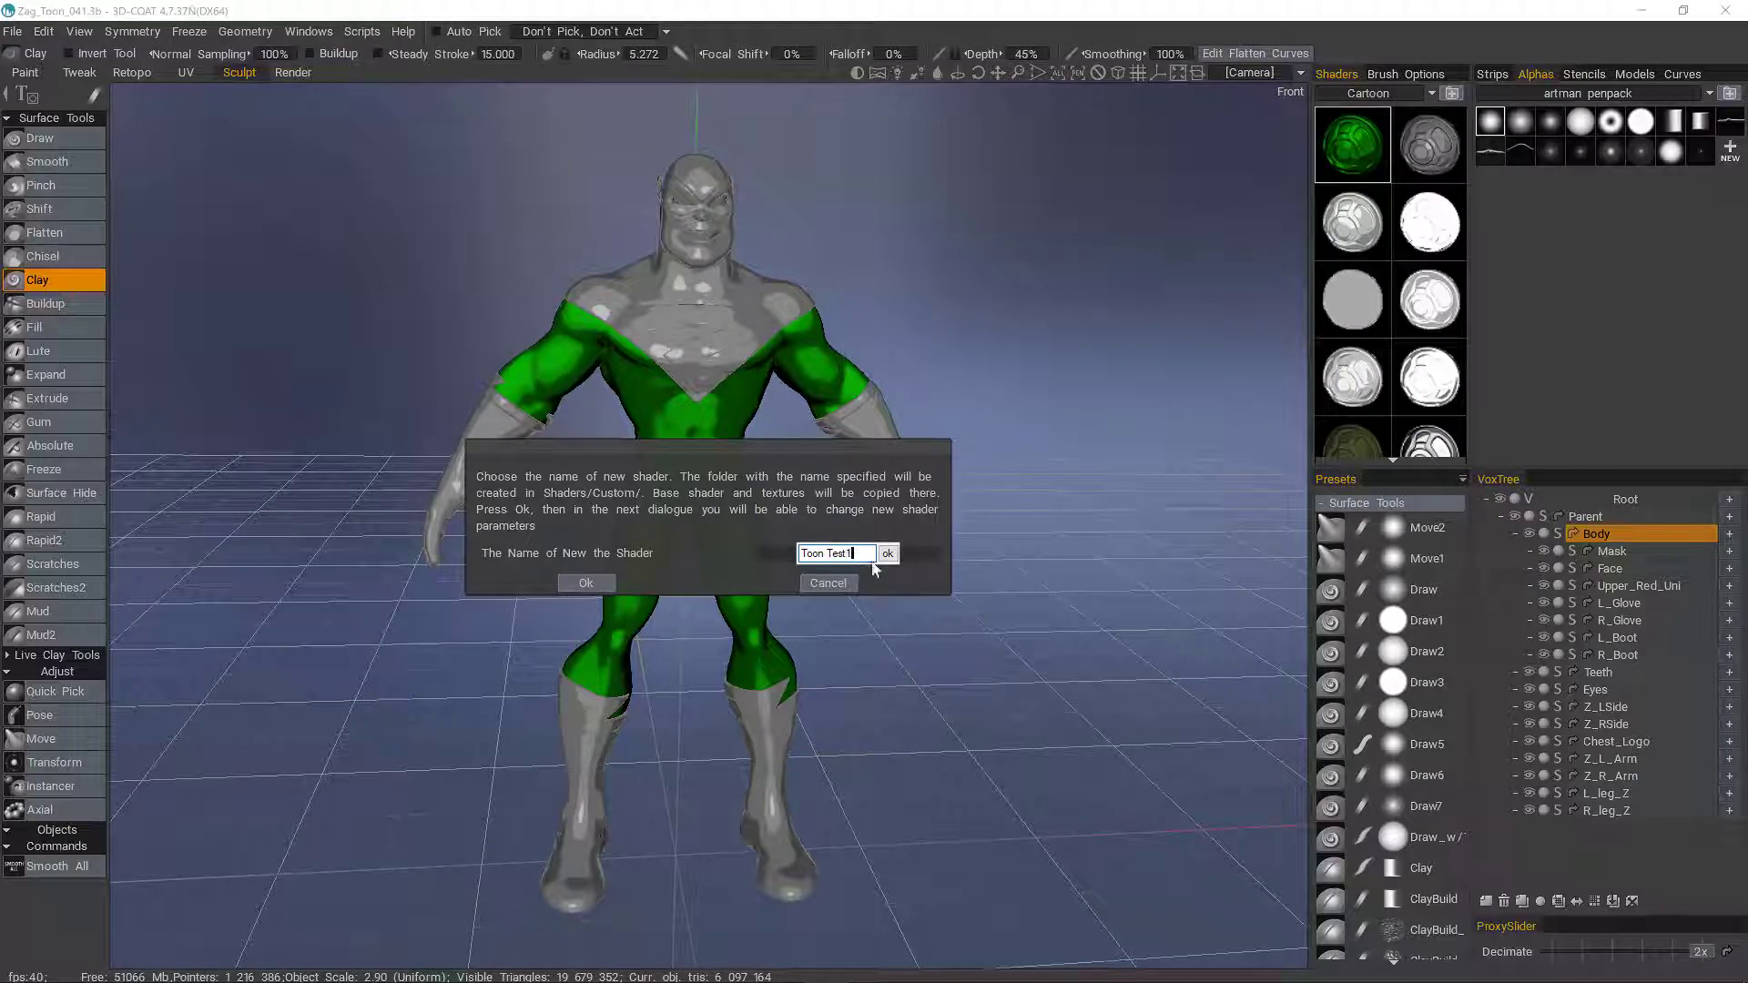
click(882, 554)
click(594, 583)
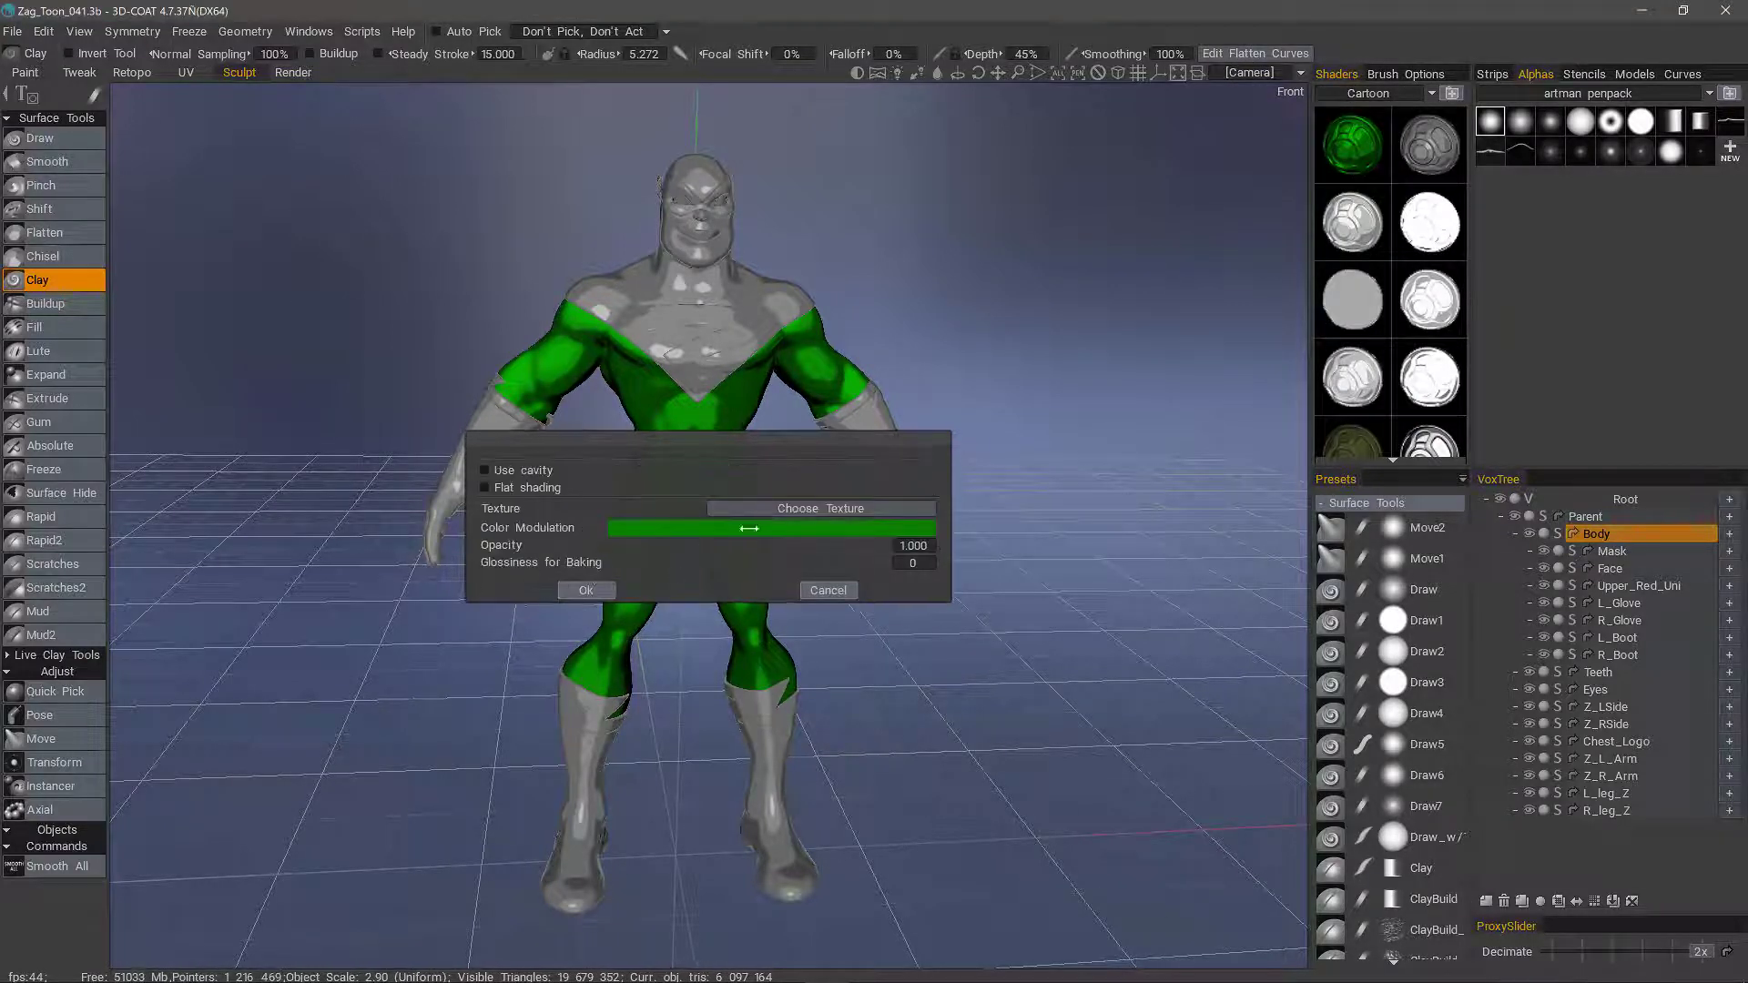
Set the new shader's Color Modulation to orange with hue about 32, saturation 99% and lightness 59%.
drag(789, 441, 1053, 511)
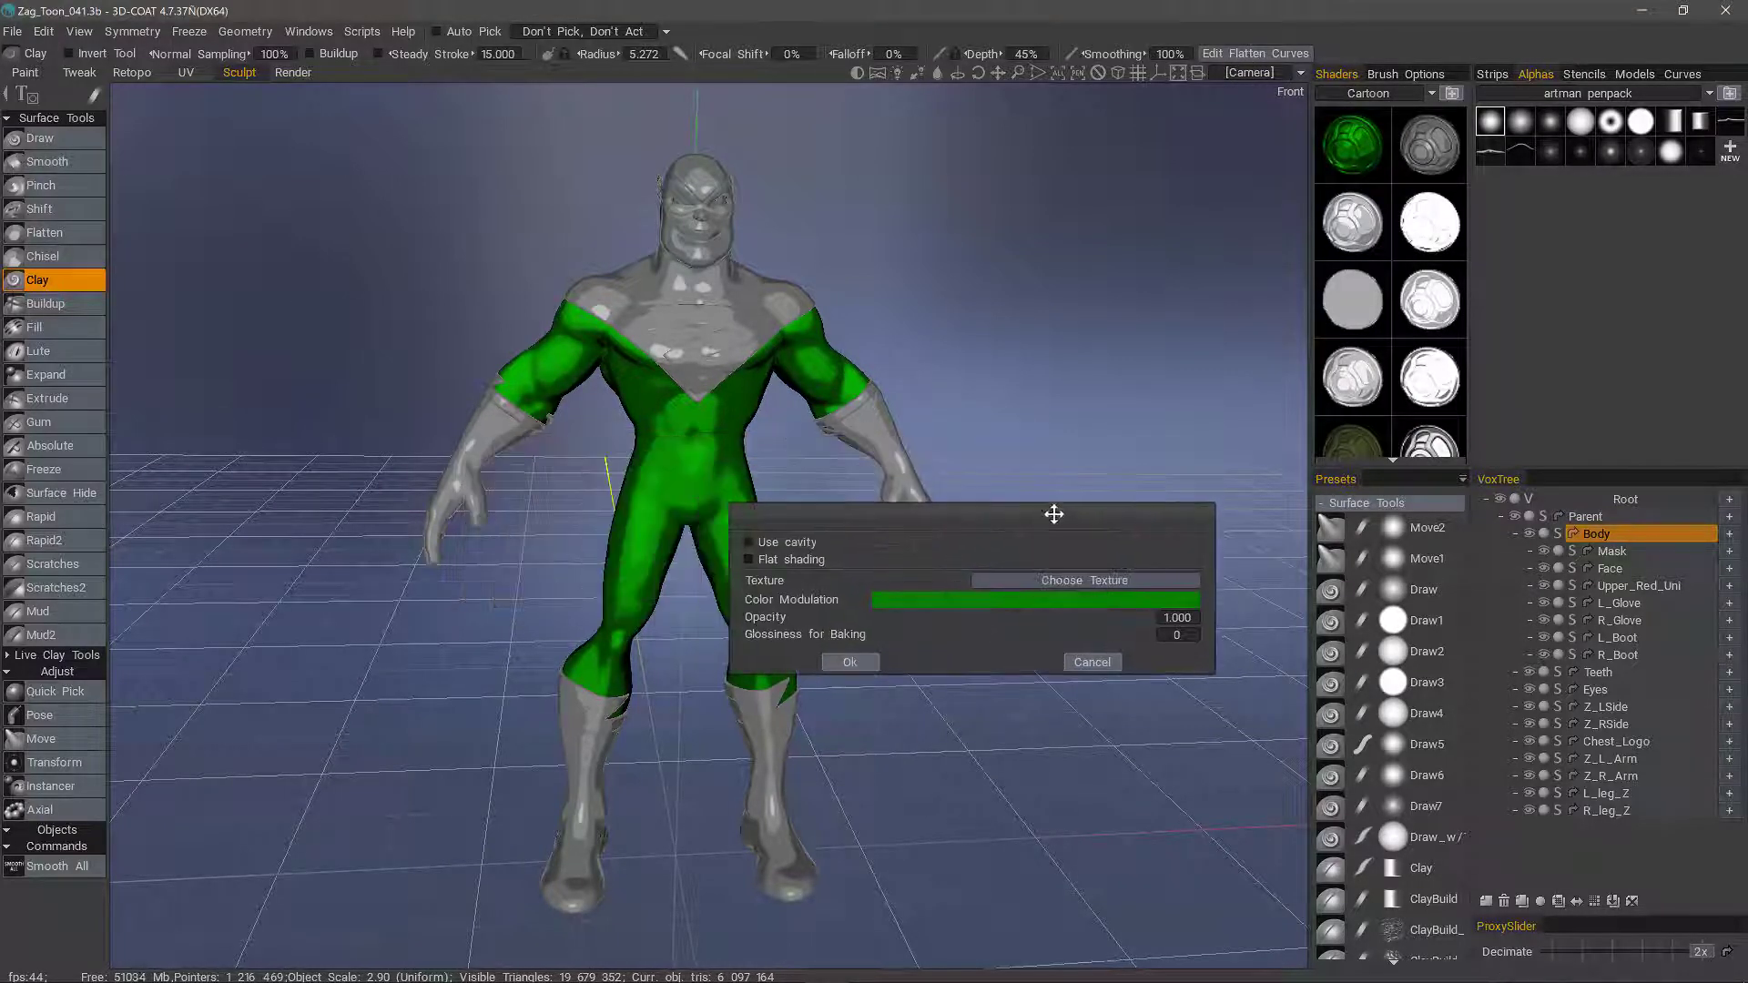
click(1040, 597)
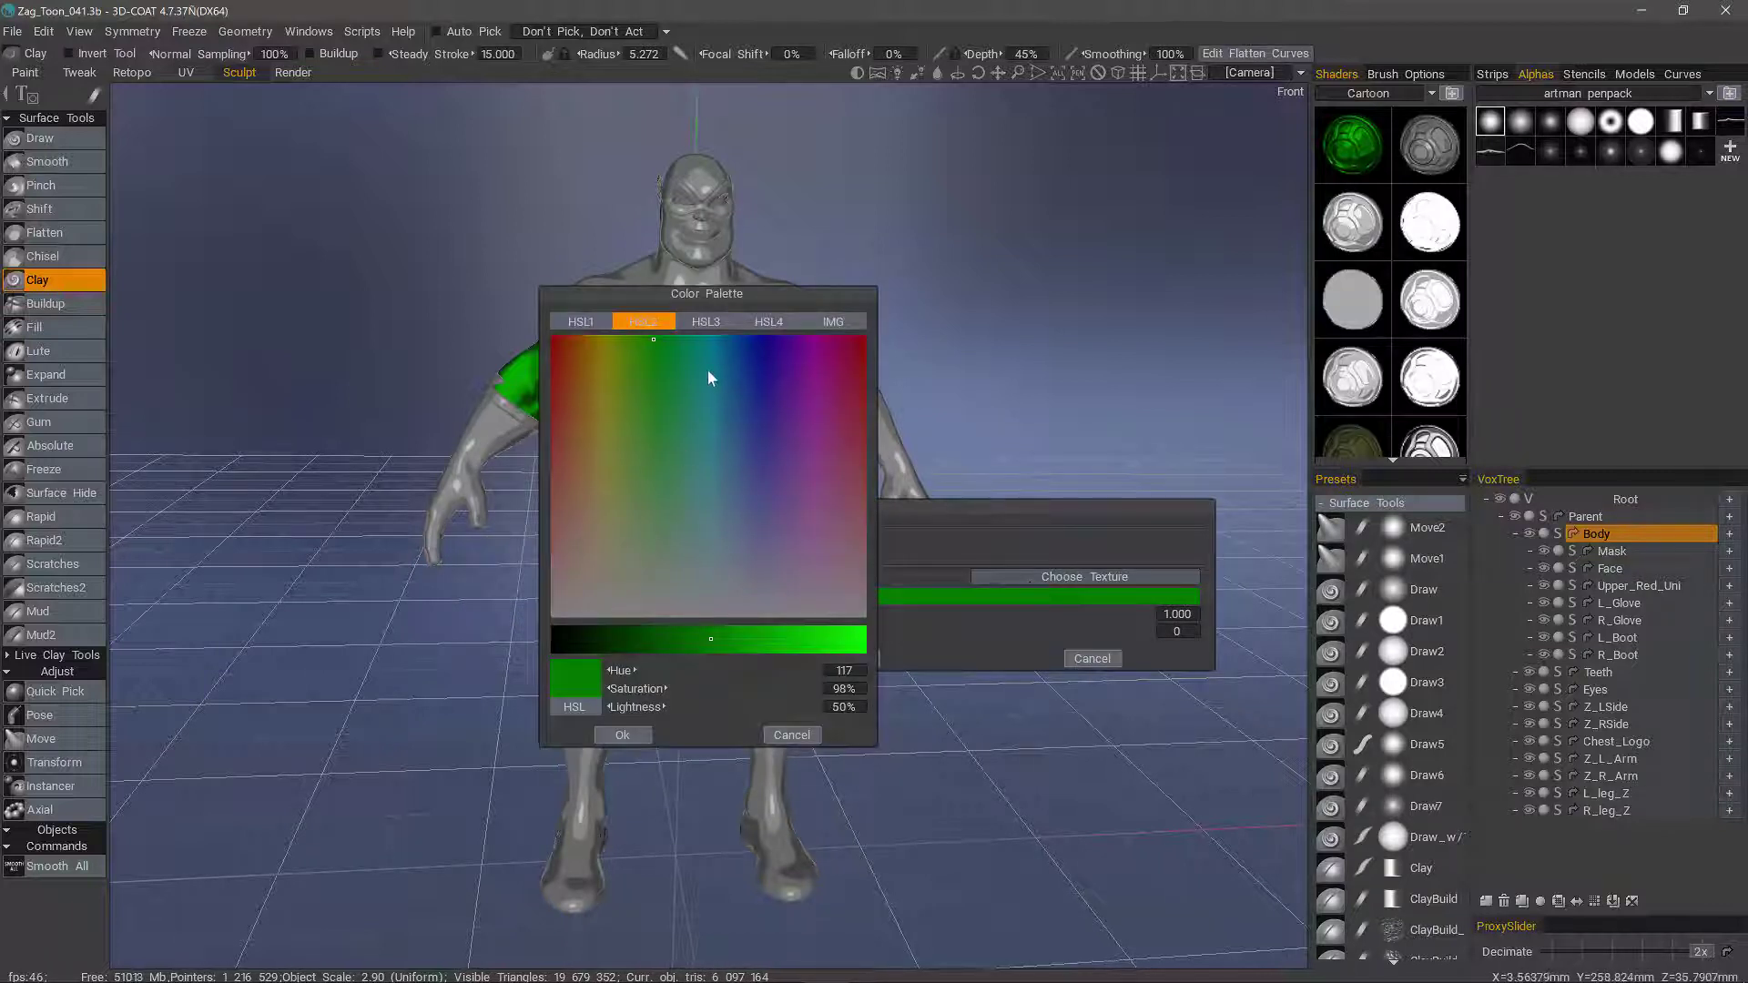
click(597, 384)
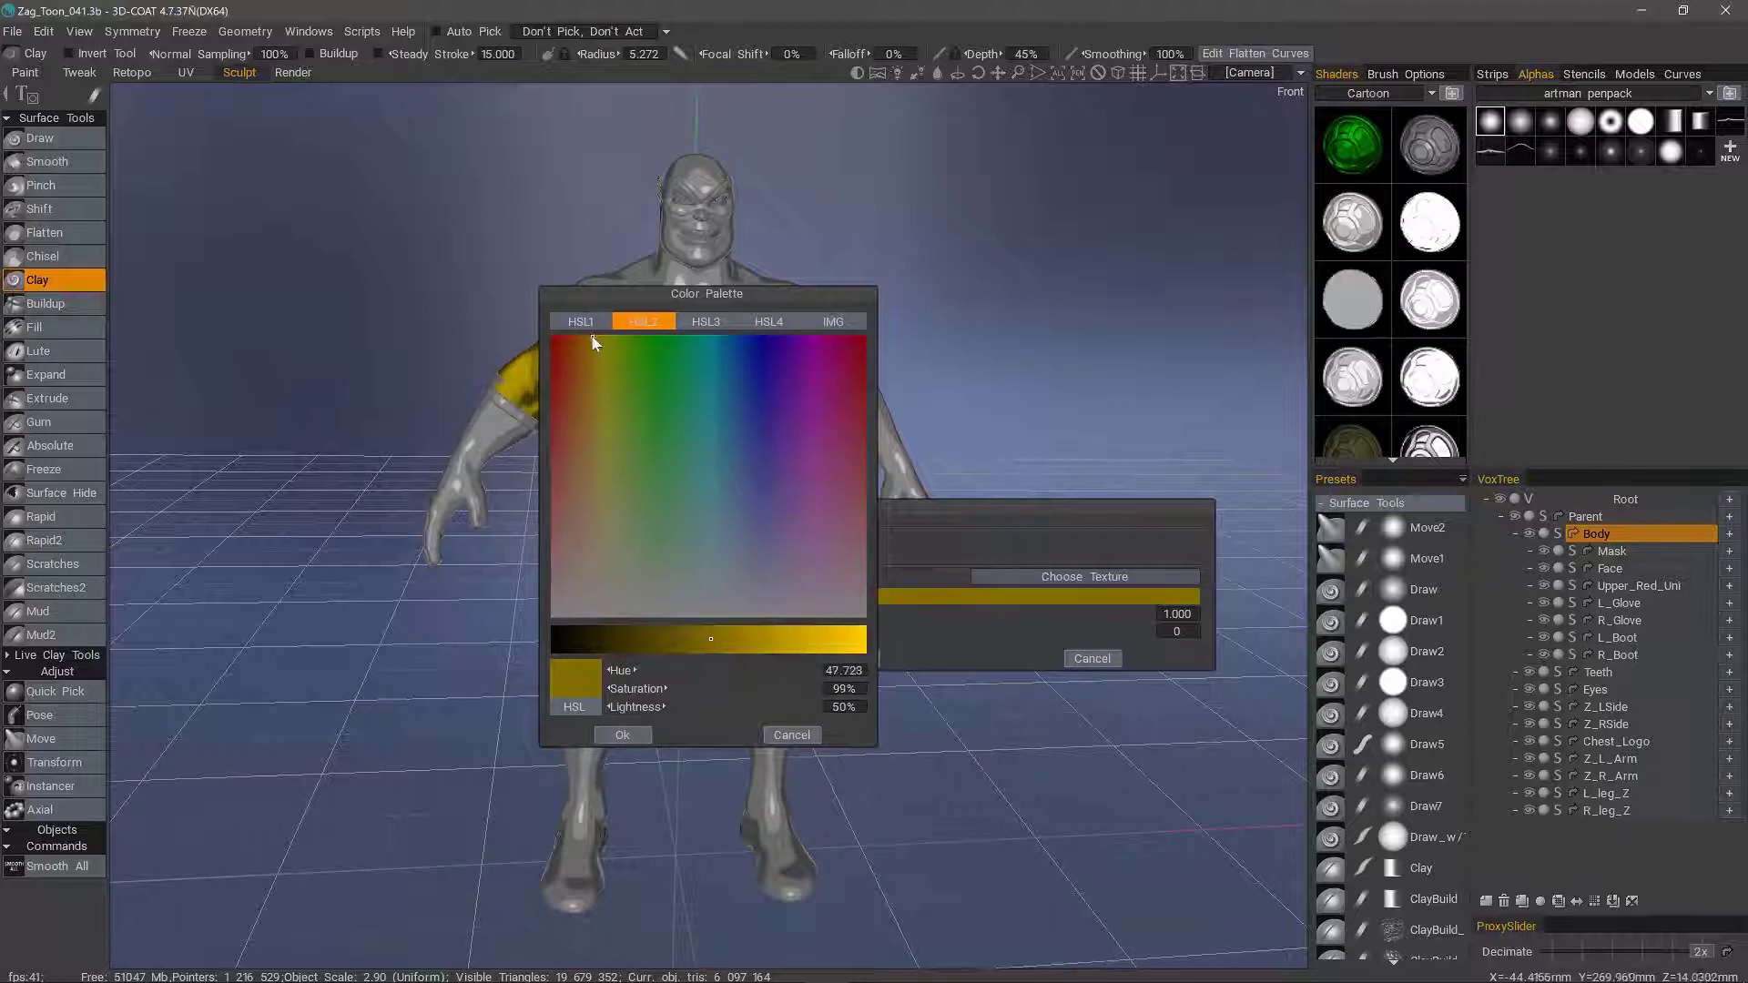
click(592, 335)
click(739, 642)
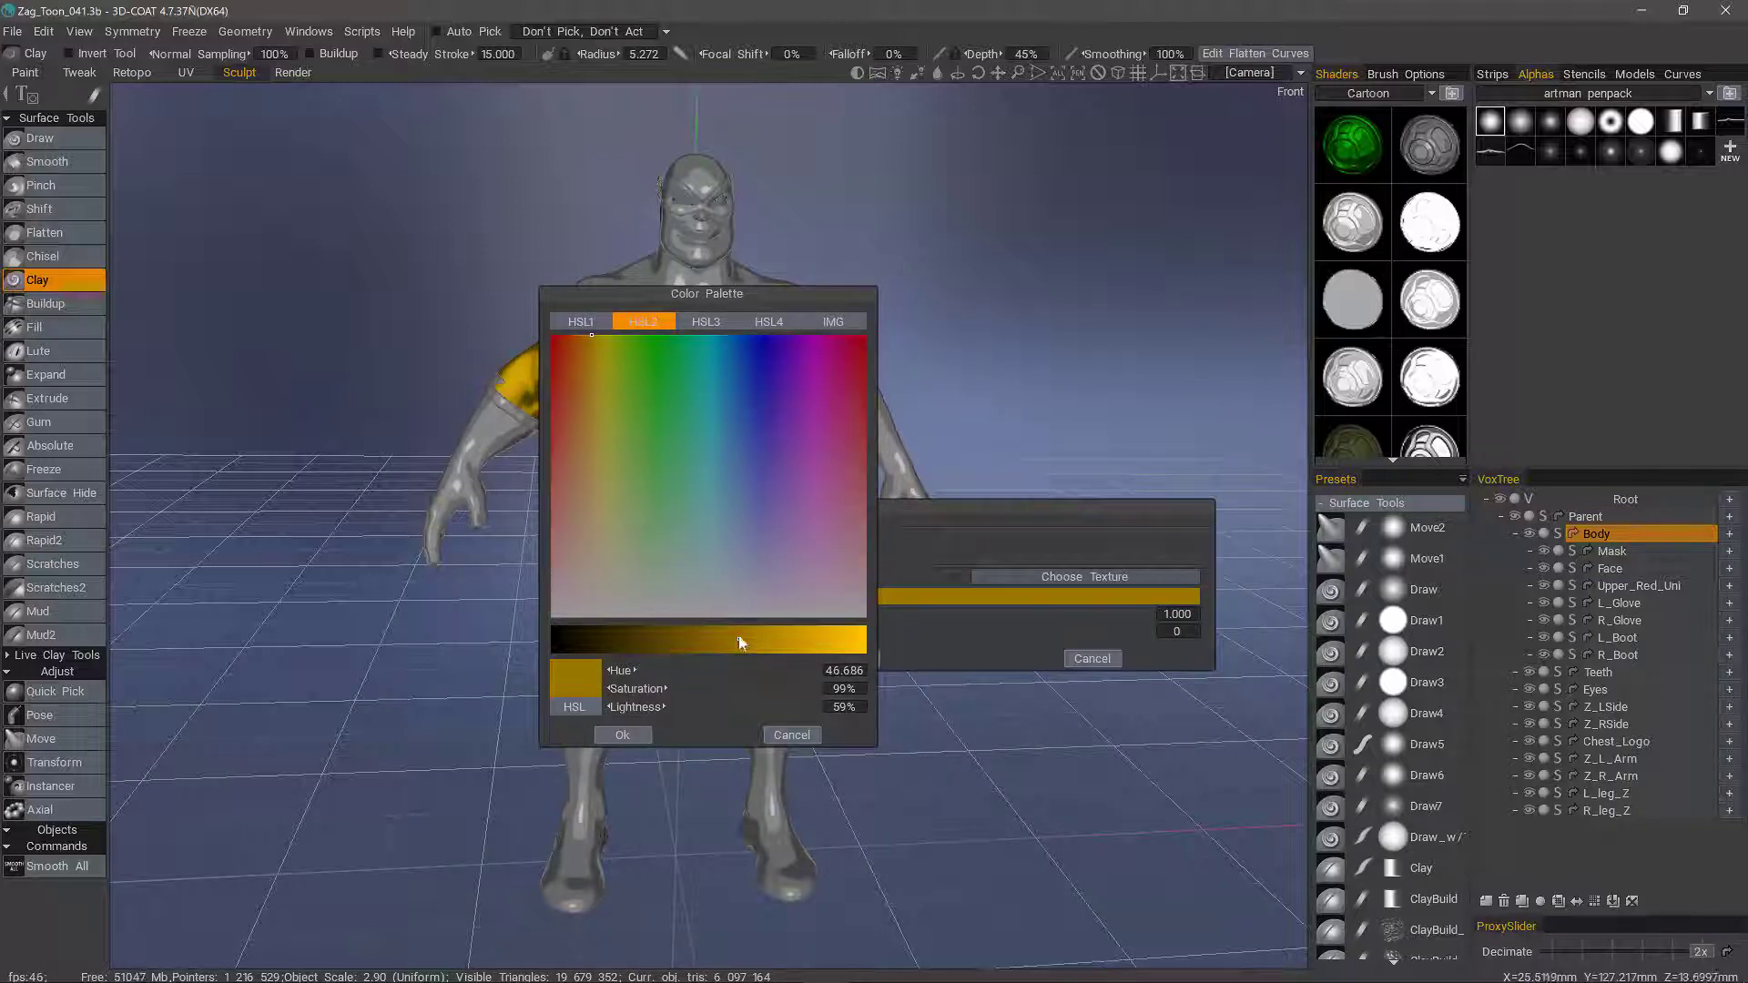
click(579, 335)
drag(747, 292, 912, 472)
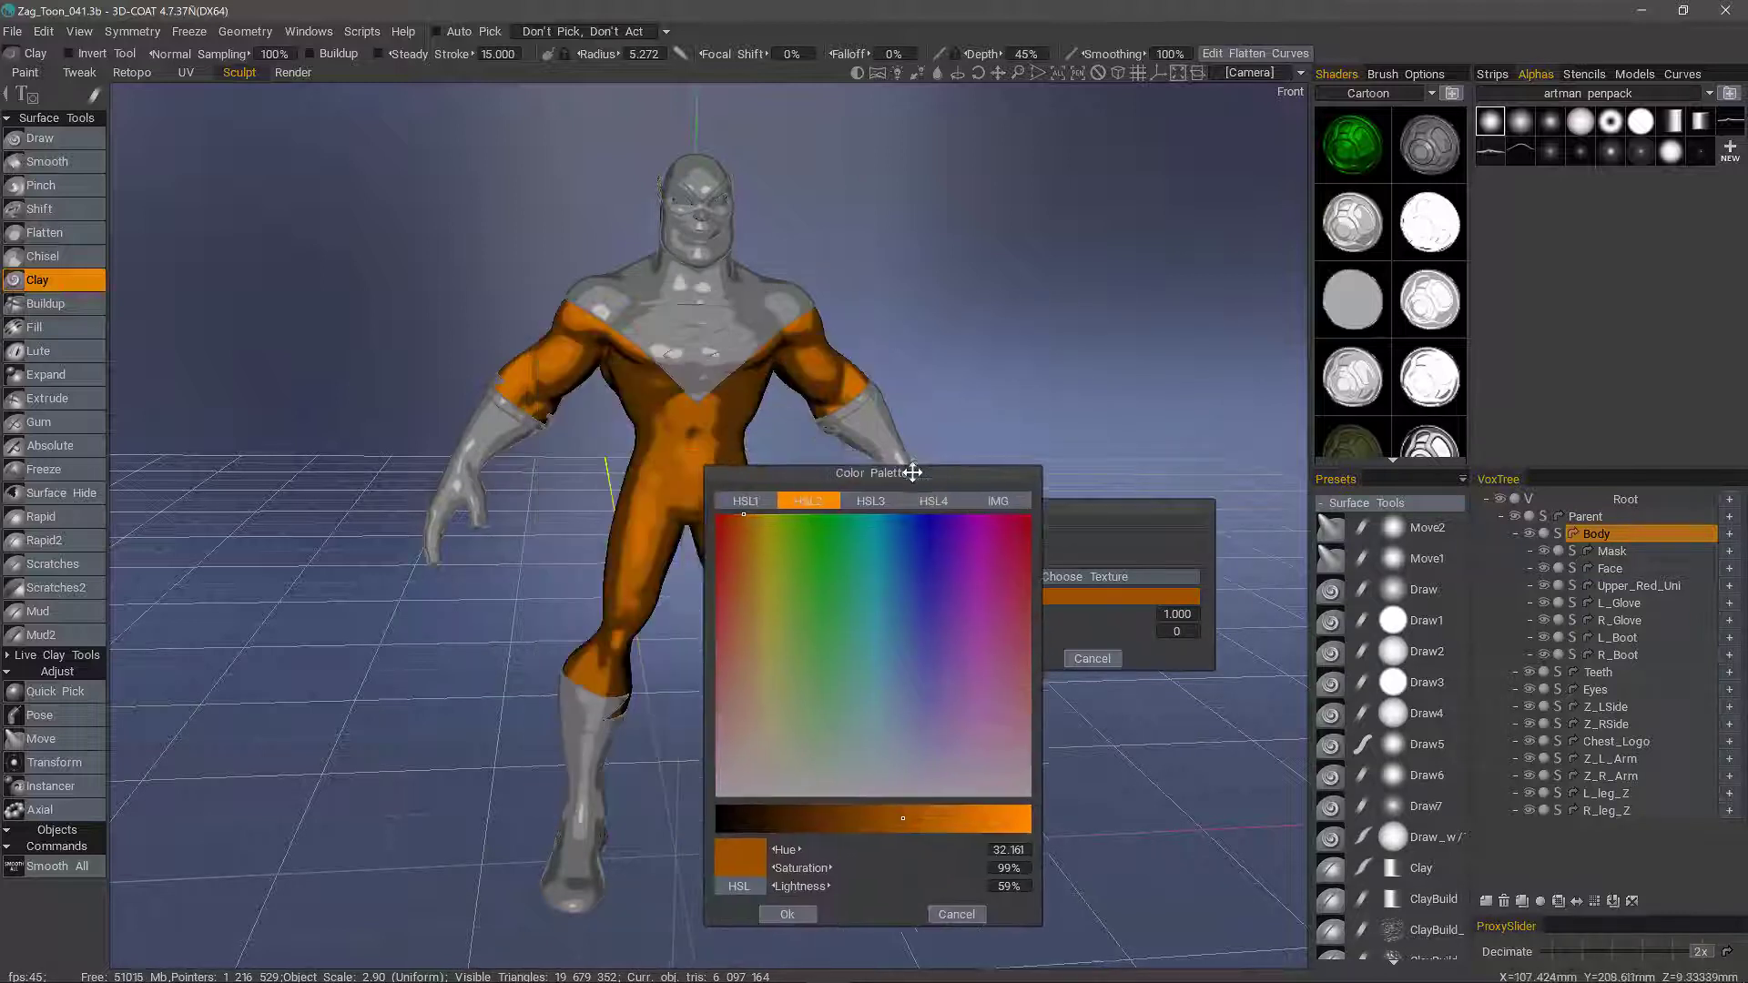
click(794, 865)
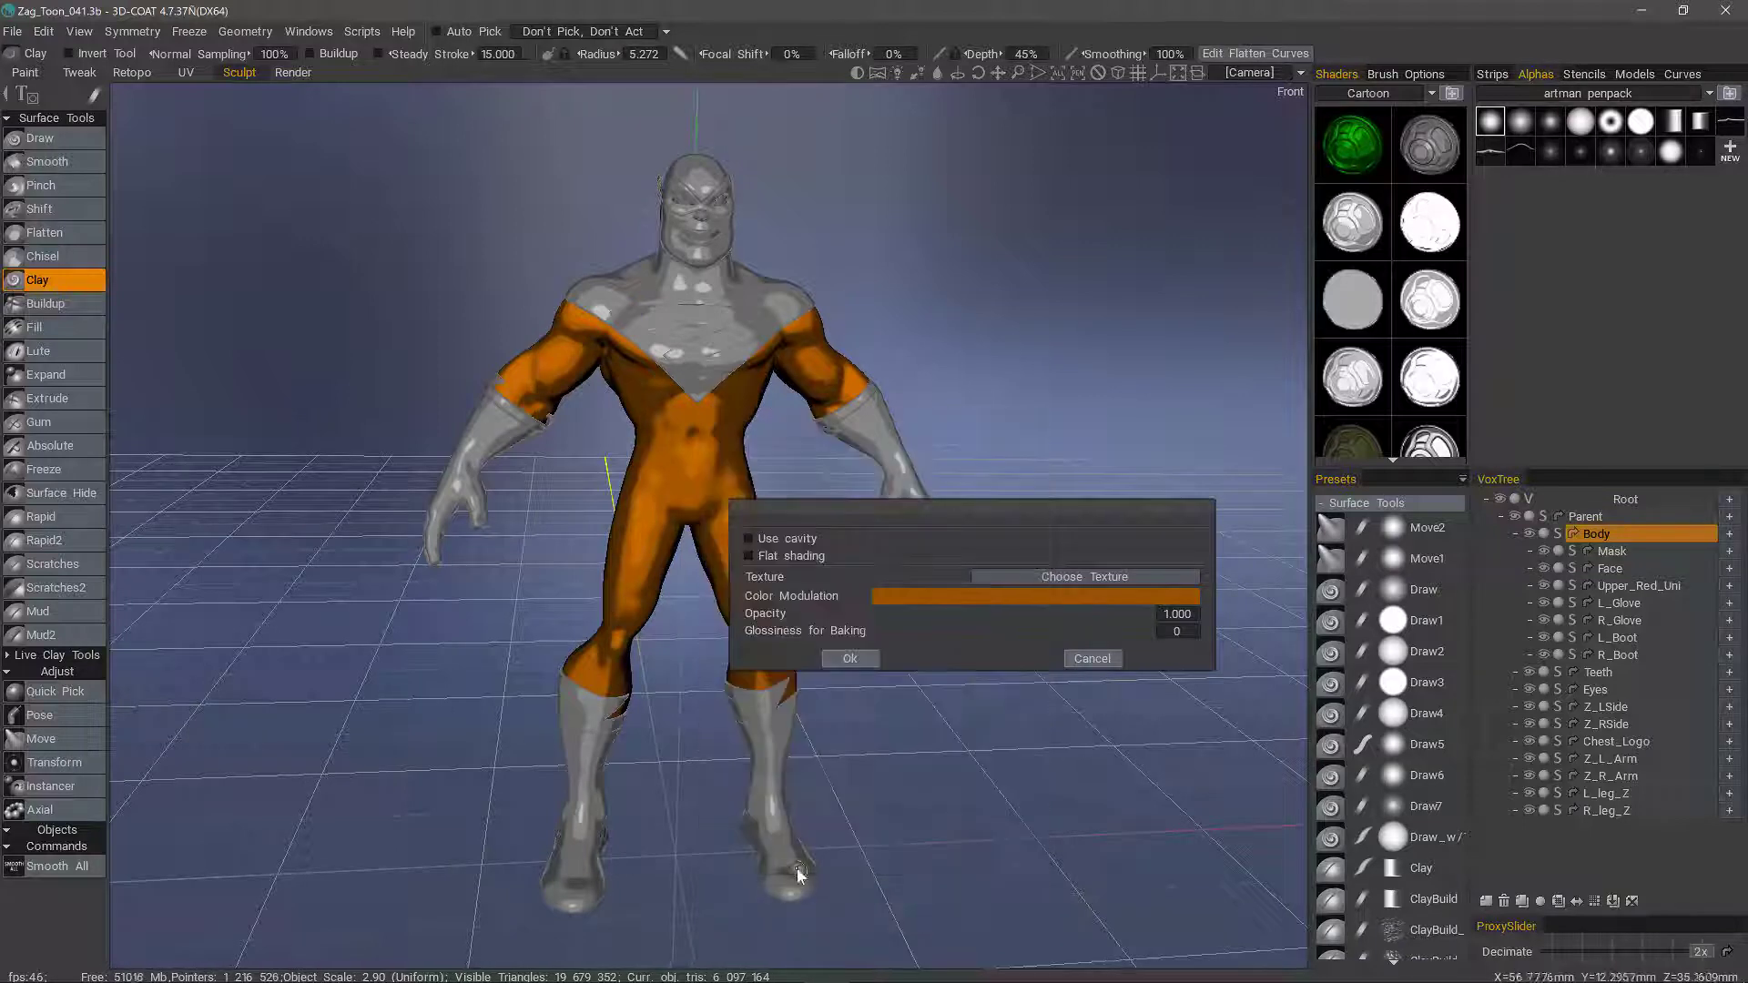
Turn on Use cavity and set the cavity color to dark brown with hue about 42.5, saturation 97% and lightness 19%.
click(750, 537)
click(751, 547)
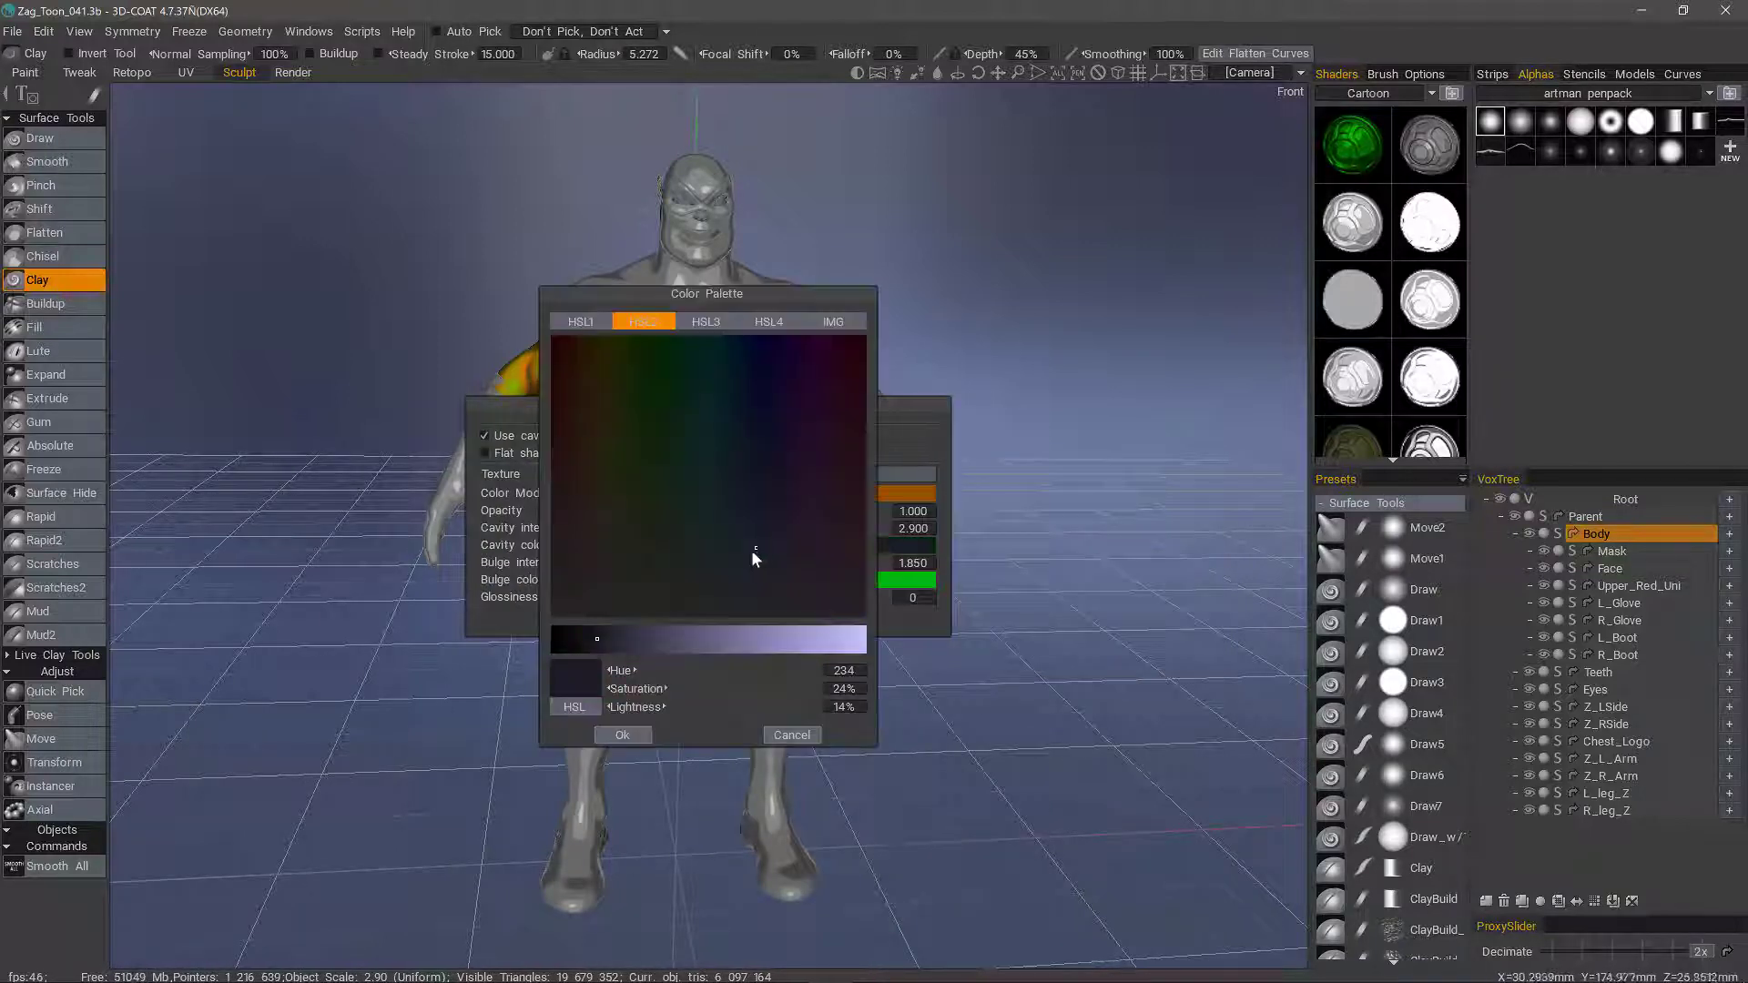
click(612, 640)
click(587, 341)
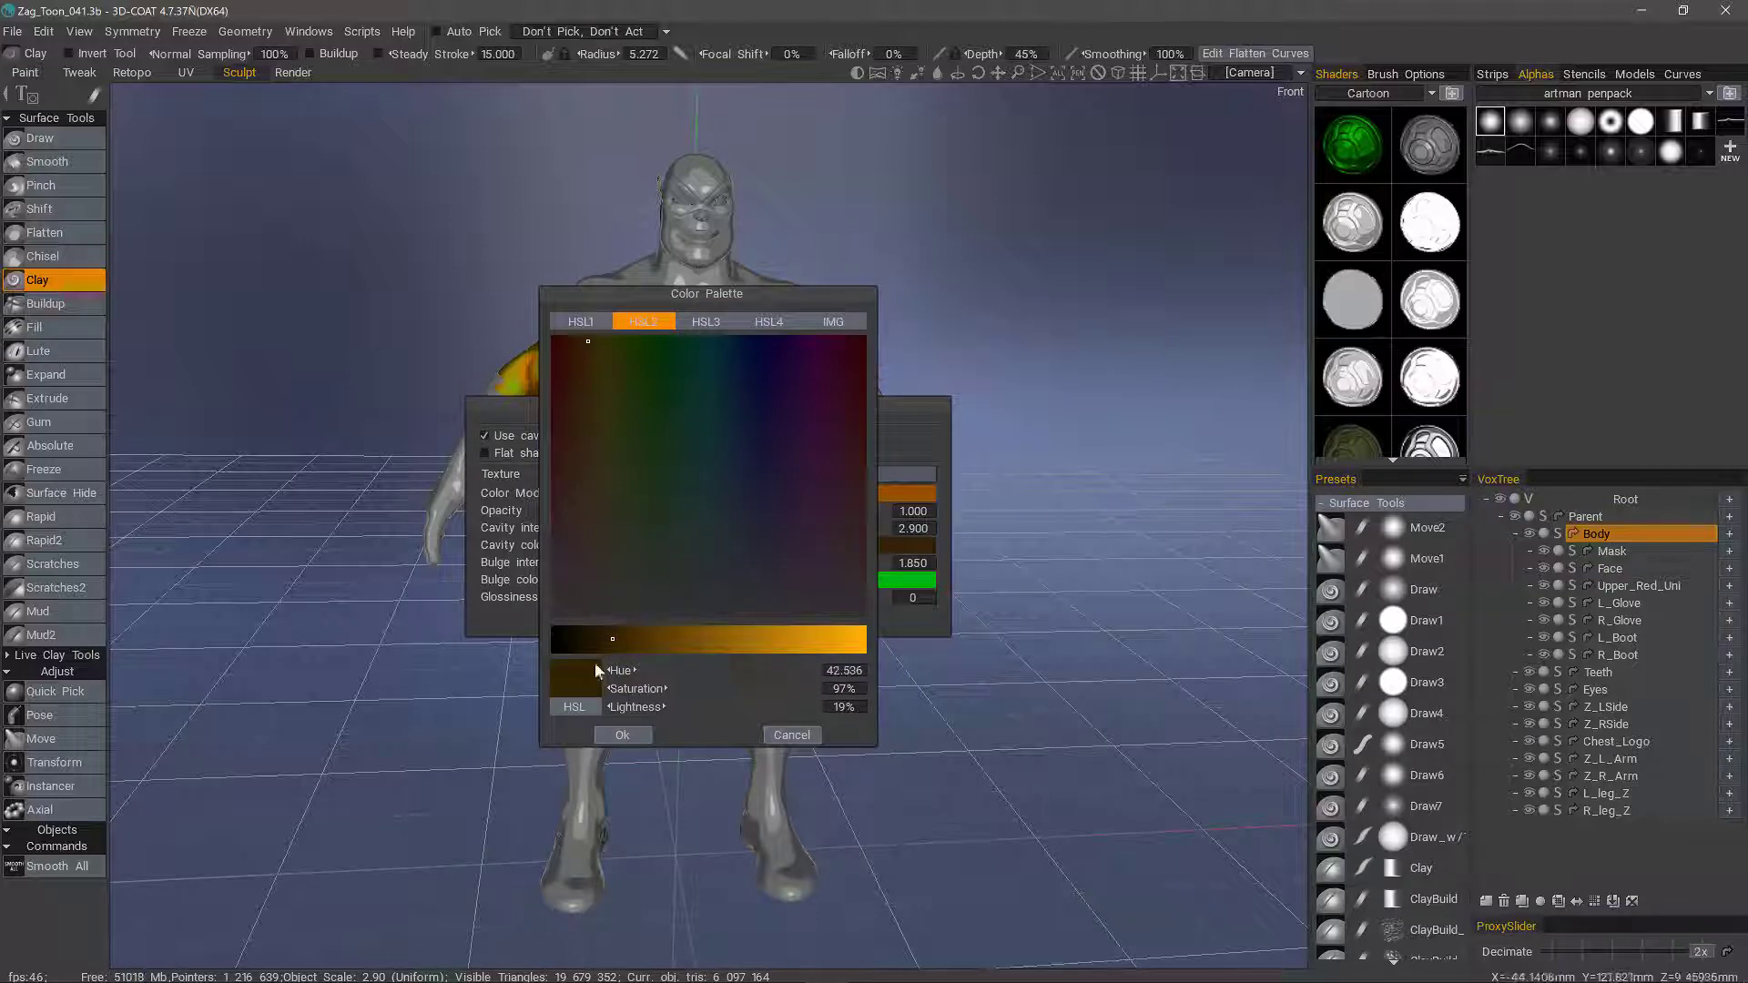
click(622, 735)
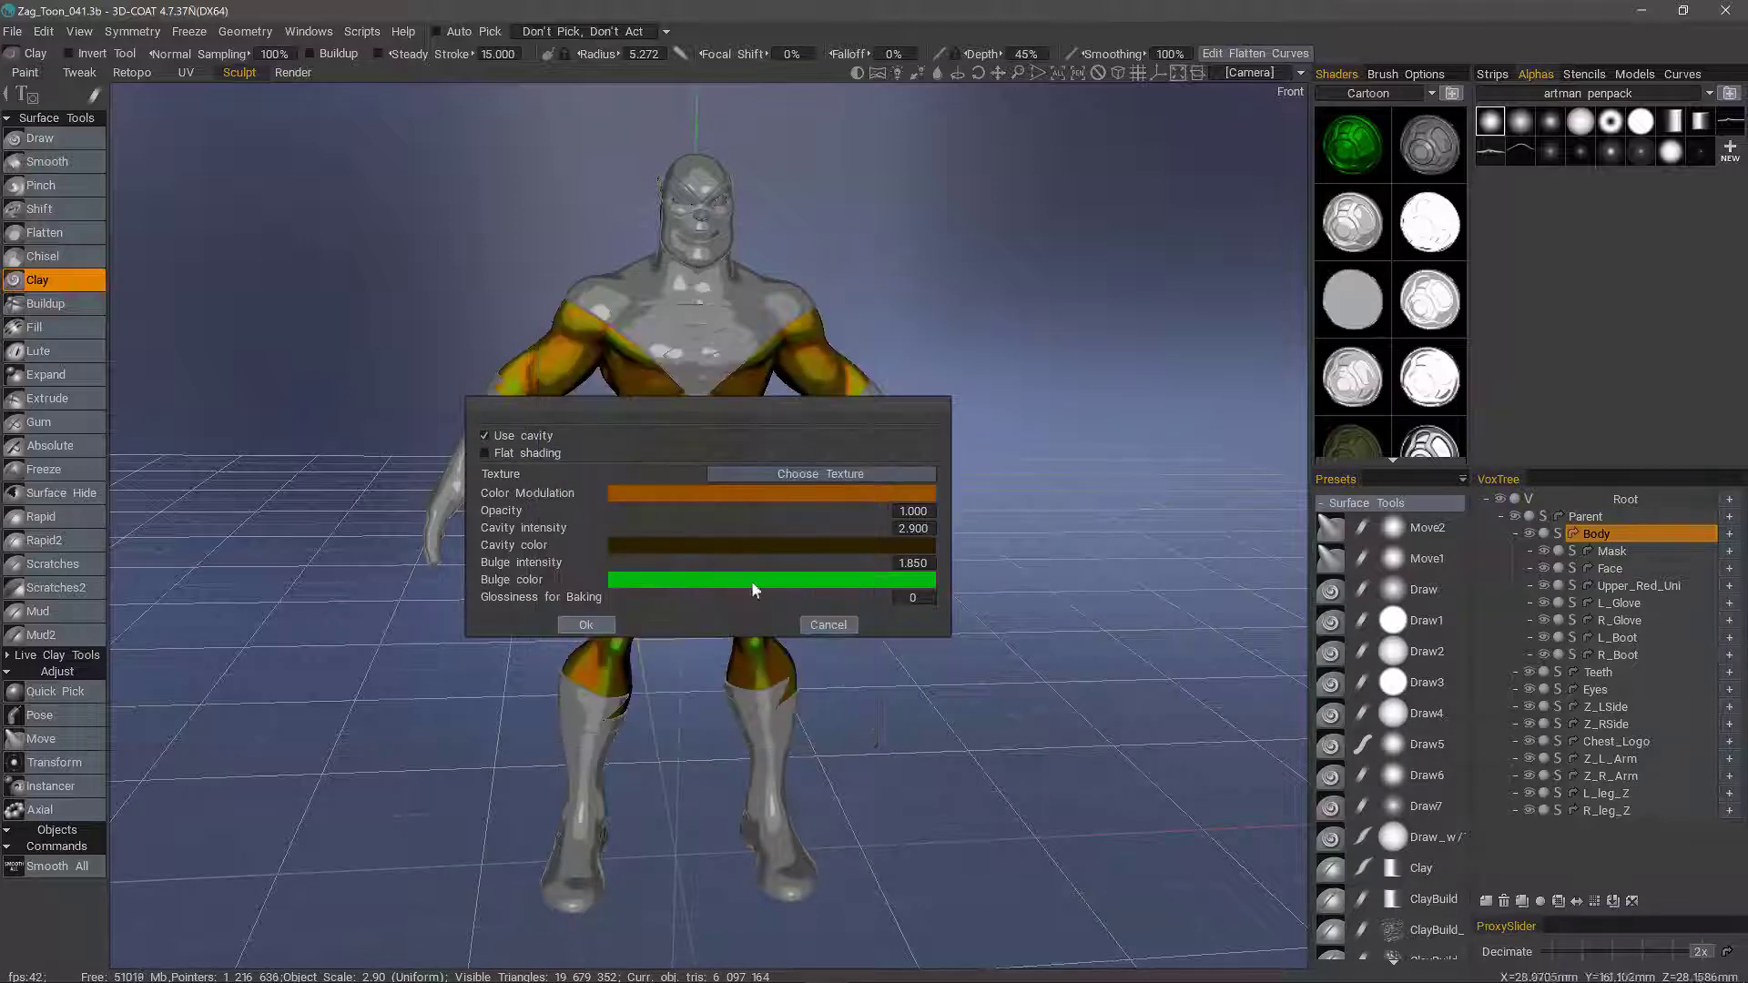
Set the bulge color to a bright orange with hue about 38 and saturation 99%, and accept the new shader's settings.
click(751, 589)
click(751, 589)
click(586, 341)
click(796, 643)
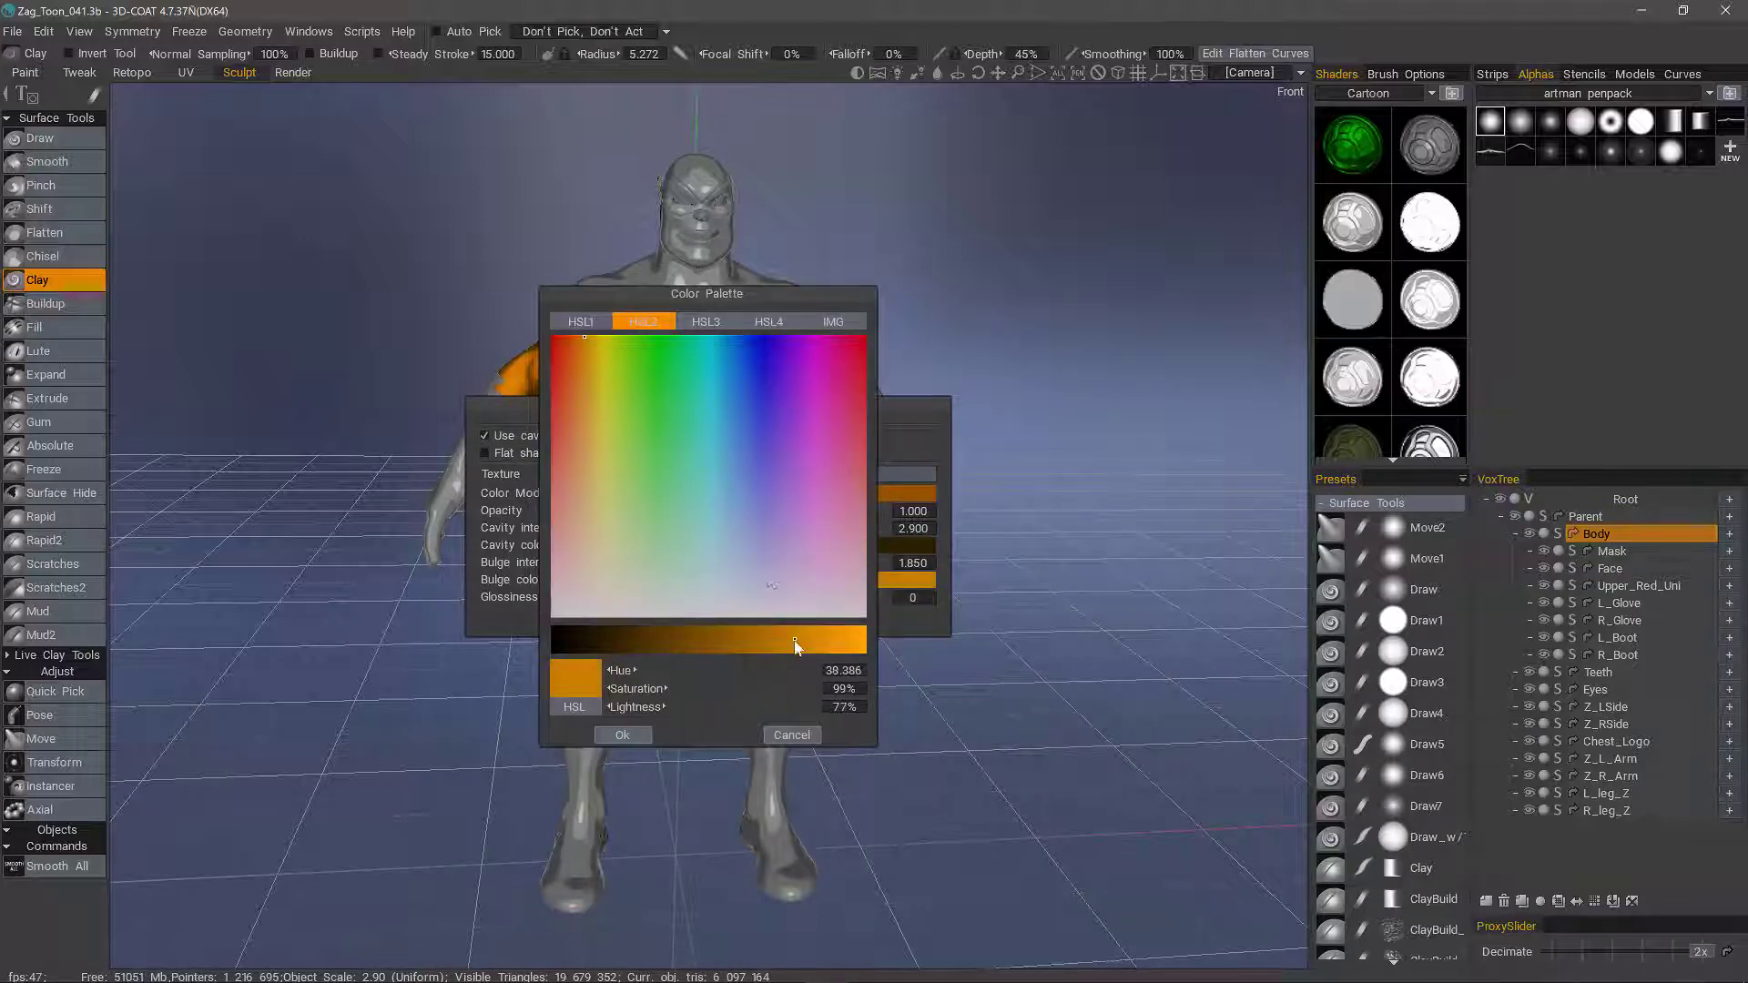
click(774, 642)
click(623, 735)
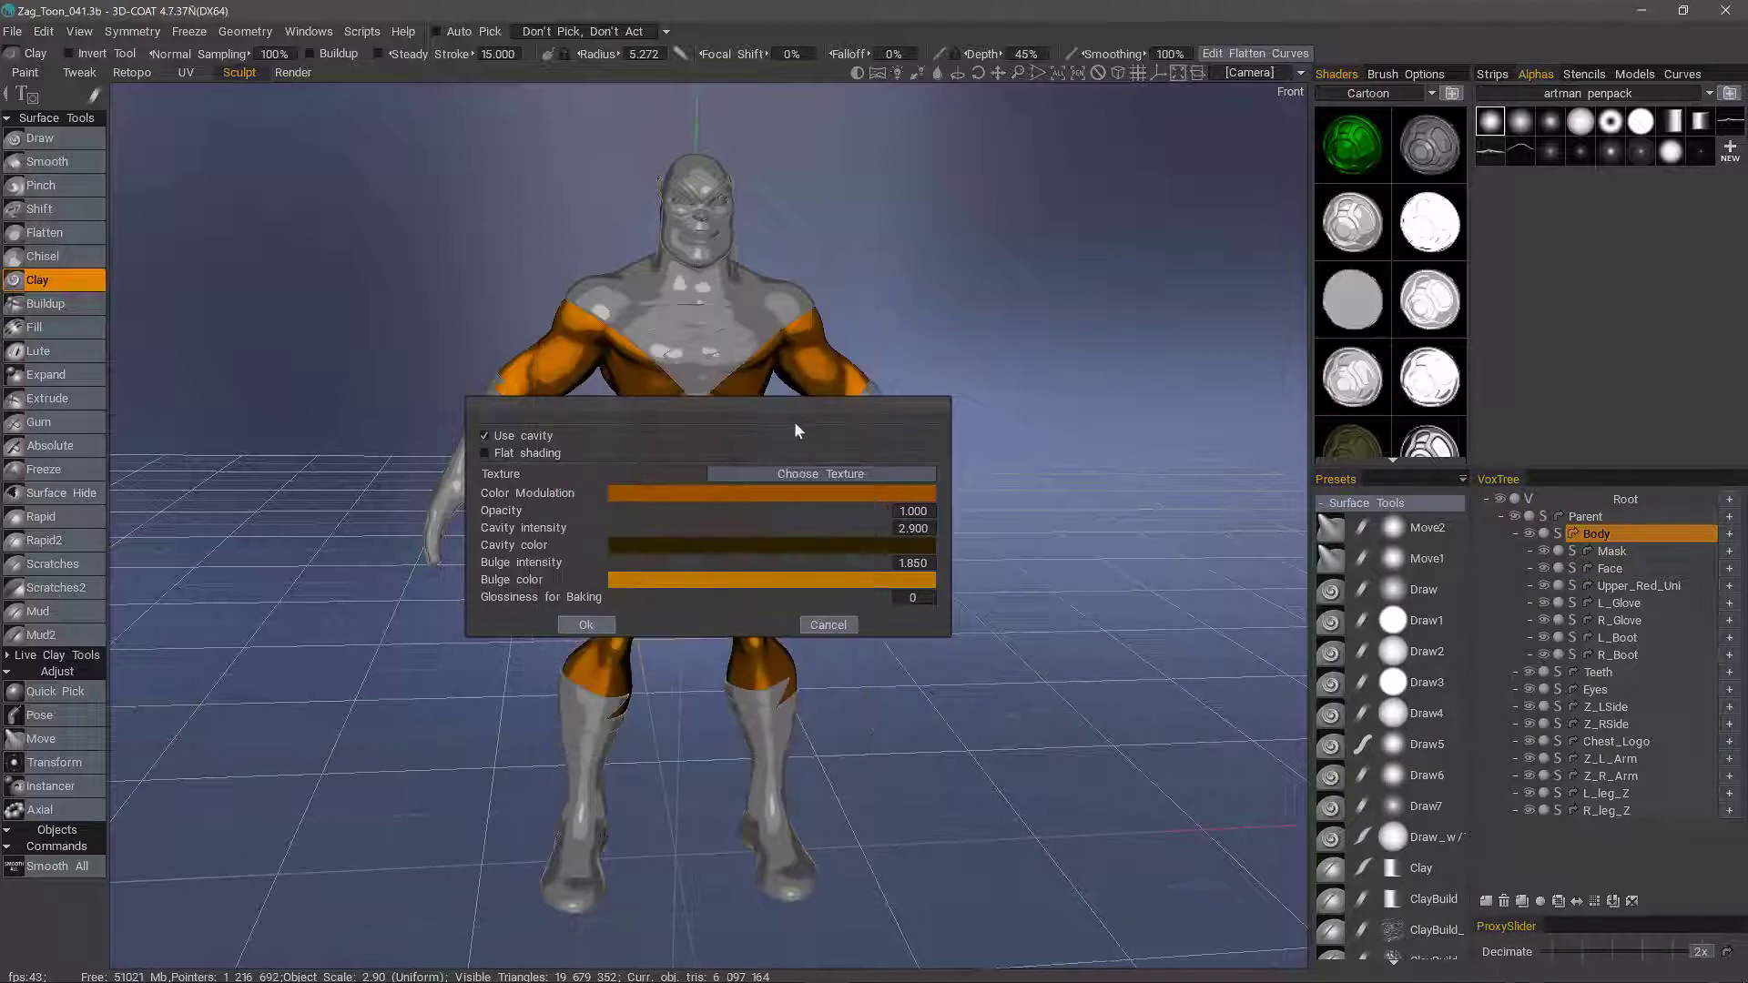
drag(786, 400, 1009, 539)
click(817, 764)
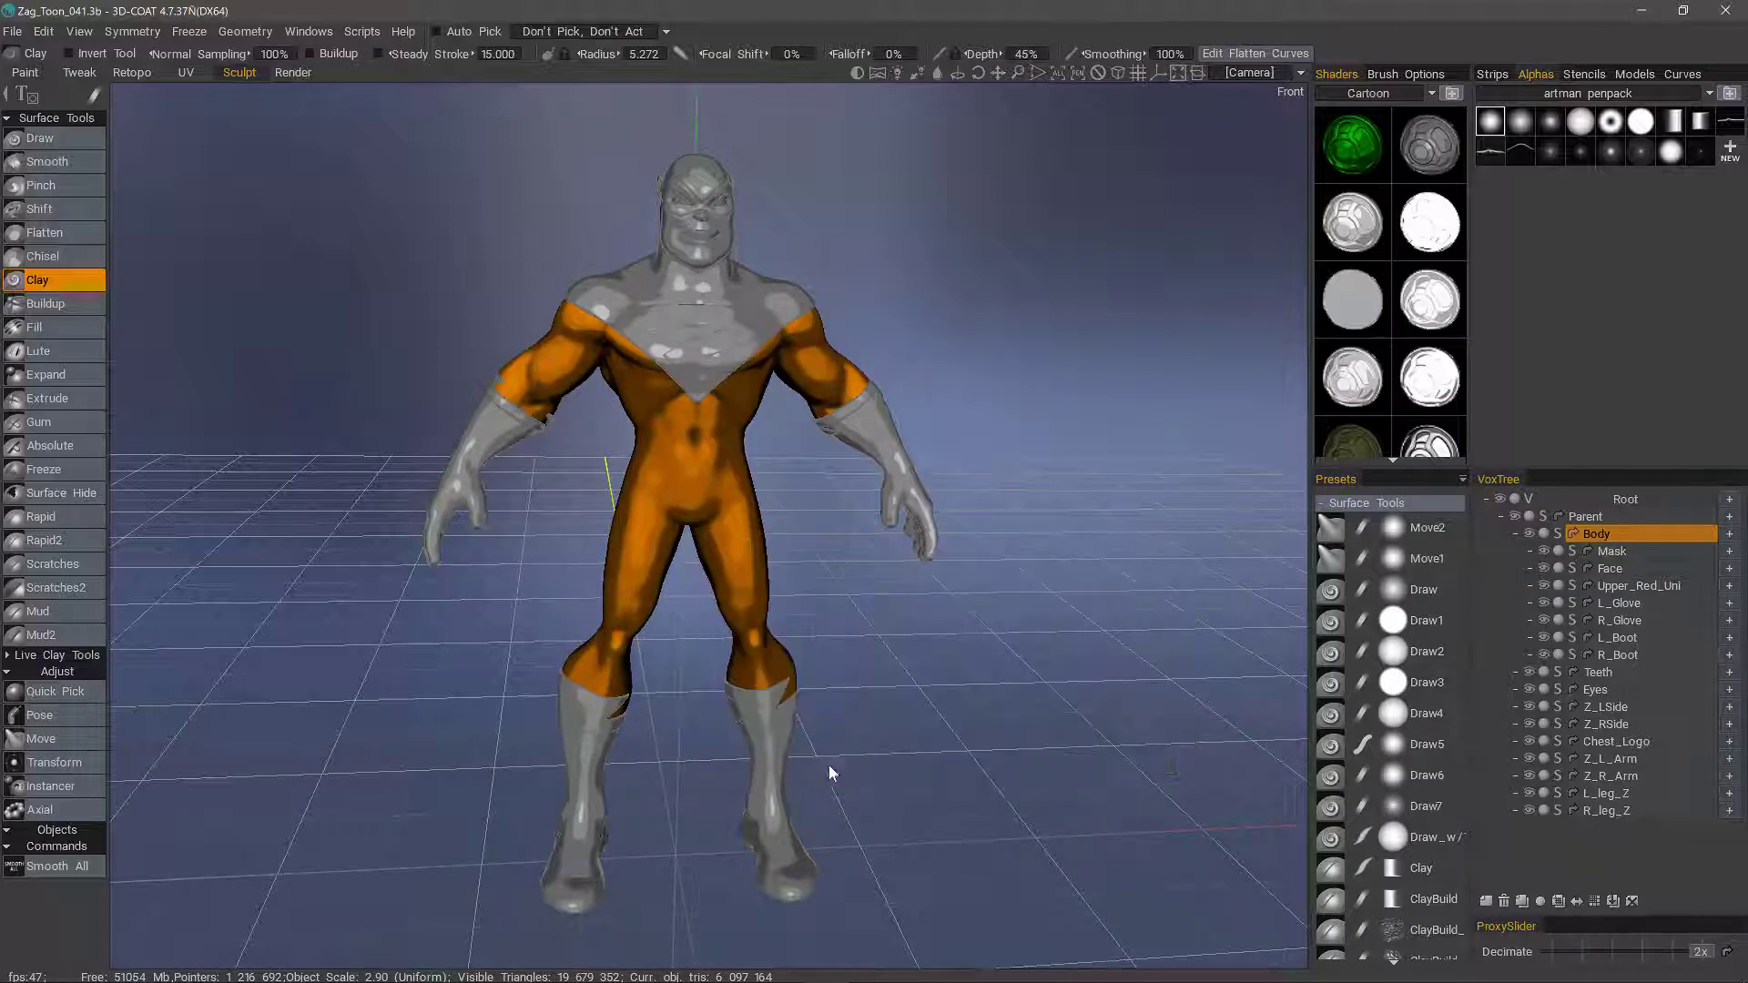
Edit the orange shader's permanent settings and replace its texture with Toon_Shader_Image_12.png from the masks folder.
drag(395, 352, 397, 298)
right_click(1428, 155)
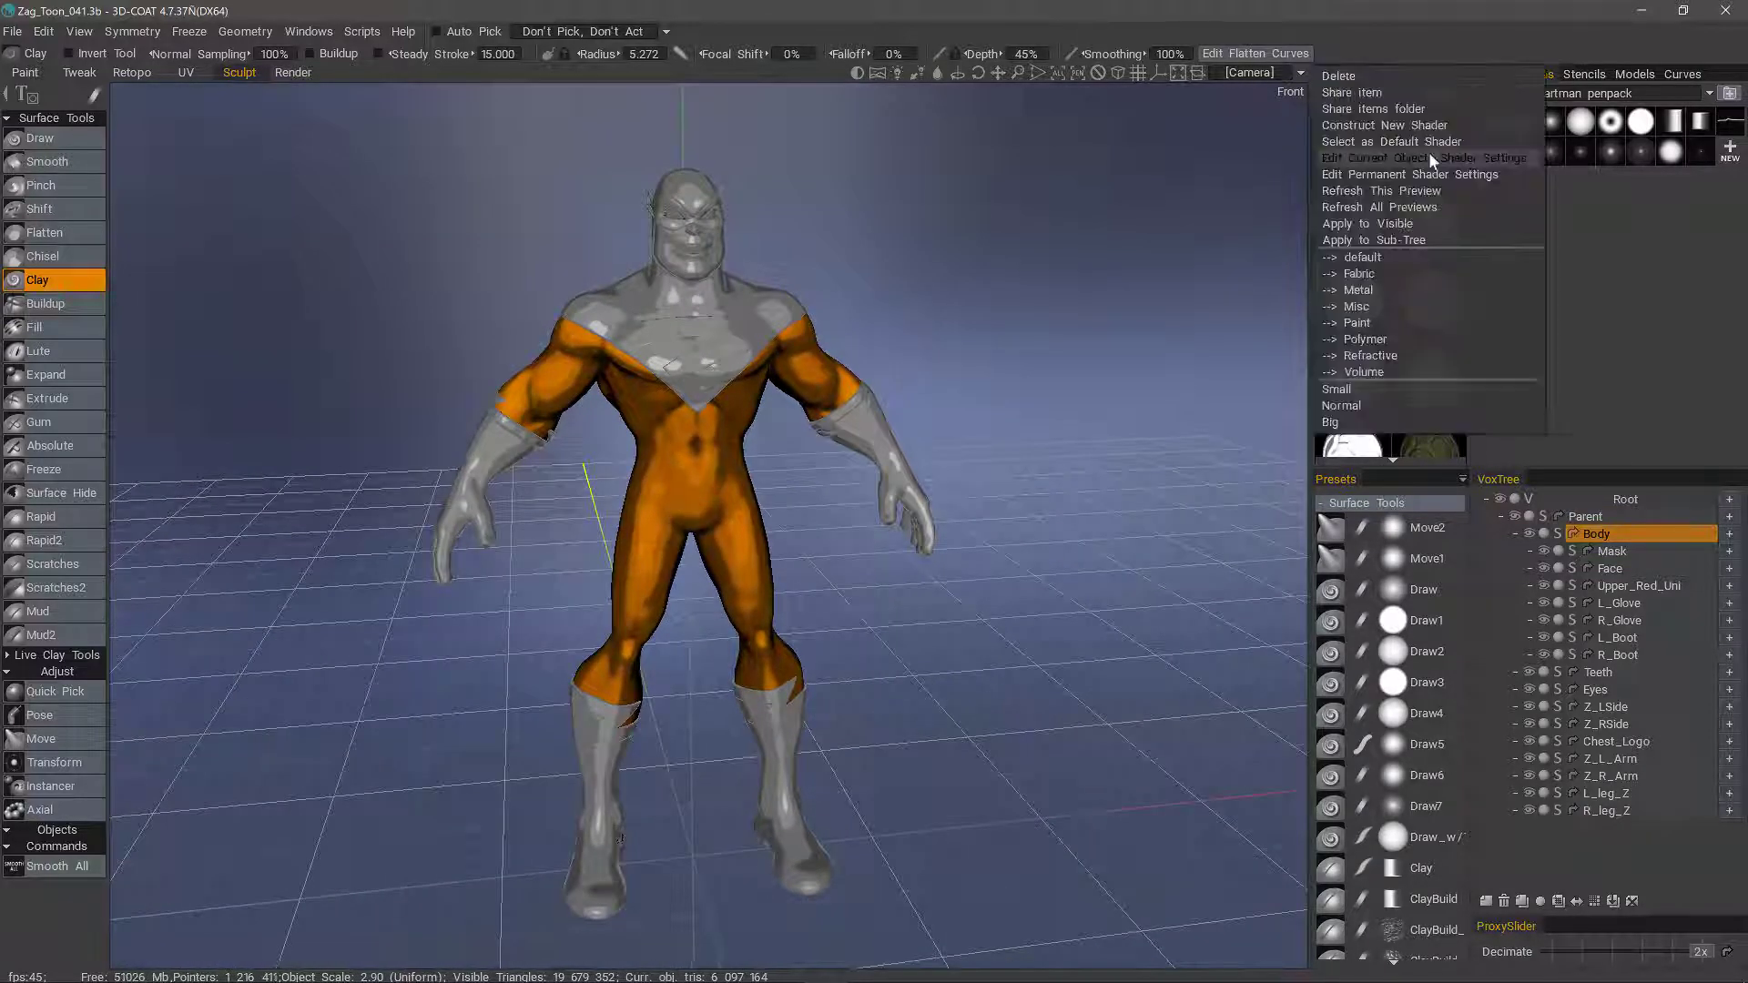
click(1353, 173)
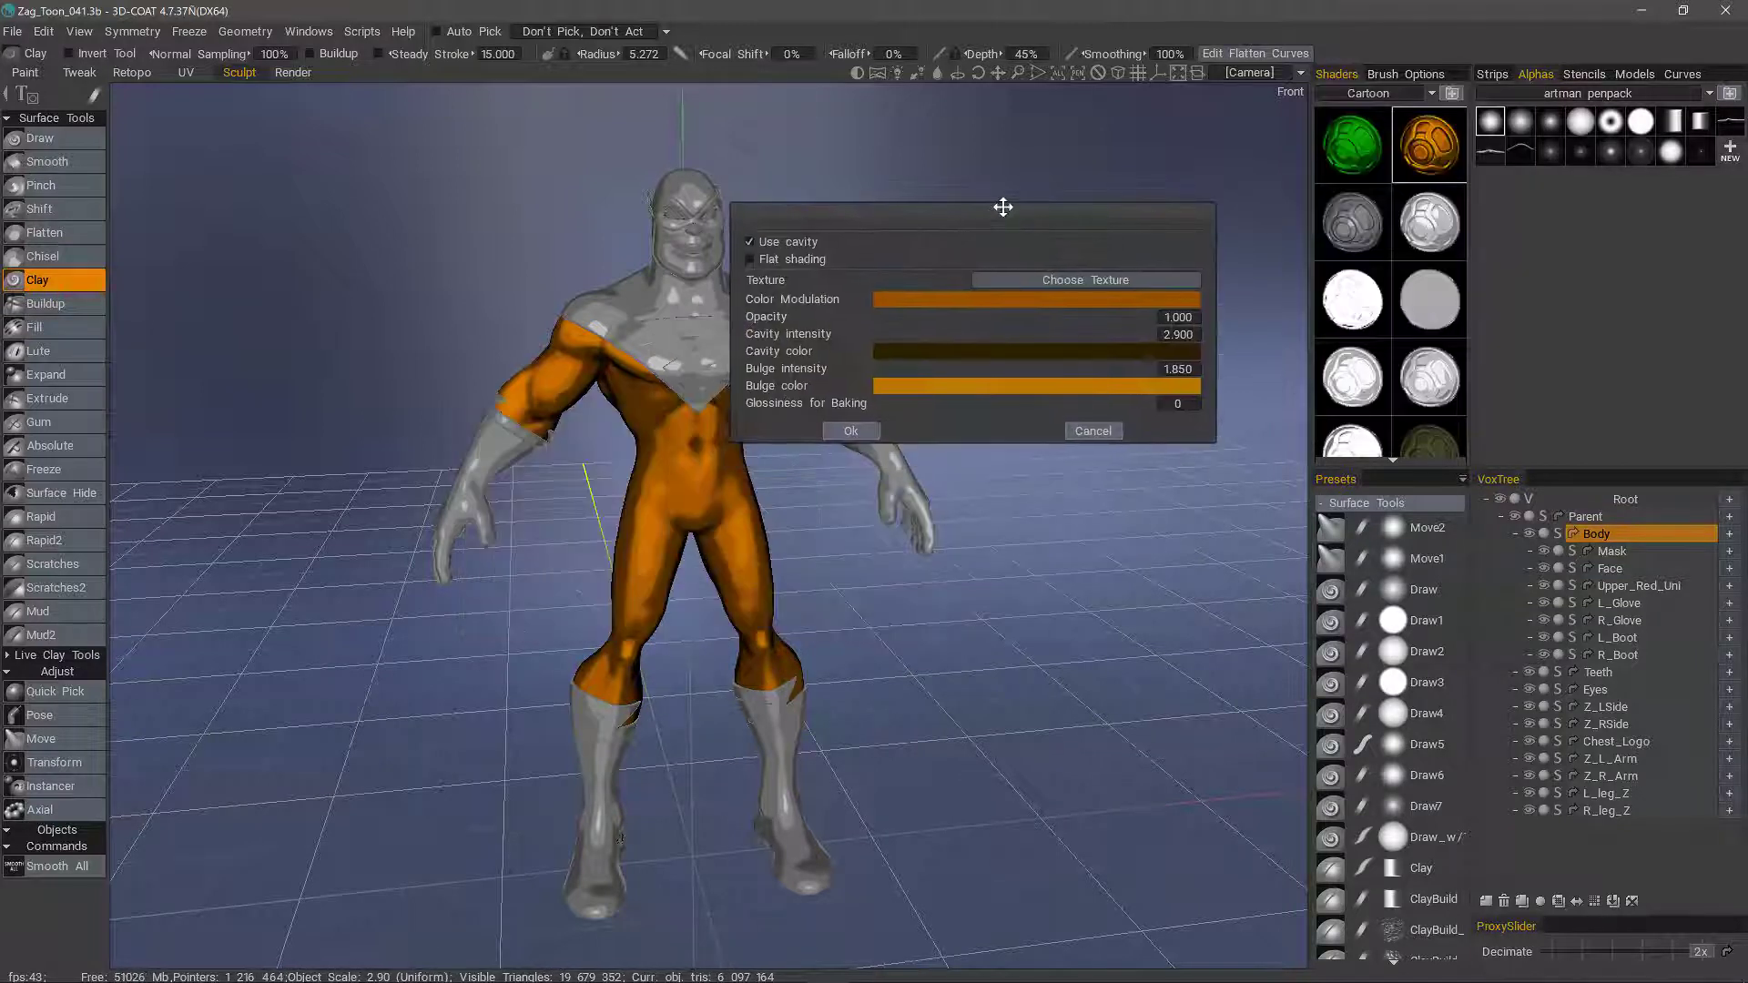
click(1091, 281)
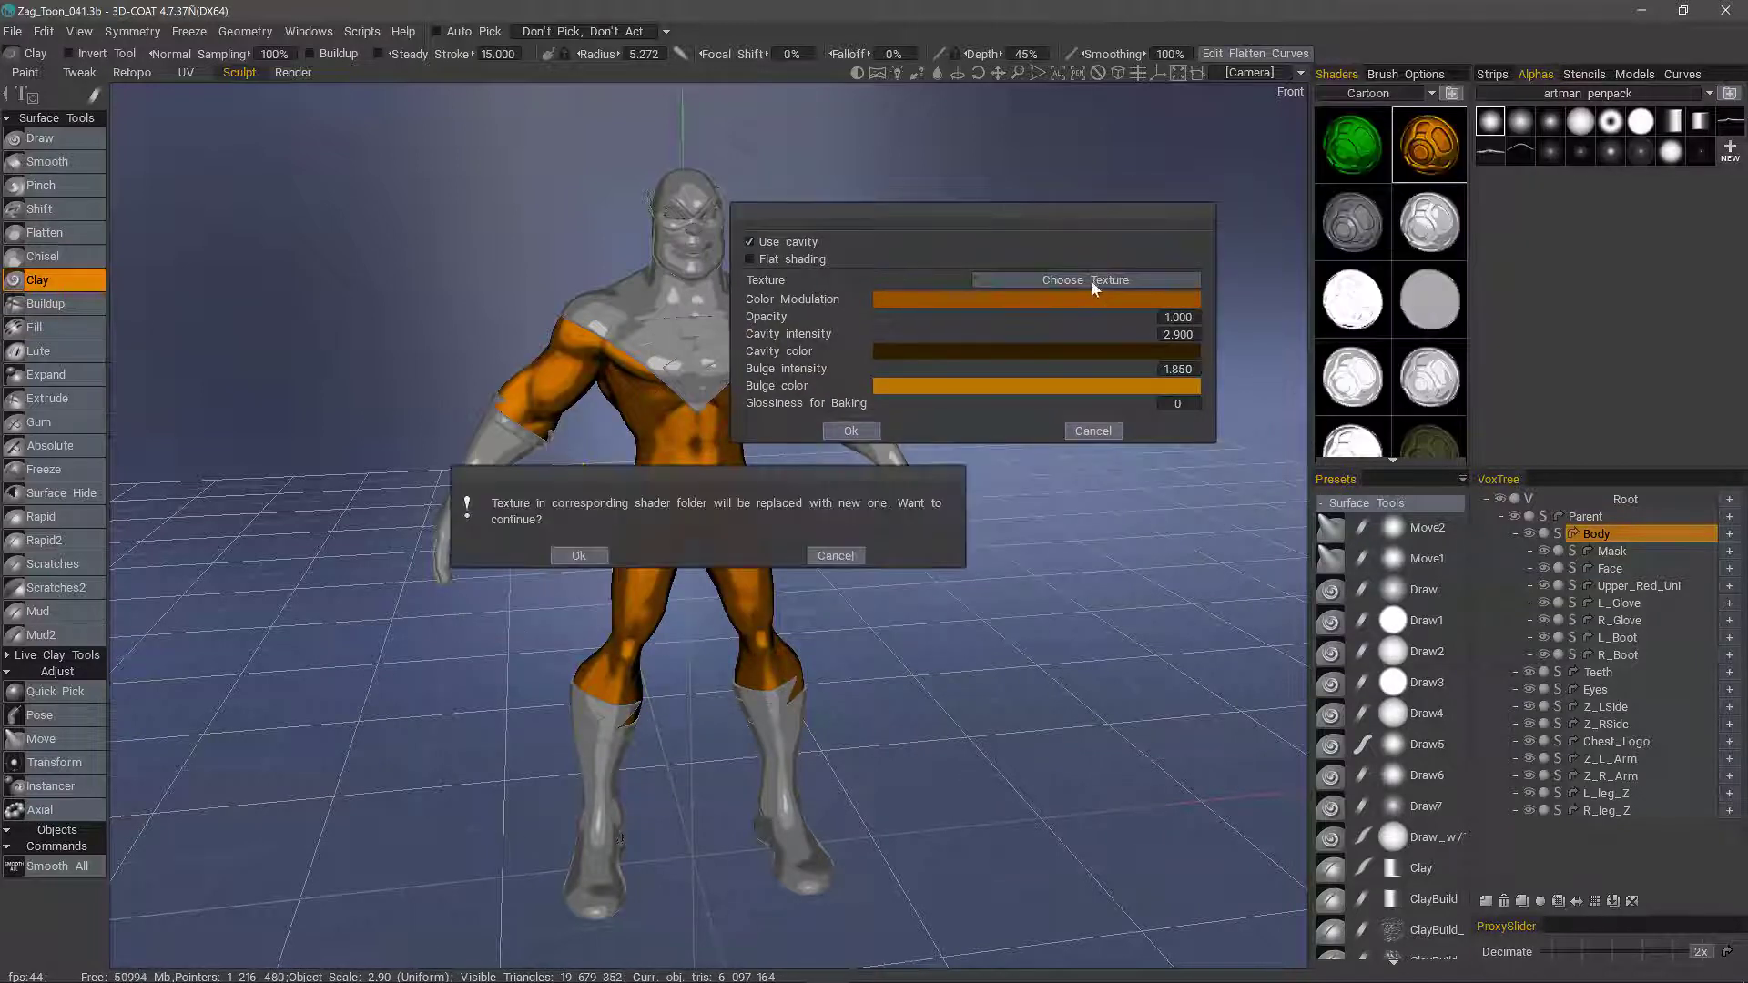
click(575, 554)
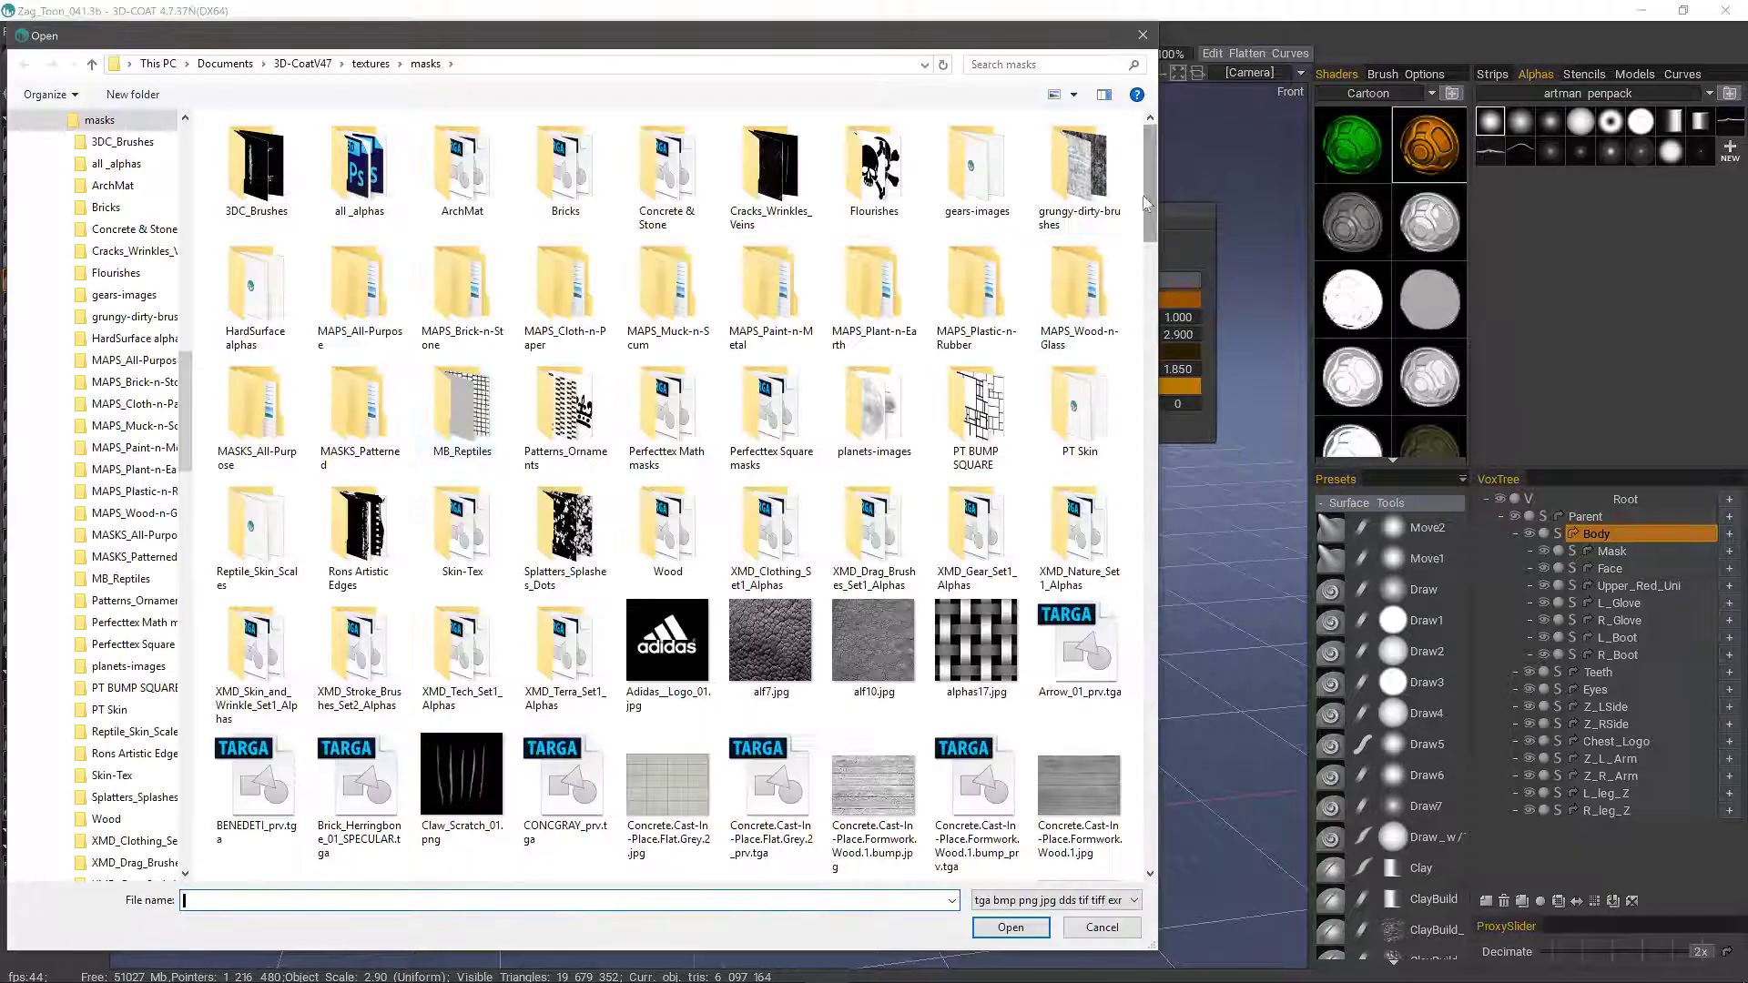
drag(1147, 202, 1150, 824)
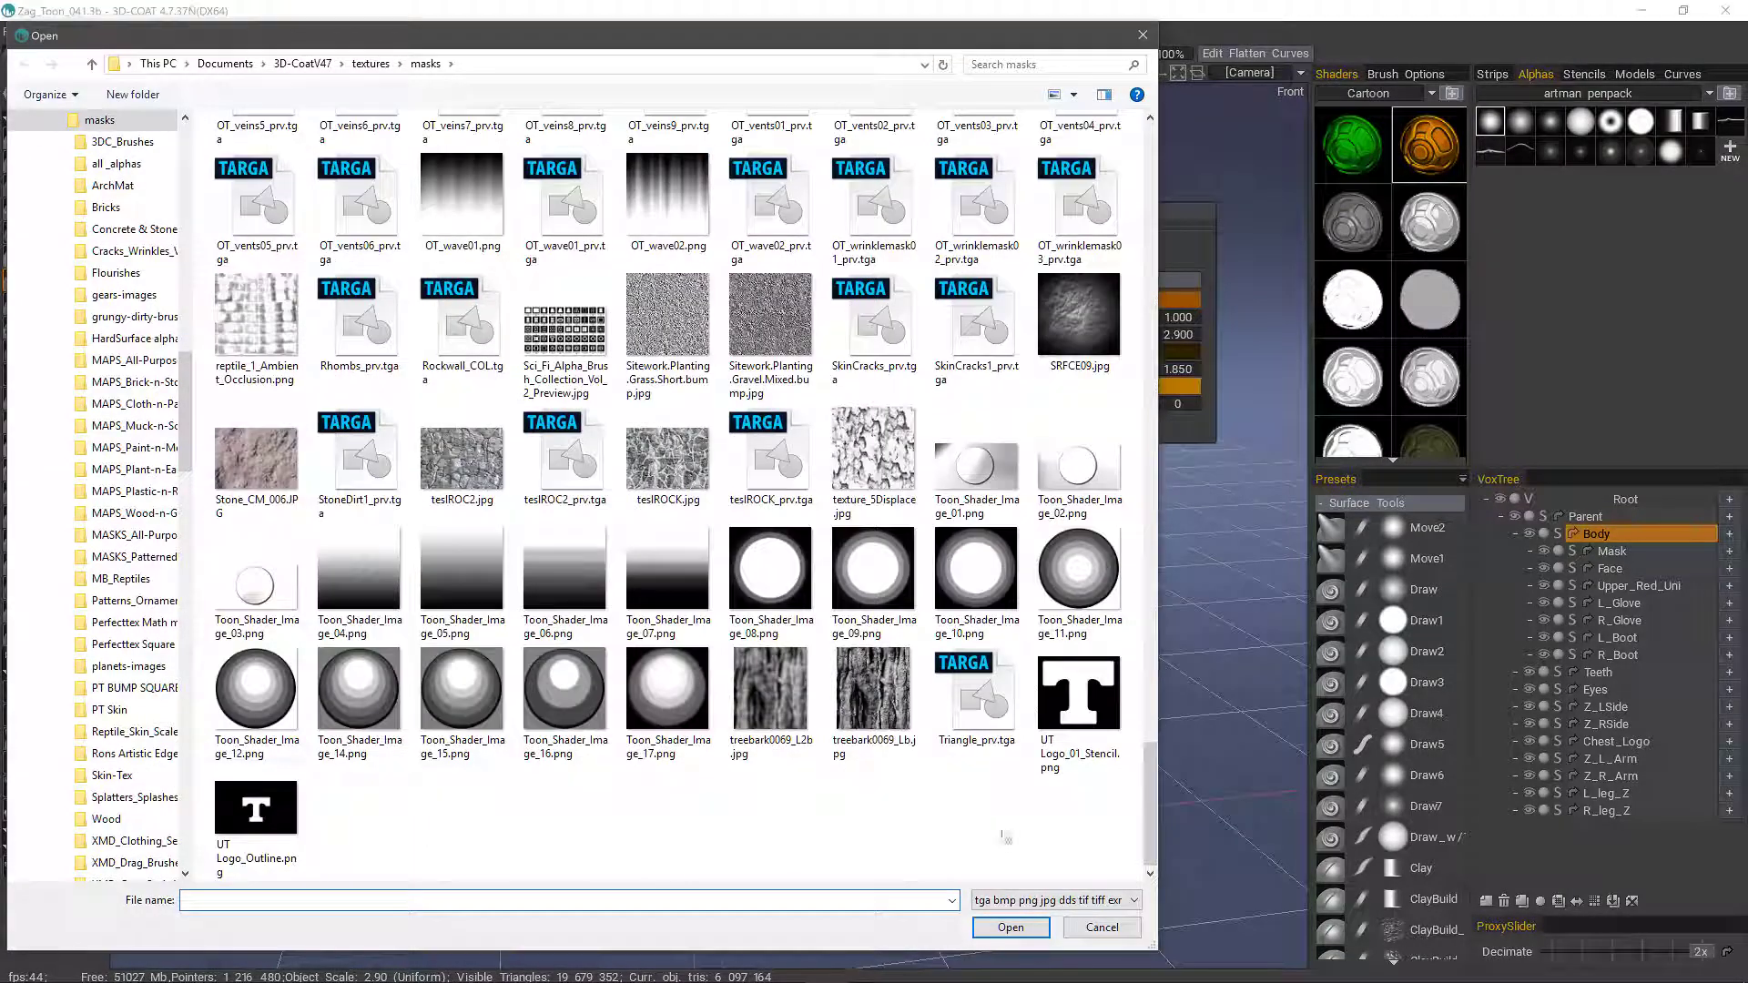
double_click(245, 719)
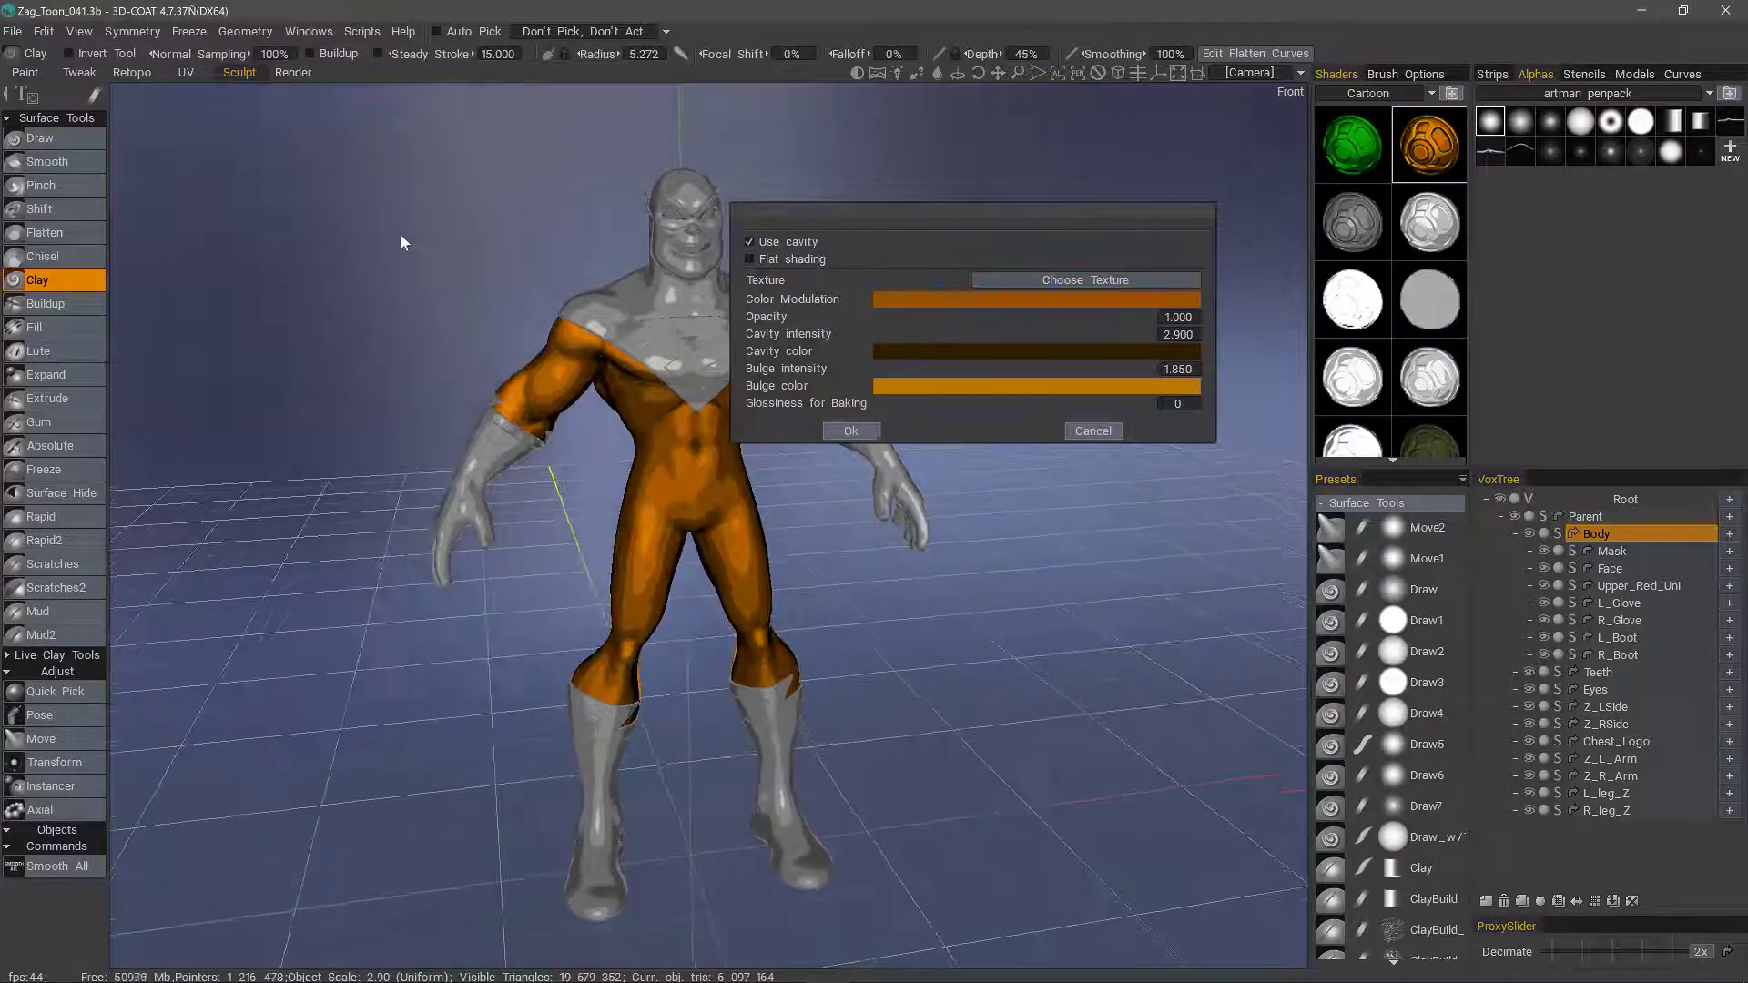
drag(401, 233, 550, 402)
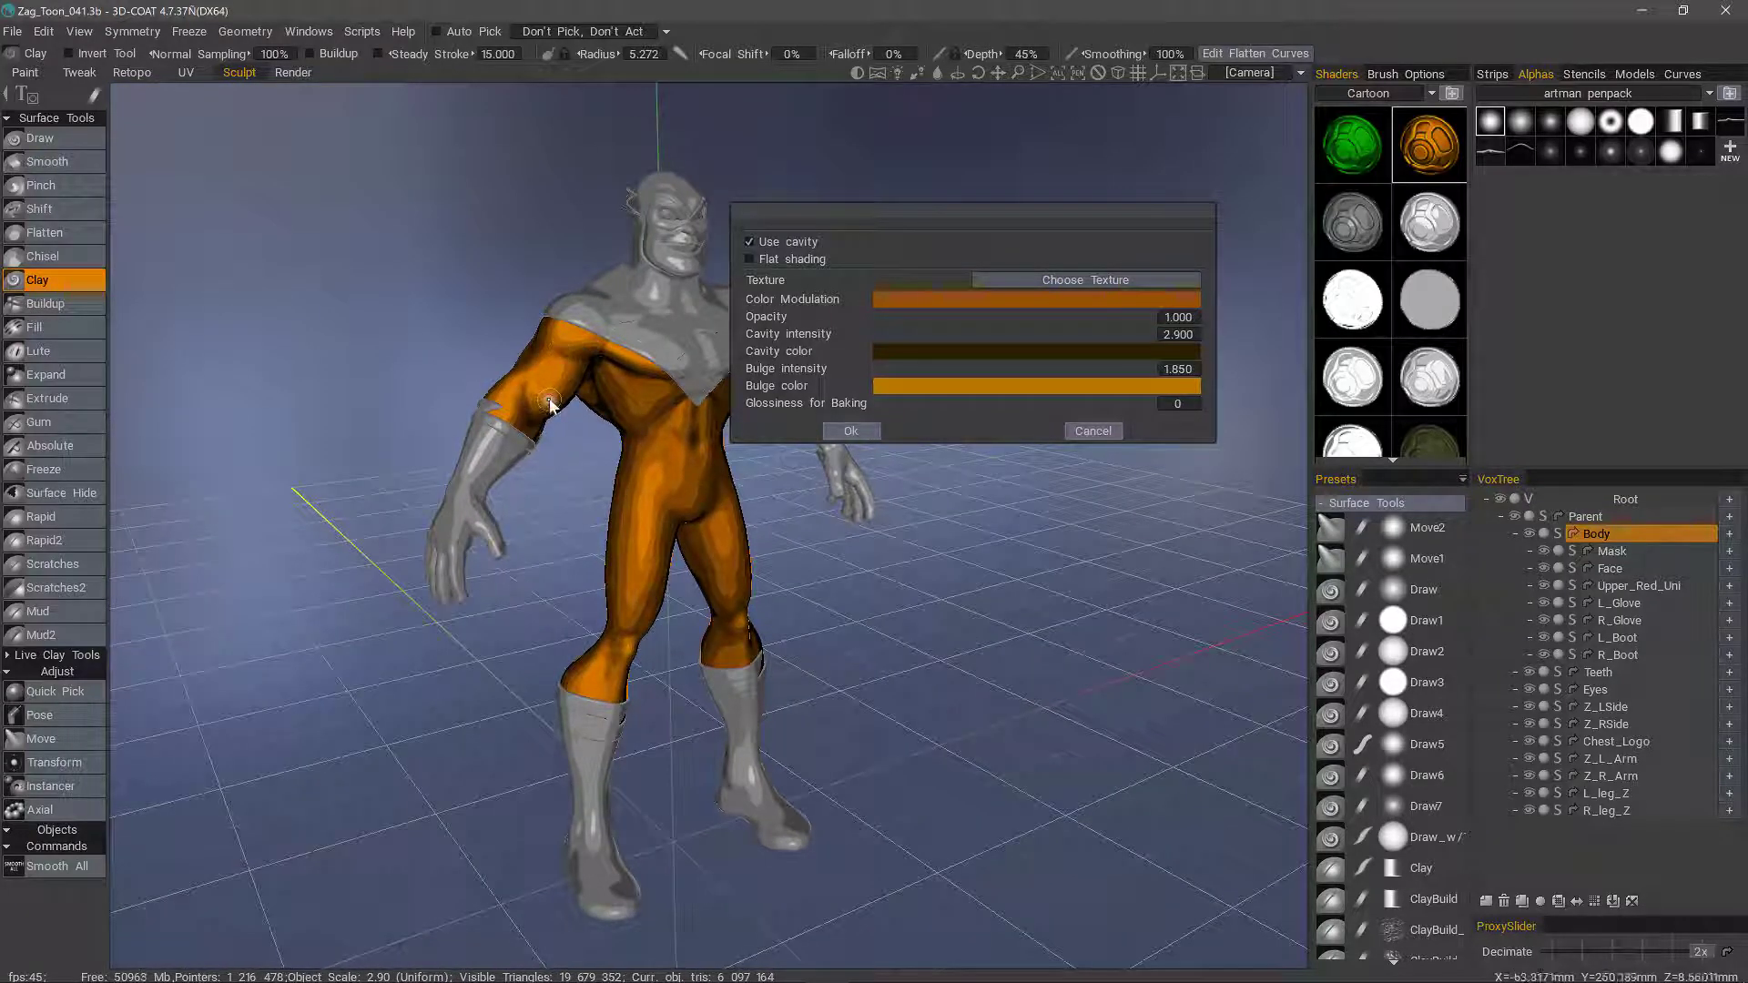
Replace the orange shader's texture with Toon_Shader_Image_10.png from the masks folder, accept the settings and refresh the shader's preview.
click(1046, 281)
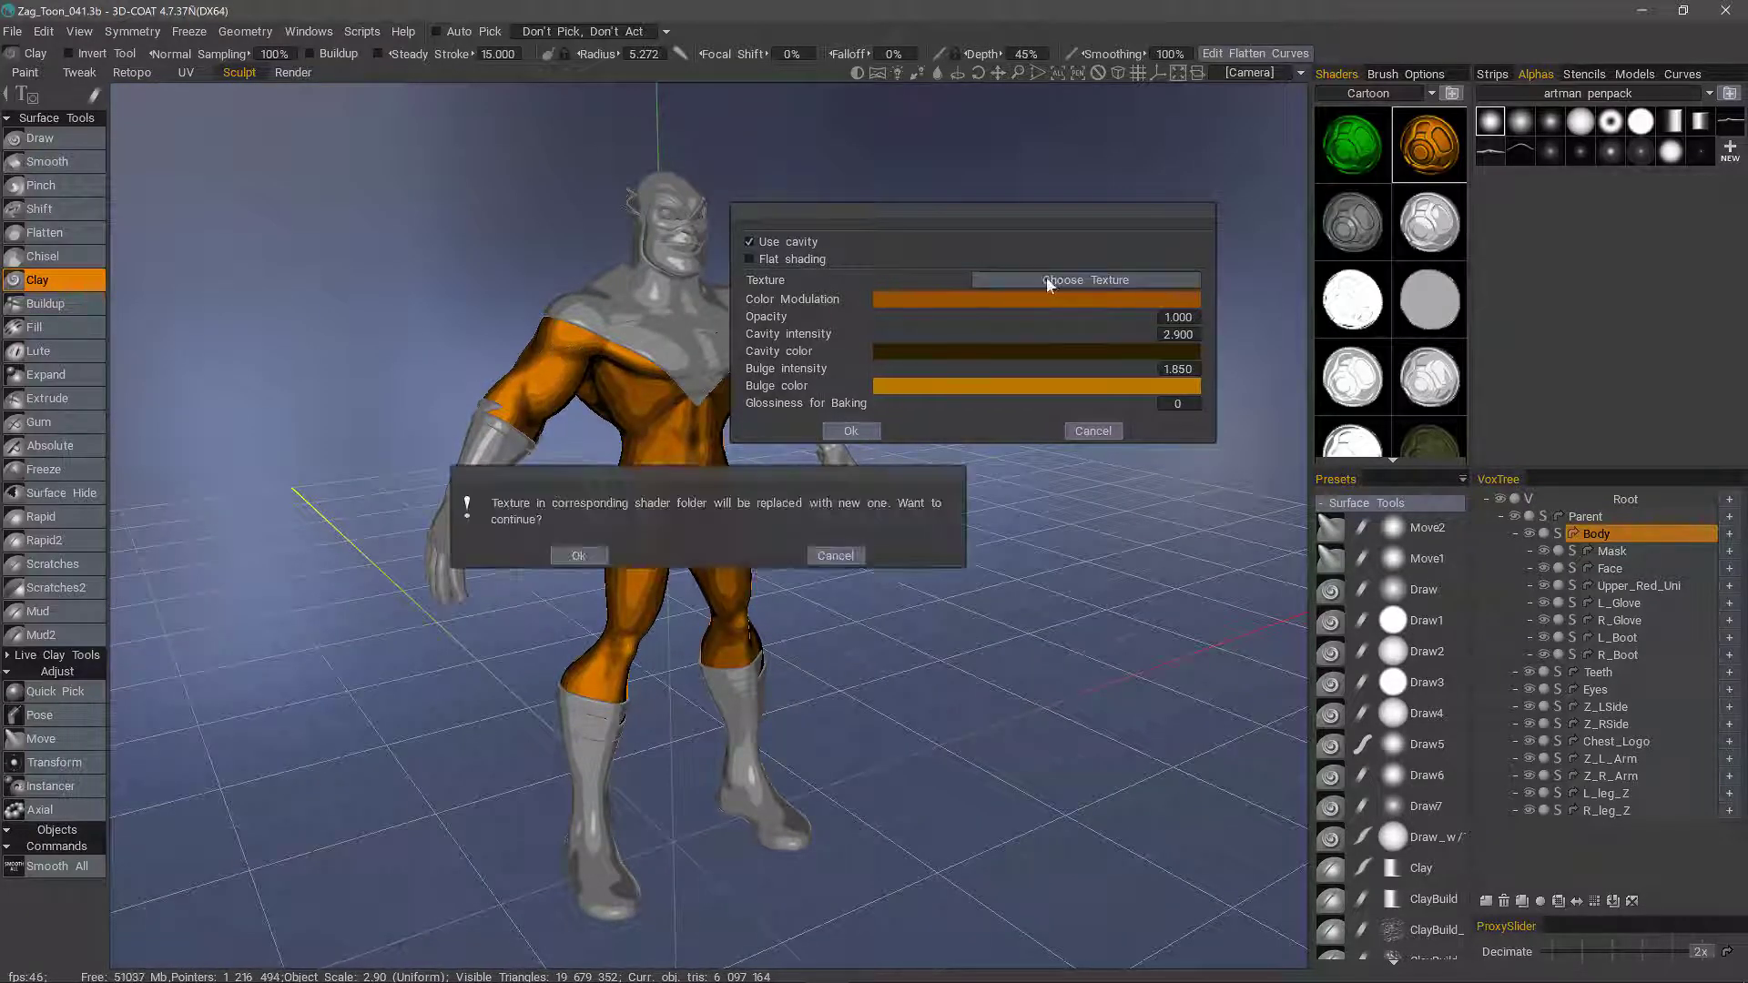
click(568, 556)
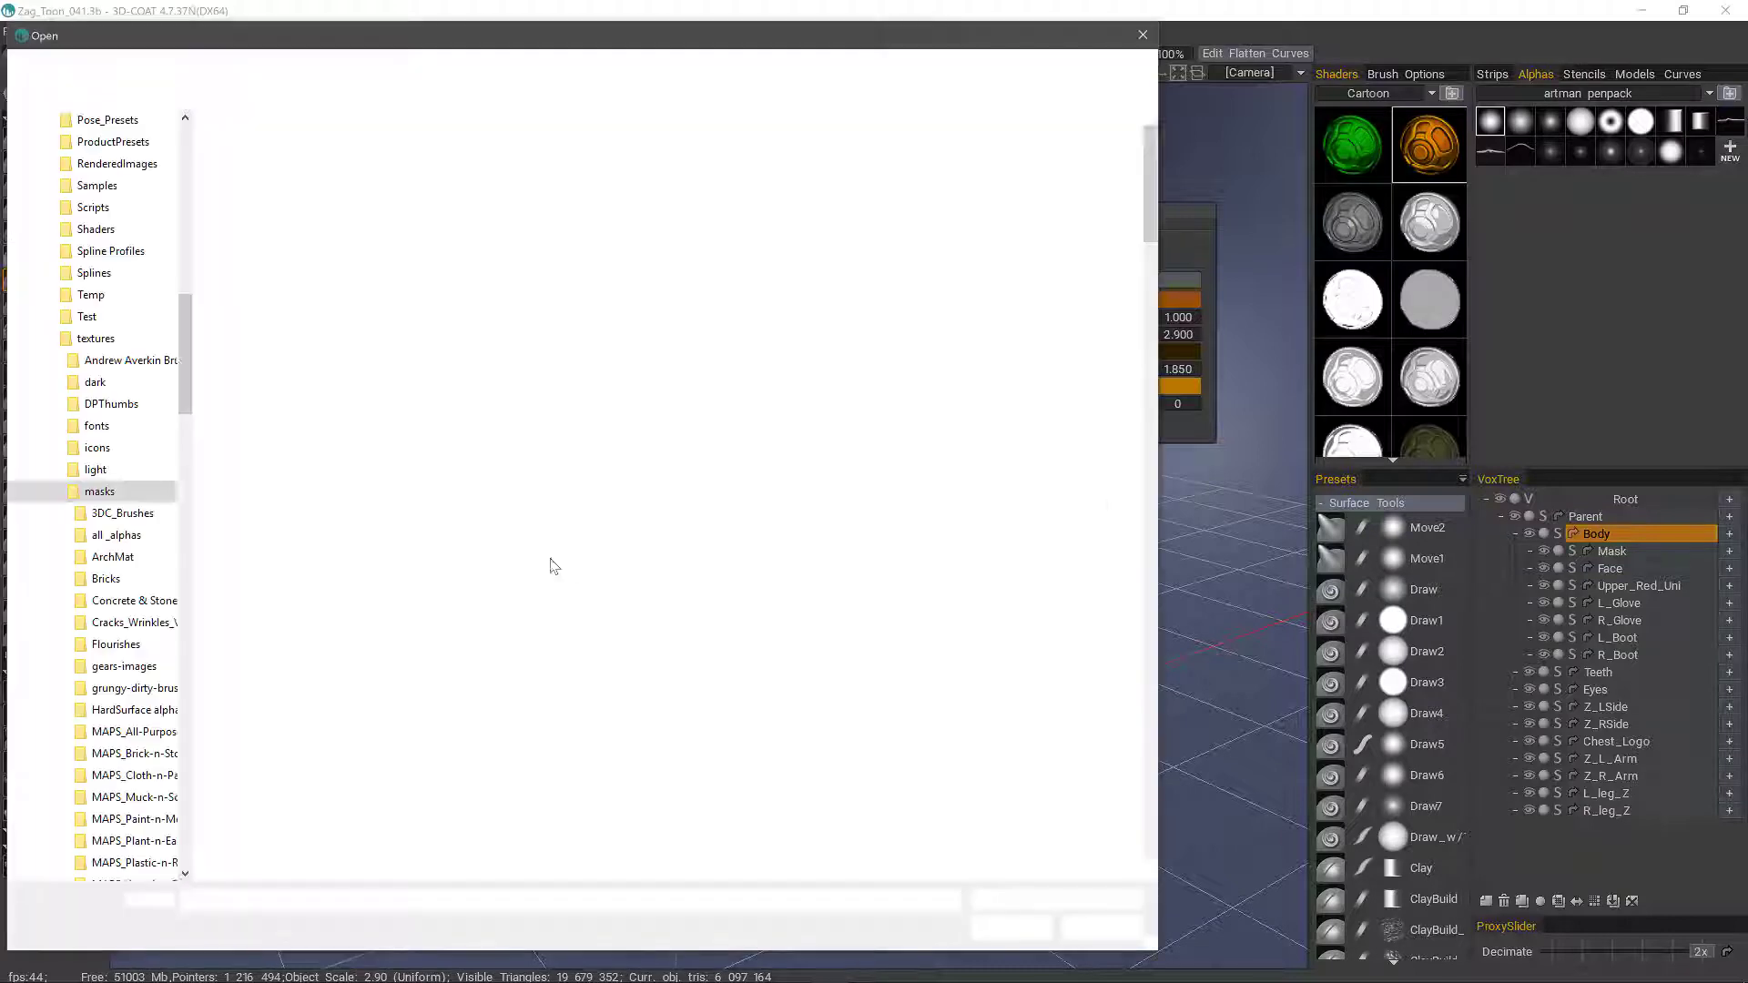
scroll(1107, 141, down, 15)
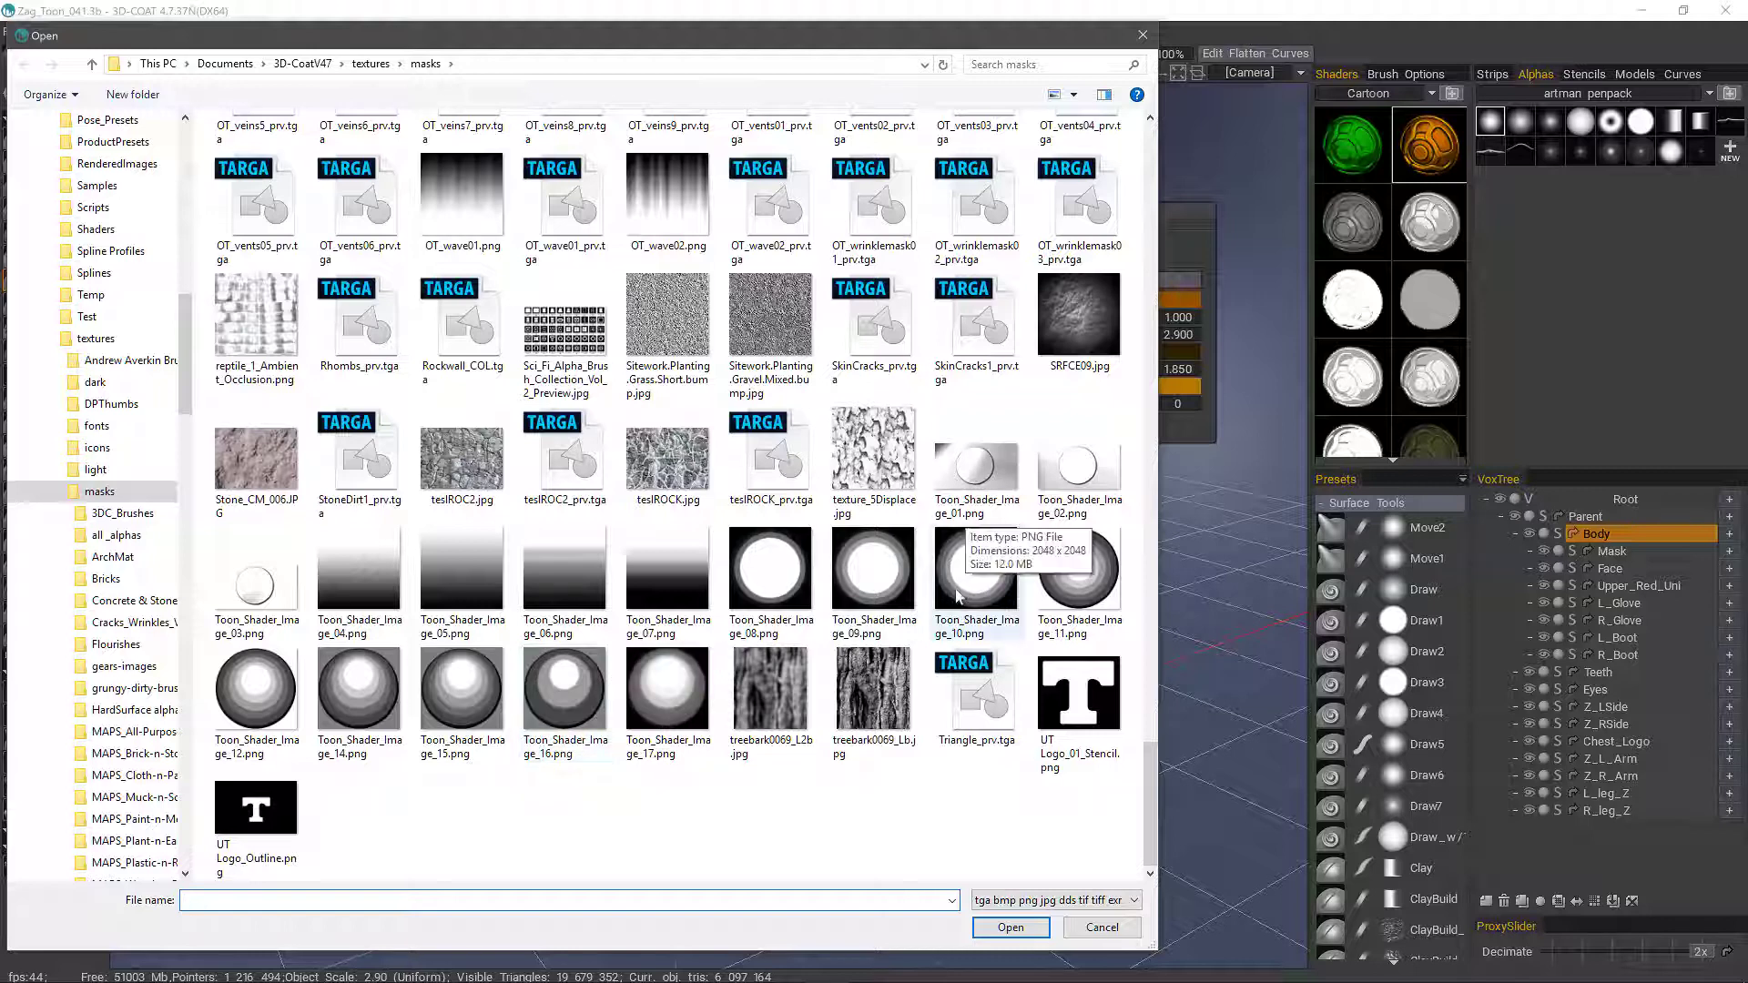
double_click(954, 594)
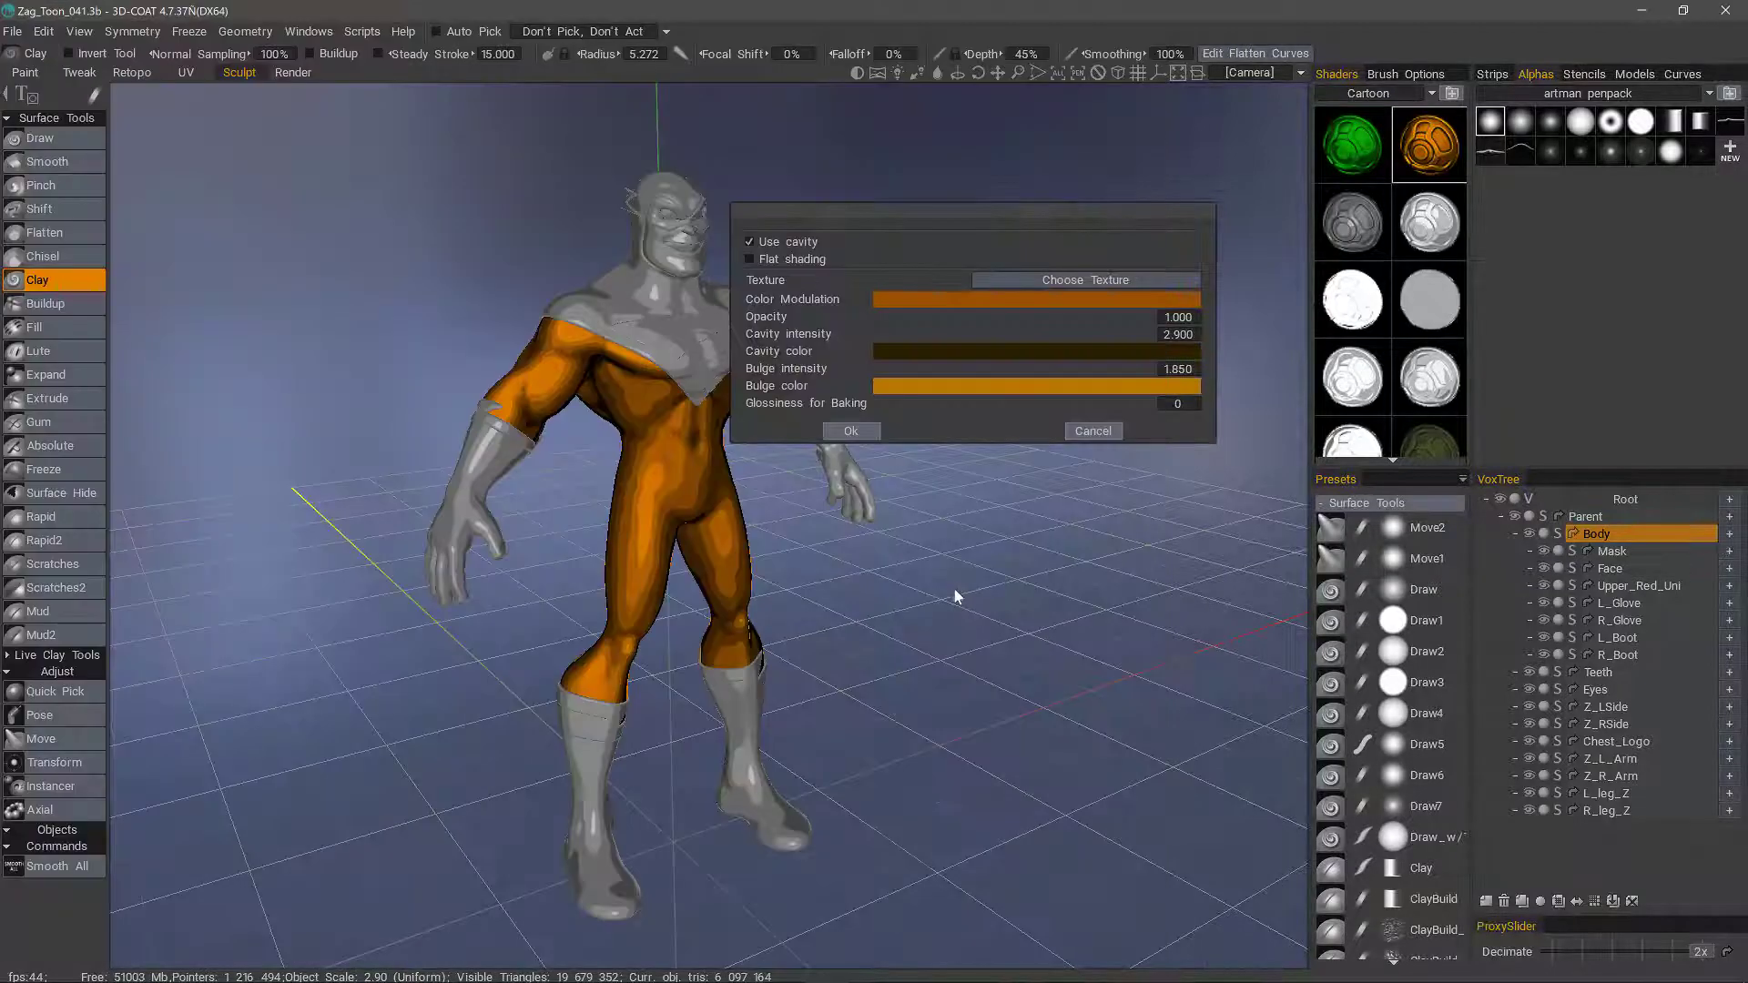
click(851, 432)
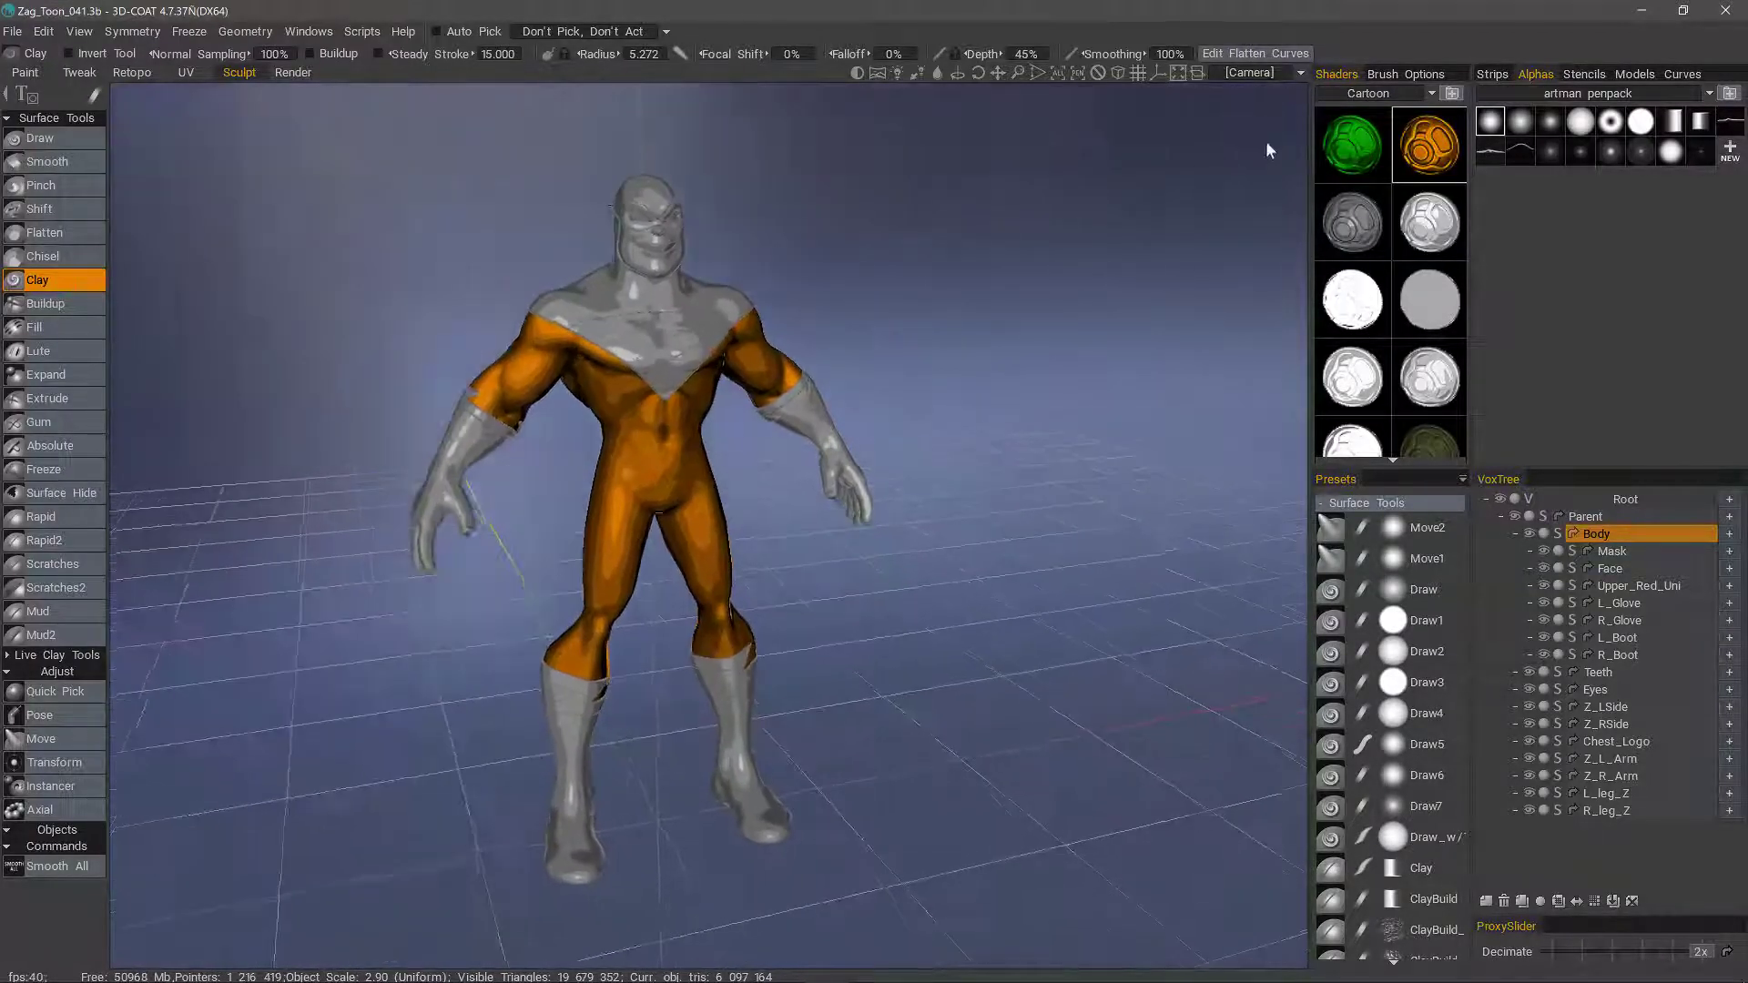
right_click(1423, 149)
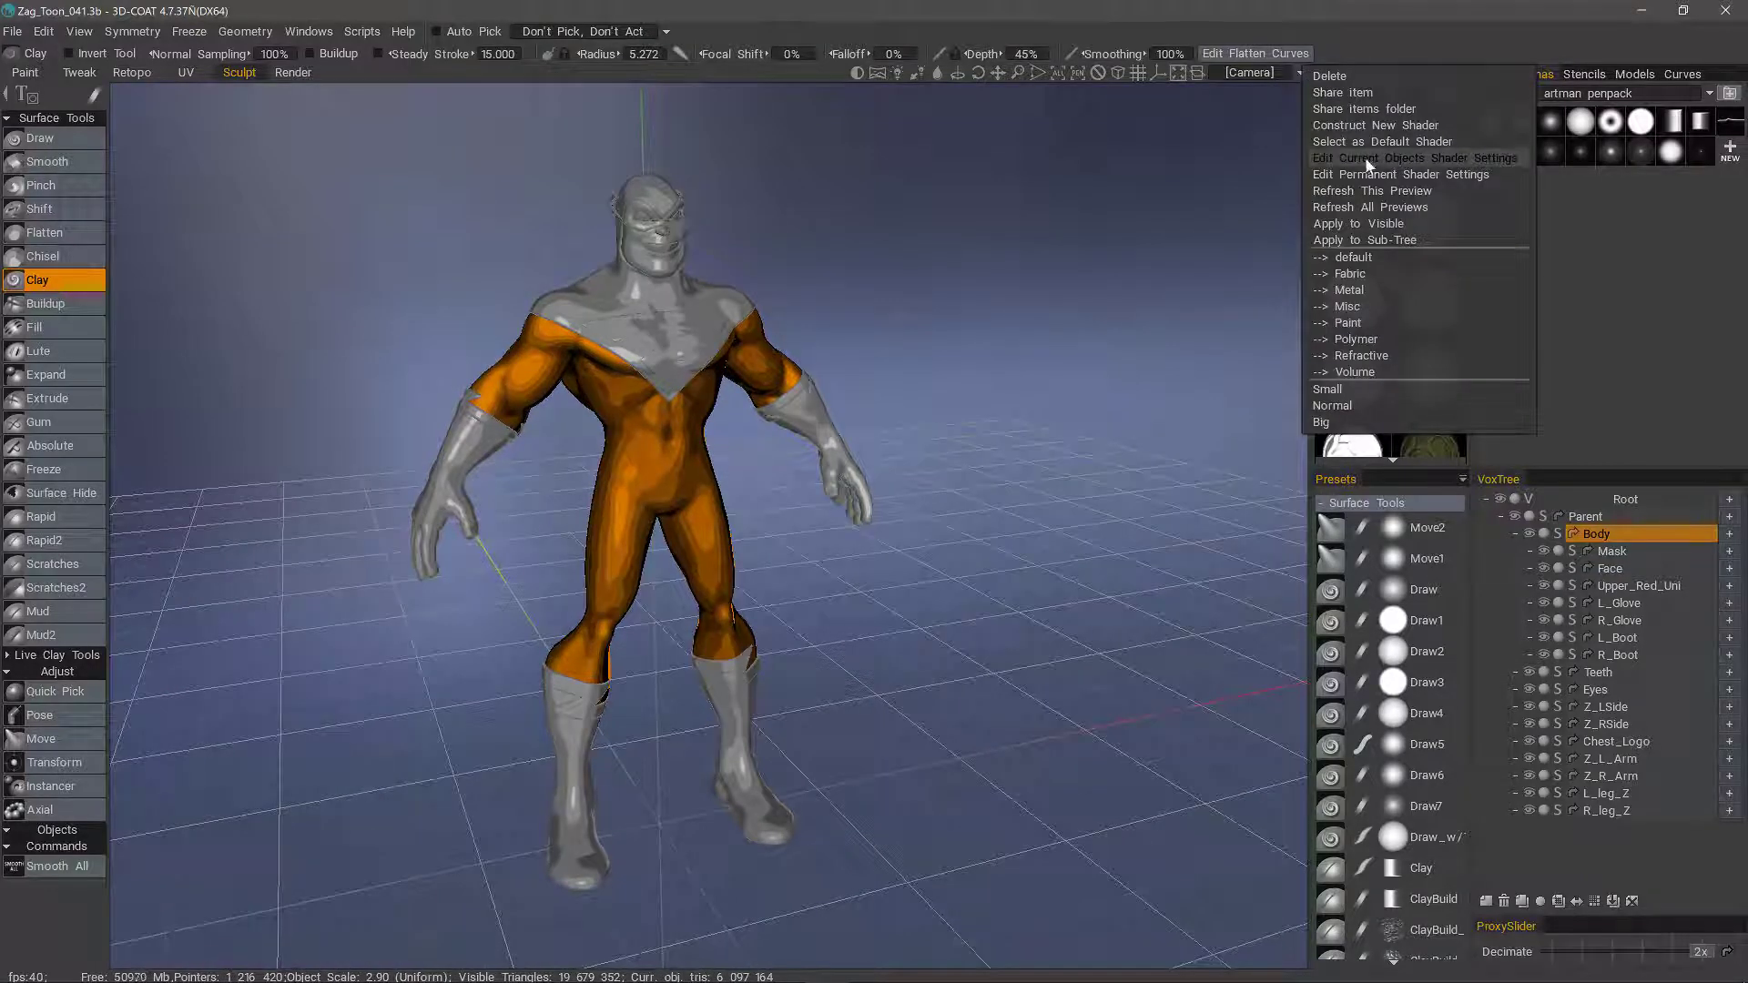
click(1342, 189)
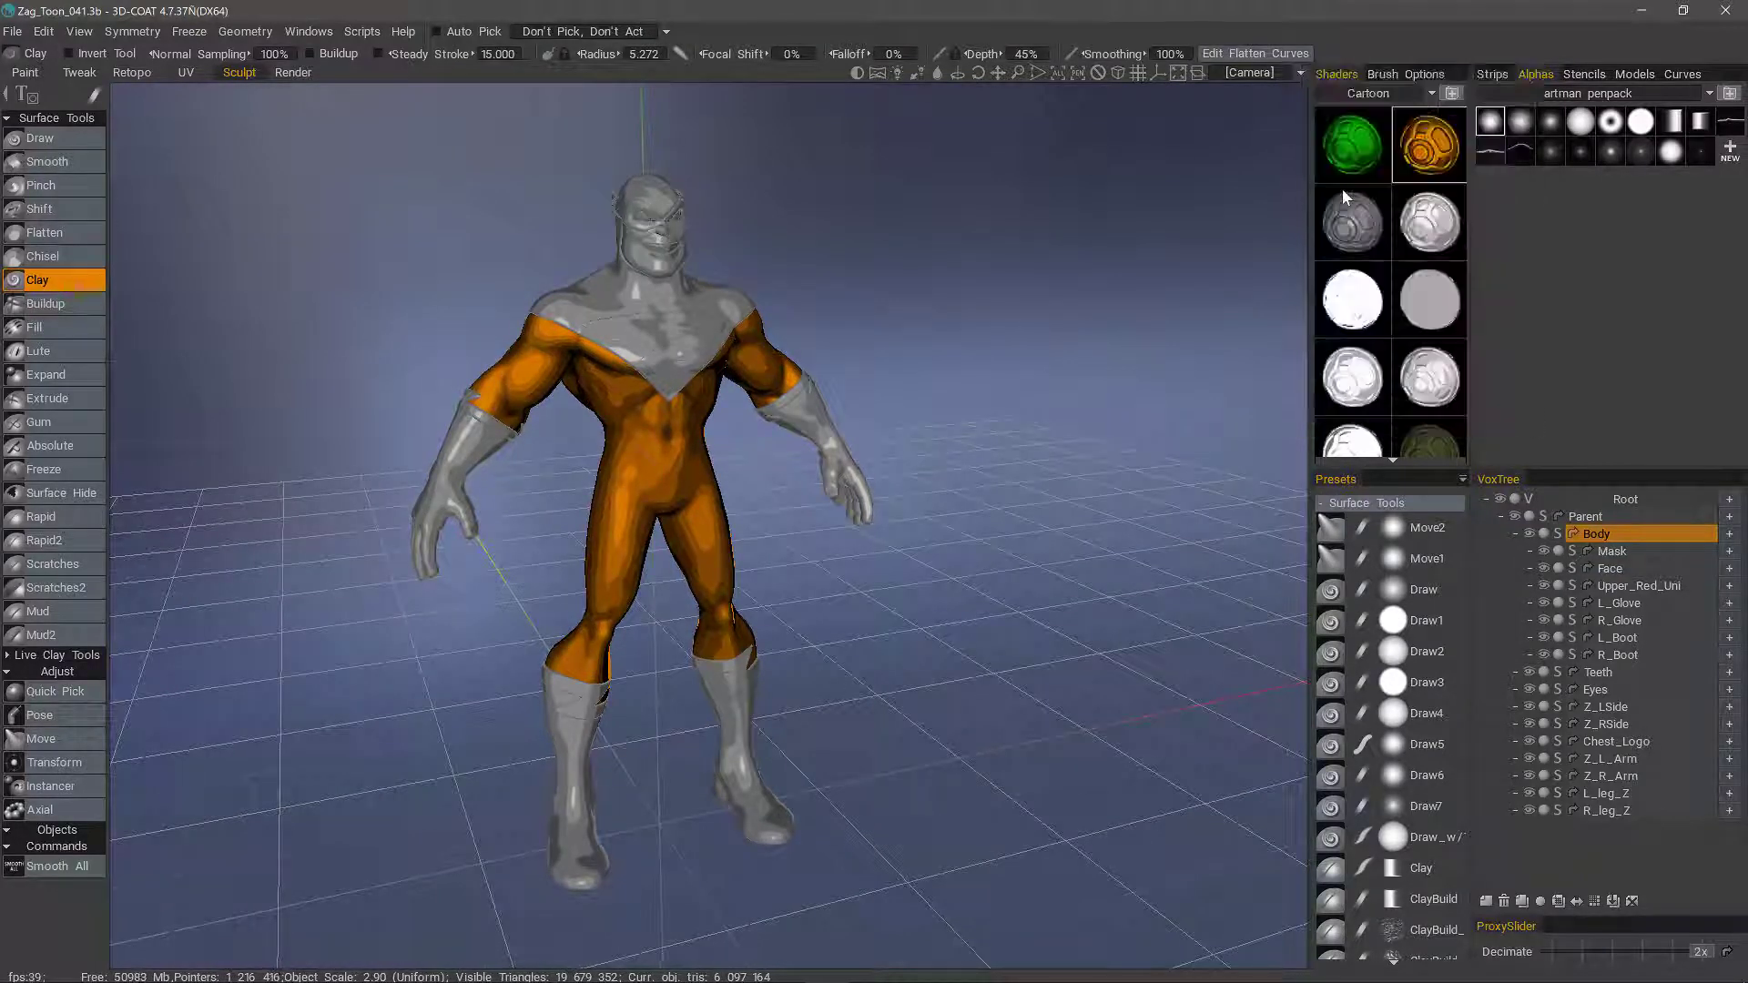
Turn off Use cavity in the orange shader's permanent settings and accept the dialog.
right_click(1356, 166)
click(1365, 179)
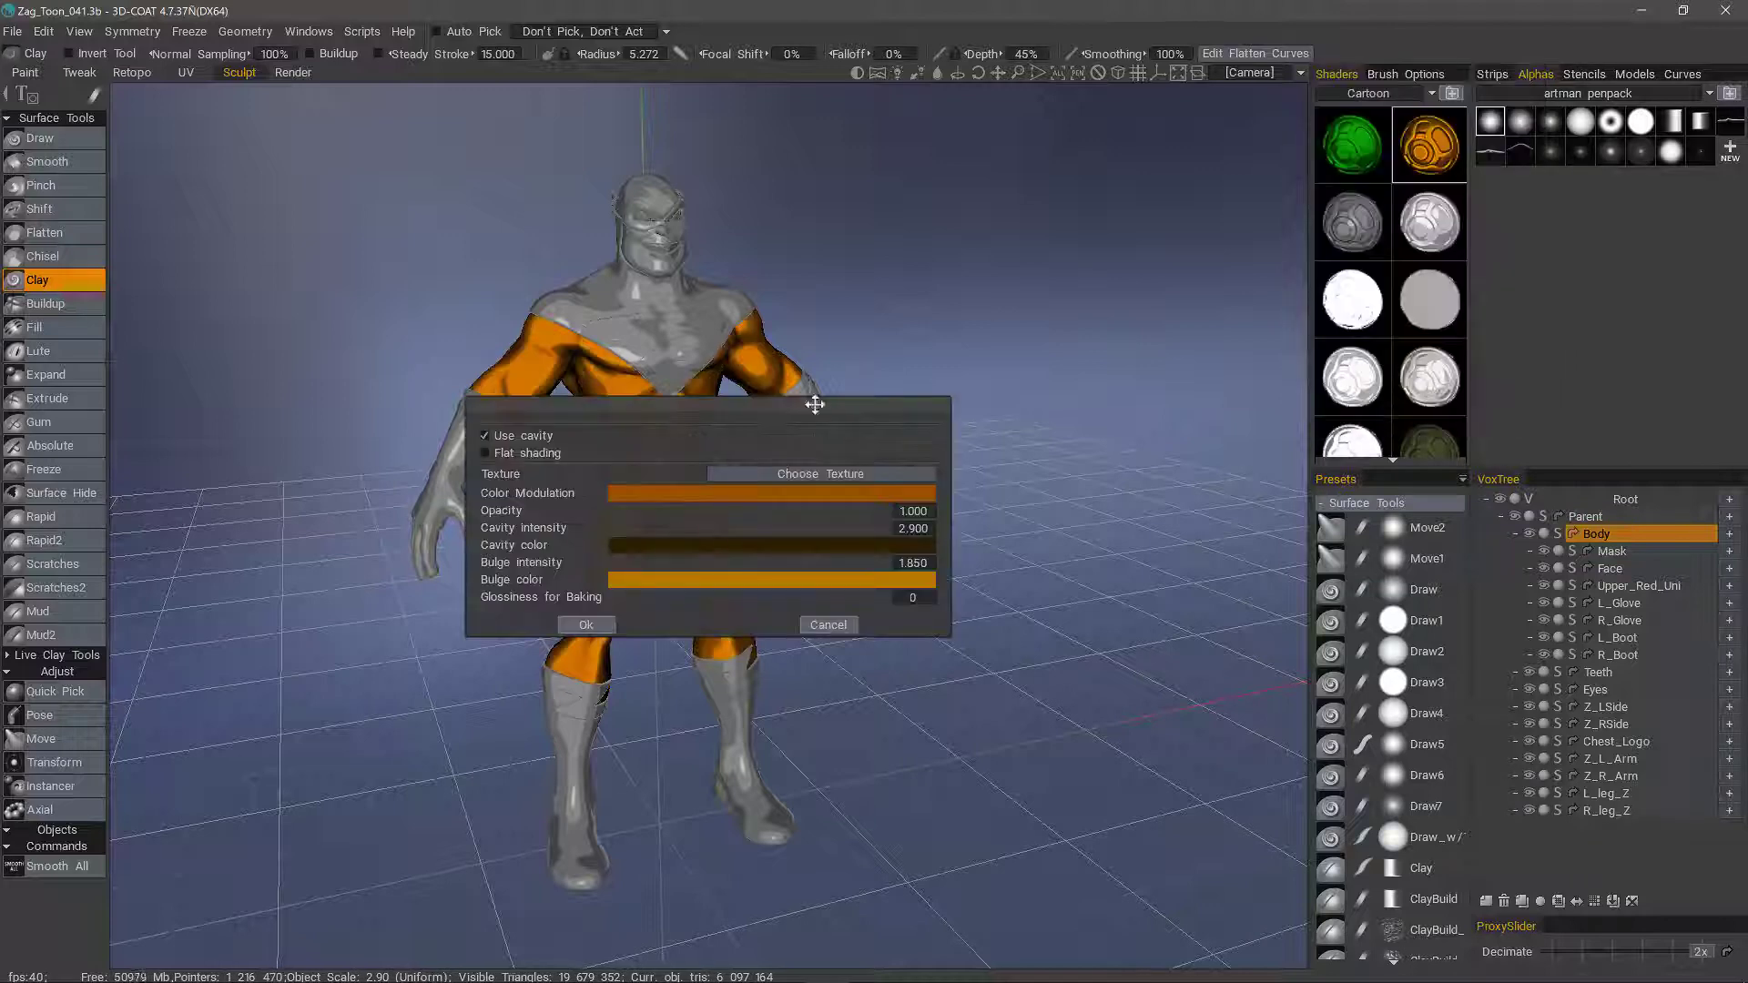
drag(802, 404, 1050, 354)
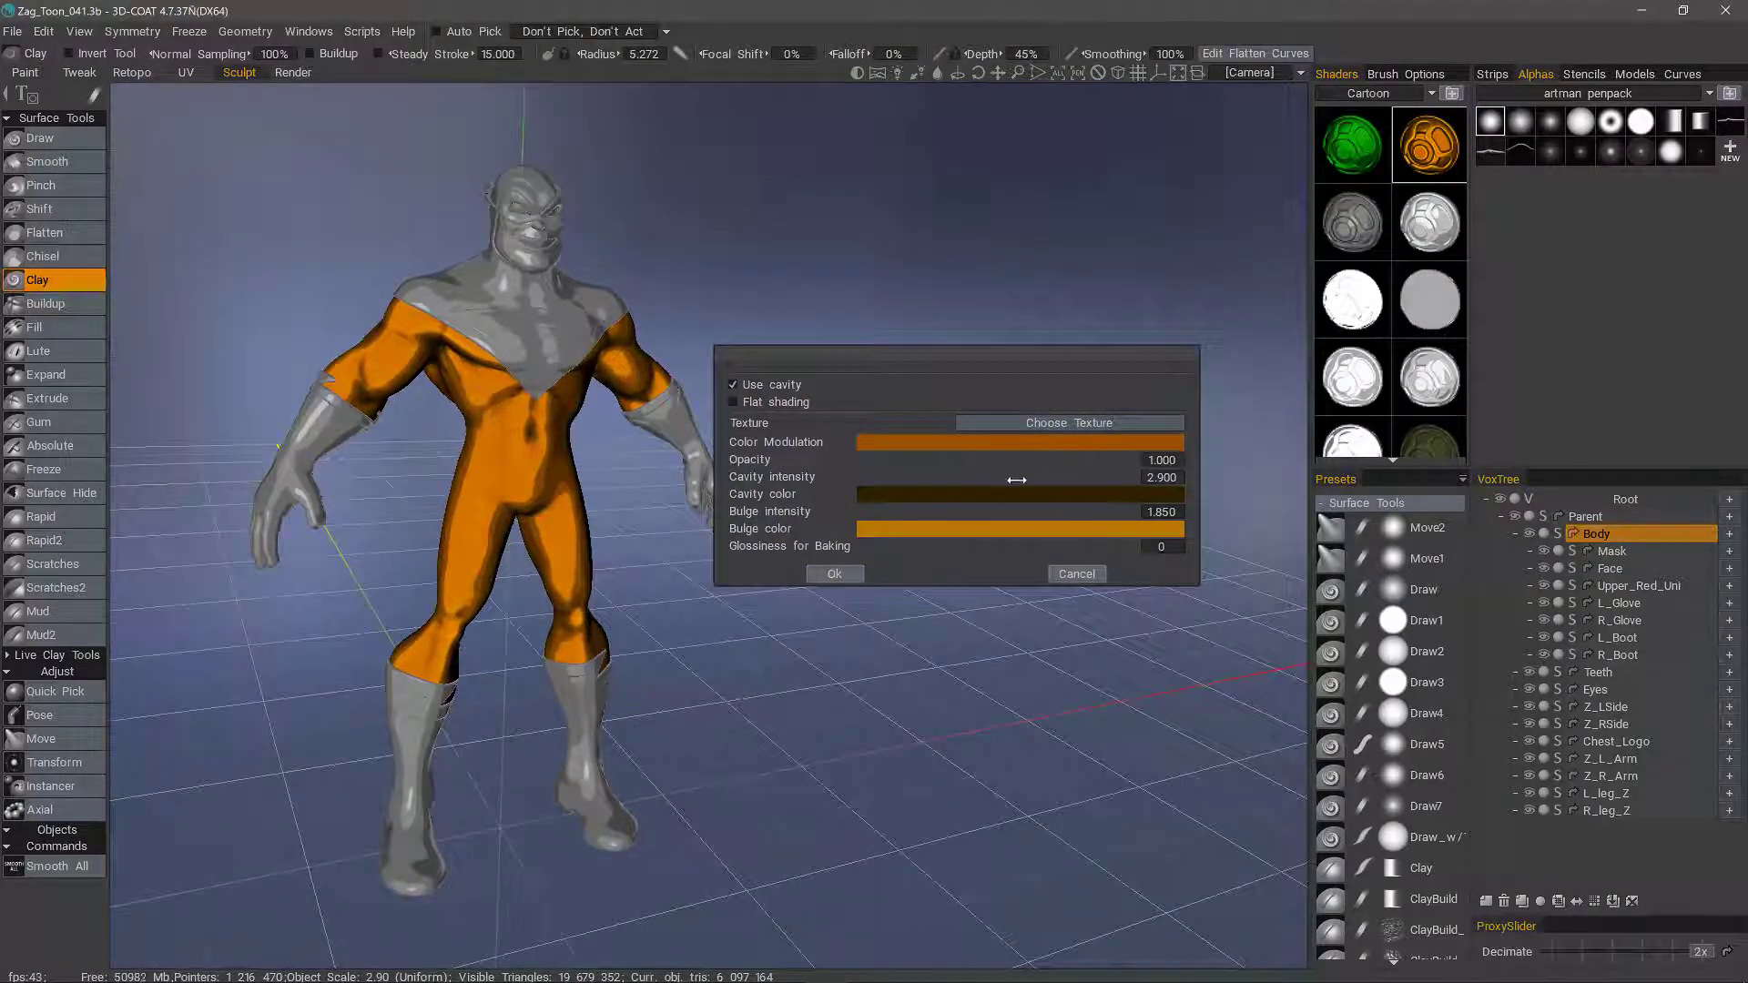
mouse_move(941, 479)
mouse_down()
mouse_move(889, 546)
mouse_move(992, 511)
mouse_move(936, 512)
mouse_move(1020, 512)
mouse_up()
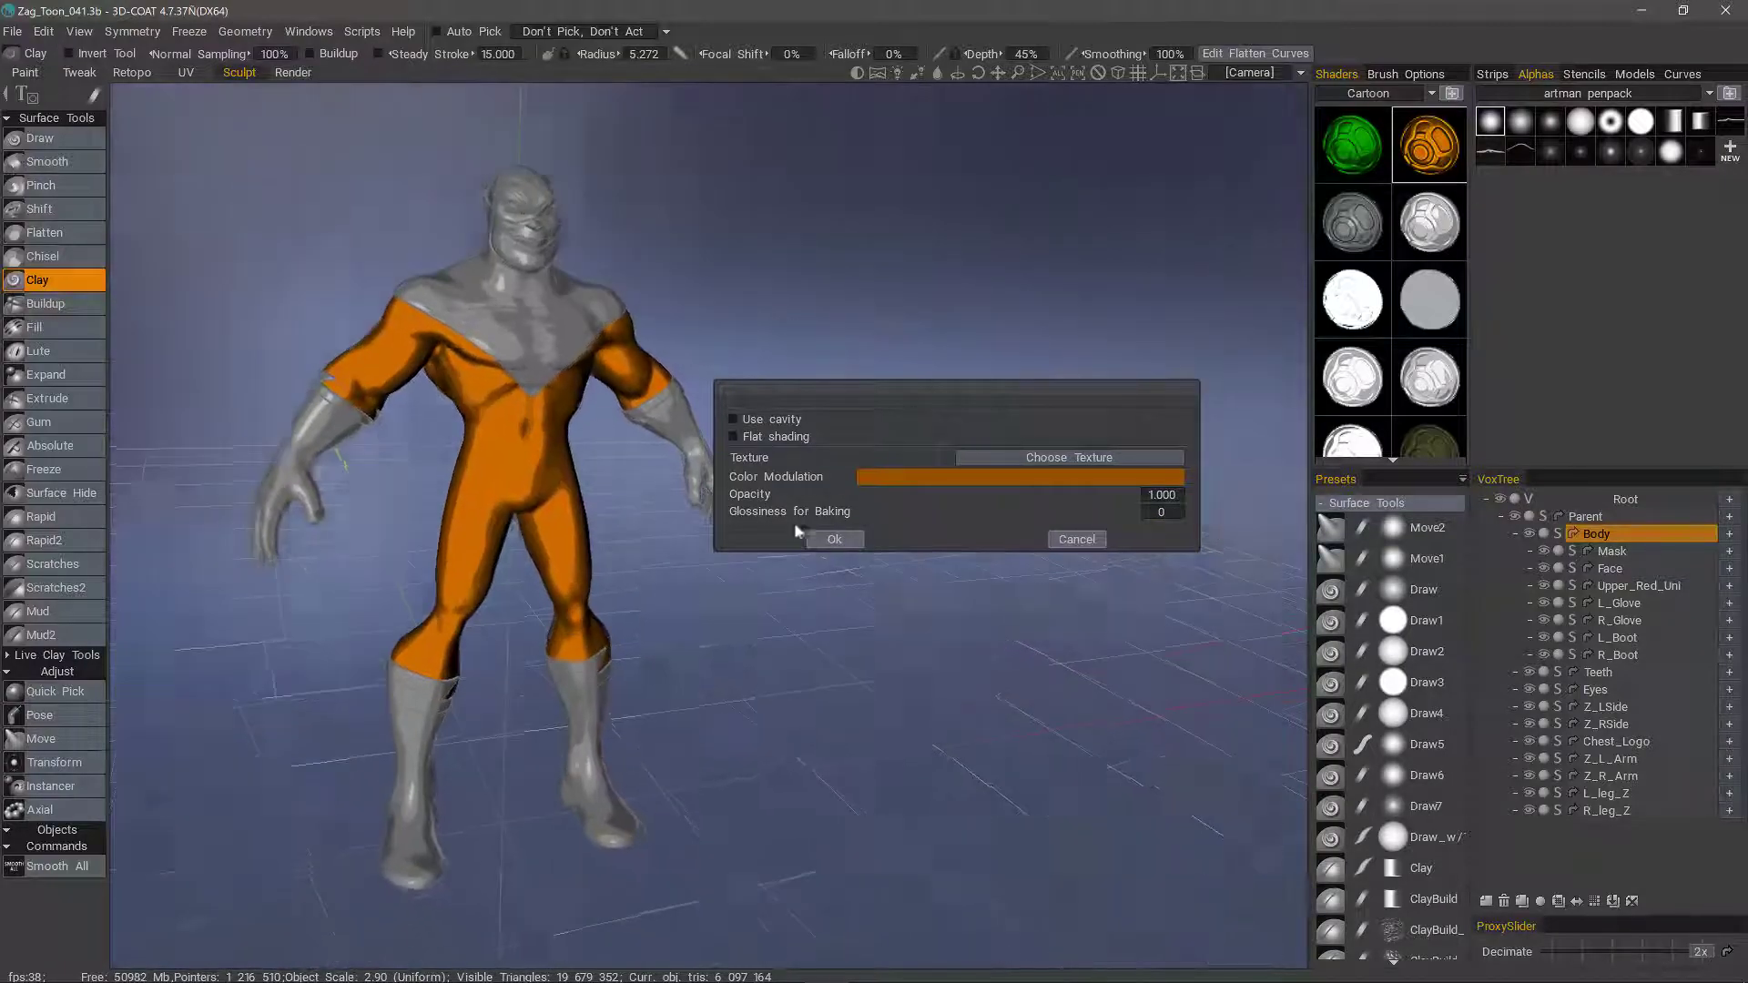
click(834, 573)
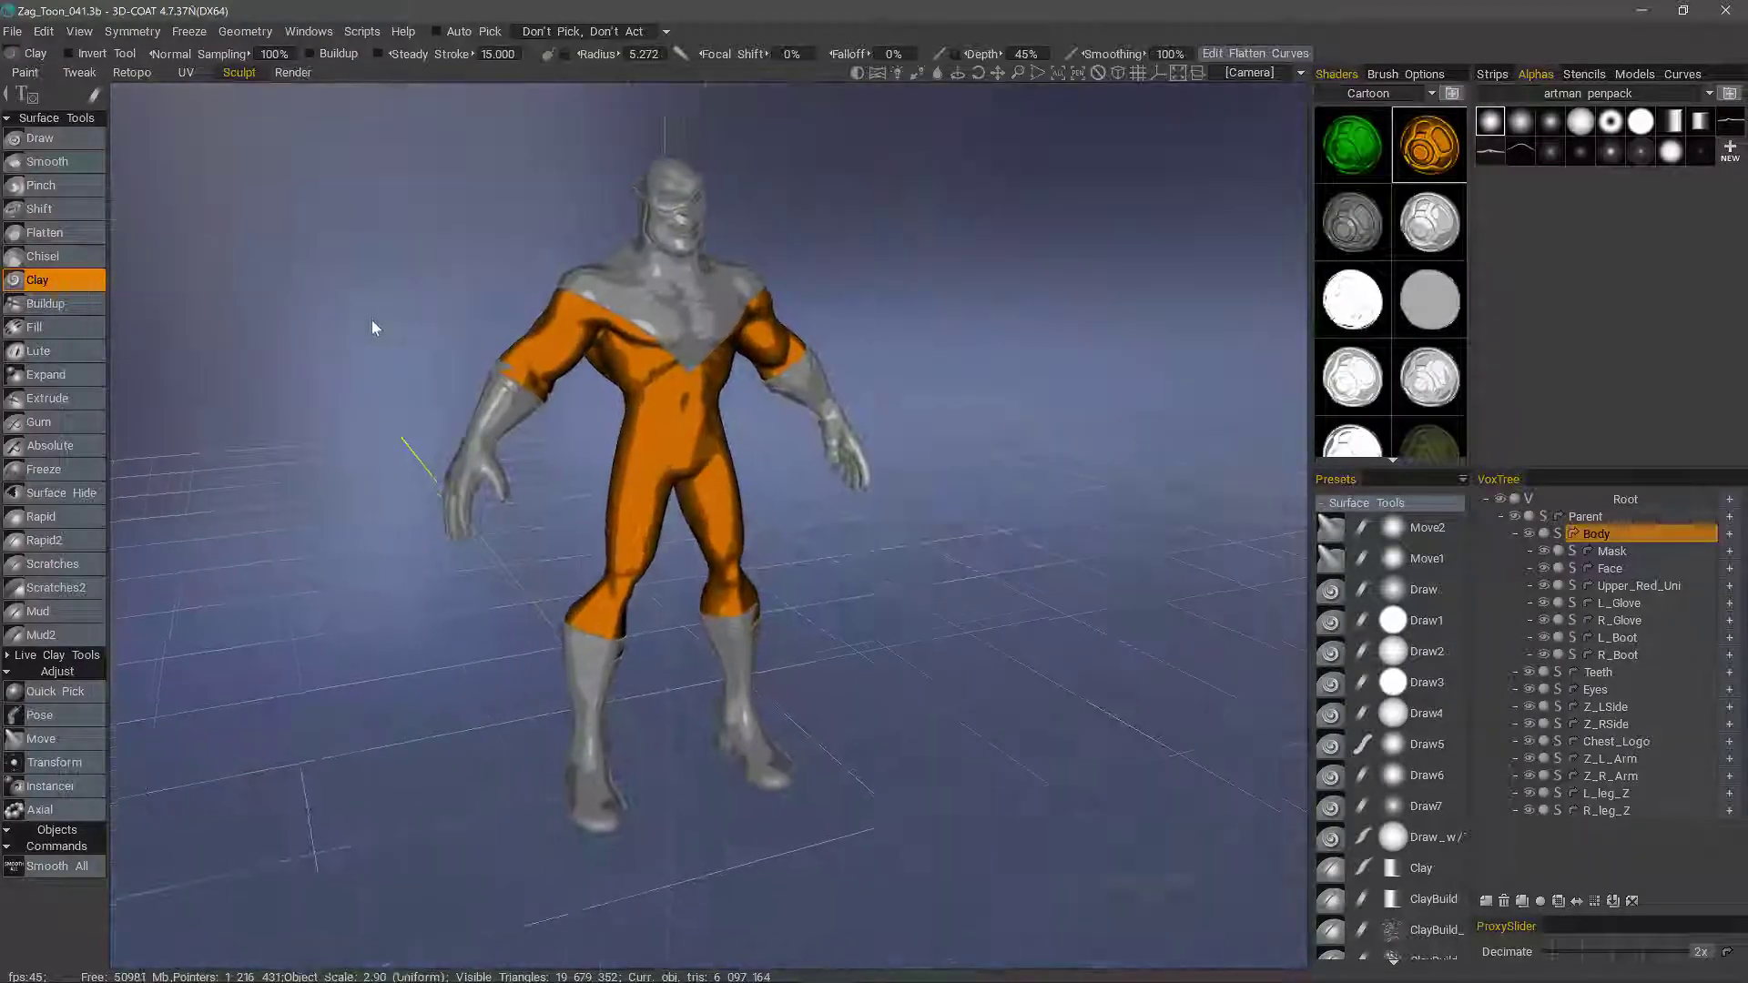
drag(372, 319, 399, 379)
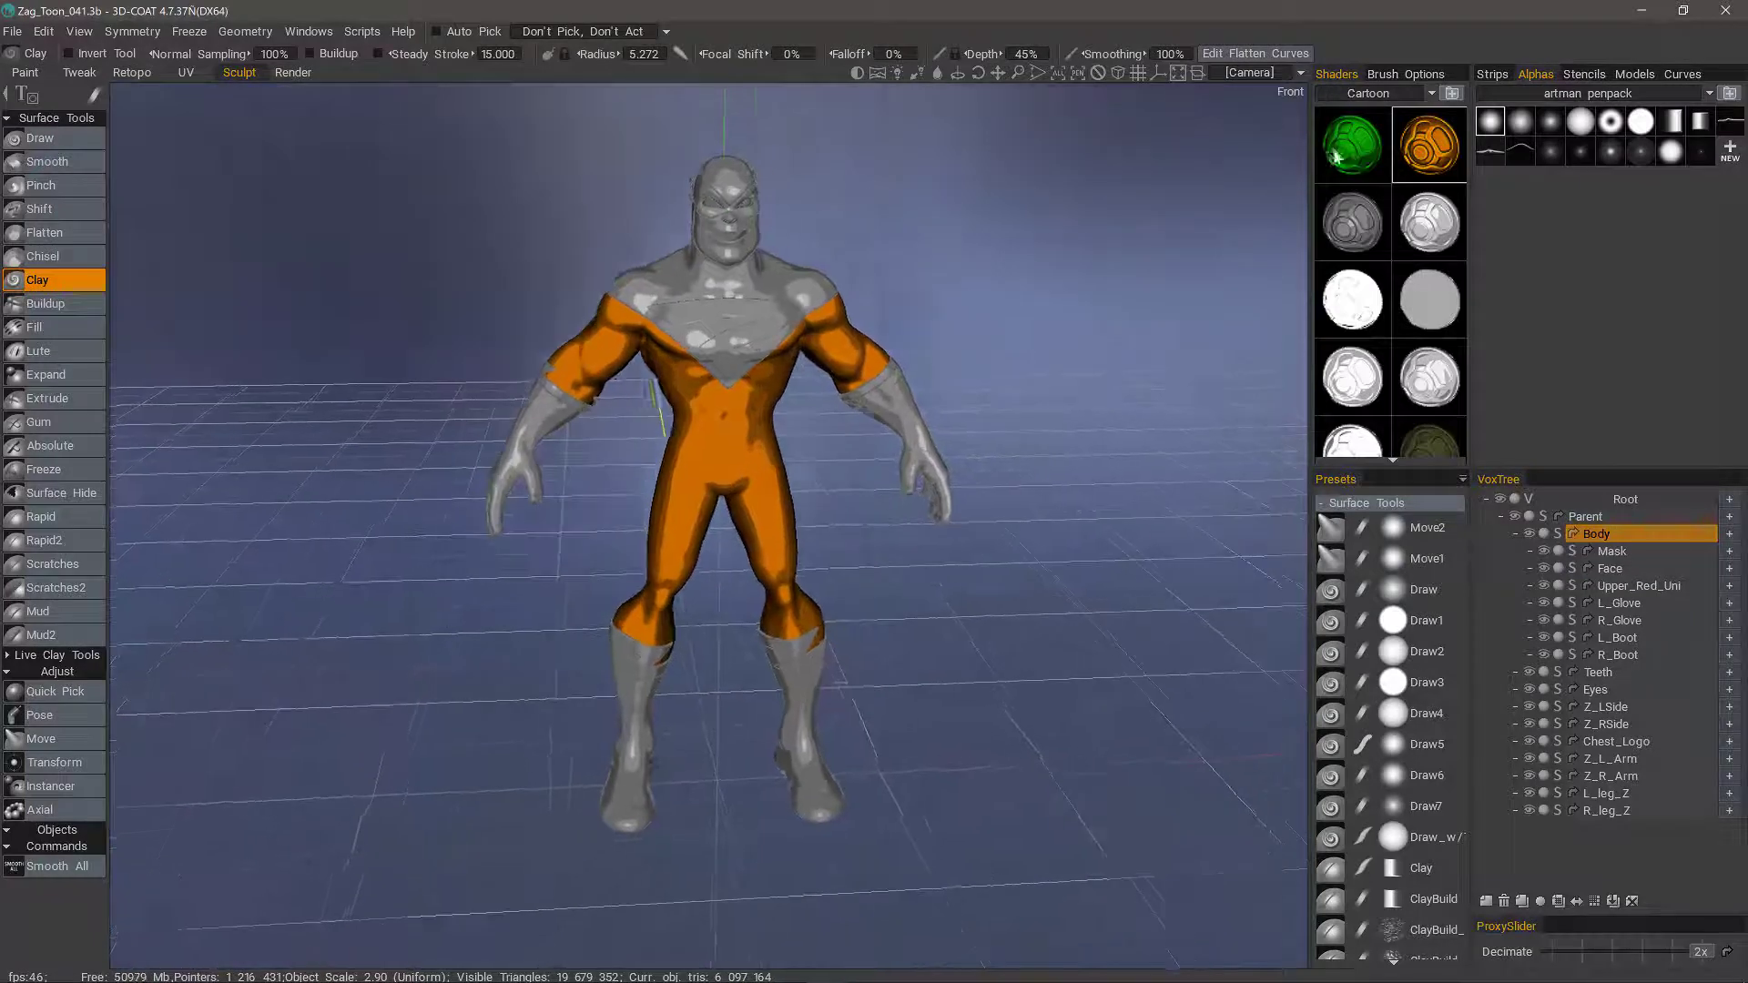
Apply the green toon shader to the Upper_Red_Uni layer.
click(1631, 587)
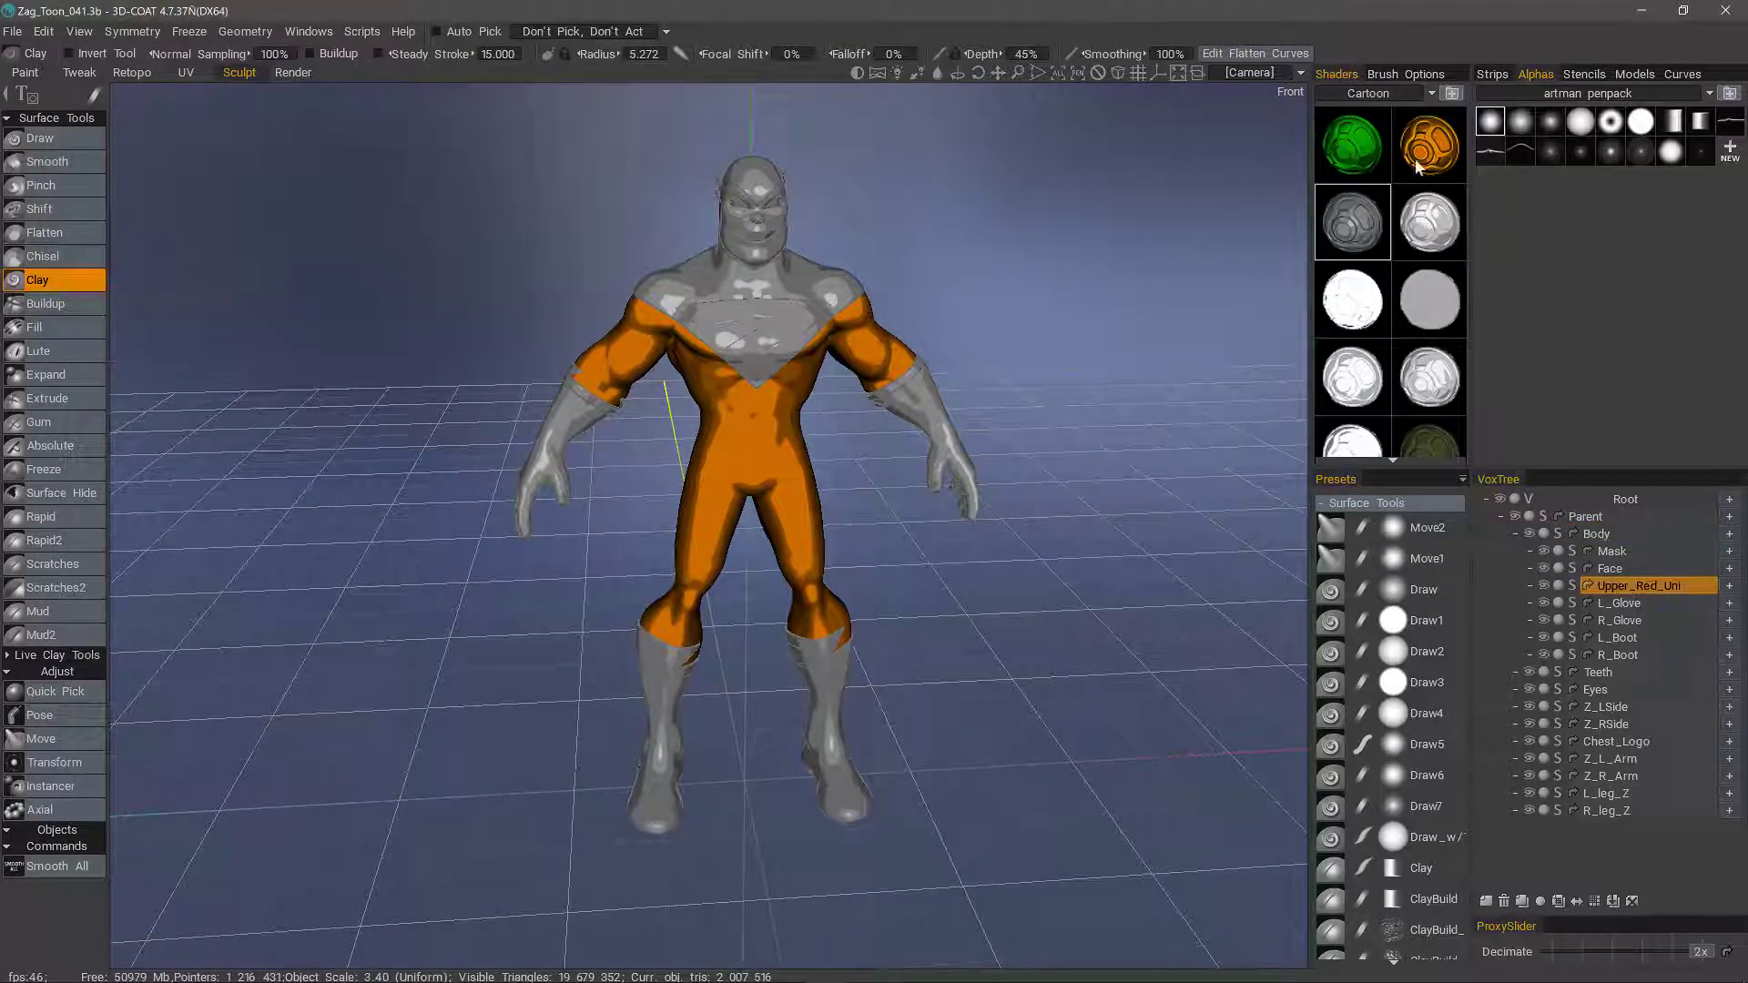
click(1353, 150)
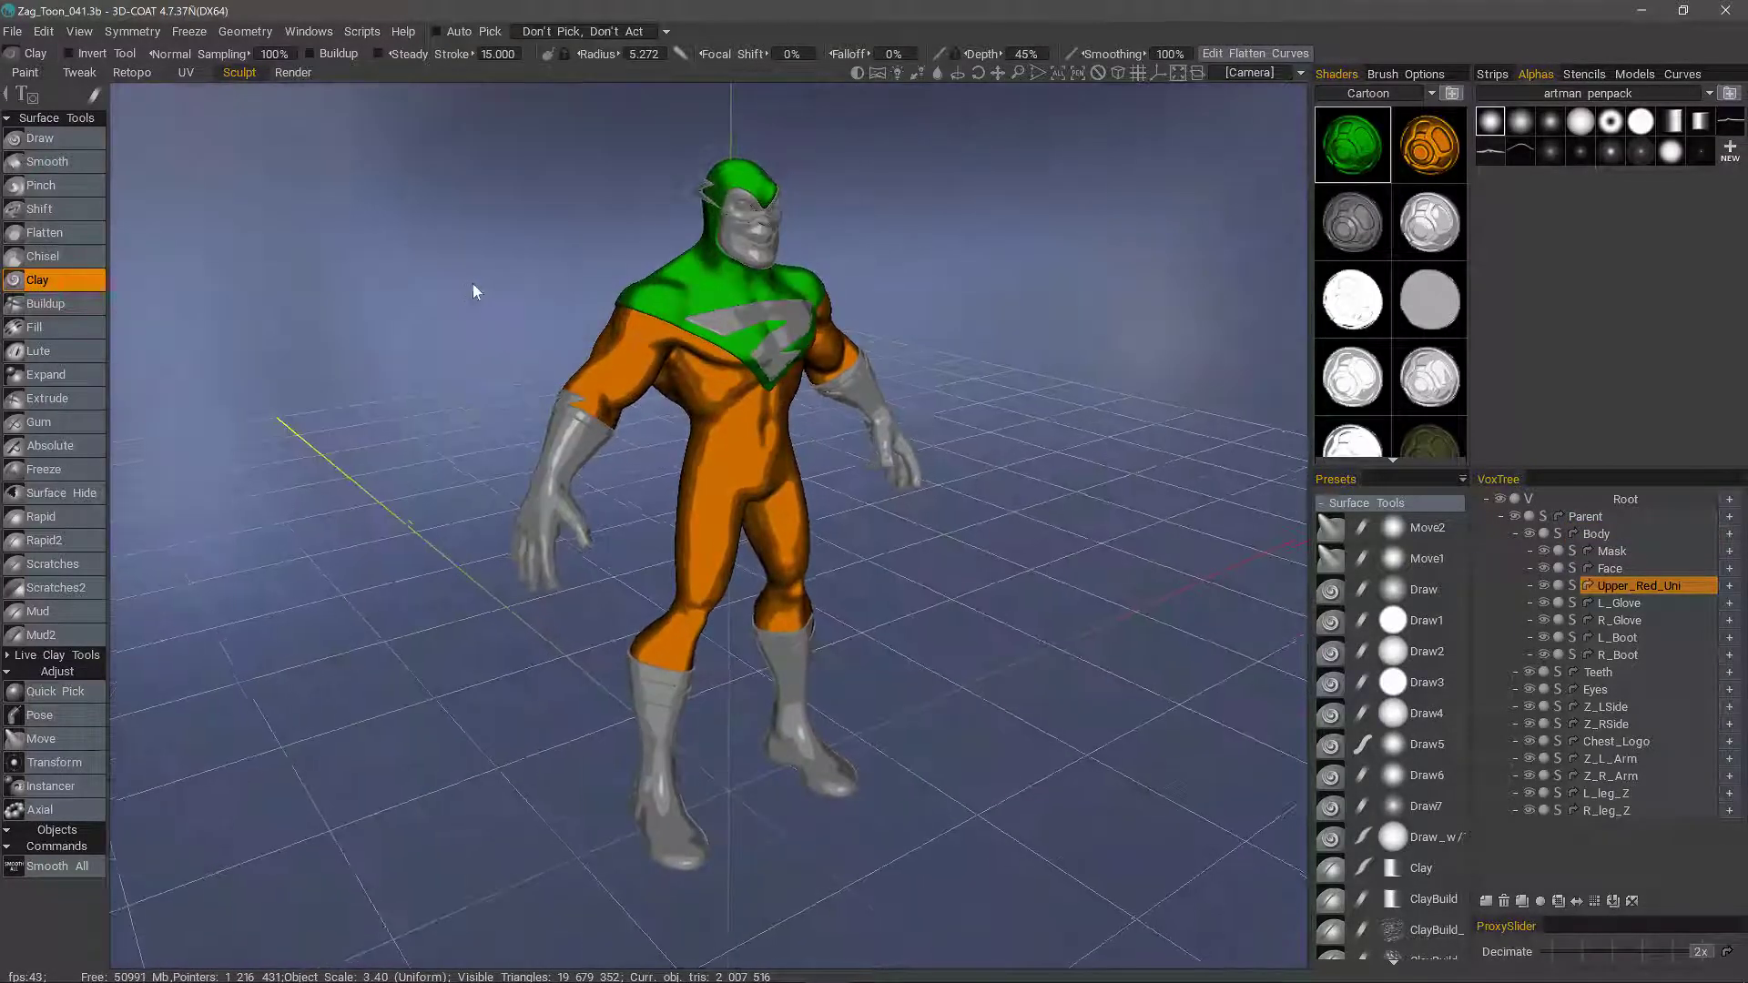
drag(530, 232, 528, 216)
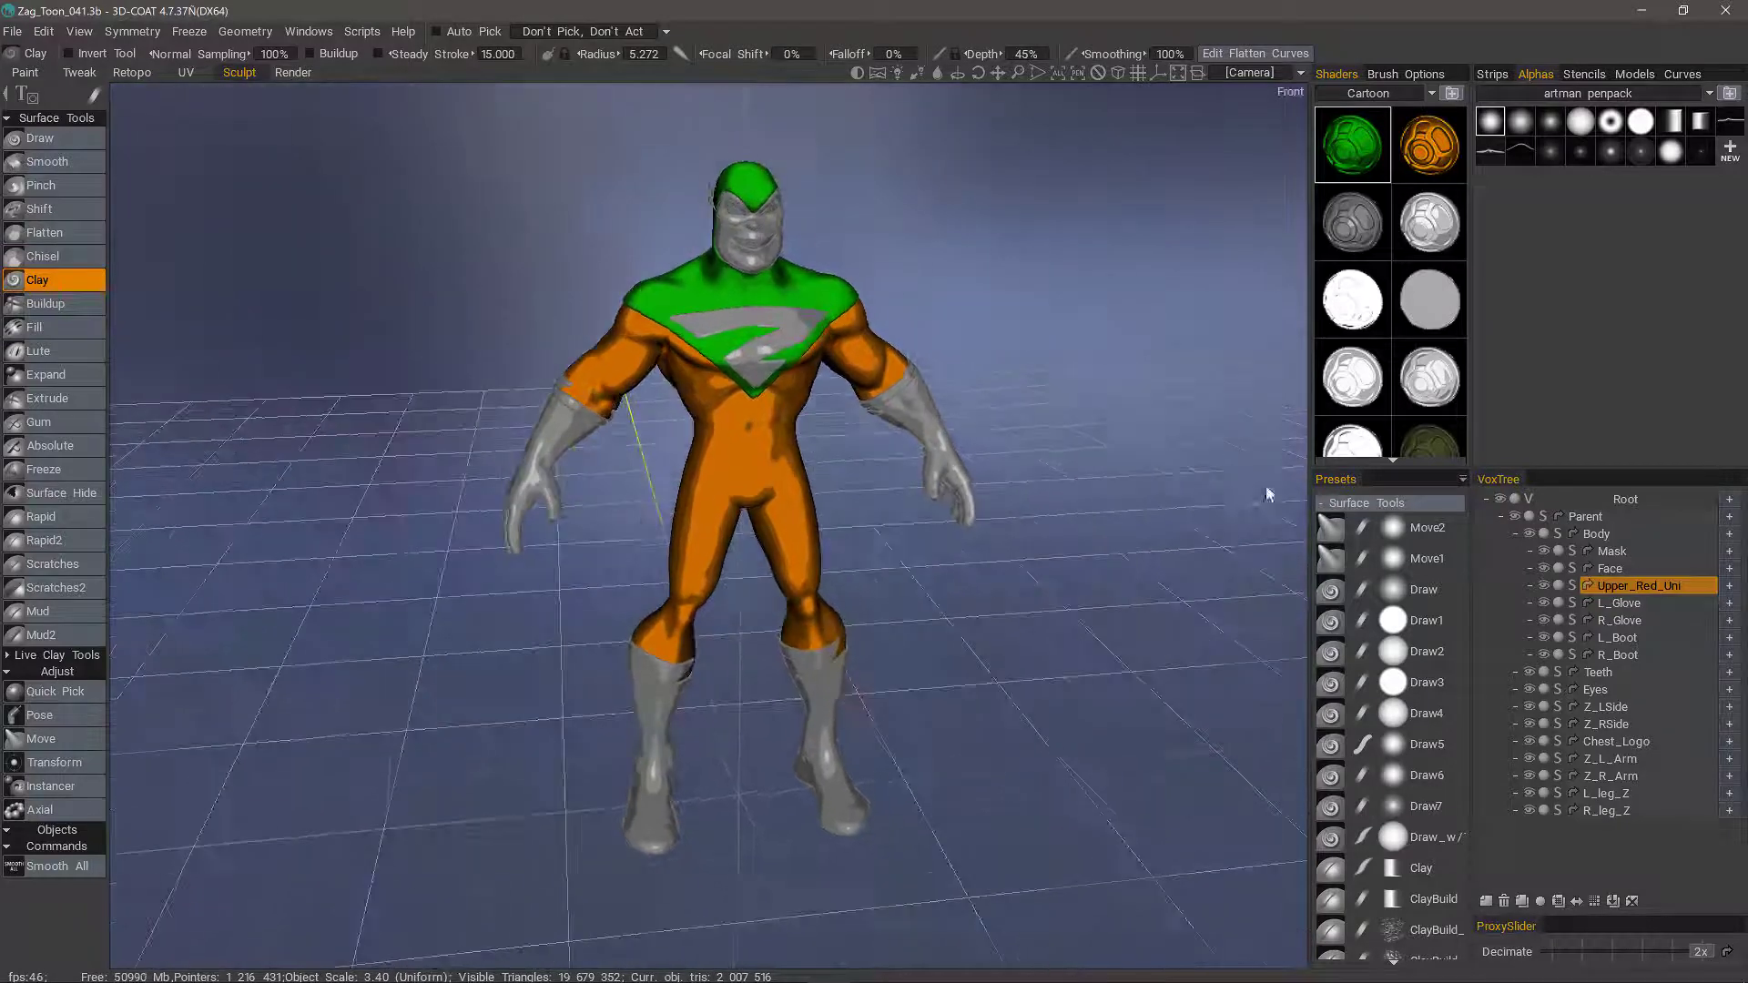
Apply the green toon shader to both glove layers, L_Glove and R_Glove.
click(1618, 602)
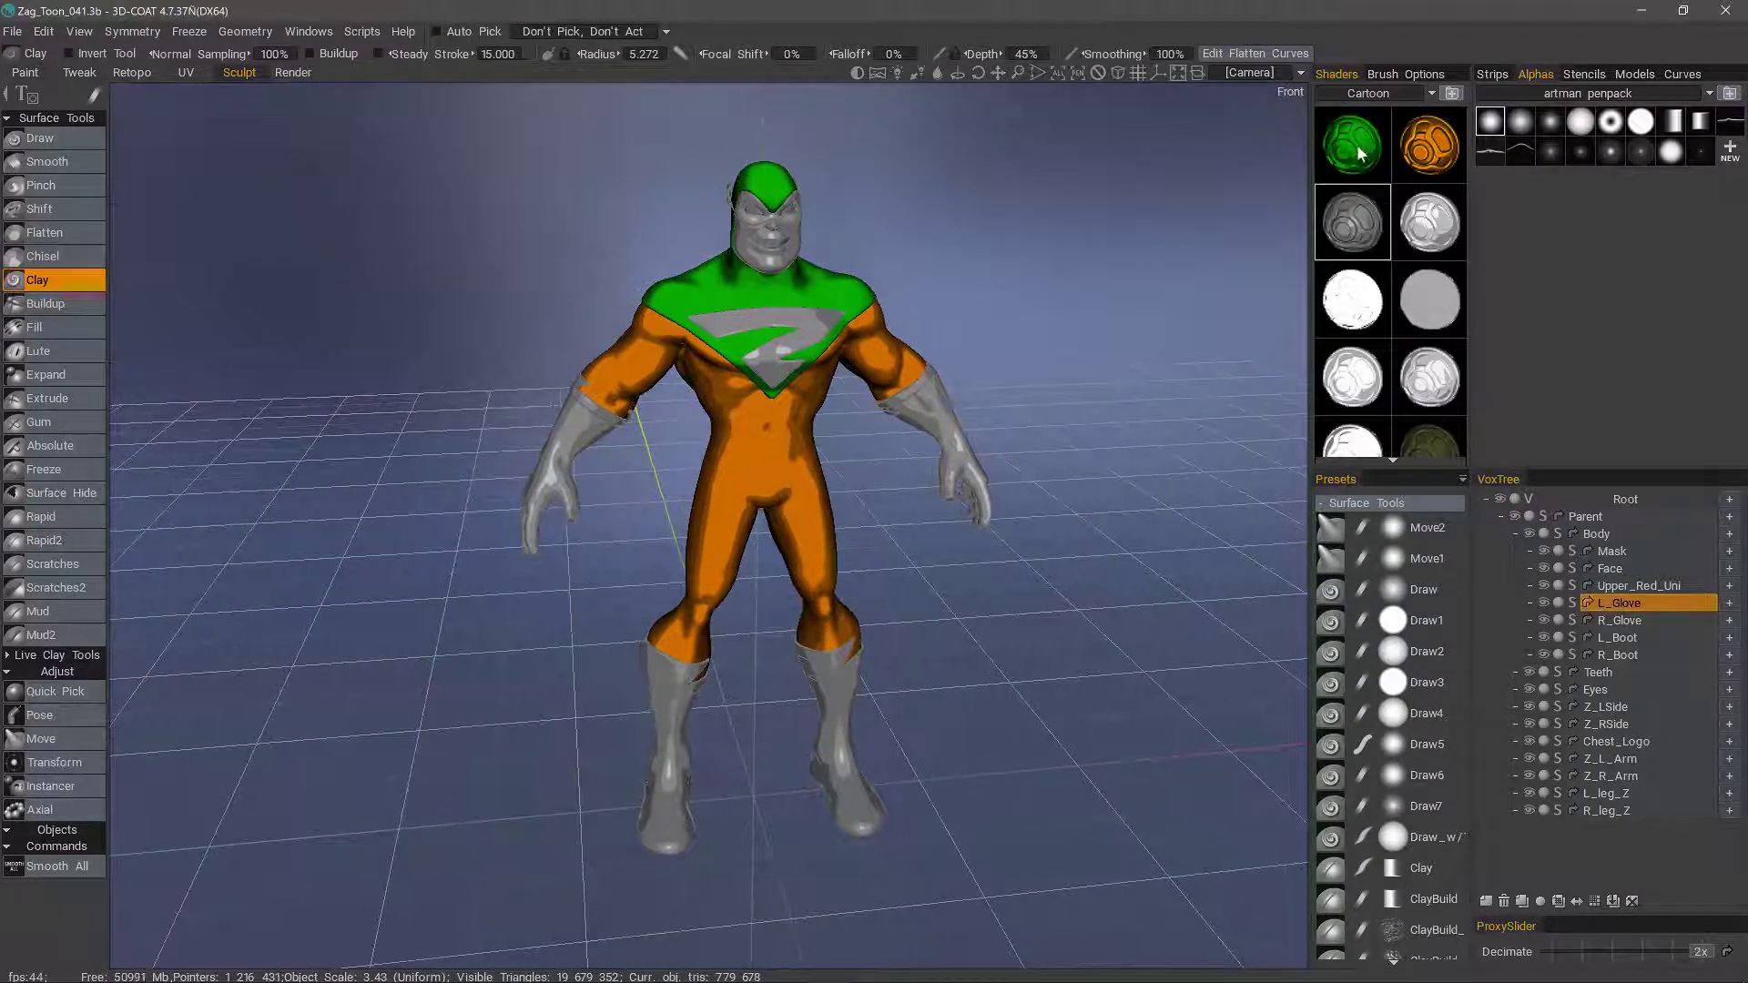
click(1357, 146)
click(1619, 620)
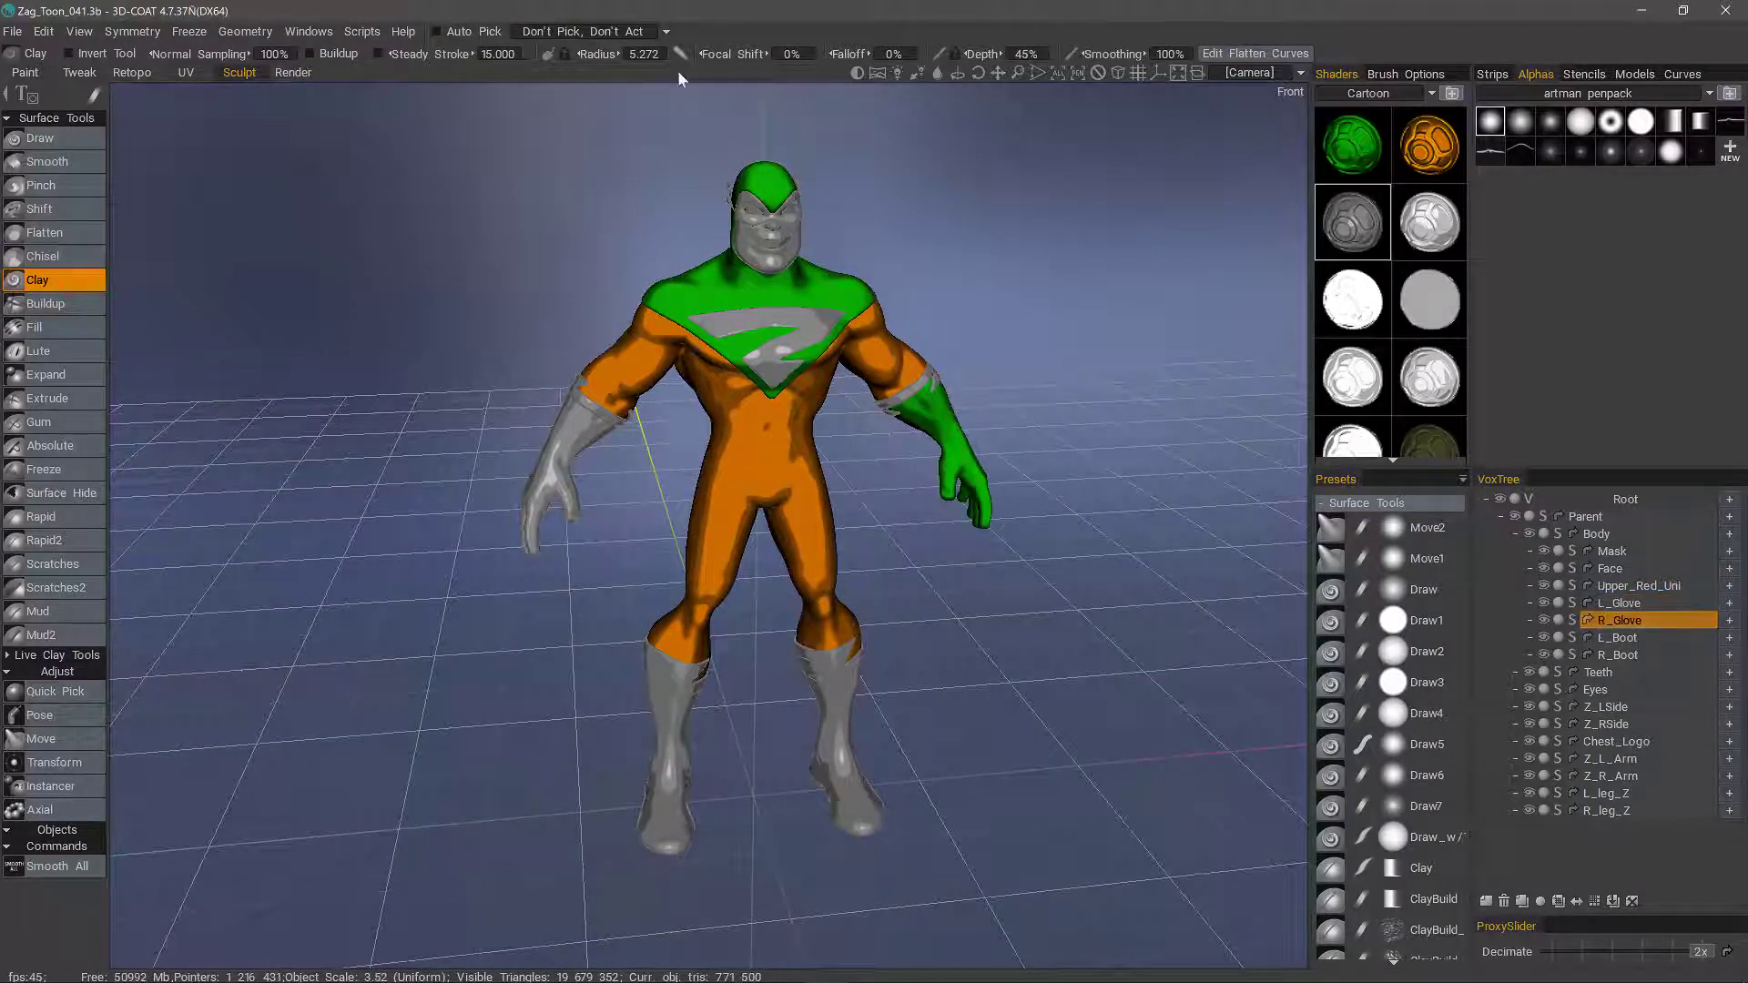
click(1352, 145)
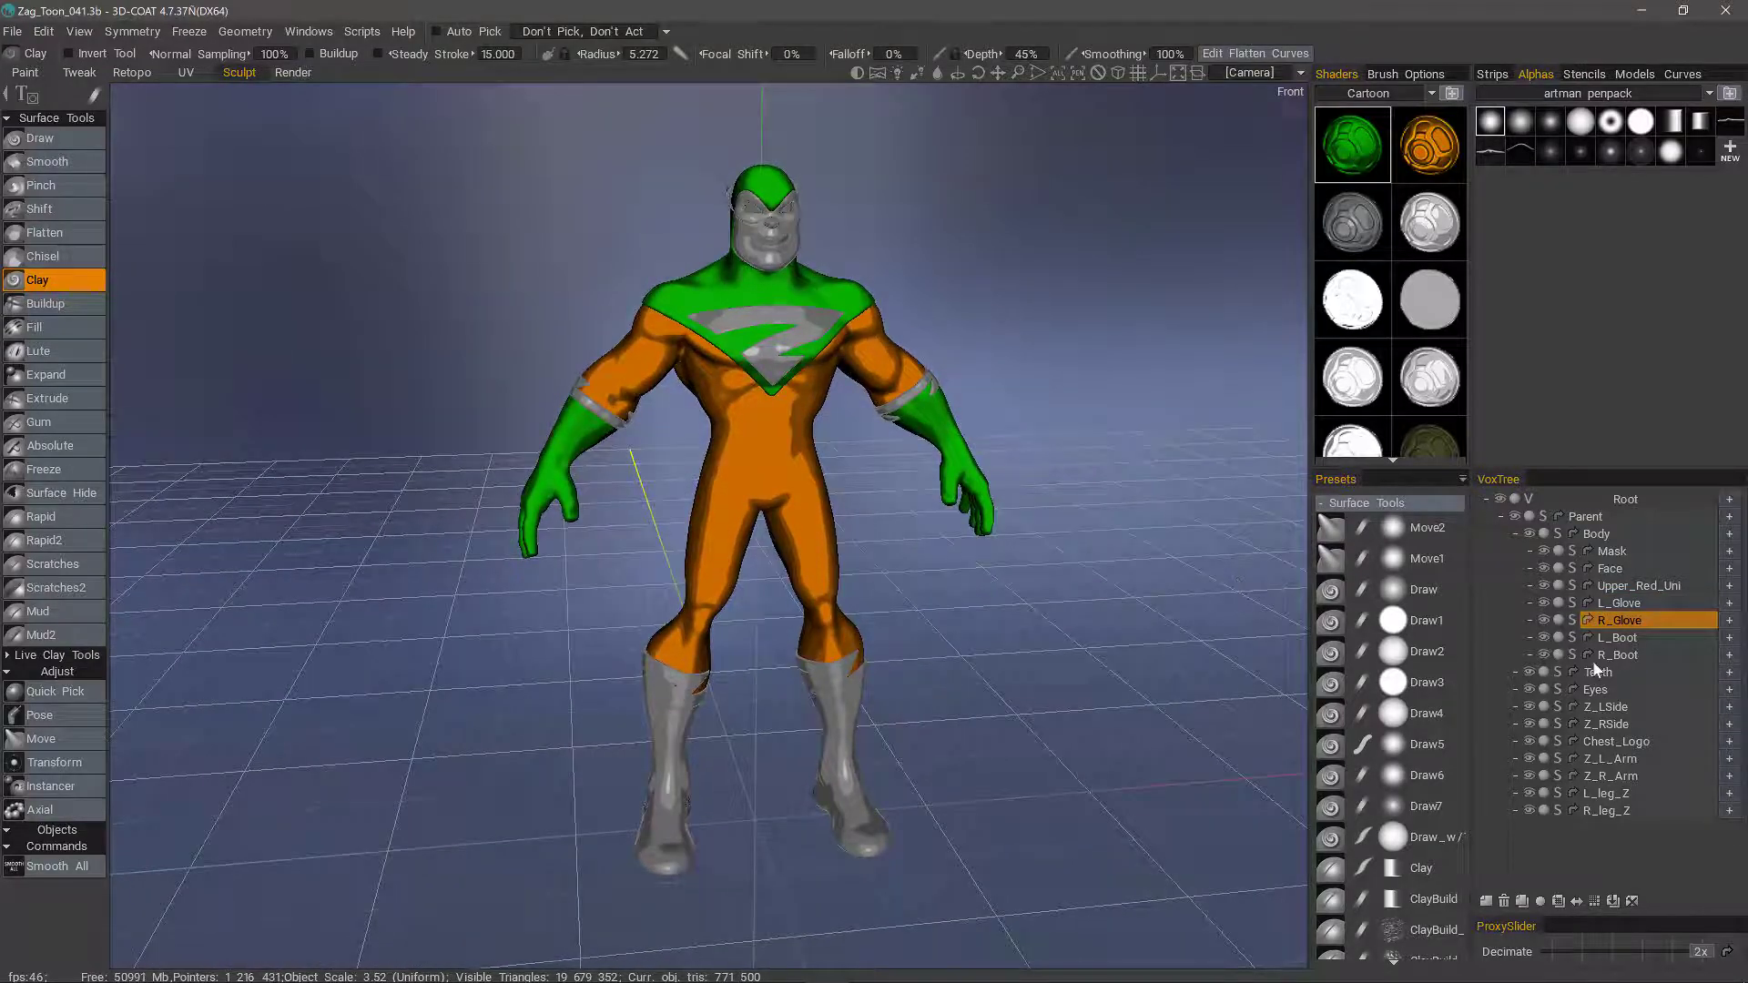
Apply the green toon shader to both boot layers, L_Boot and R_Boot.
click(1618, 637)
click(1352, 146)
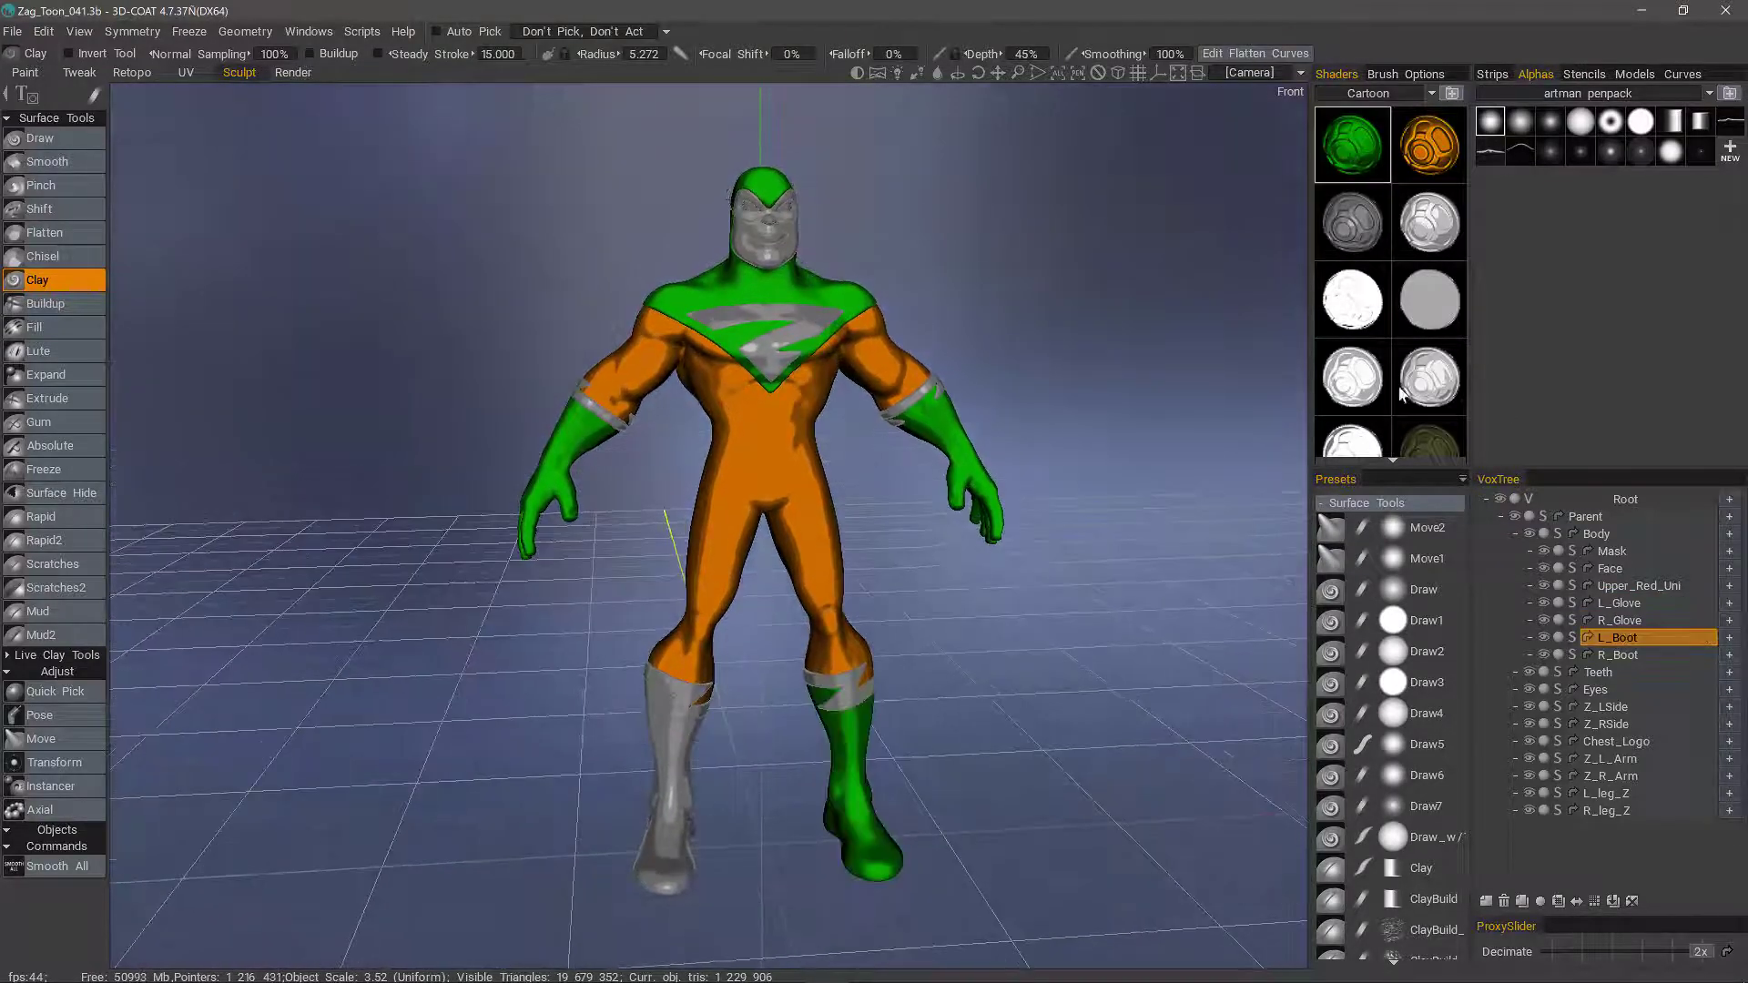
click(1618, 655)
click(1352, 145)
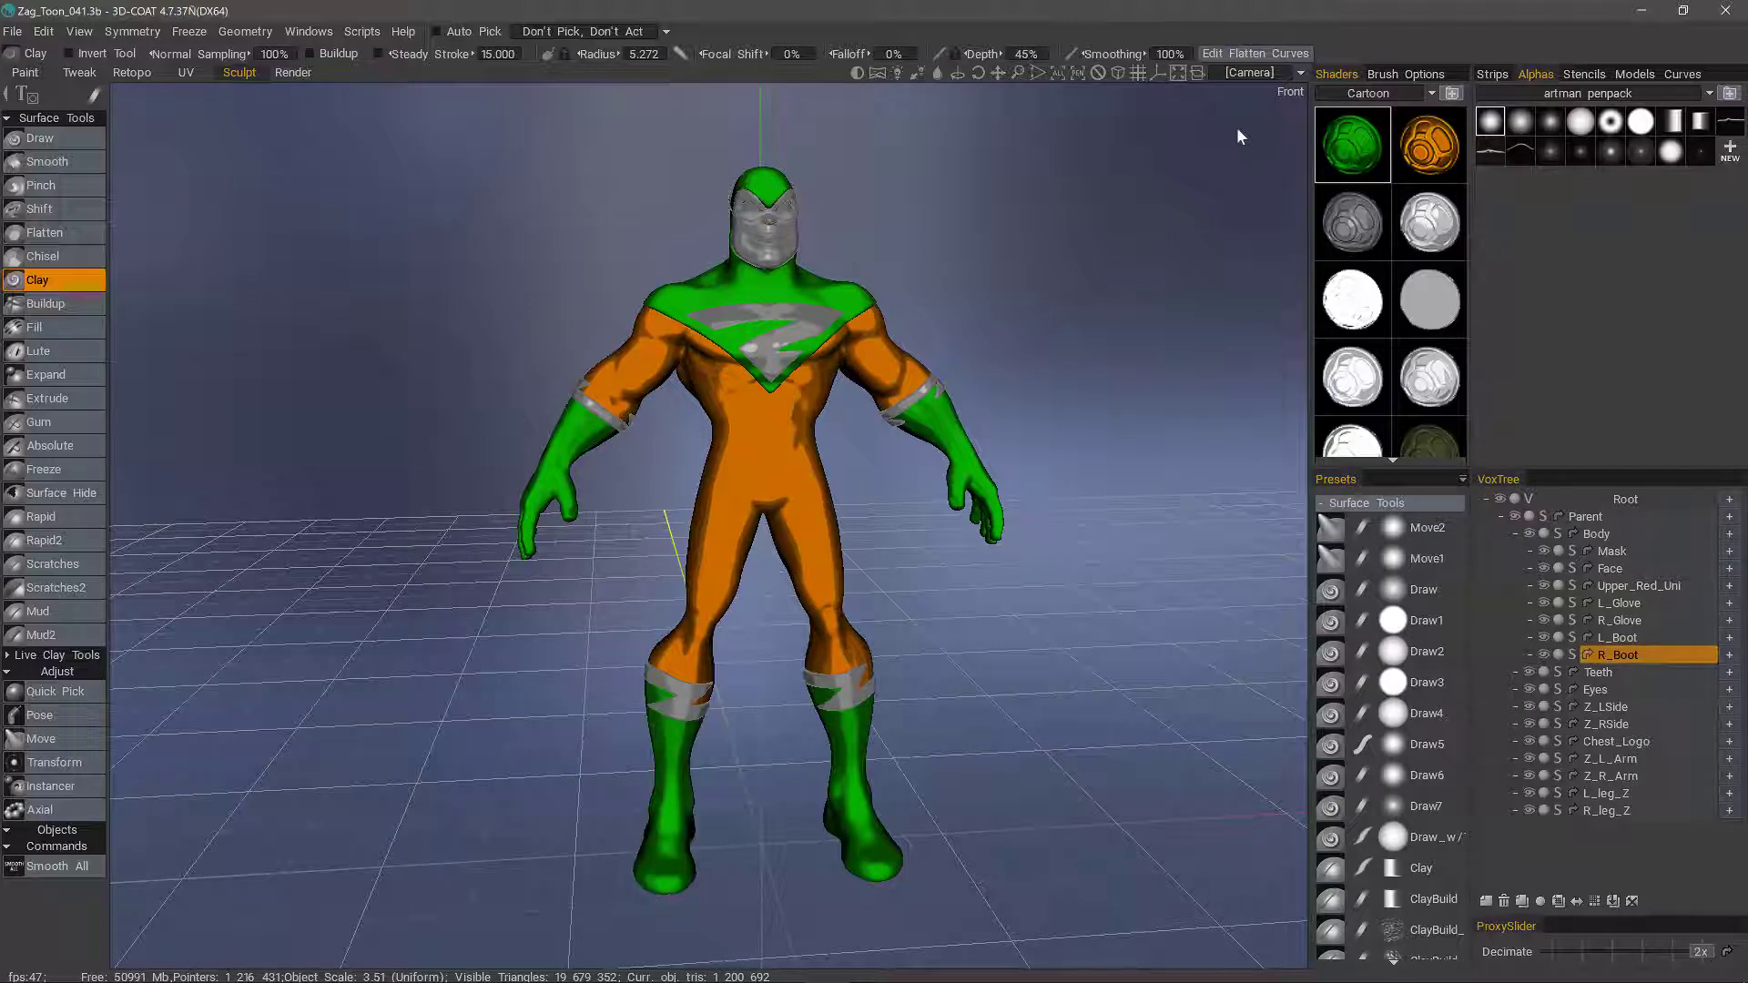
drag(1238, 137, 1046, 339)
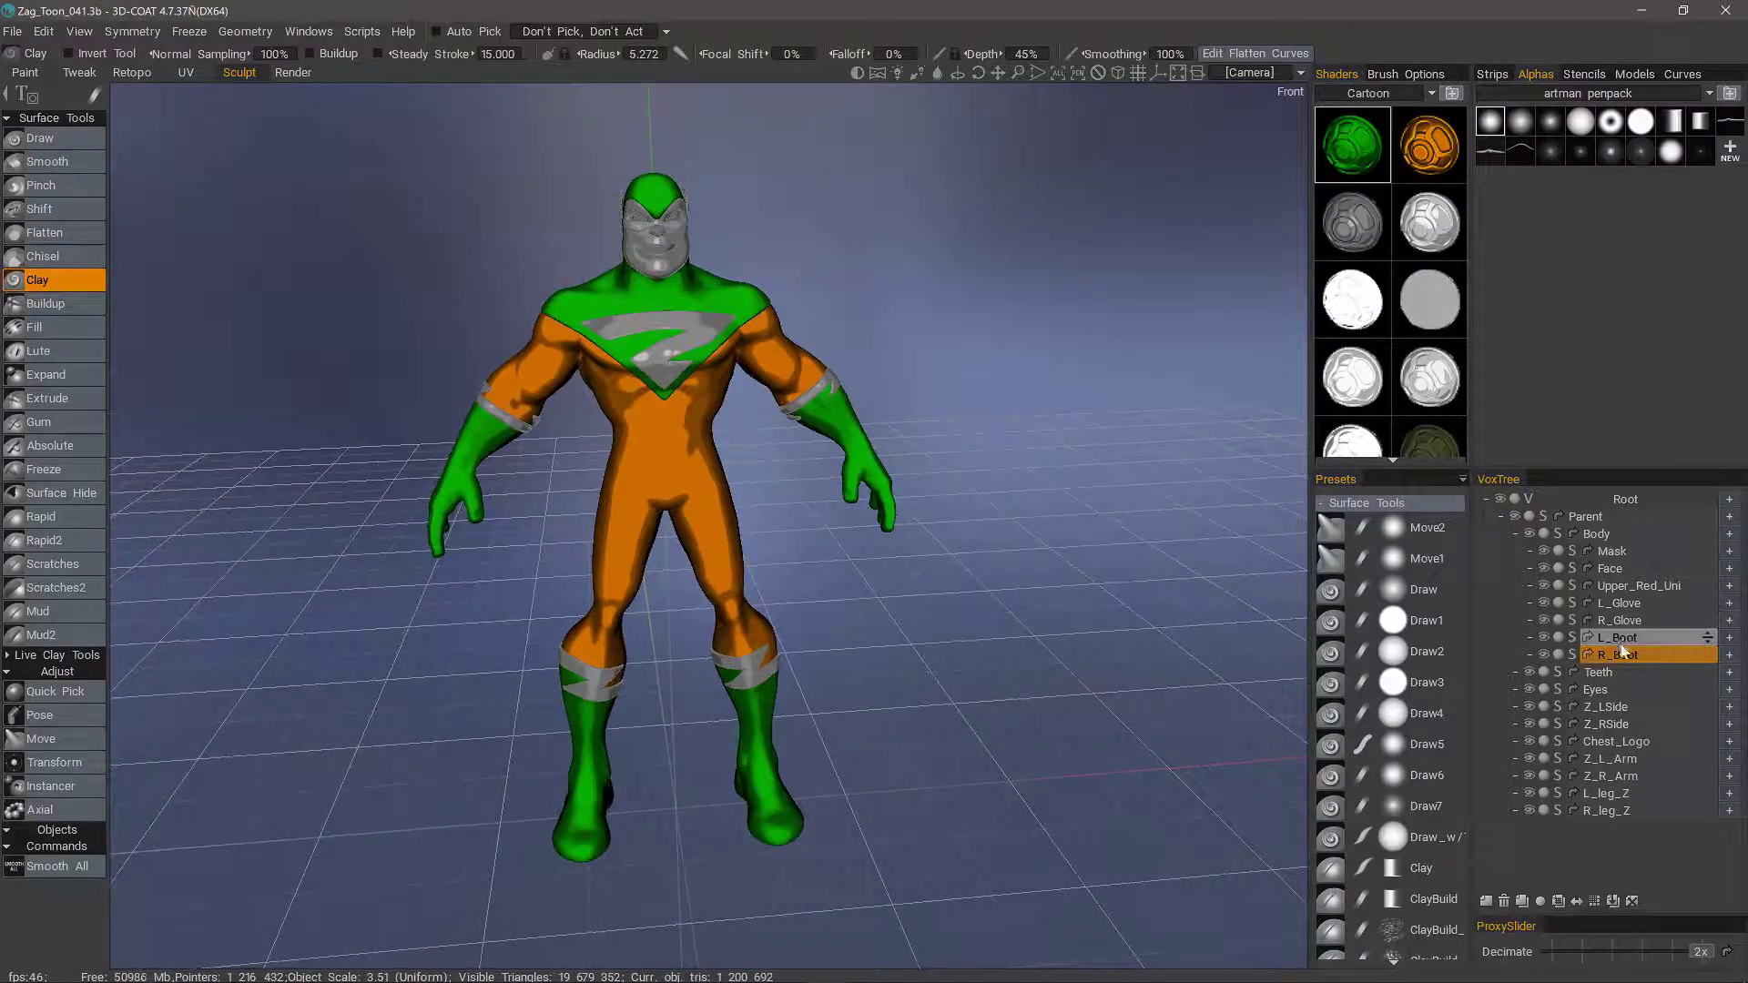
Apply the yellow Cartoon shader to the arm bands, Z_L_Arm and Z_R_Arm.
click(1610, 758)
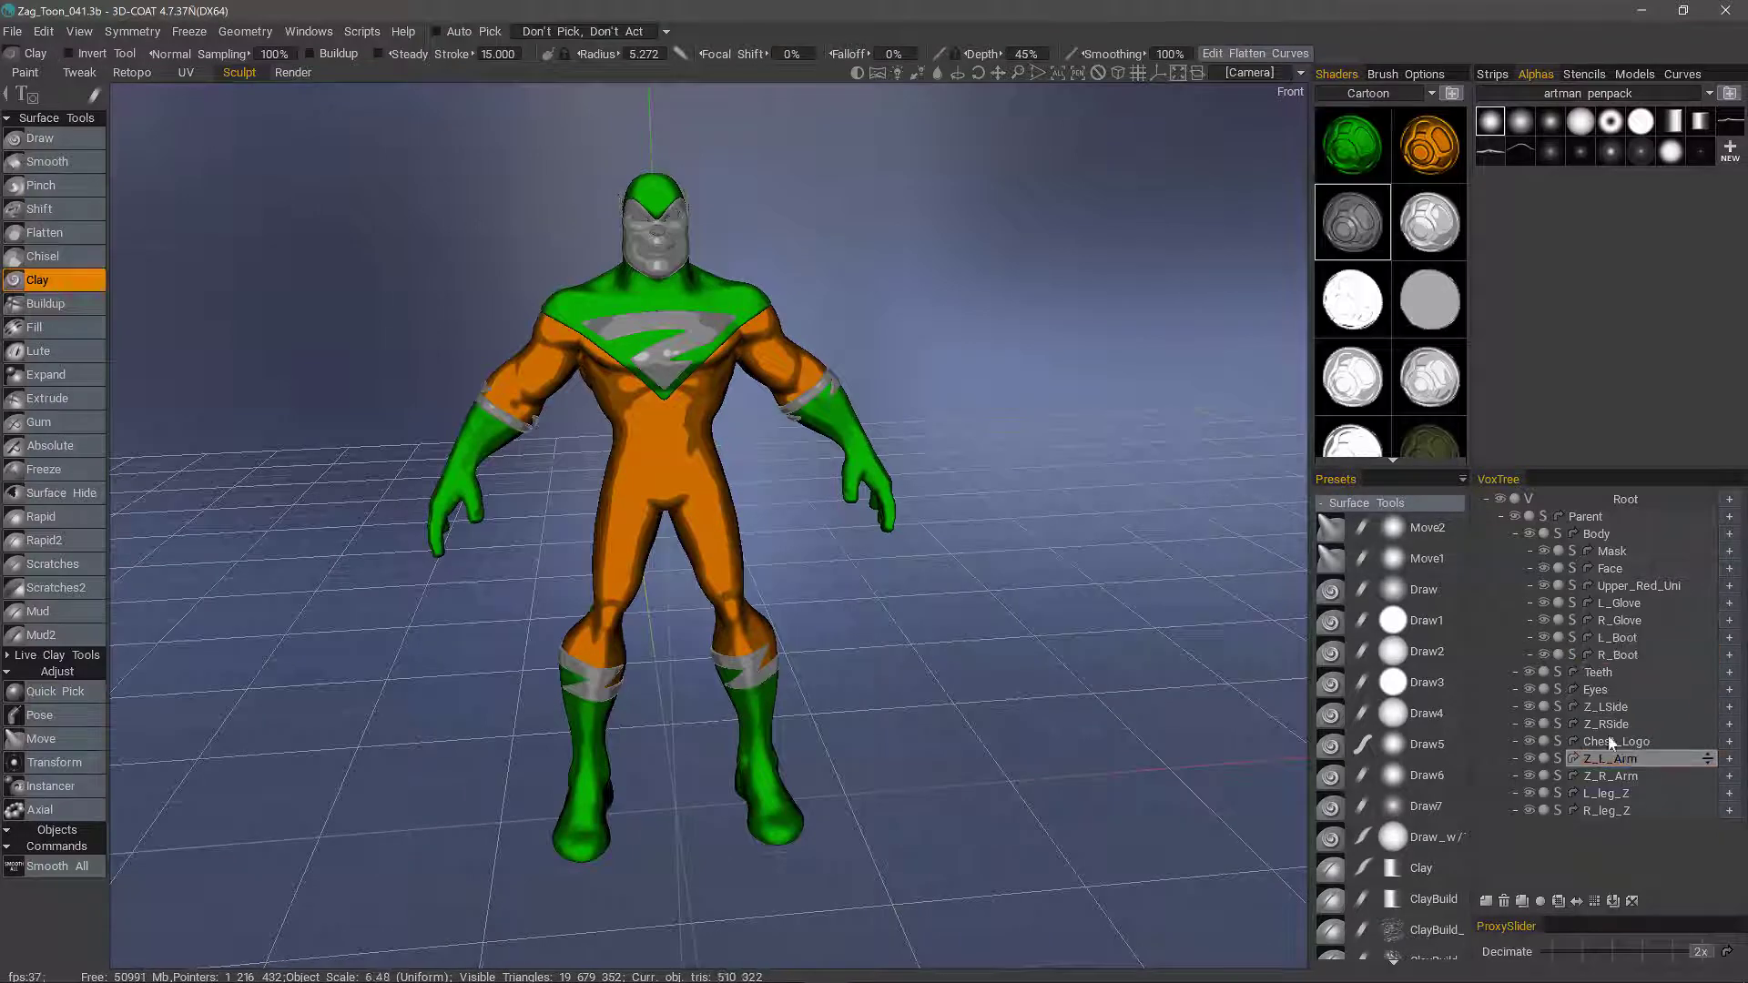
scroll(1370, 364, down, 5)
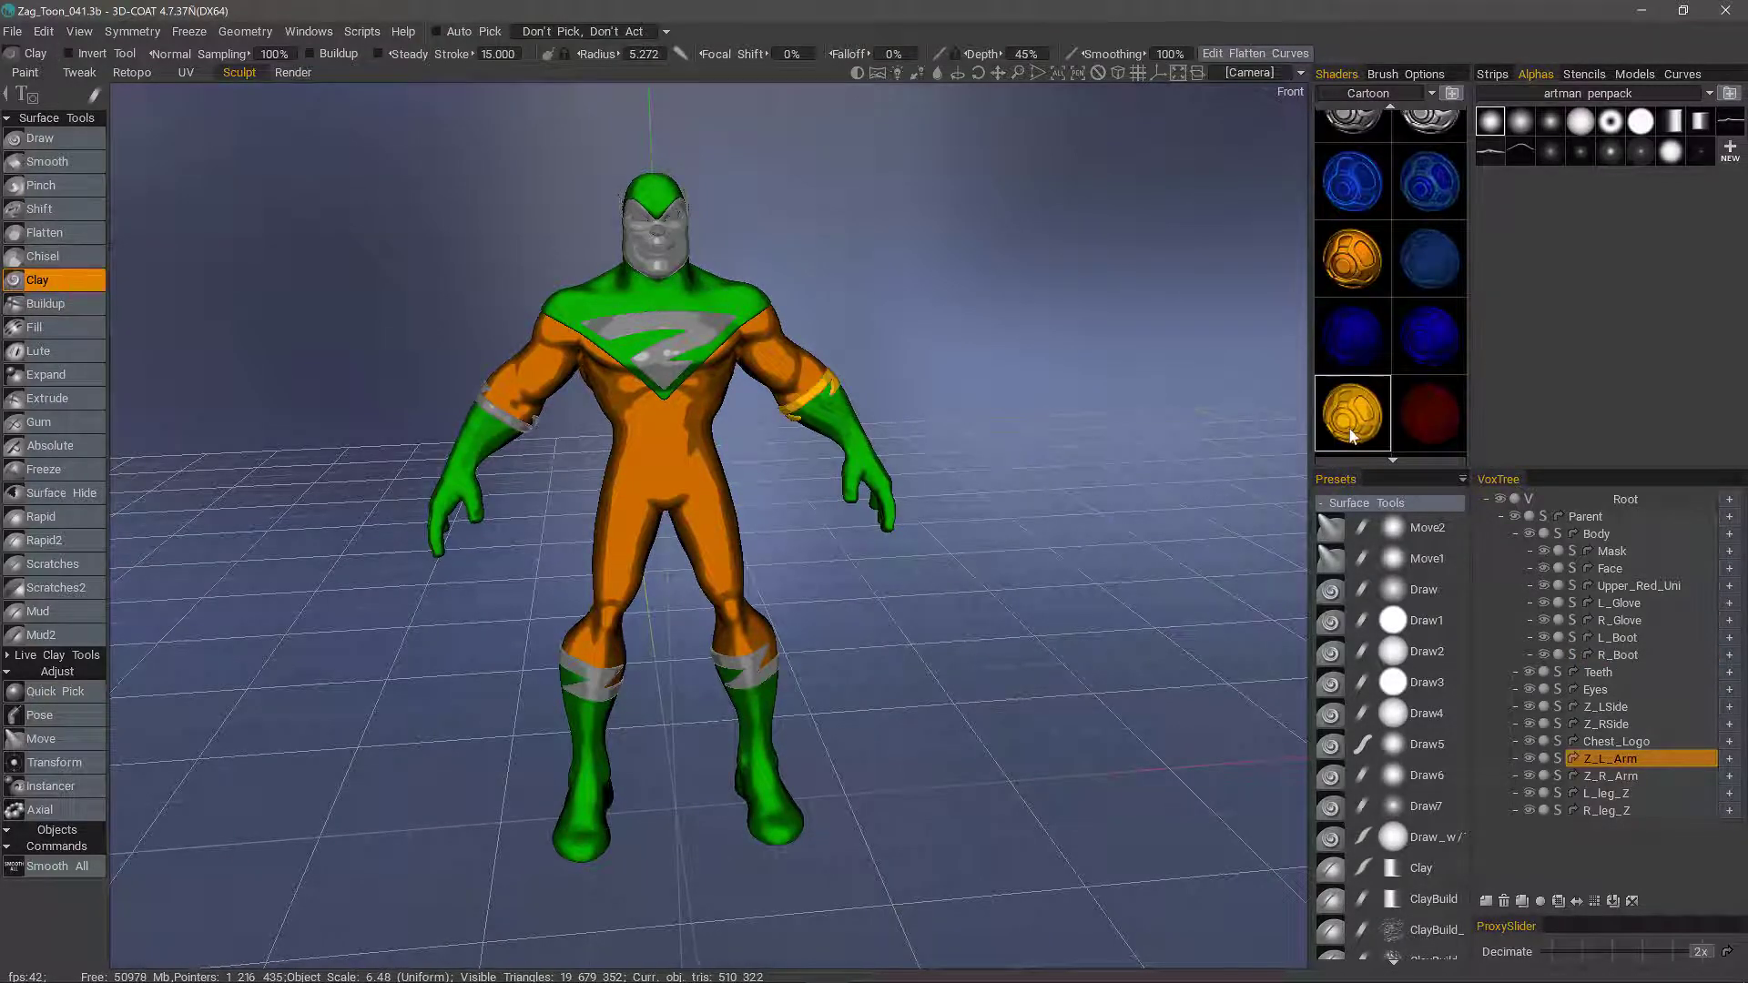
click(1352, 432)
click(1606, 776)
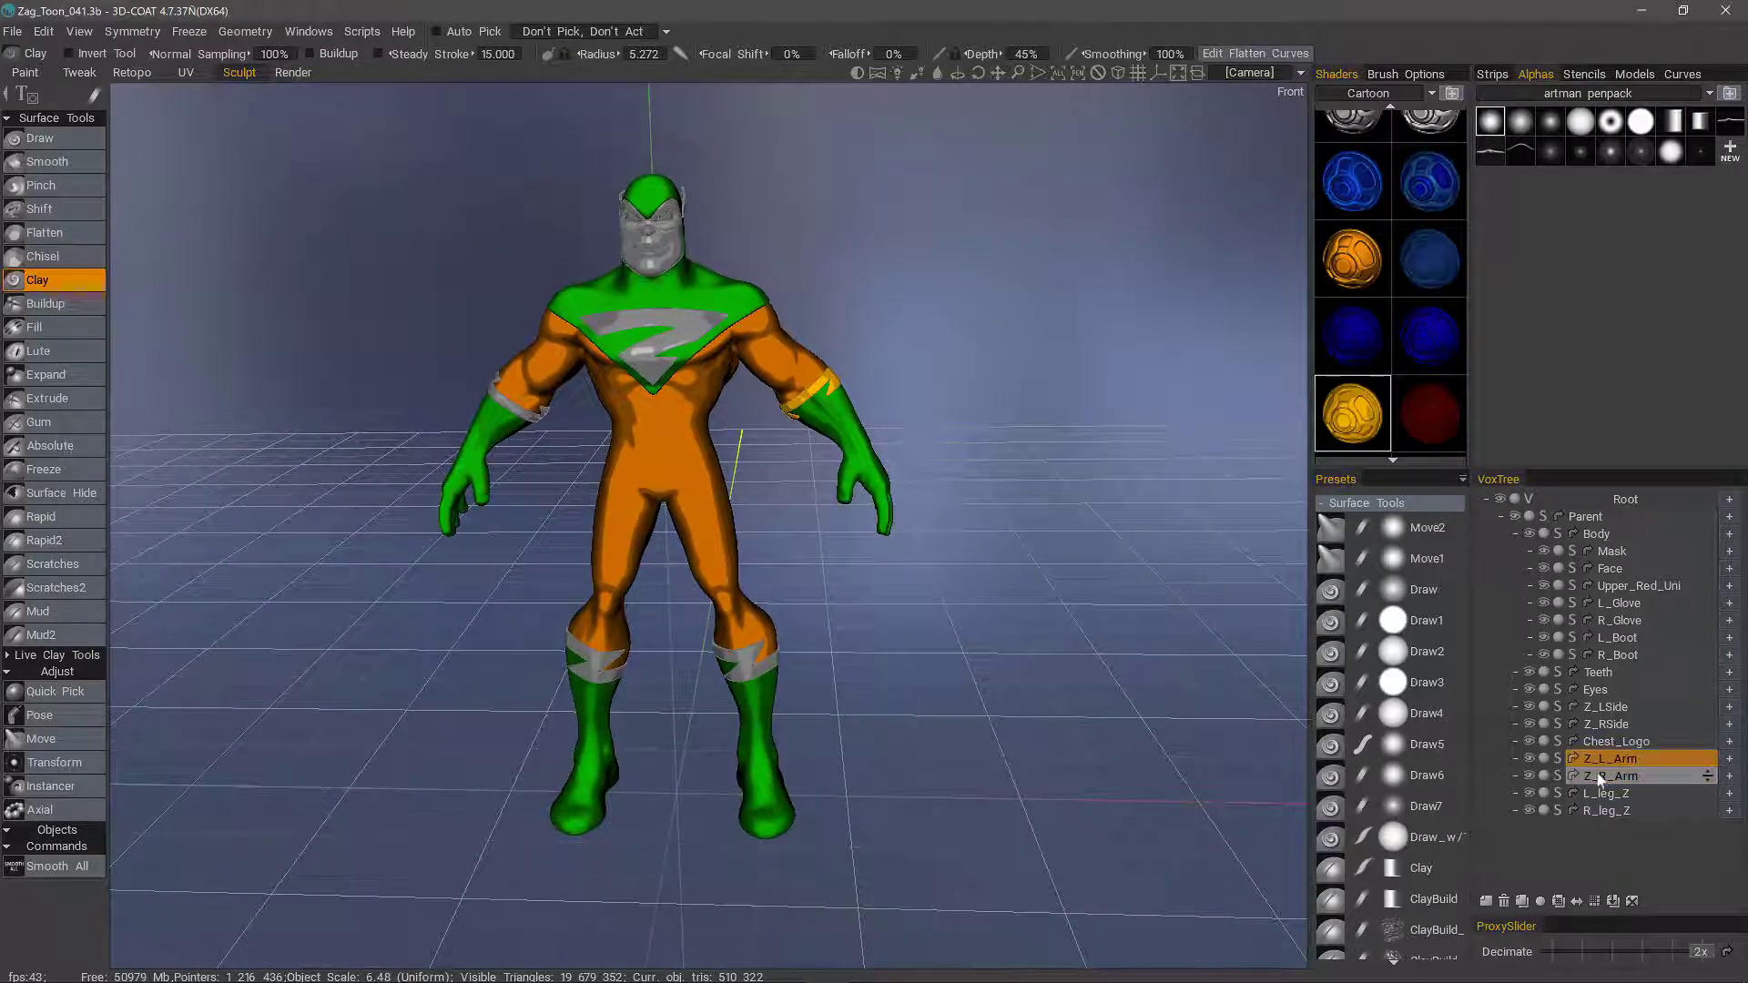
click(1352, 415)
Apply the yellow Cartoon shader to the leg bands, L_leg_Z and R_leg_Z.
click(1607, 797)
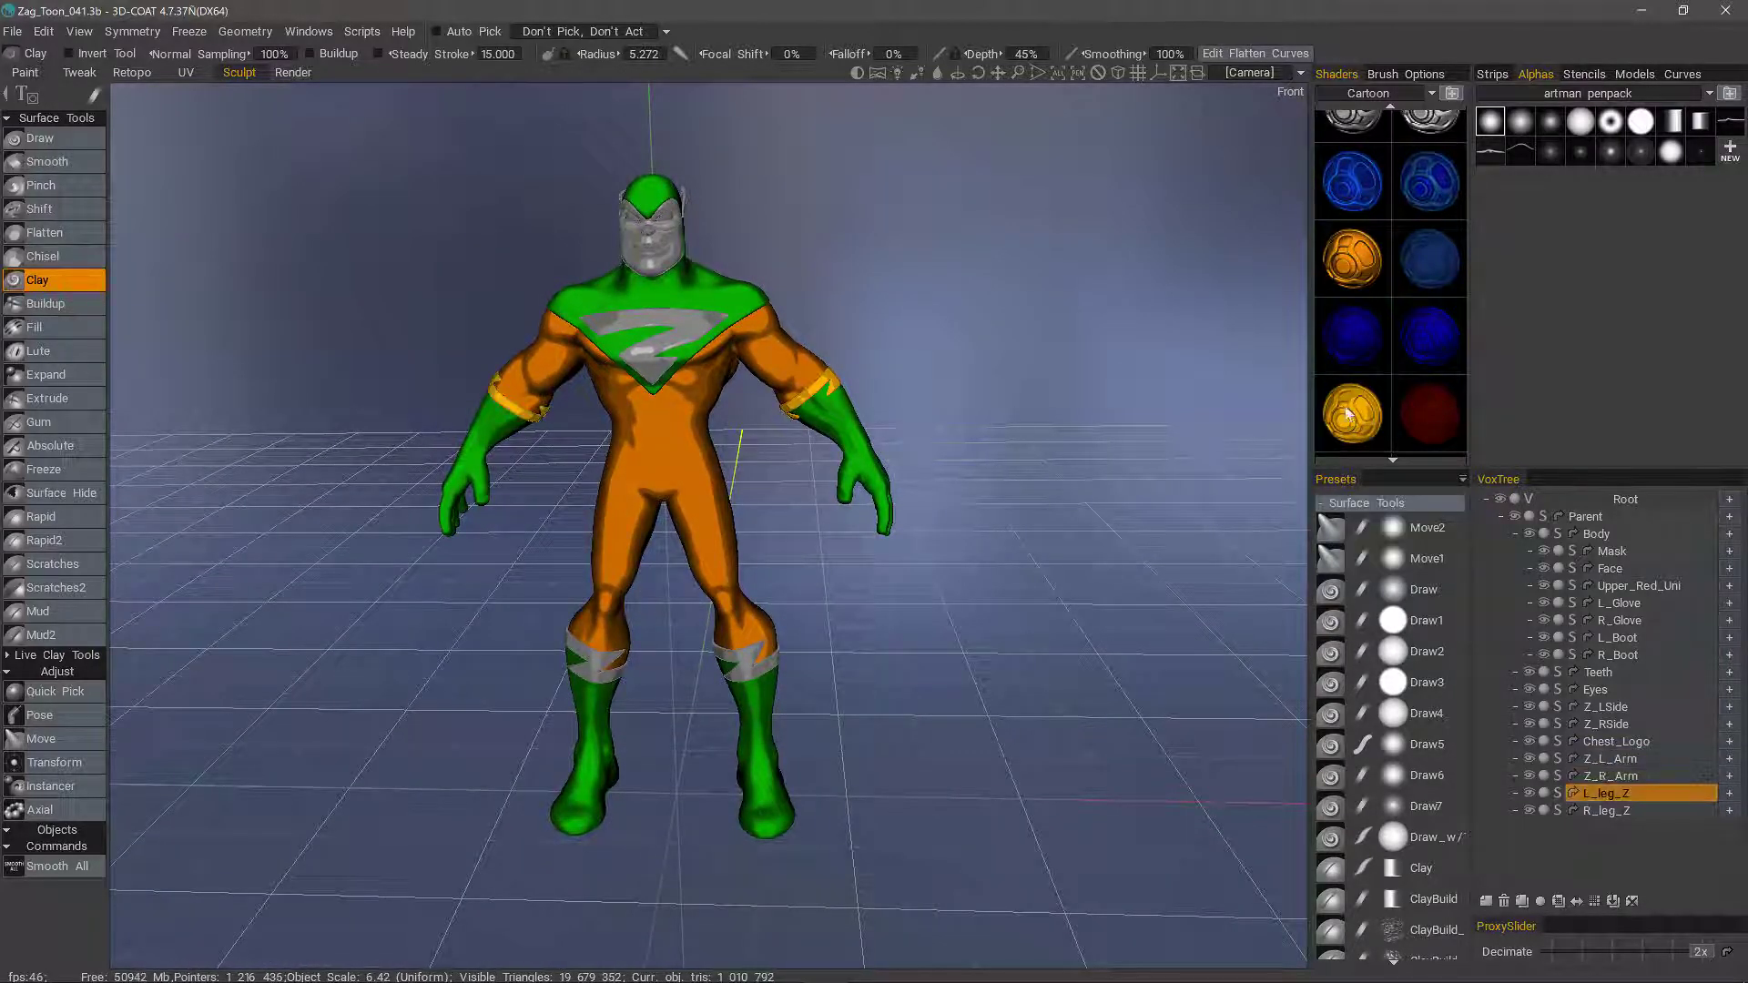
click(1351, 414)
click(1607, 810)
click(1351, 419)
Apply the yellow Cartoon shader to Chest_Logo and the head emblems, Z_RSide and Z_LSide.
click(1615, 741)
click(1353, 417)
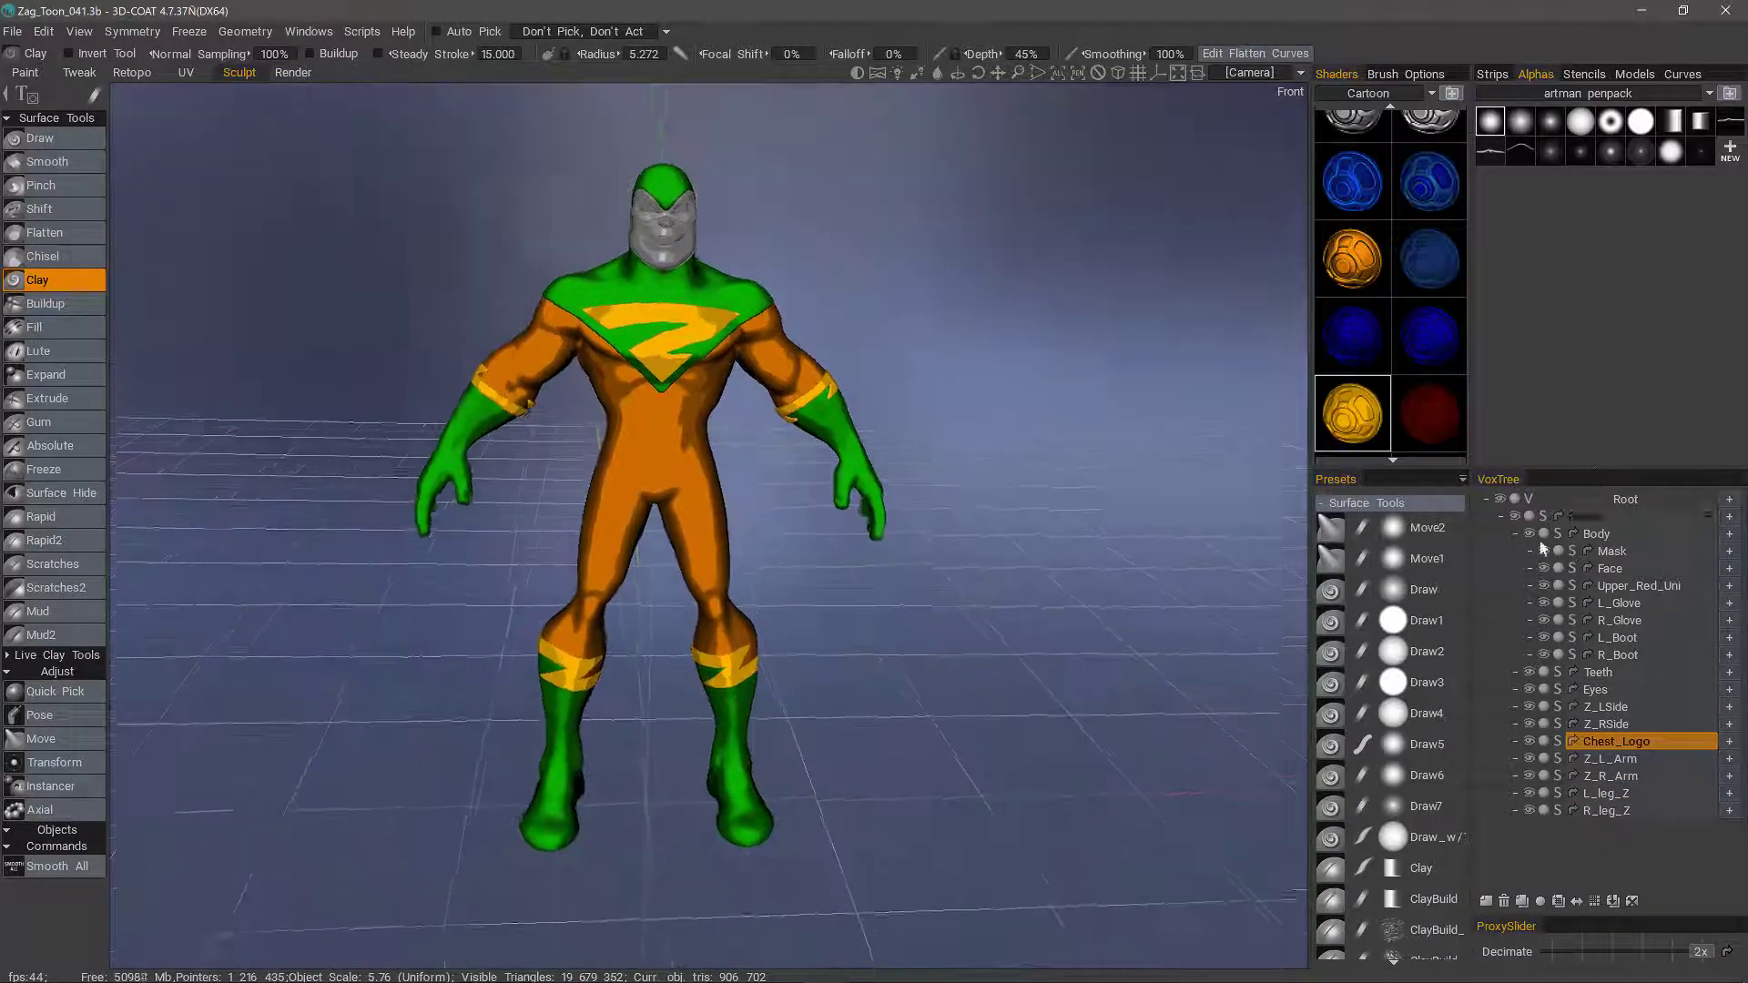
click(1604, 724)
click(1605, 706)
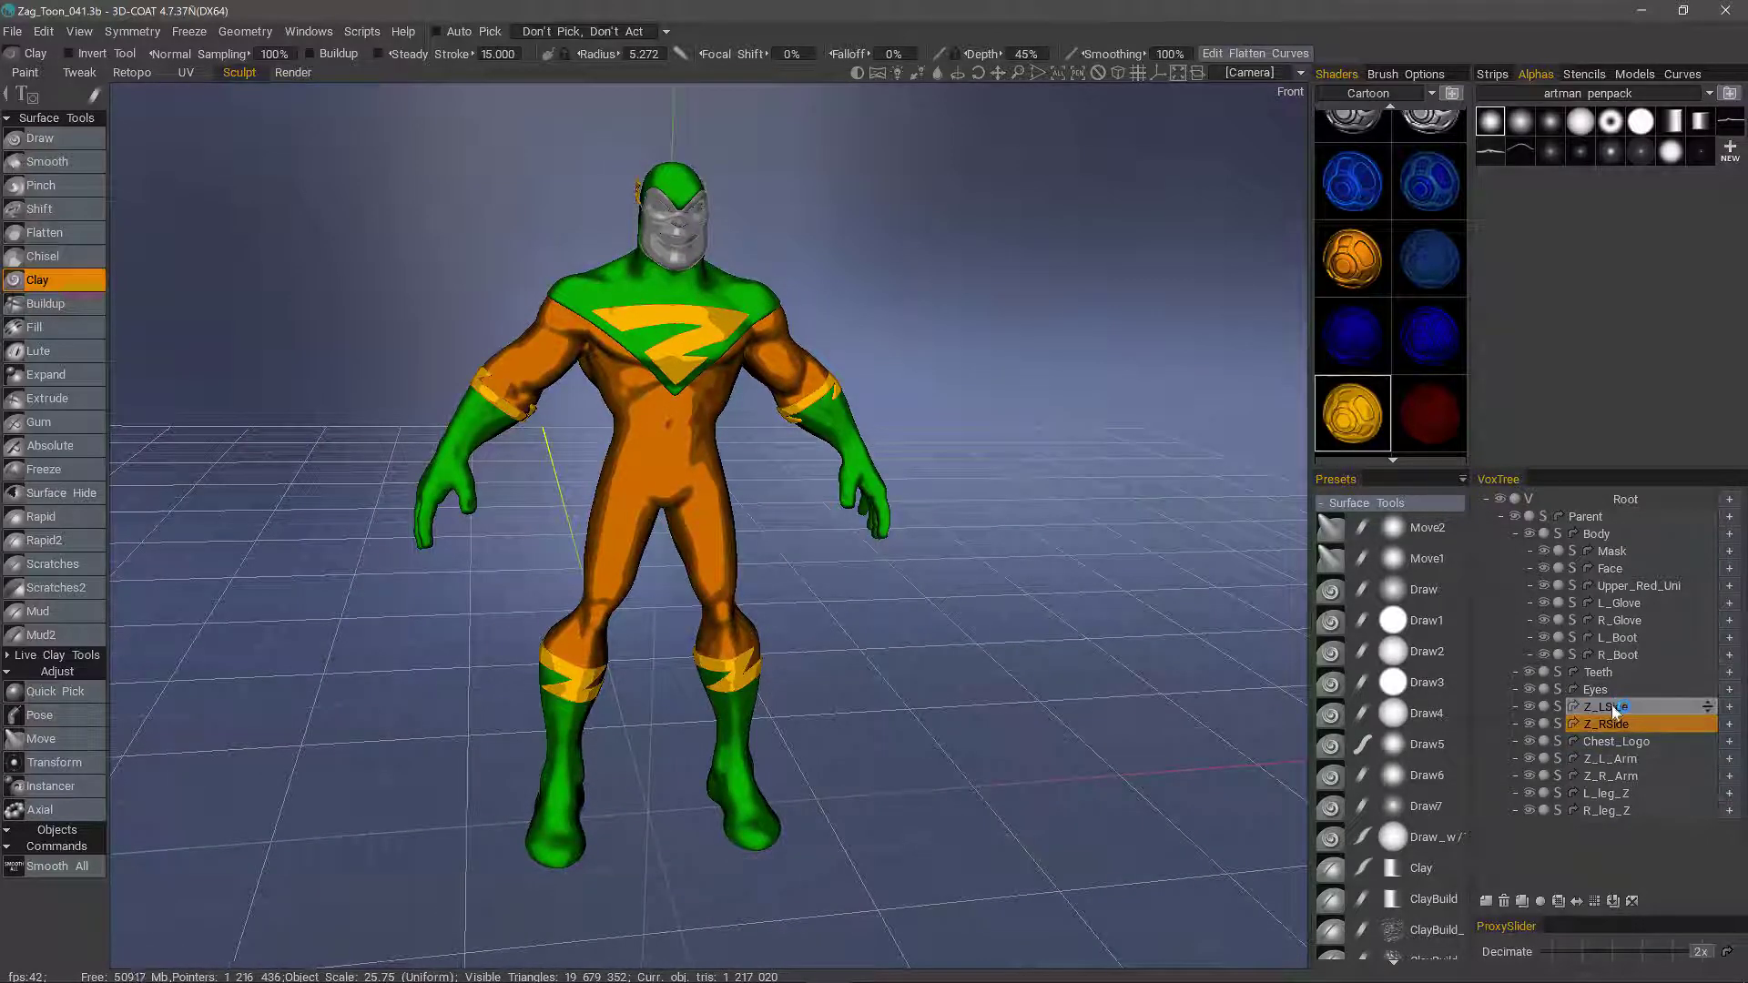
click(1365, 421)
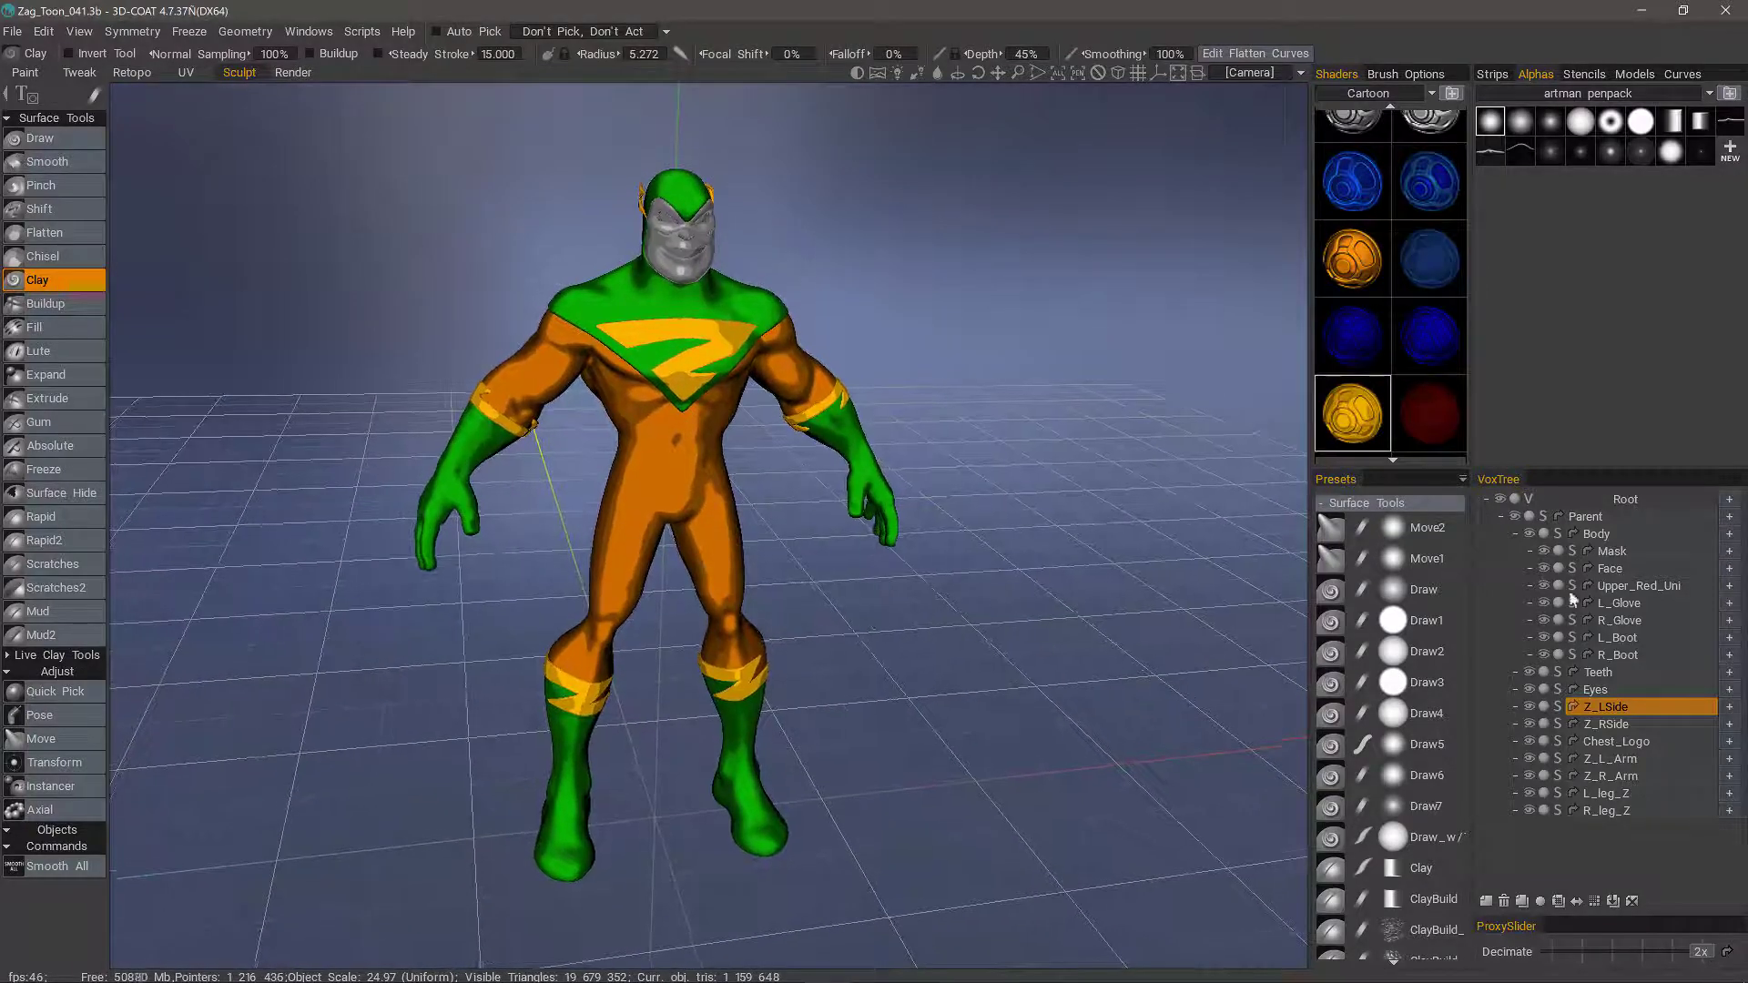
Apply the custom orange toon shader to the Mask layer.
click(1612, 551)
scroll(1365, 180, up, 5)
click(1353, 160)
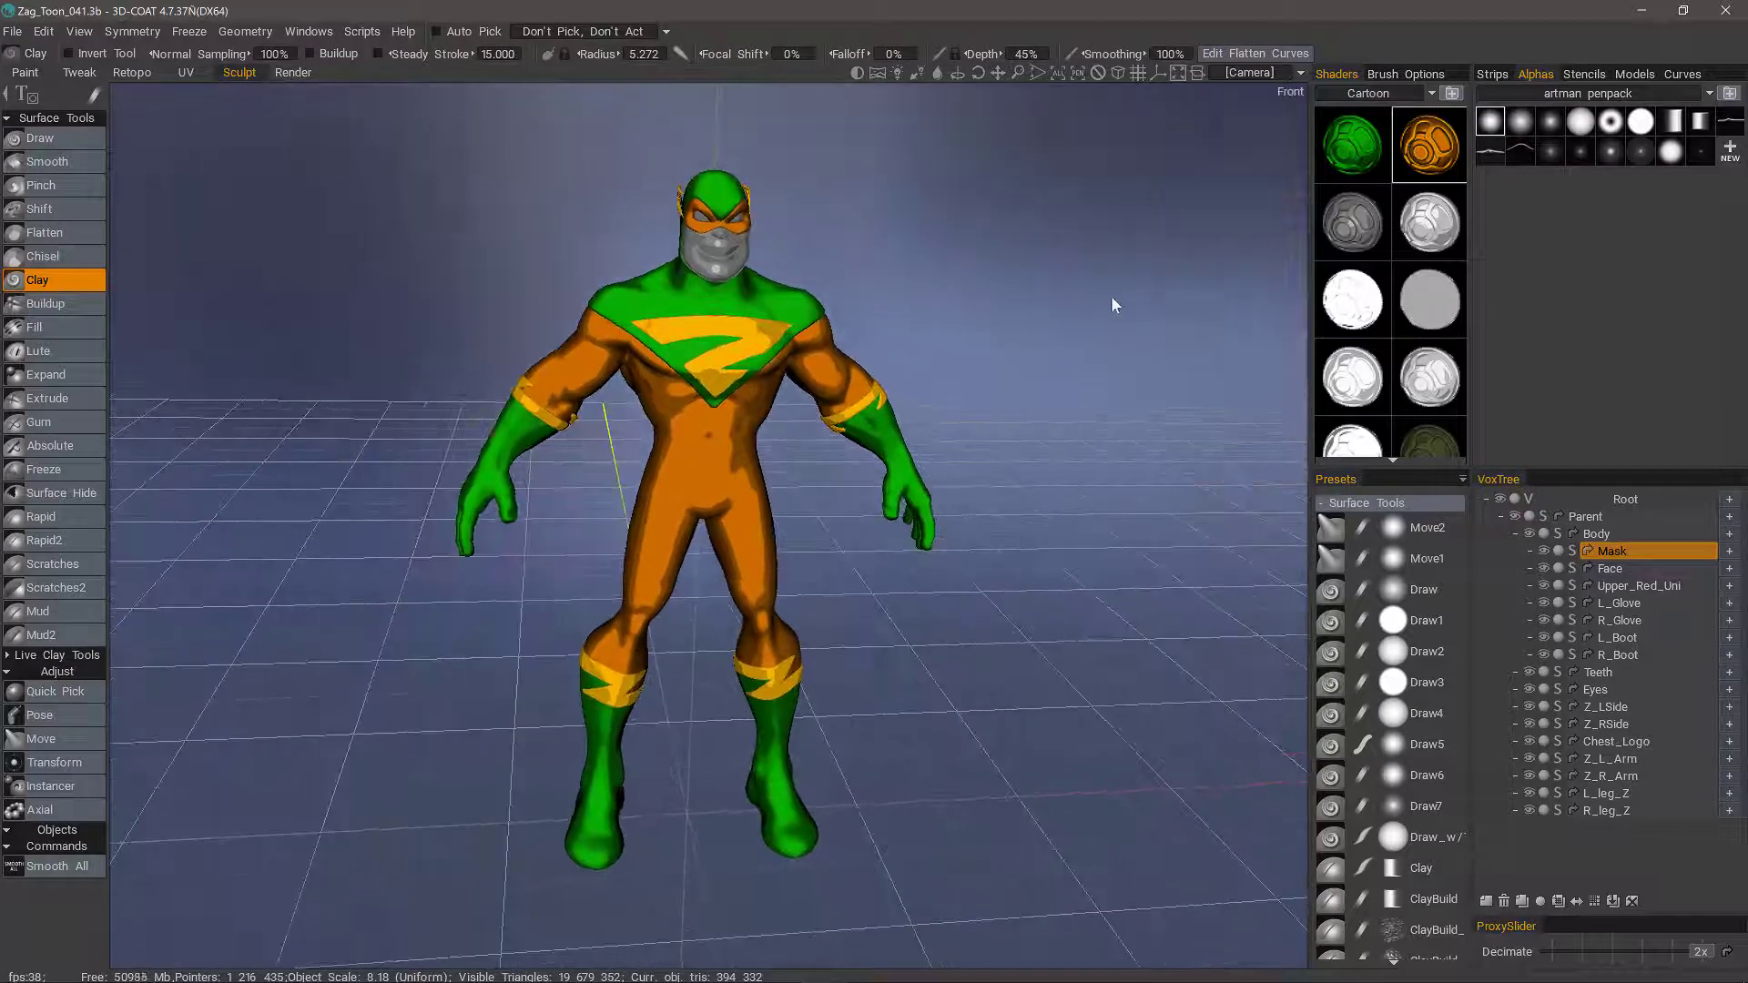
Apply the dark brown Cartoon shader to the Face layer.
scroll(1374, 419, down, 3)
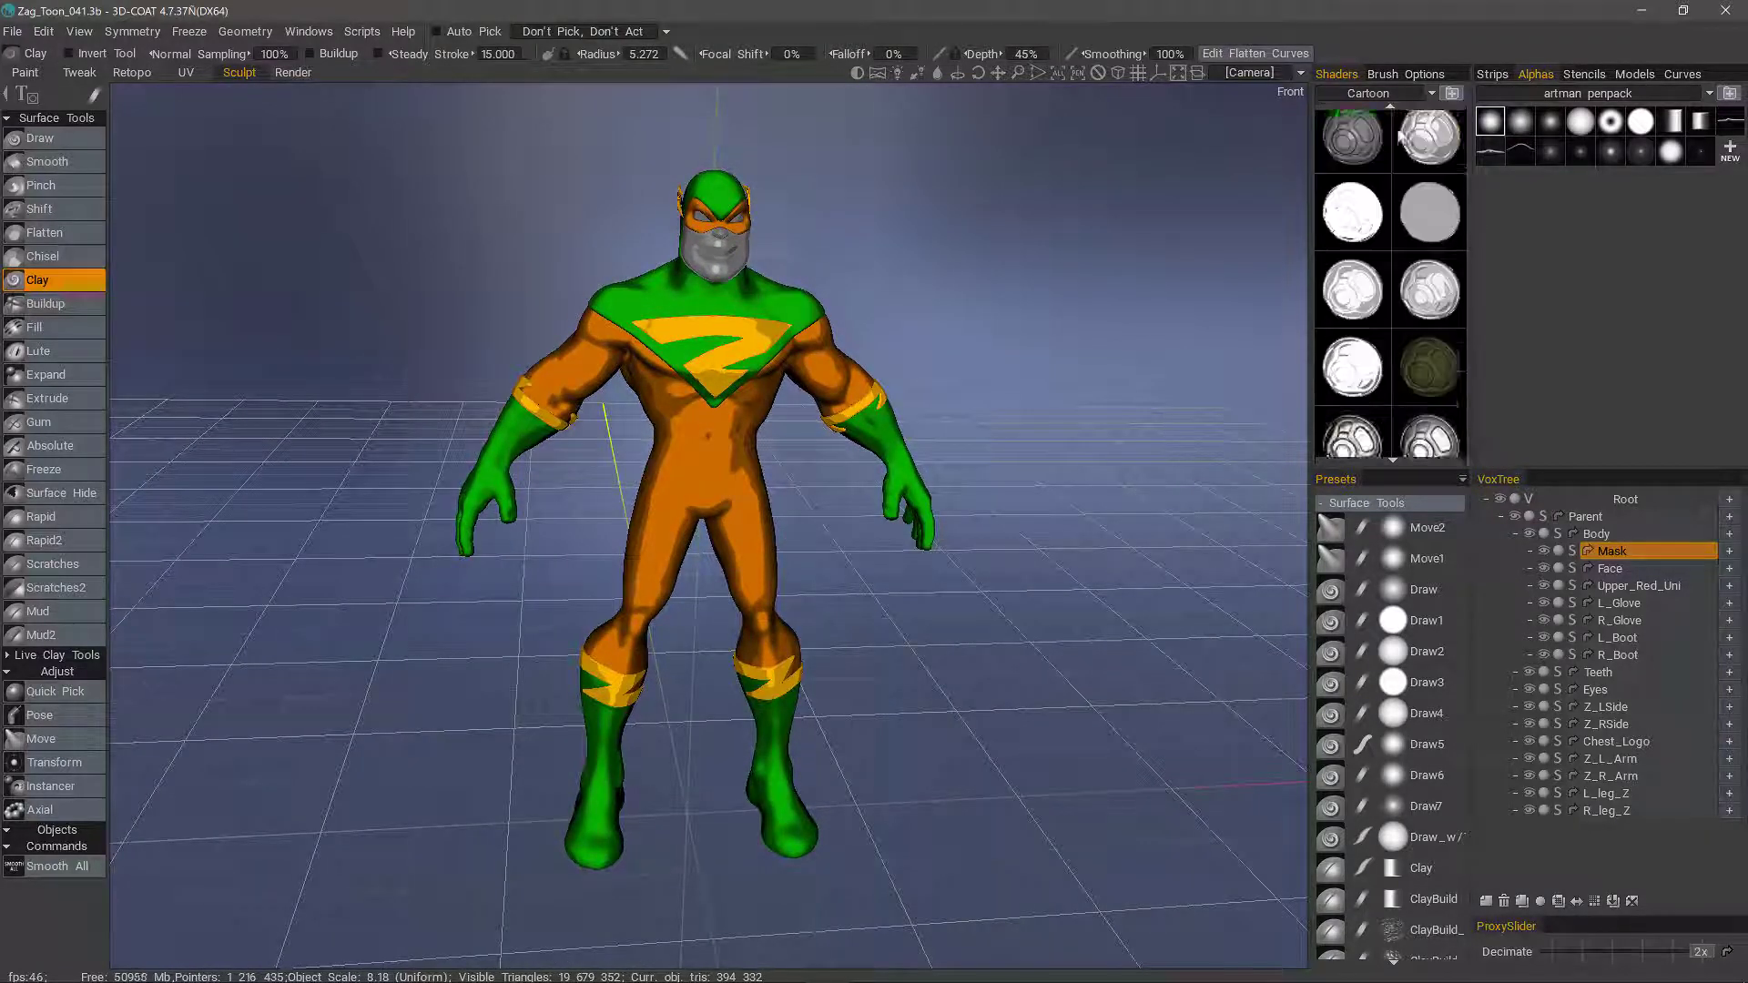
click(1616, 571)
scroll(1361, 383, down, 5)
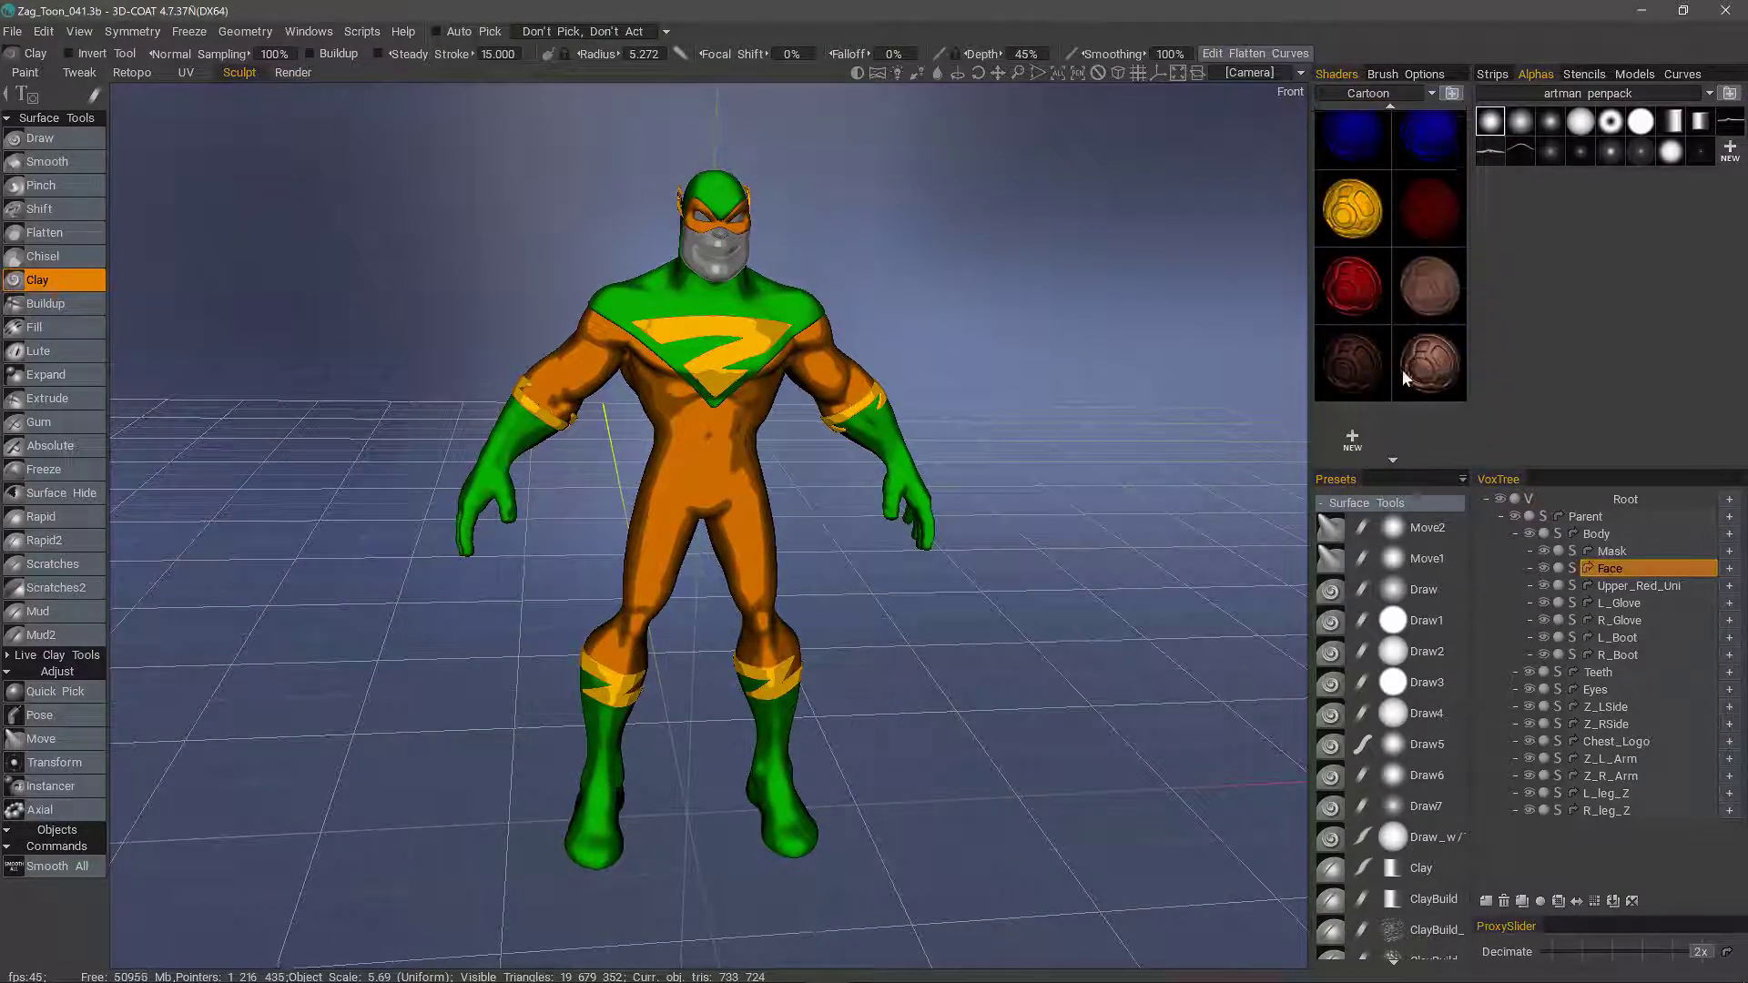
click(1354, 348)
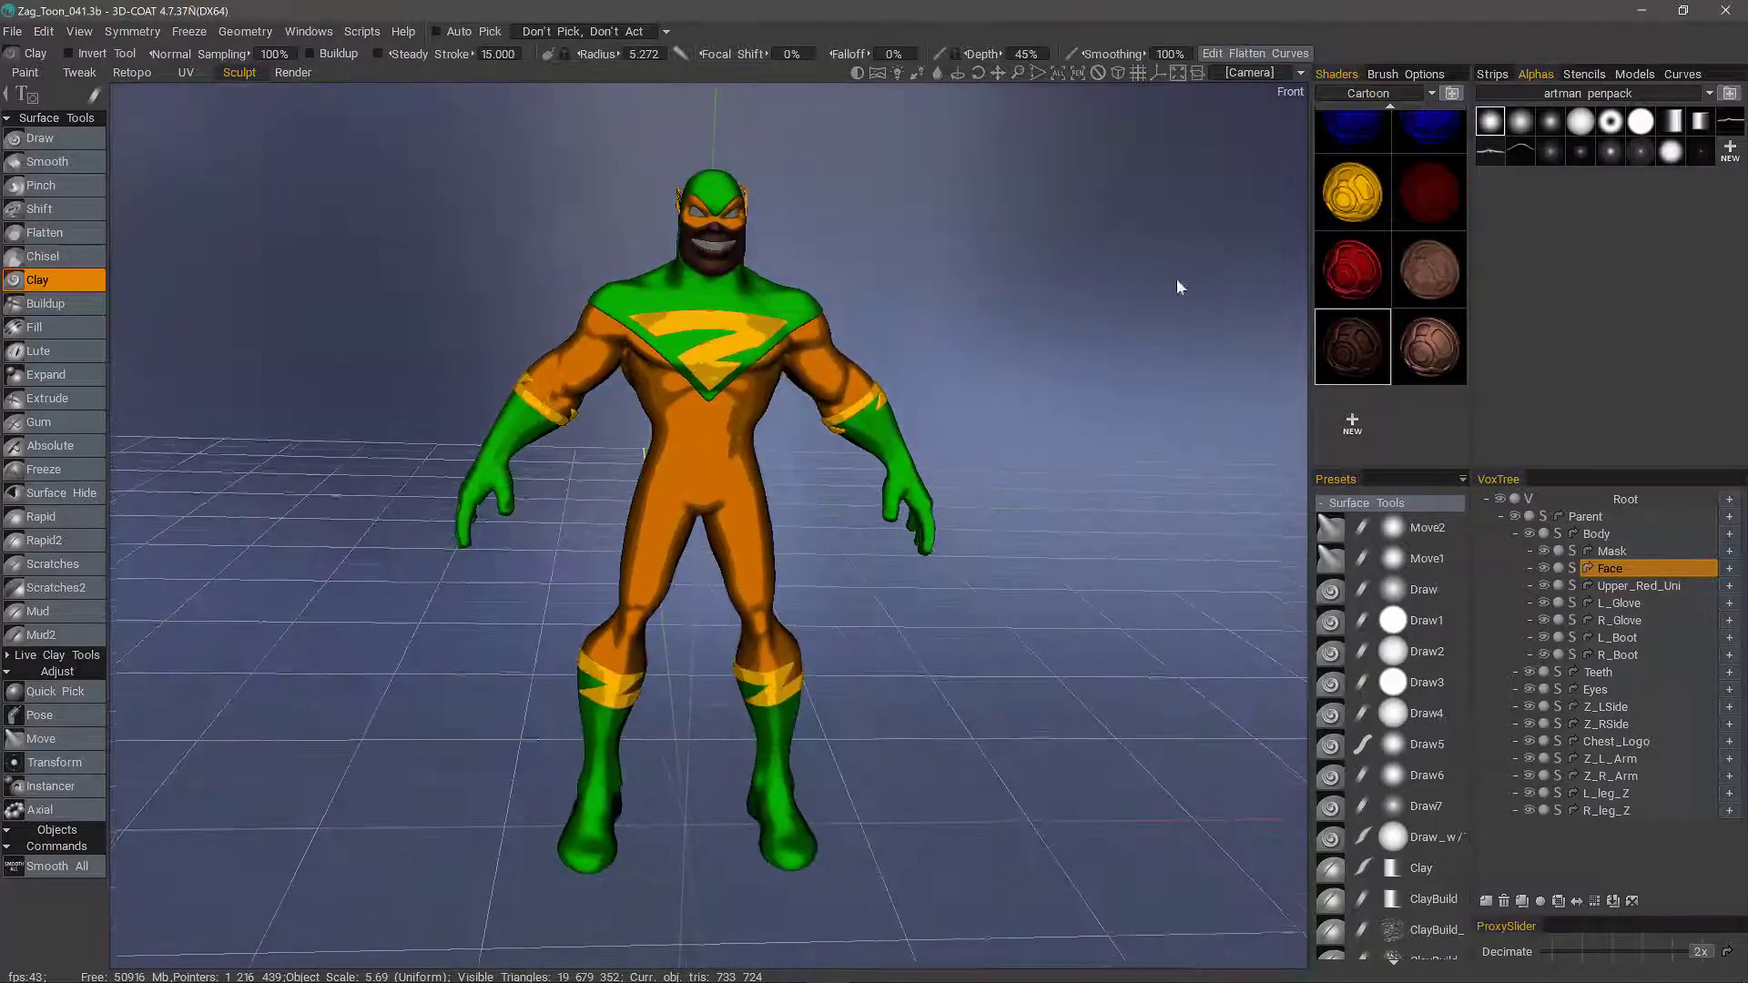
drag(346, 277, 1265, 452)
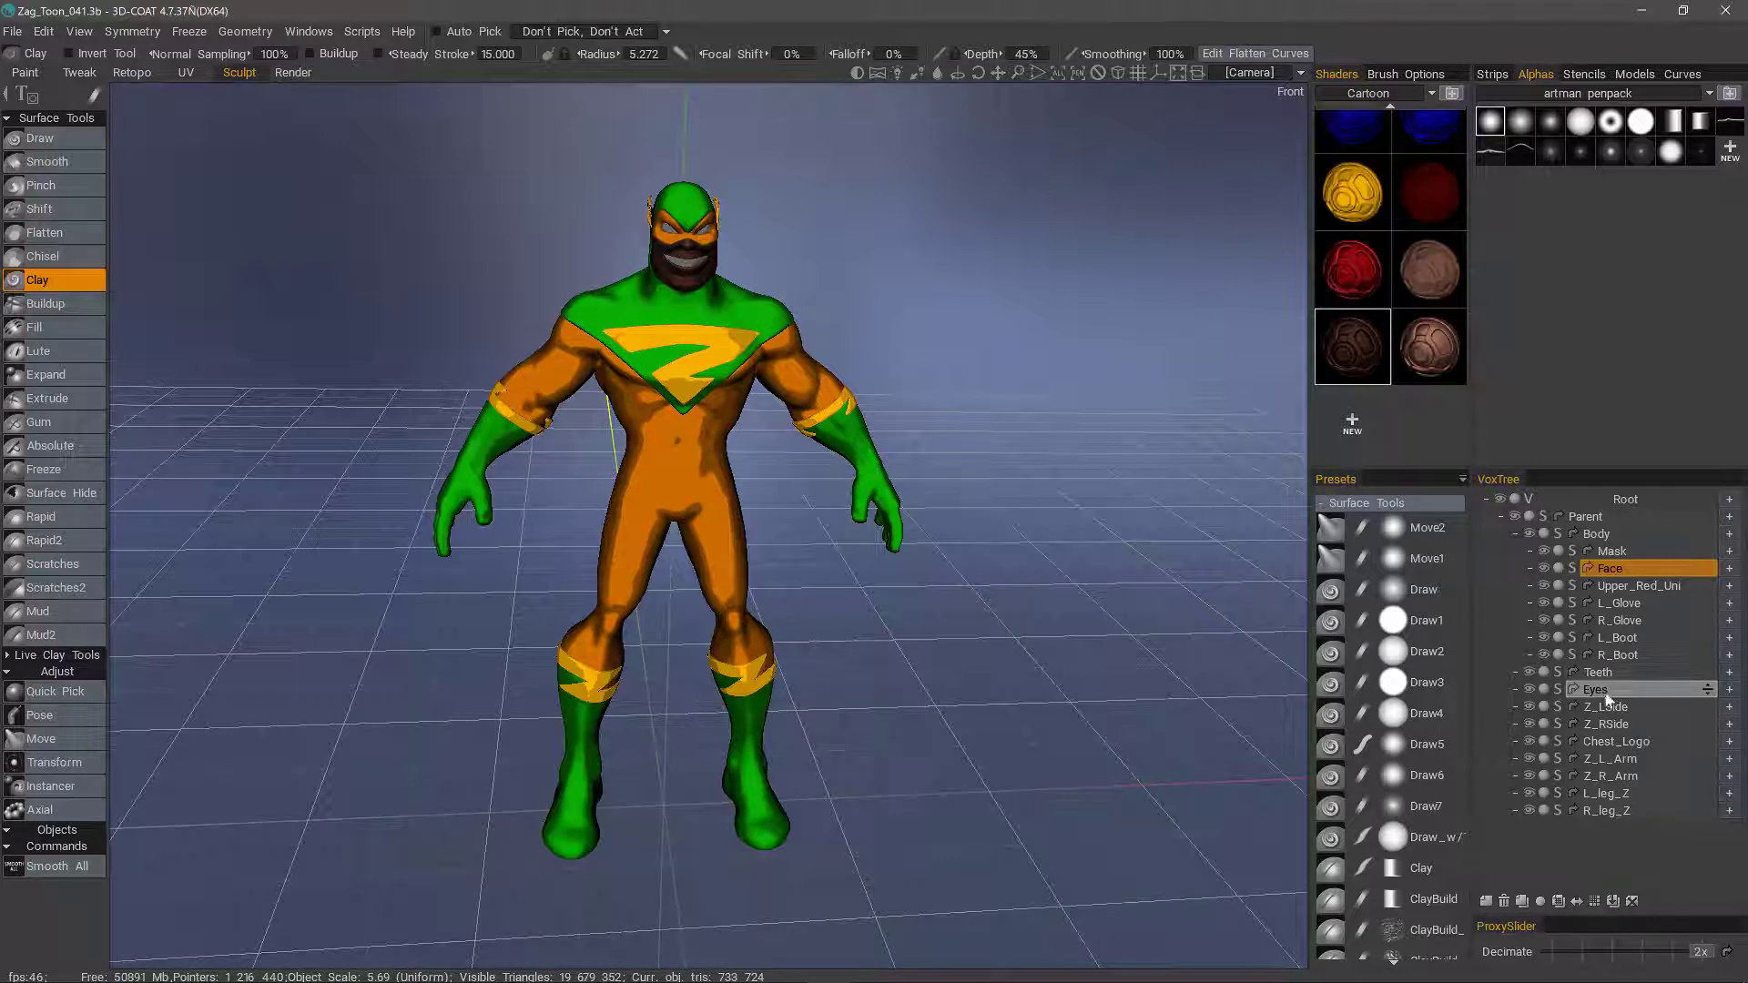
Apply the light Toon02 shader to the Eyes layer and a white Cartoon shader to the Teeth layer.
click(1607, 694)
scroll(1374, 392, up, 5)
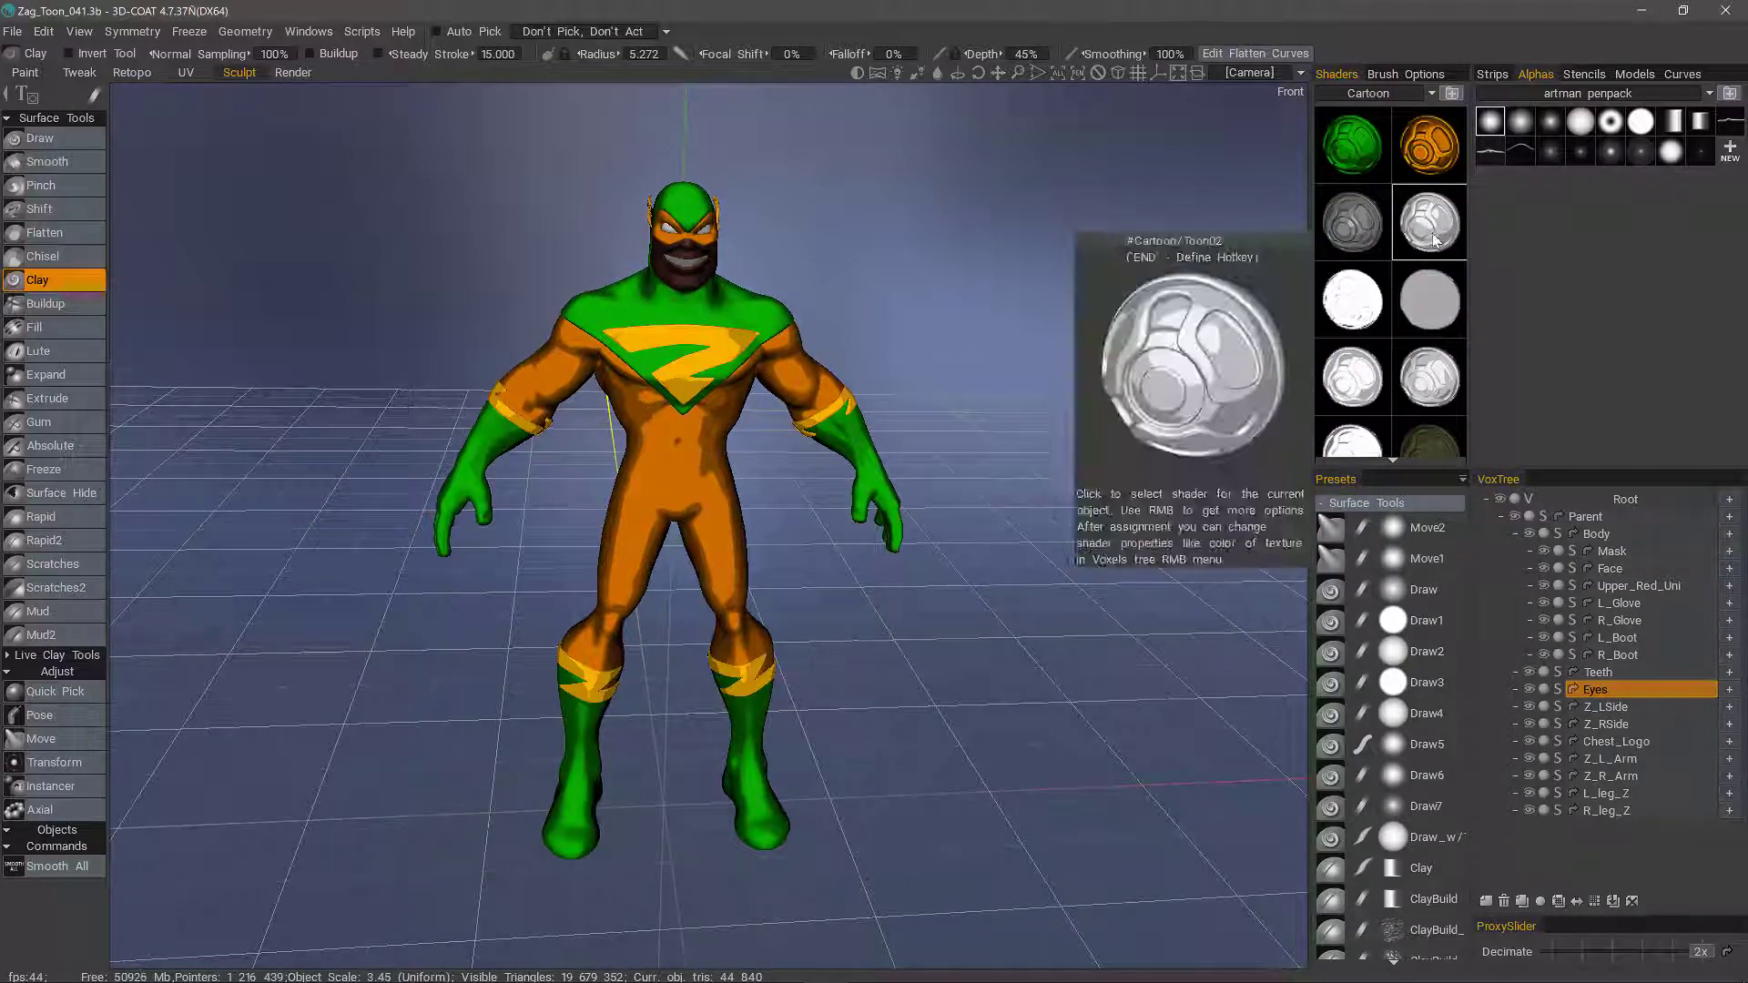
click(1600, 673)
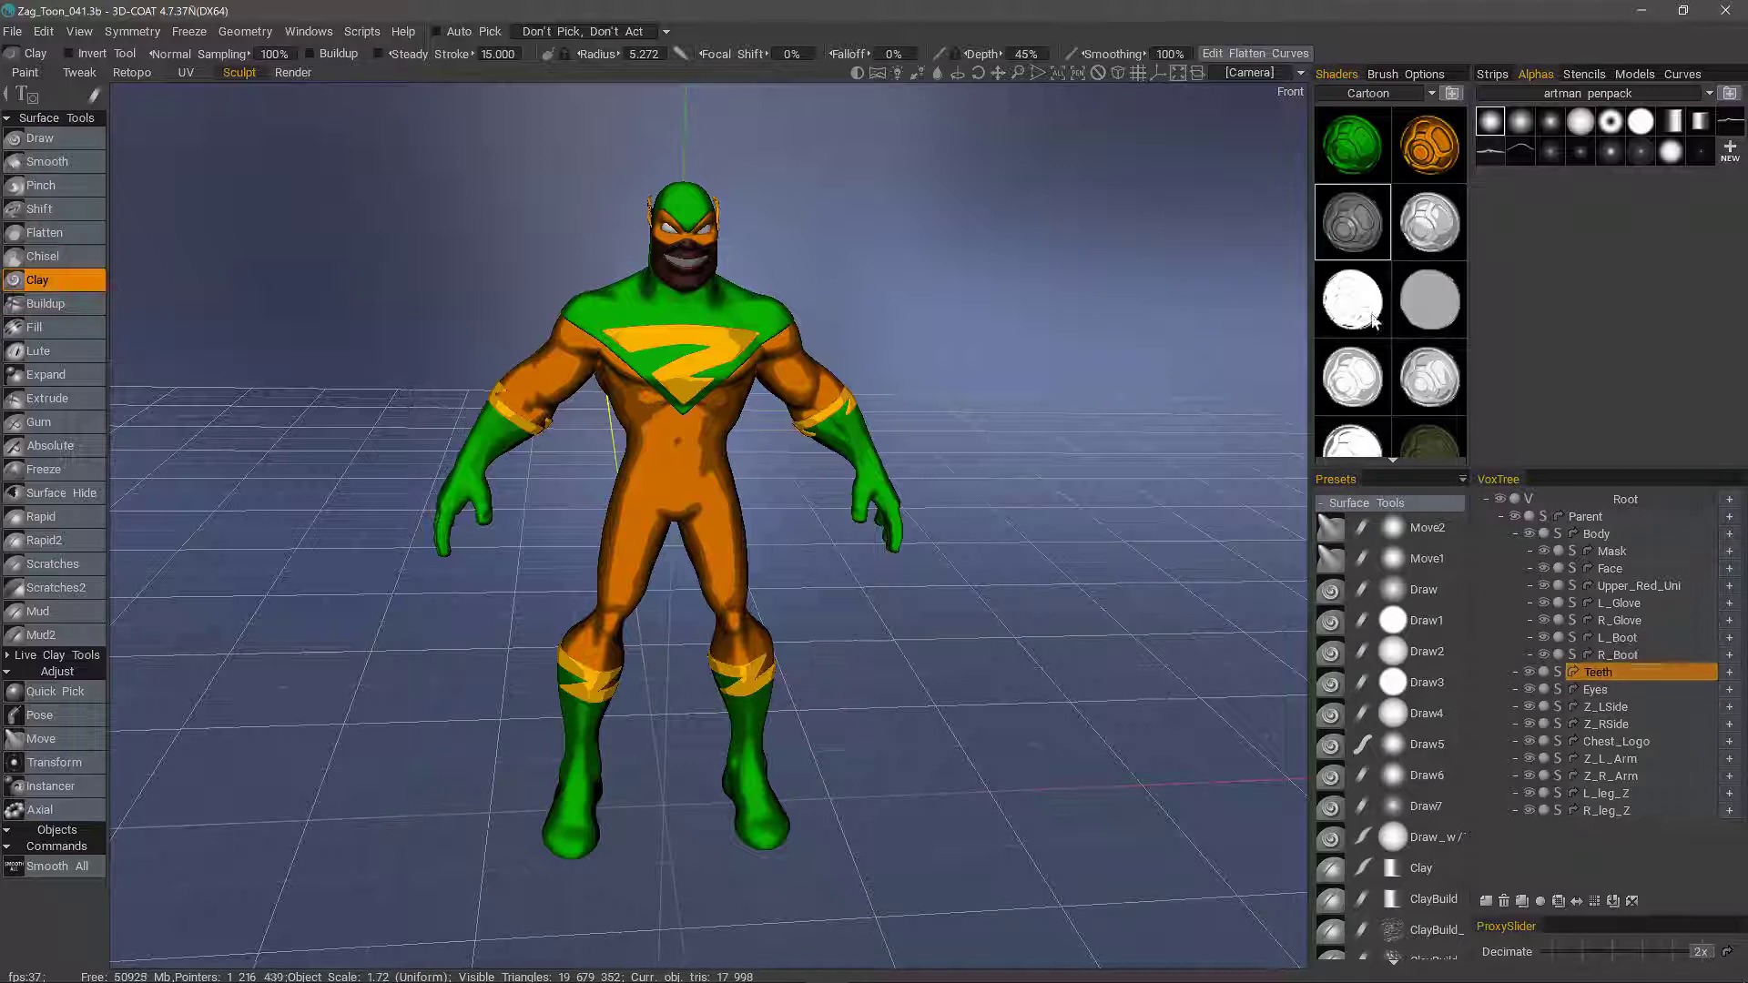
Switch to the Render room and preview the character with Realtime Render on, leaving it off again.
mouse_move(314, 310)
mouse_down()
mouse_move(326, 275)
mouse_move(383, 307)
mouse_up()
click(293, 73)
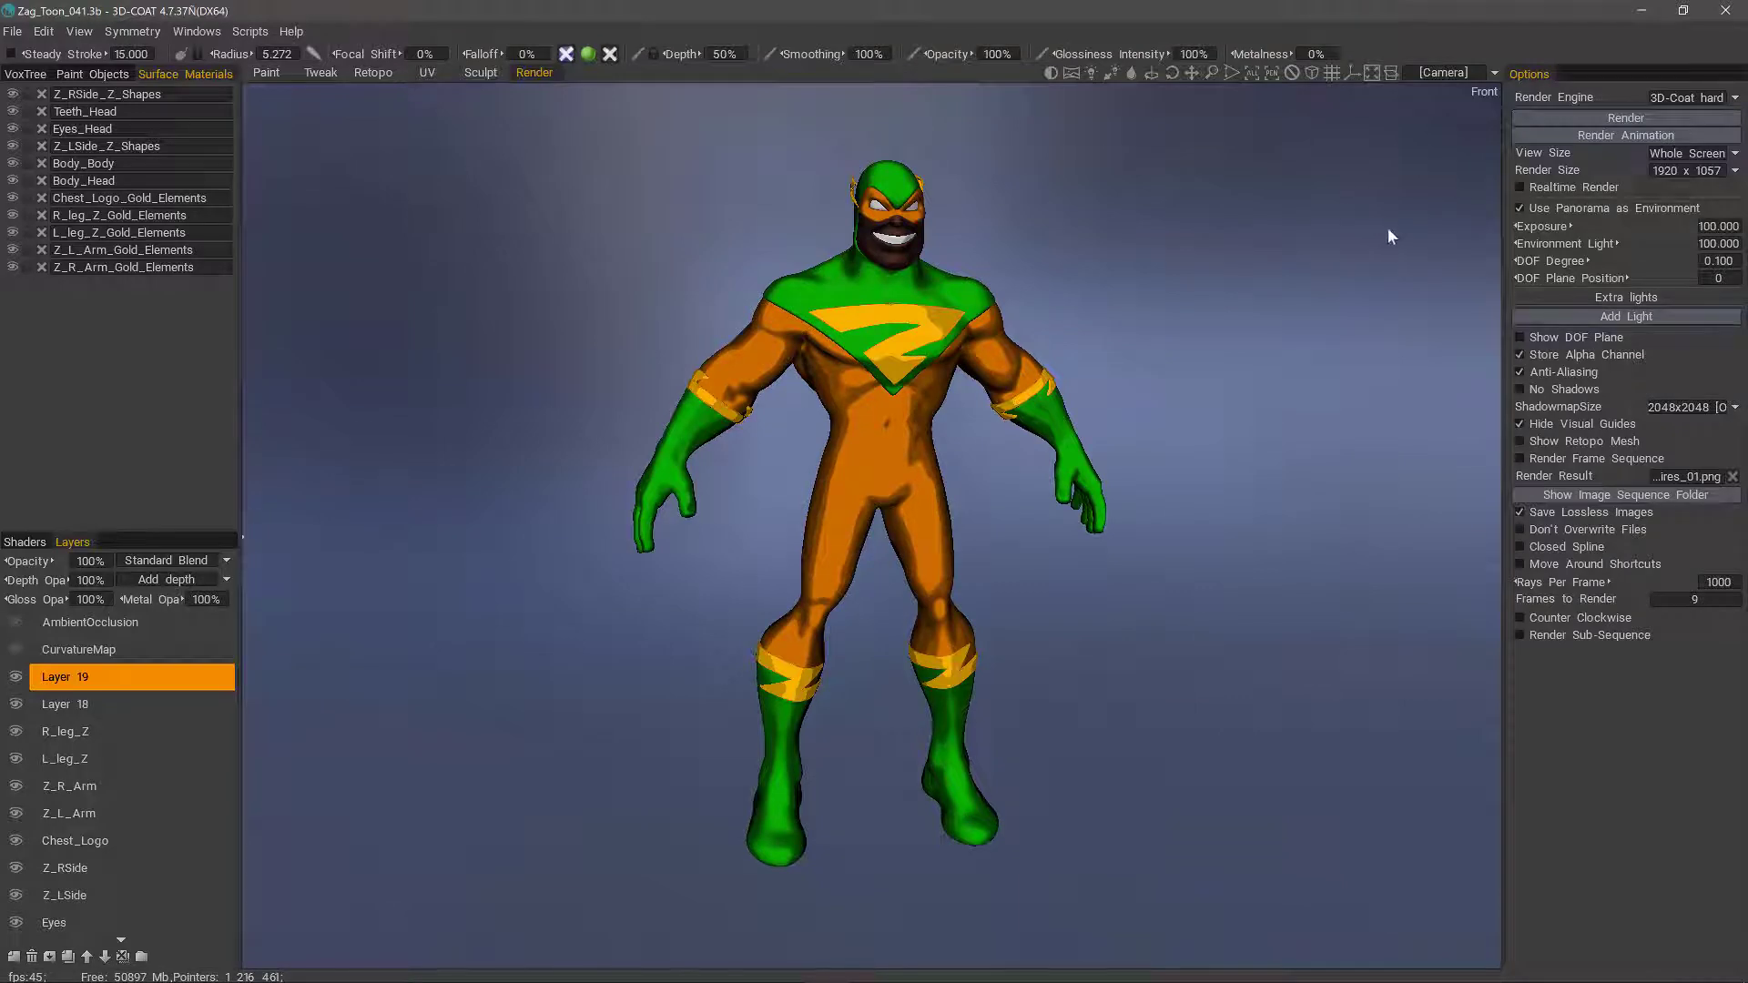
click(1518, 187)
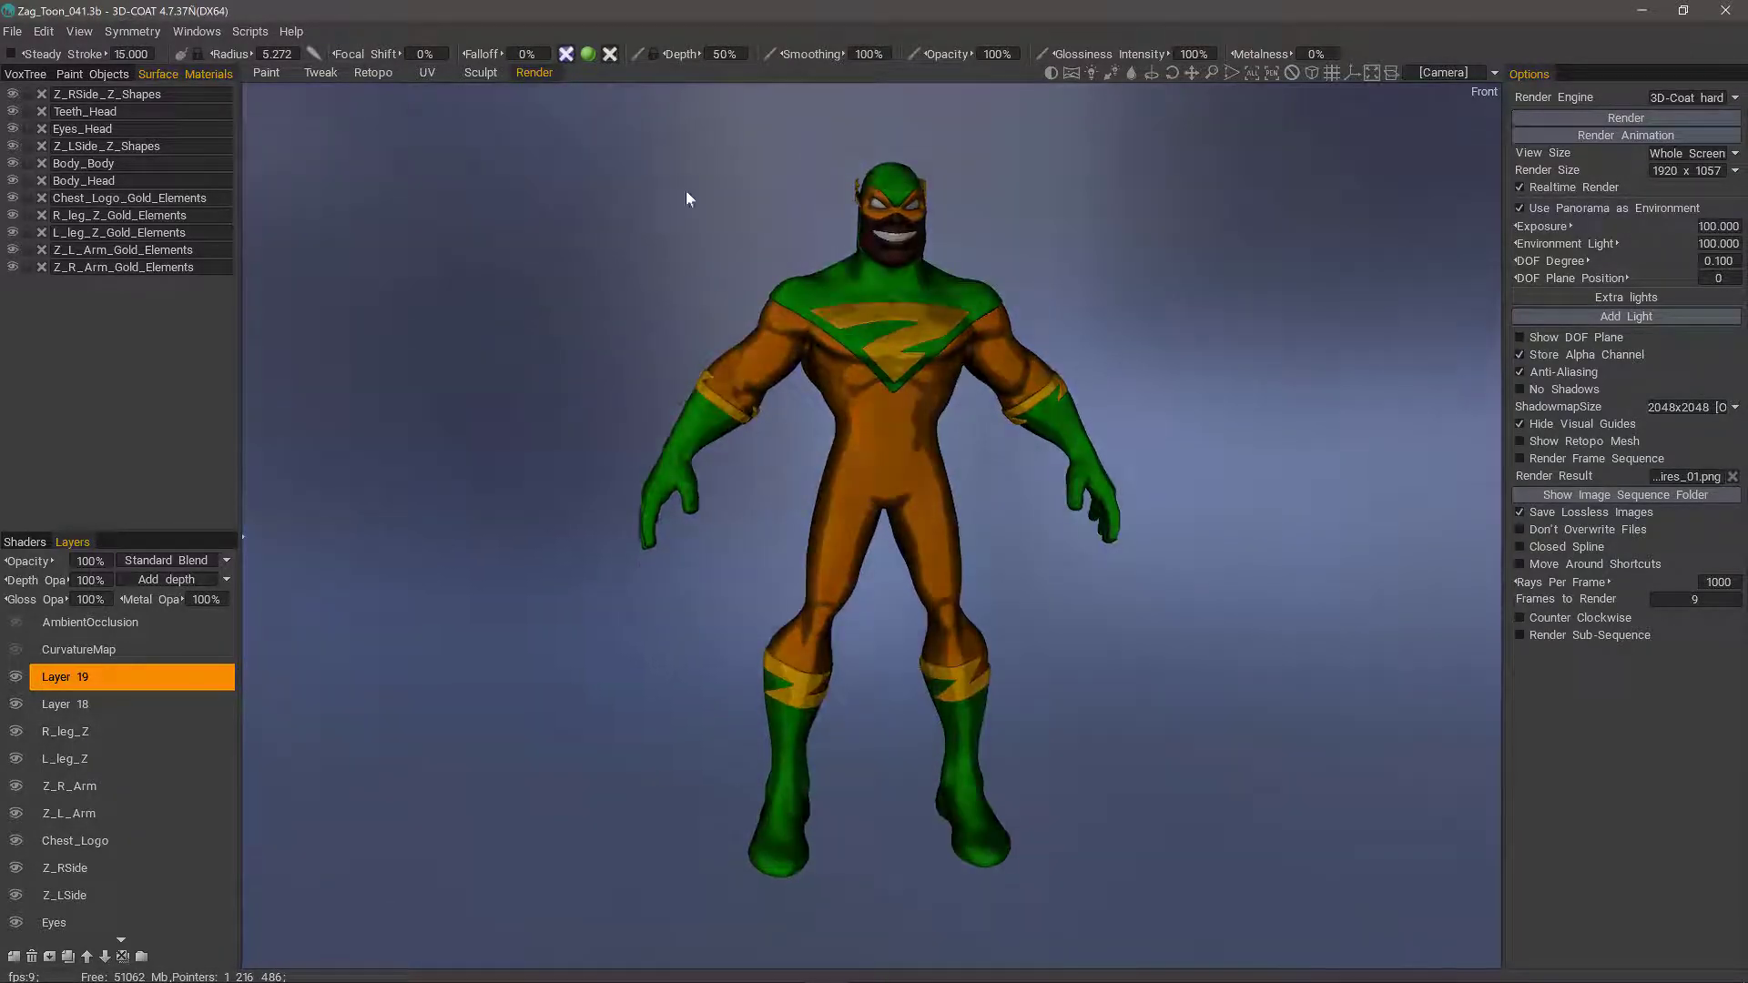
click(1518, 187)
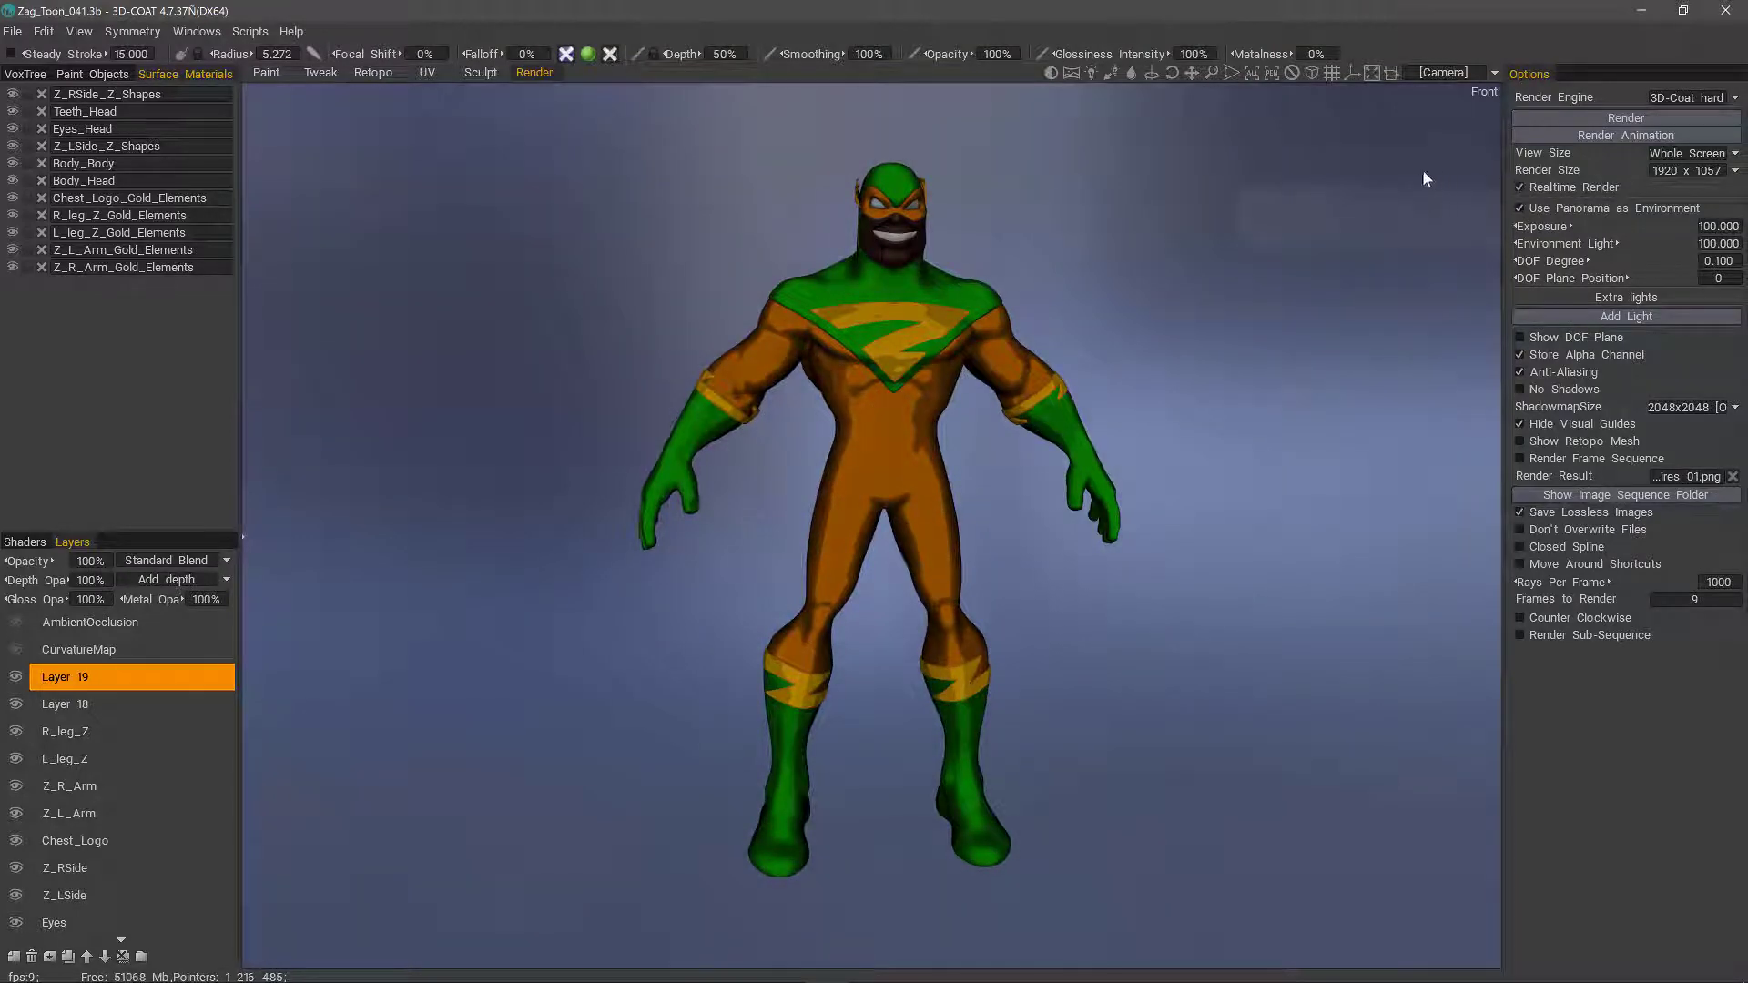
Add an extra light with a rotation angle of -9 and a light height of 52.2, and enable Realtime Render.
click(1592, 317)
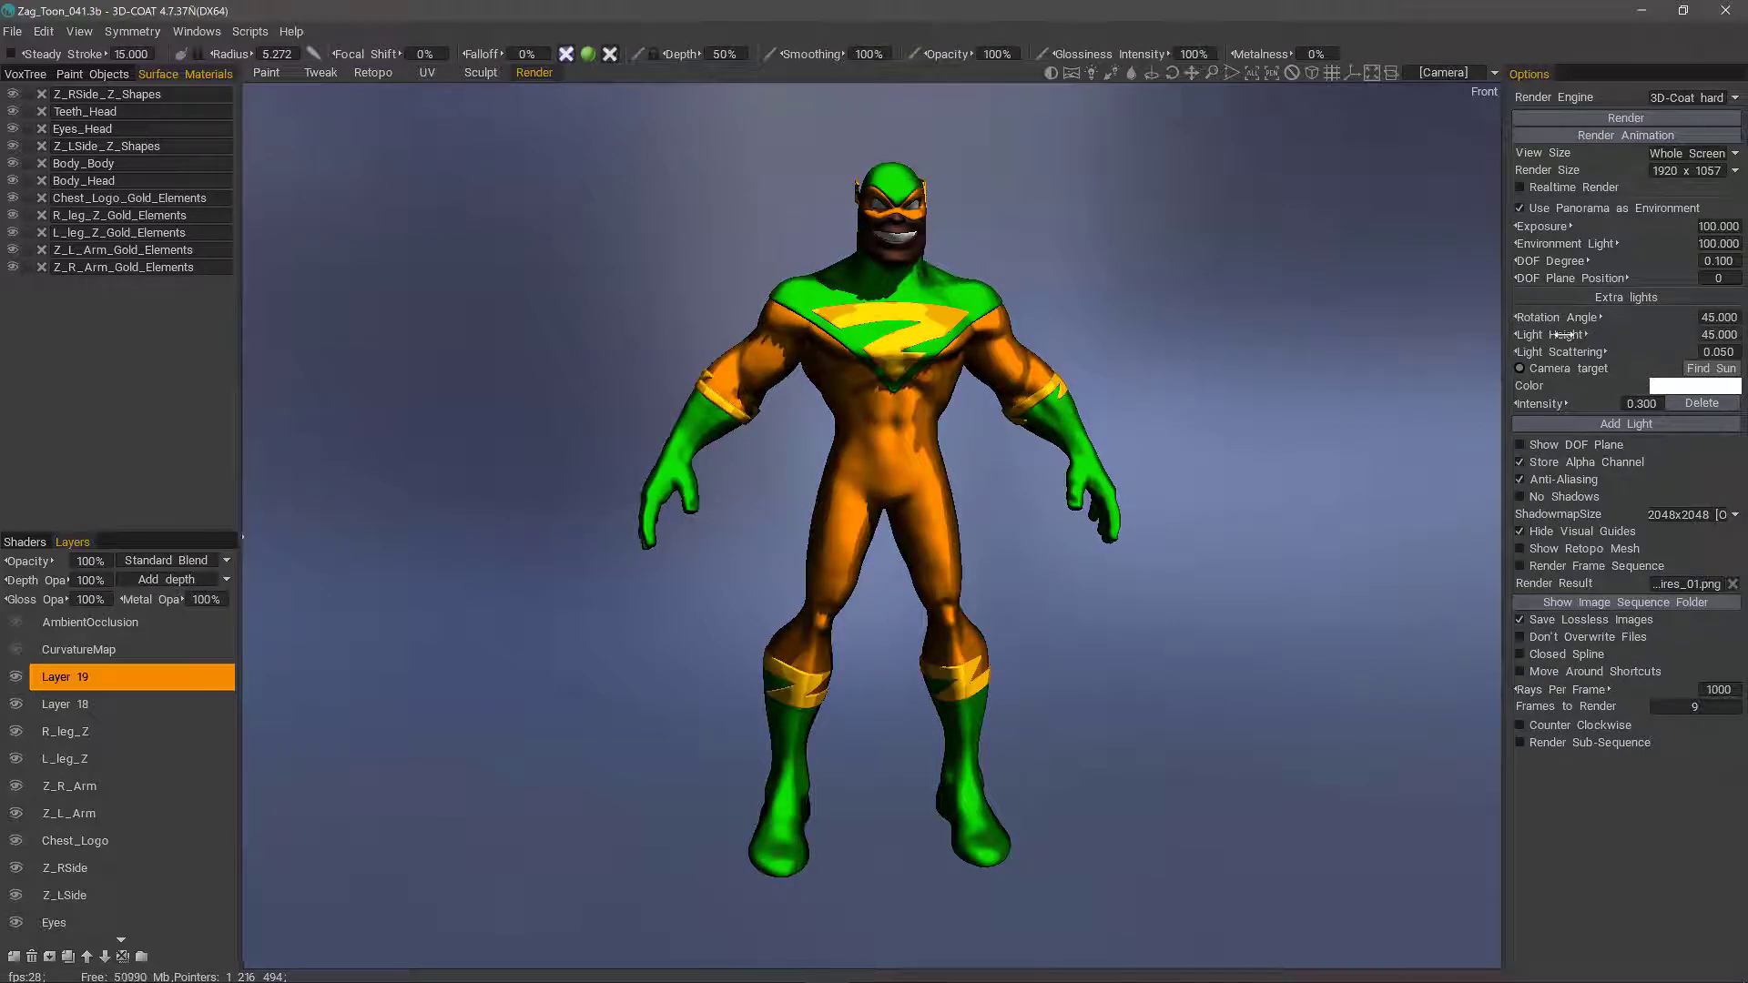
drag(1564, 334, 1531, 315)
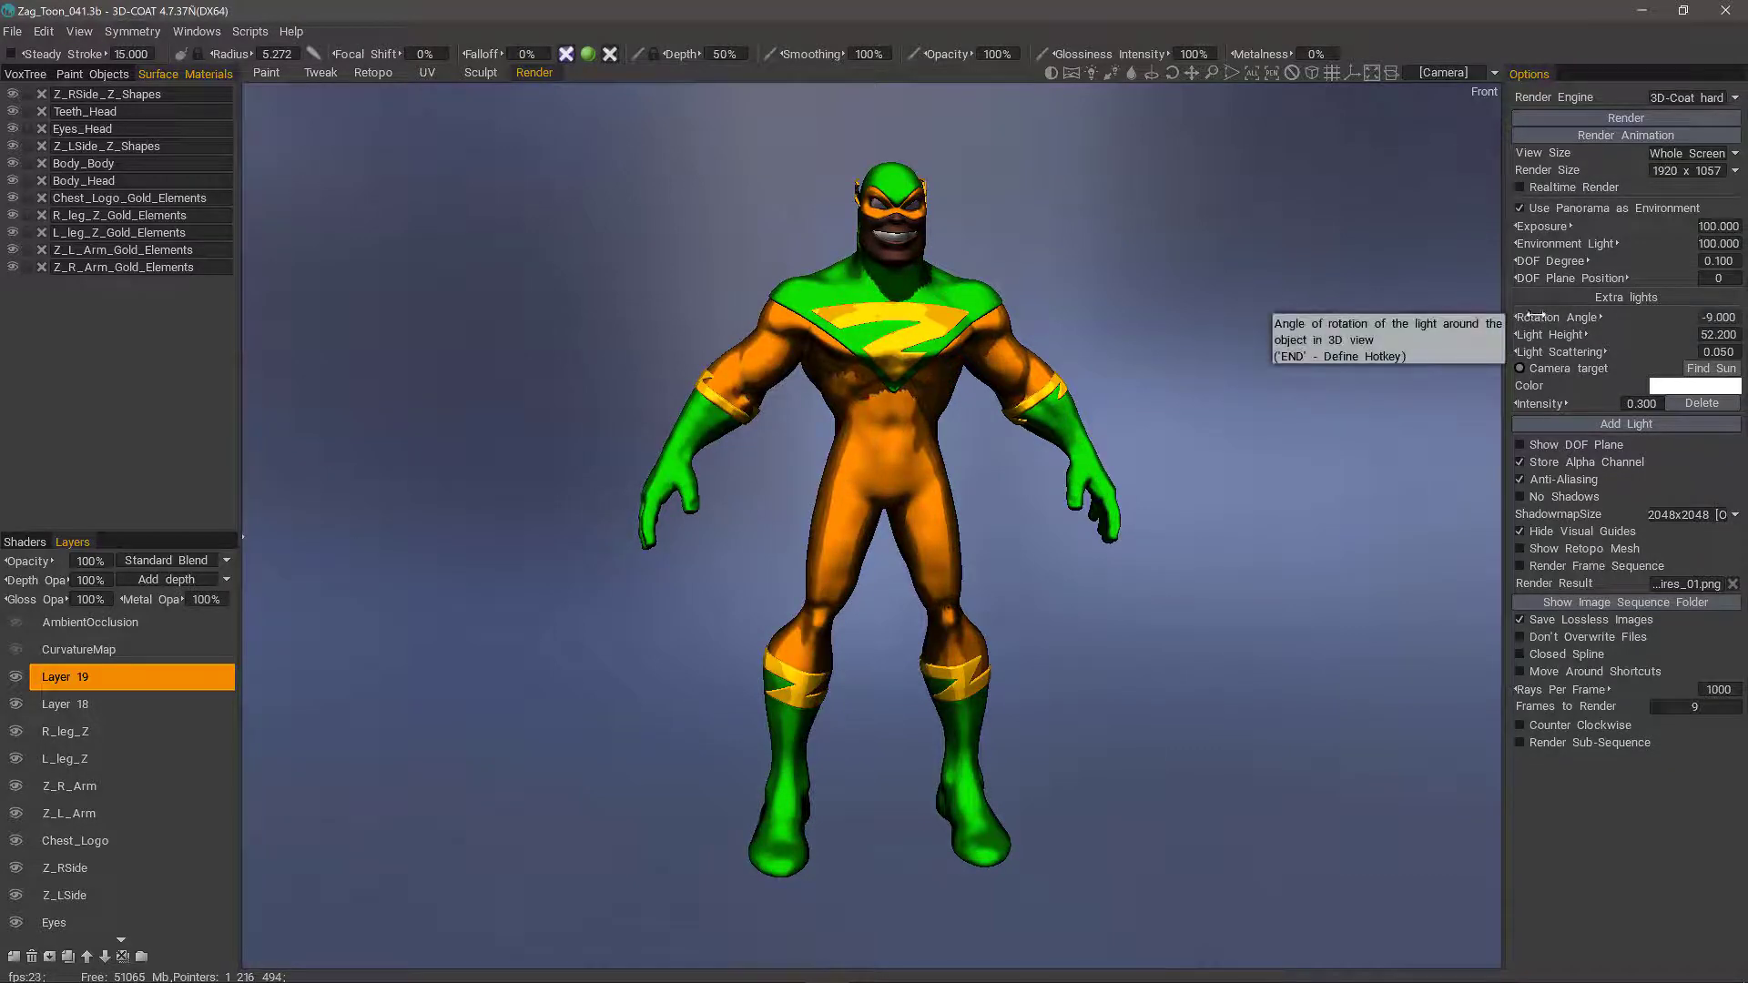
click(1518, 188)
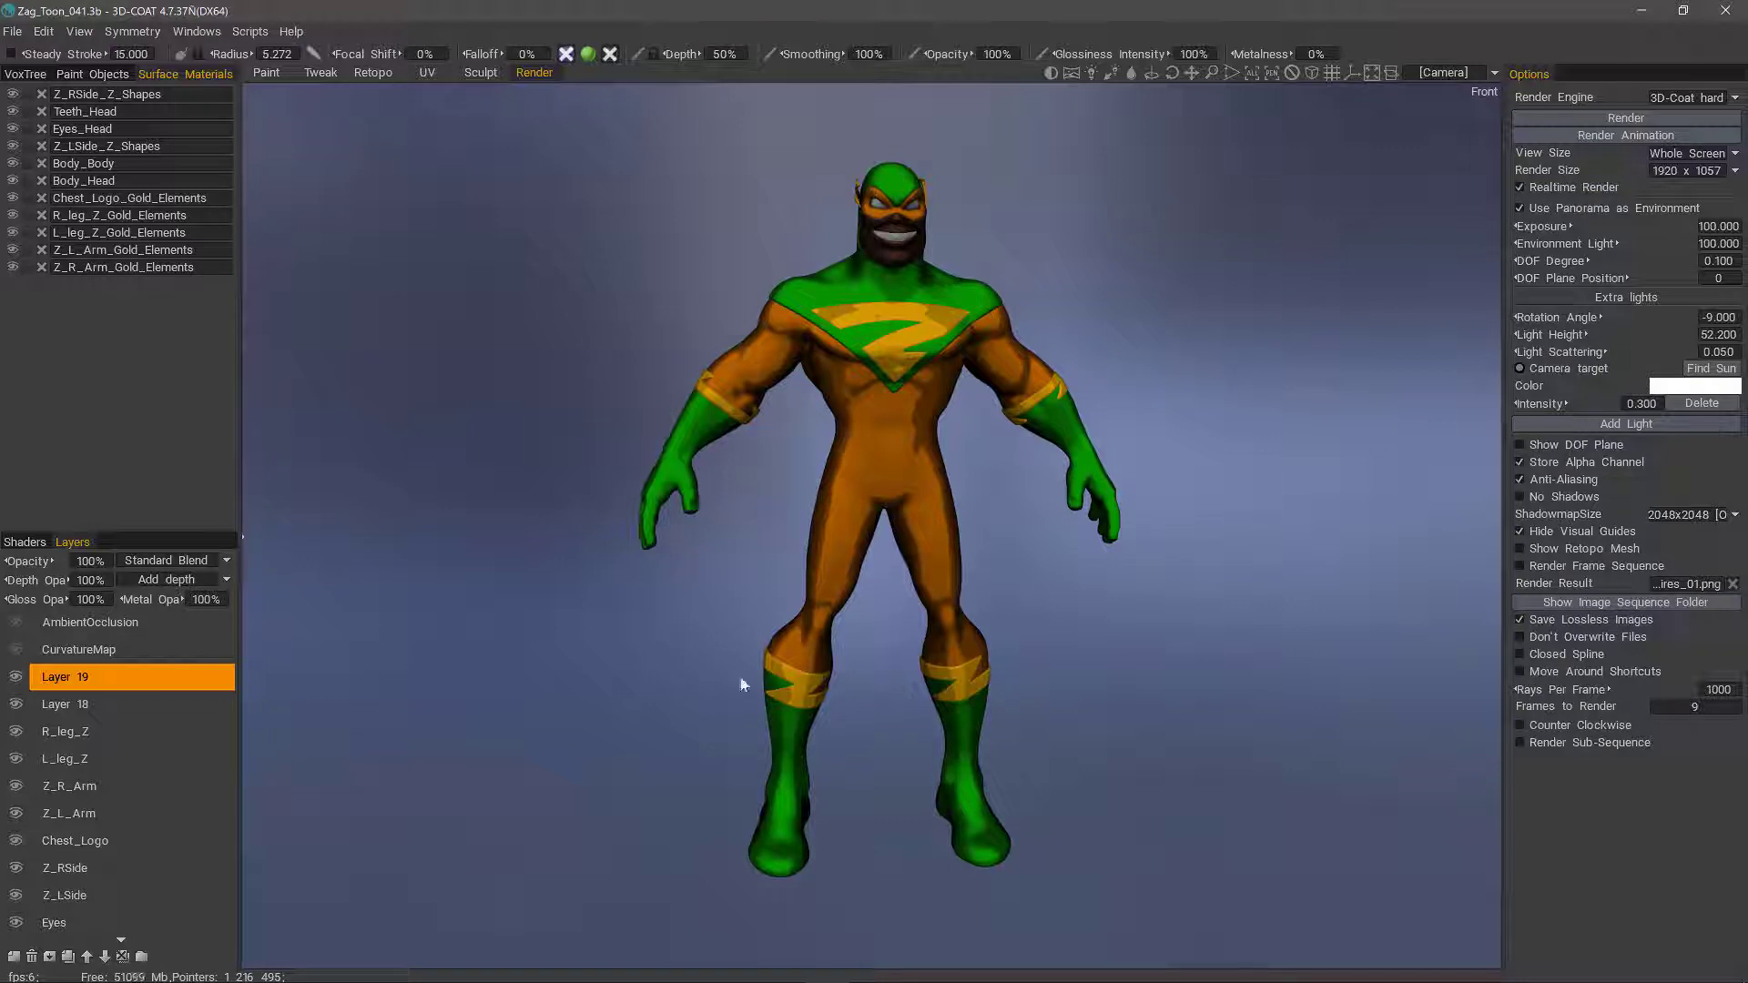
Try a different background option for the camera view.
click(1433, 73)
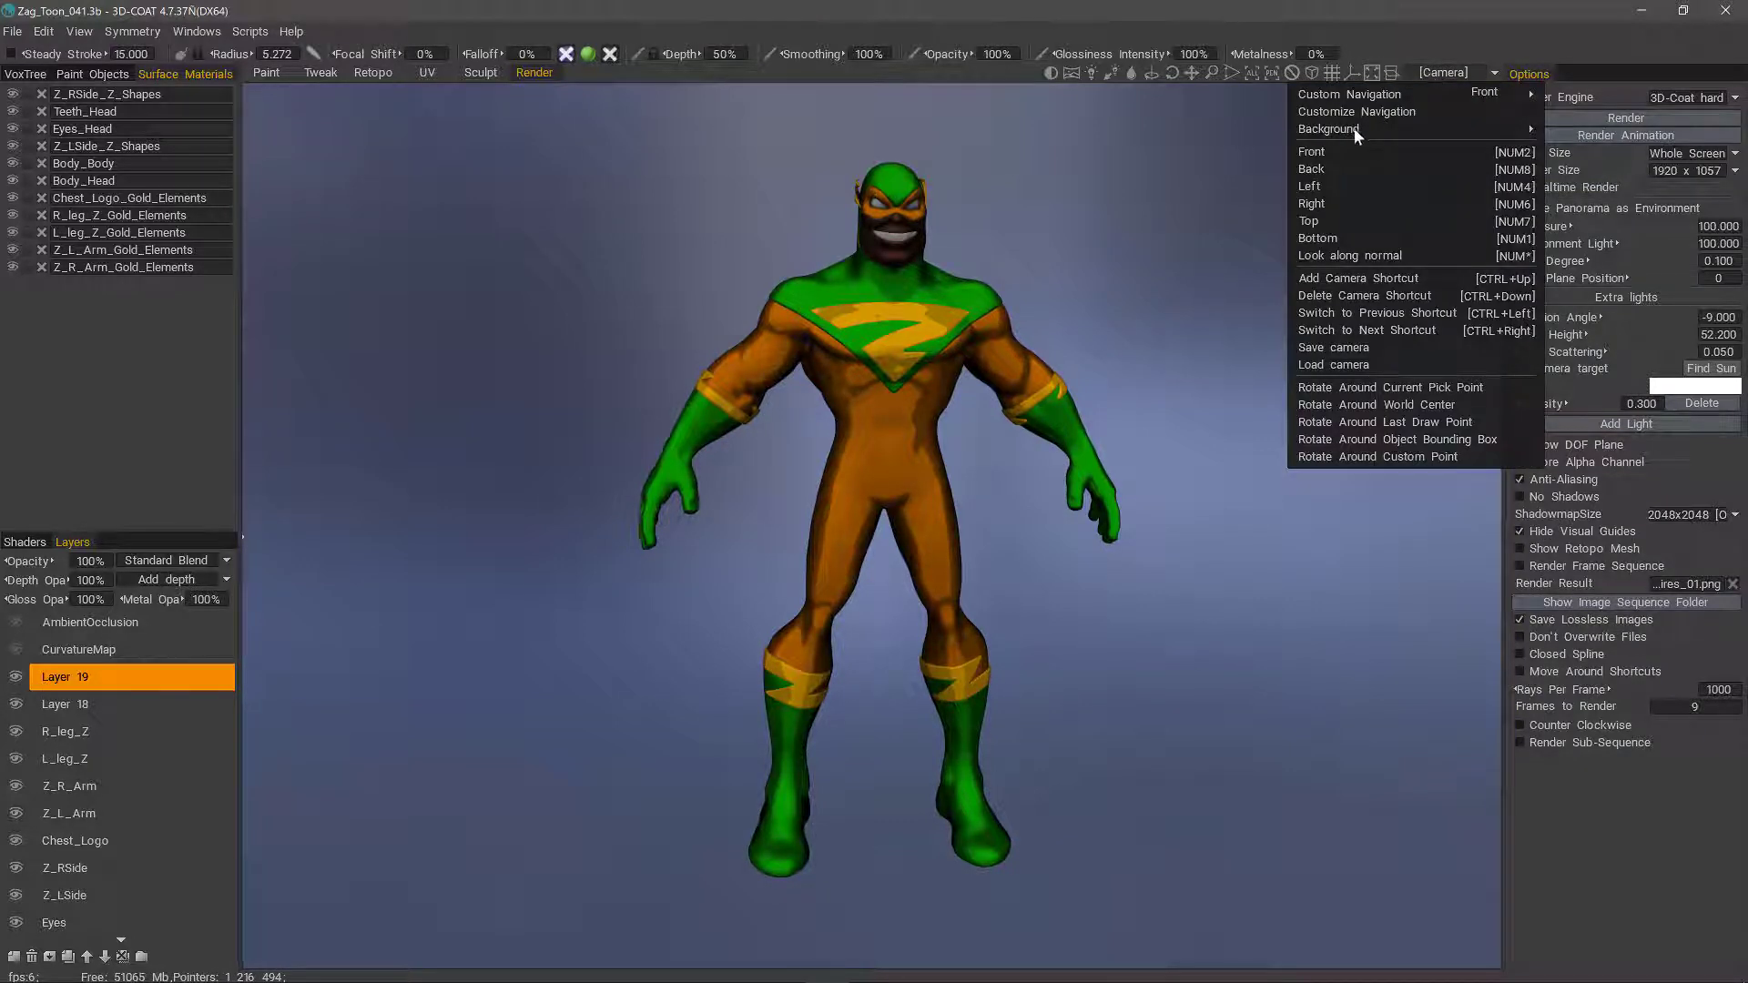
mouse_move(1356, 135)
click(1181, 167)
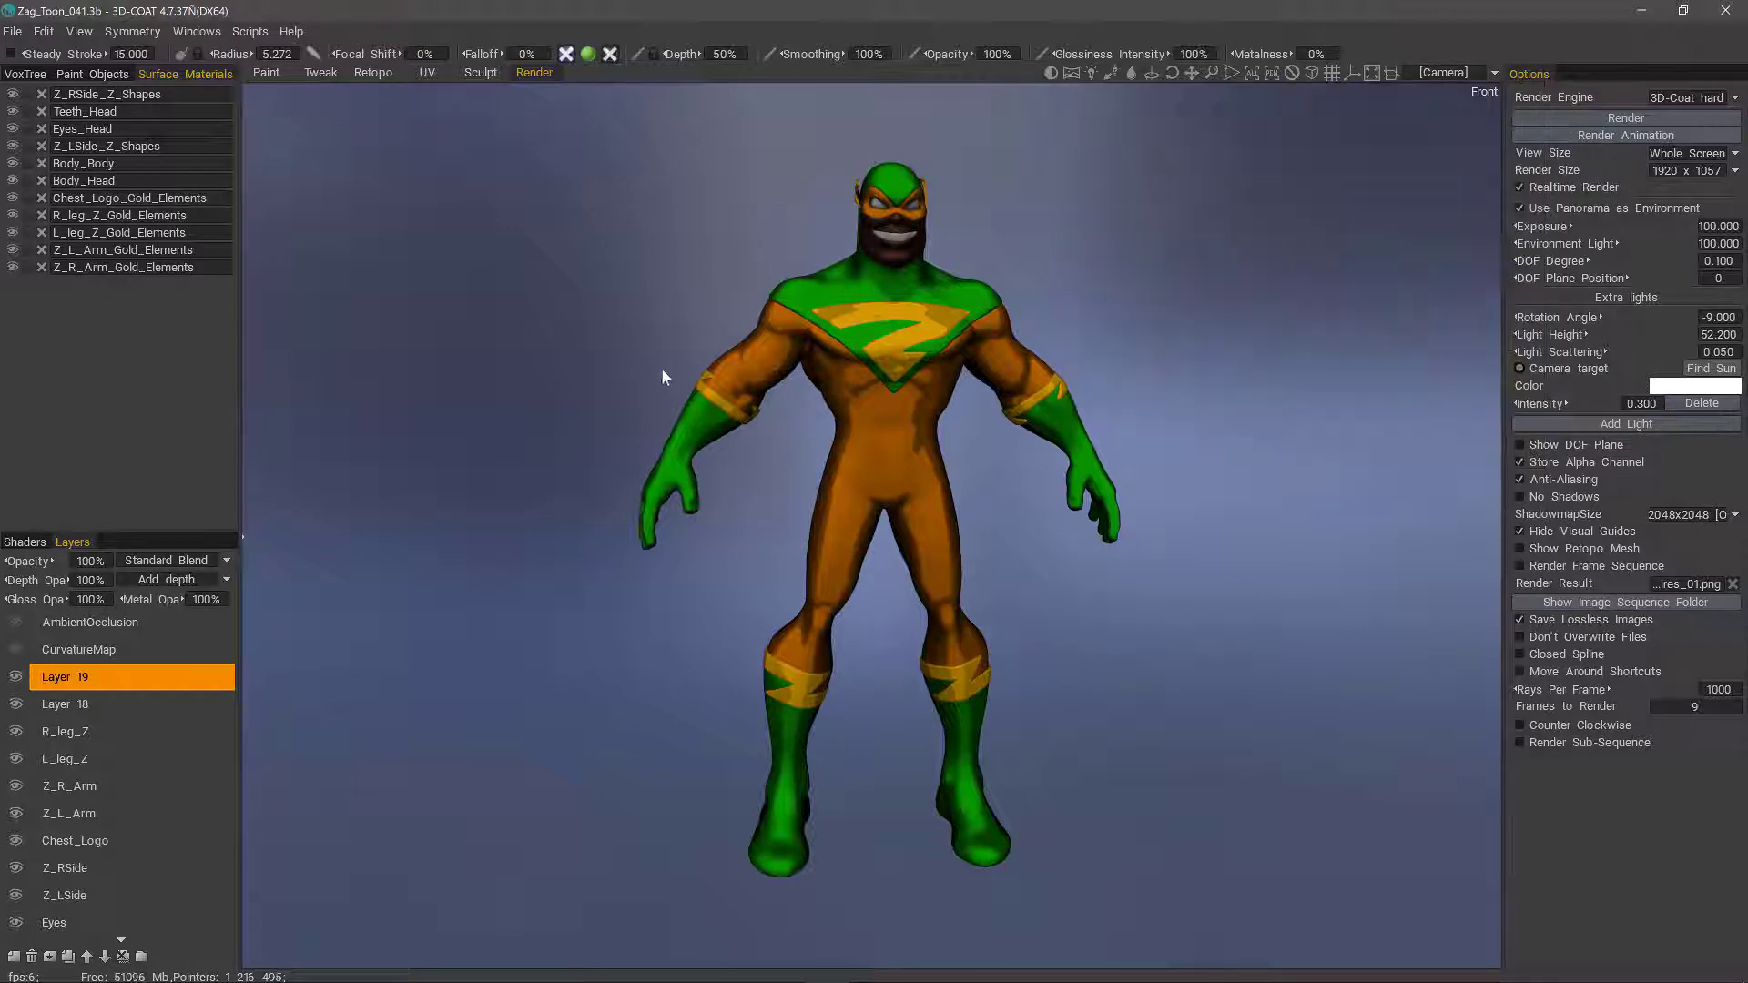